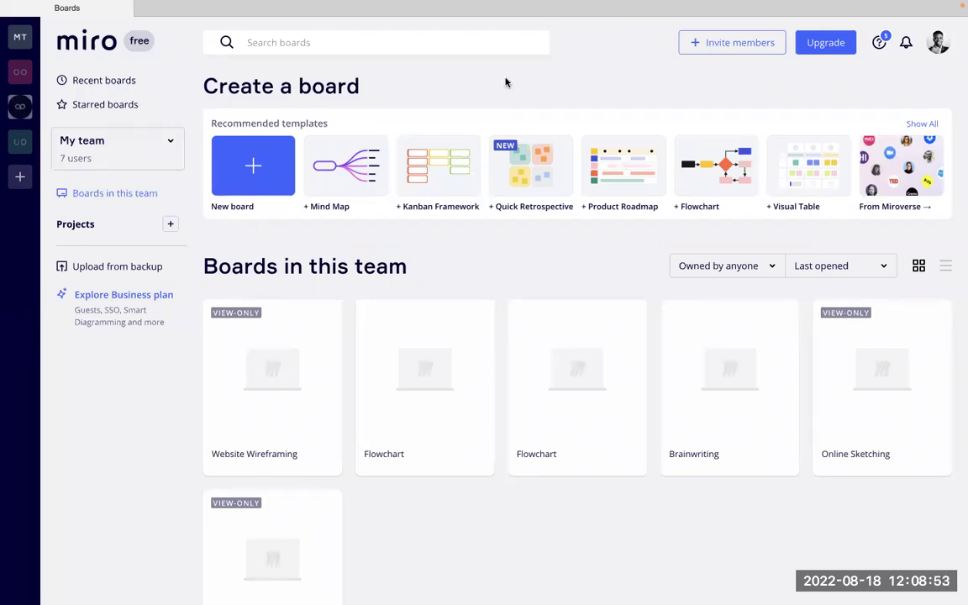
Step: Remove the empty Desktop 2 space and switch to the Chrome window with the Miro sign-in page
{"action": "left_click", "coordinate": [406, 43]}
{"action": "left_click", "coordinate": [570, 62]}
{"action": "key", "text": "ctrl+Up"}
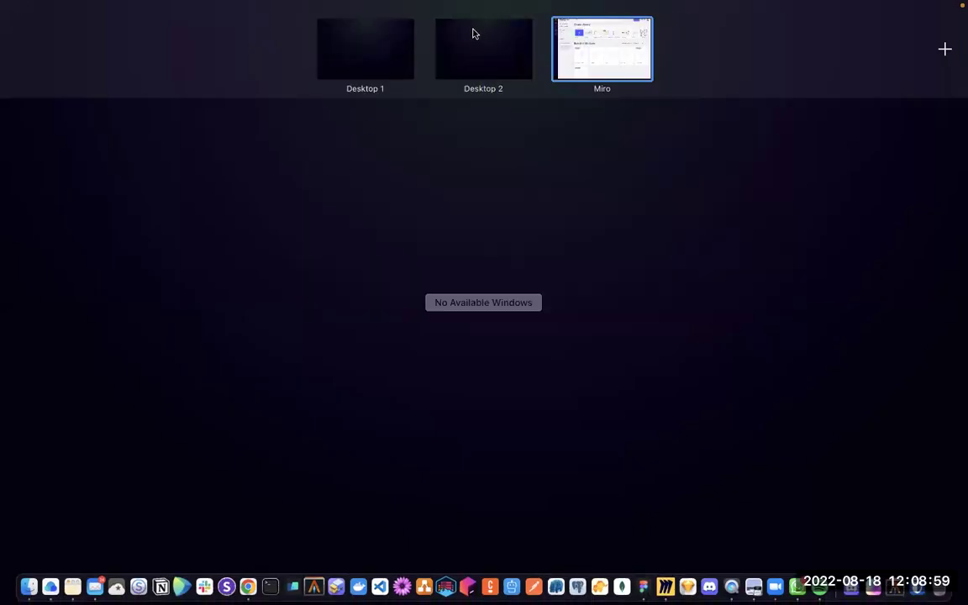
{"action": "left_click", "coordinate": [436, 19]}
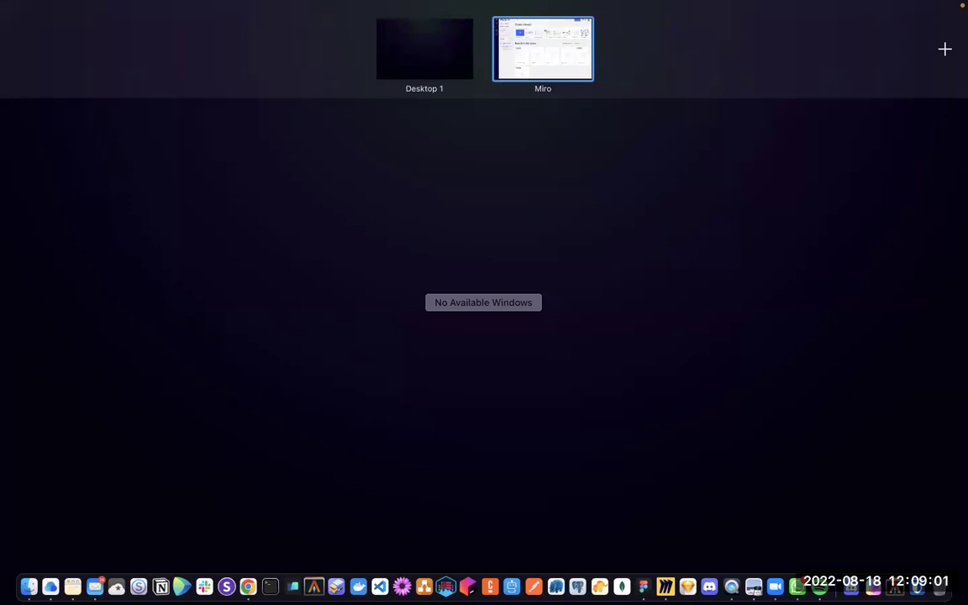
{"action": "left_click", "coordinate": [484, 38]}
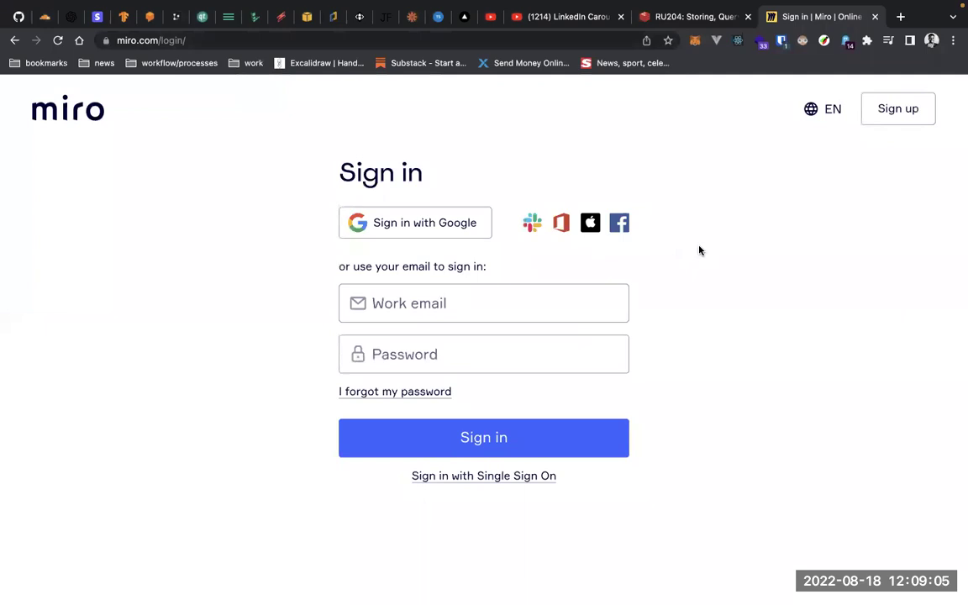
Step: Highlight the miro.com part of the web address, and open Miro's home page from the sign-in page
{"action": "left_click", "coordinate": [154, 40]}
{"action": "left_click_drag", "start_coordinate": [154, 41], "coordinate": [117, 41]}
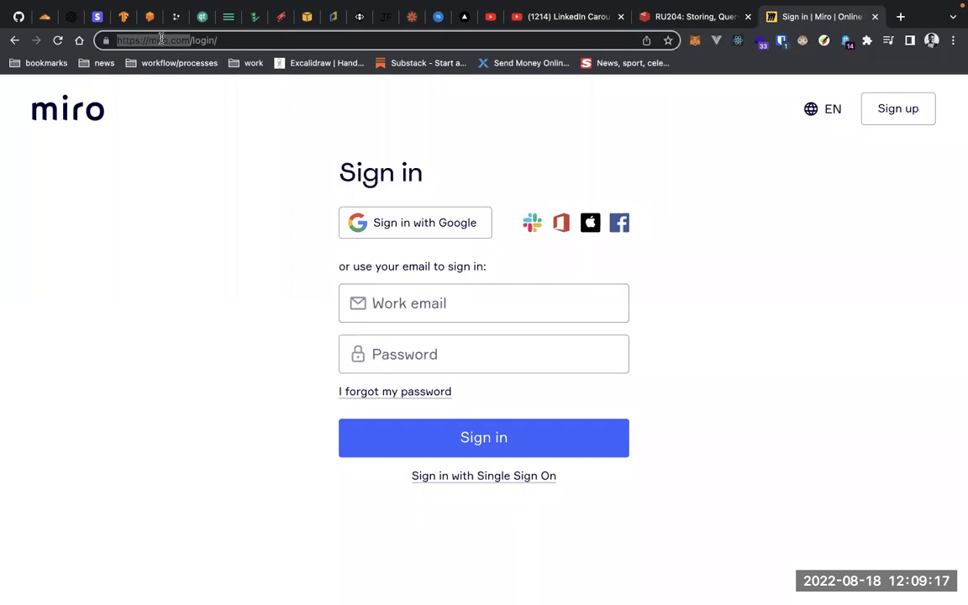
{"action": "mouse_move", "coordinate": [148, 3]}
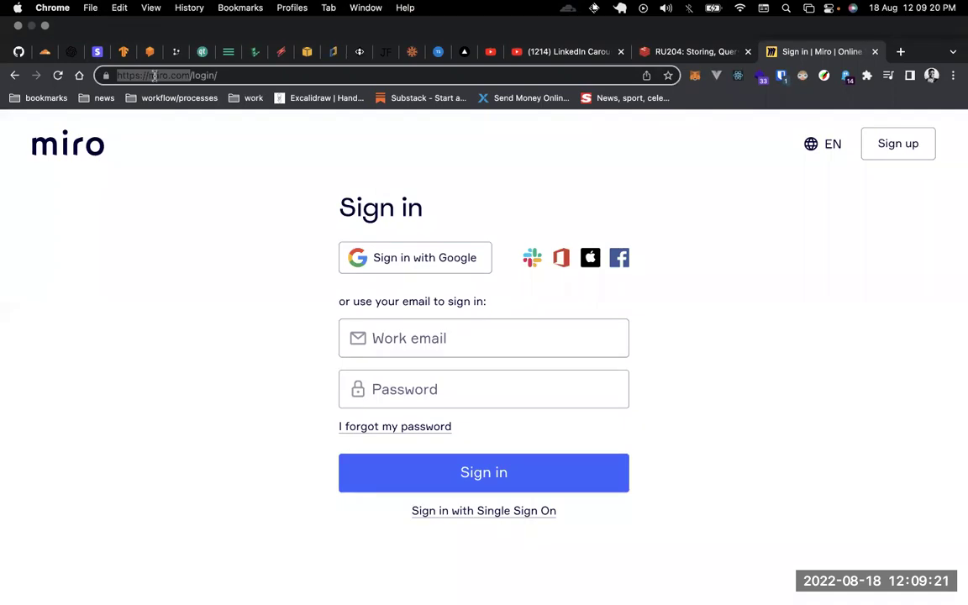
{"action": "left_click", "coordinate": [252, 76]}
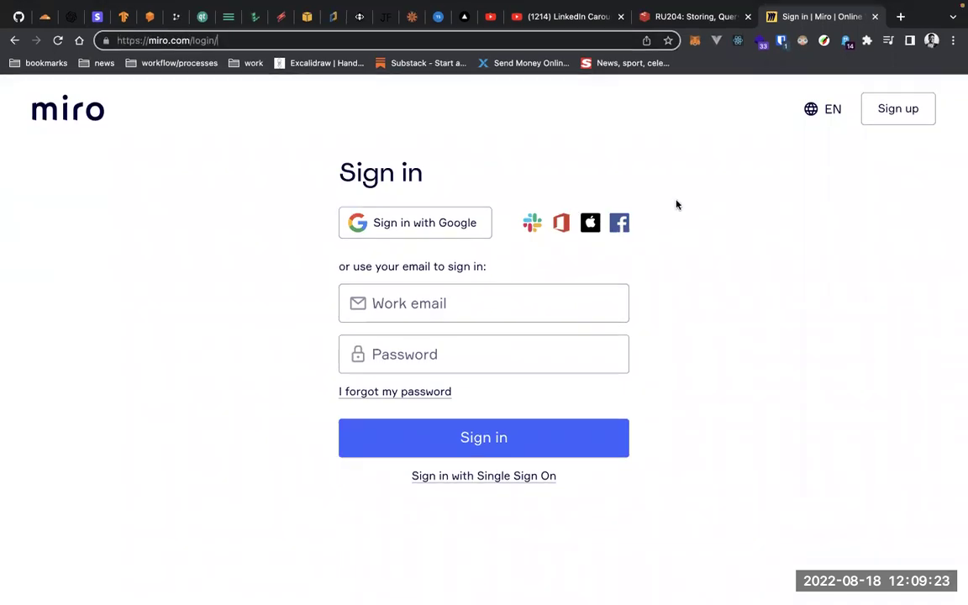
{"action": "left_click", "coordinate": [802, 167]}
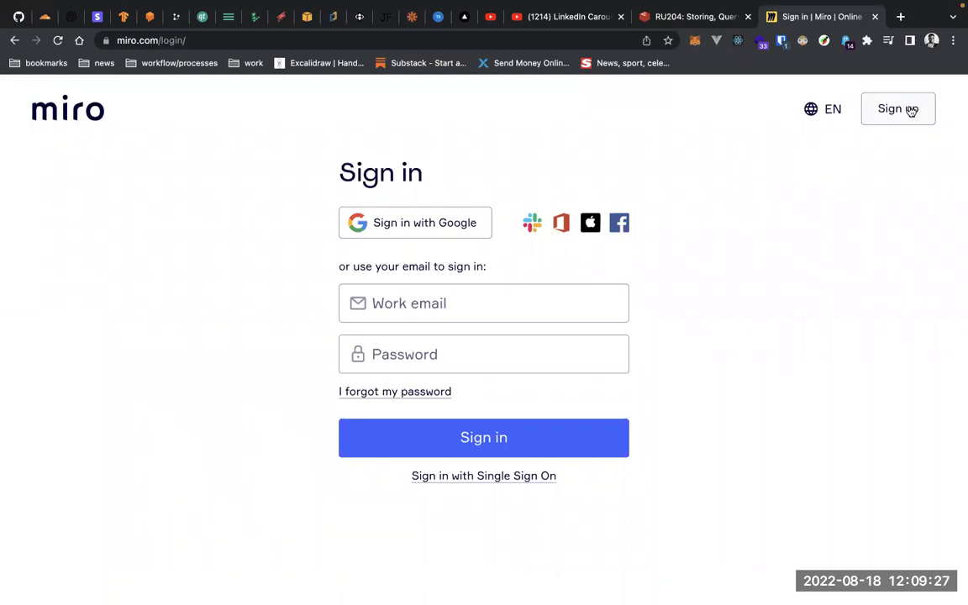
{"action": "left_click", "coordinate": [80, 115]}
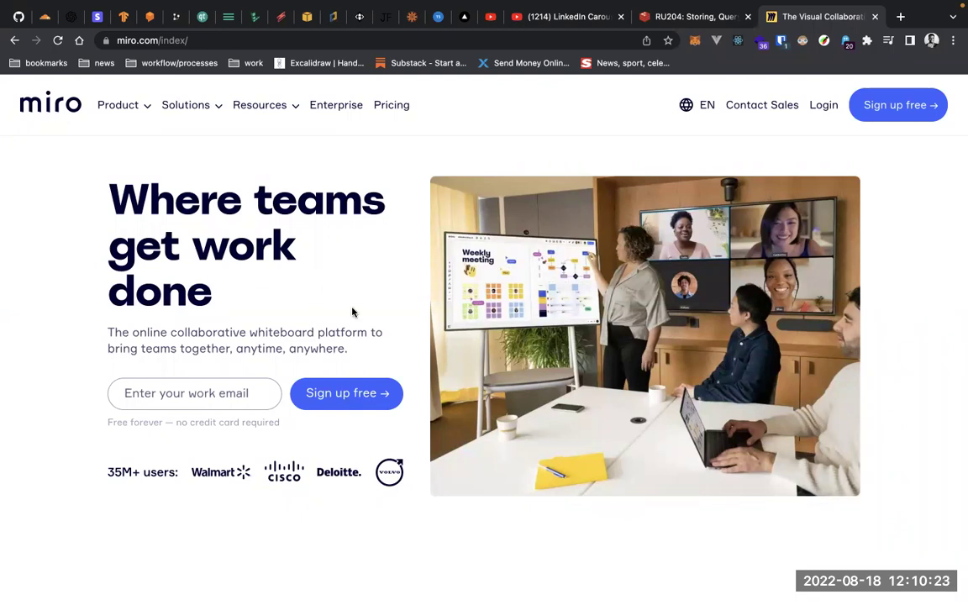
Step: Read the home page's opening sections on working together and connecting tools
{"action": "scroll", "coordinate": [354, 336], "scroll_direction": "down", "scroll_amount": 5}
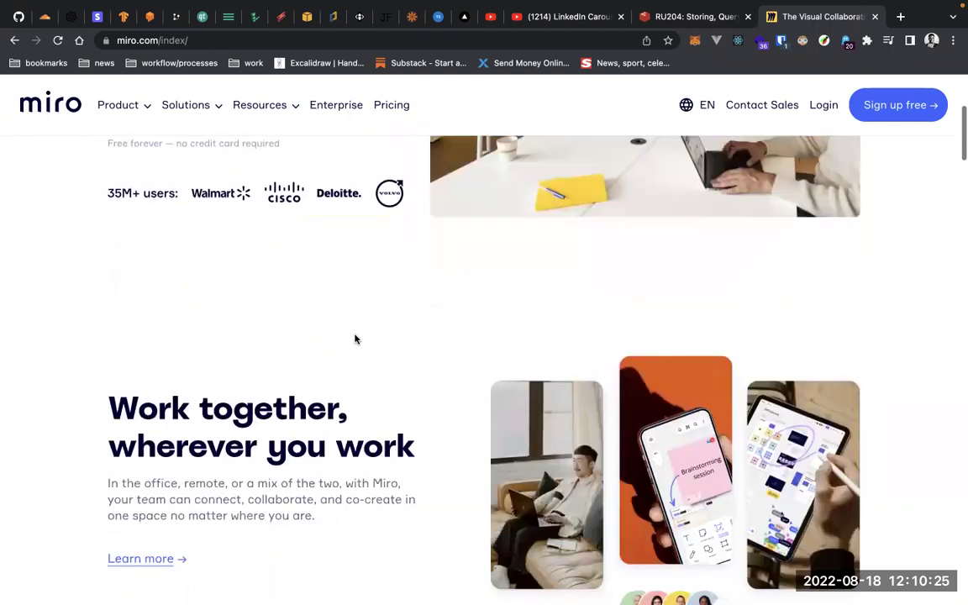
{"action": "scroll", "coordinate": [354, 339], "scroll_direction": "down", "scroll_amount": 2}
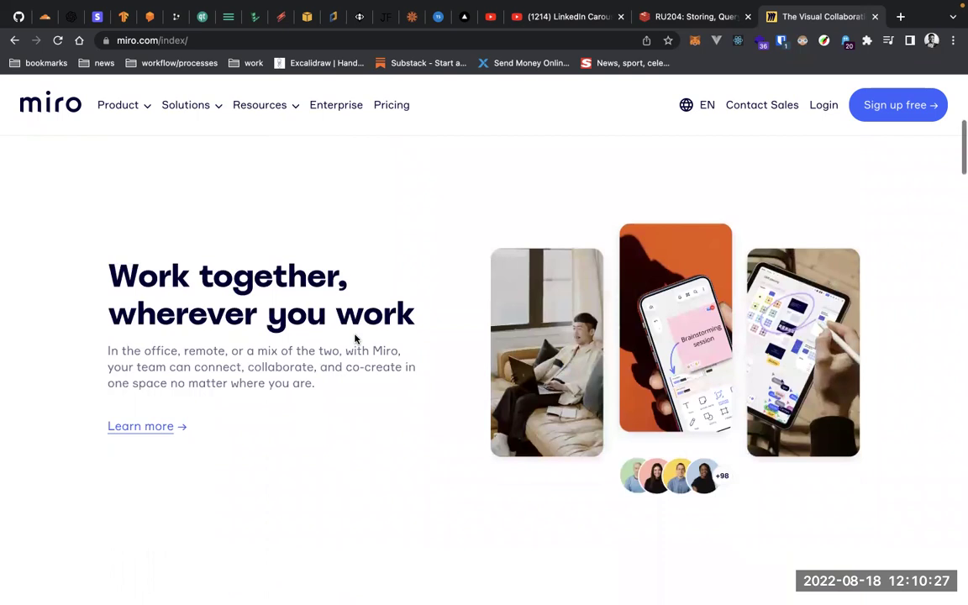
{"action": "scroll", "coordinate": [354, 339], "scroll_direction": "down", "scroll_amount": 3}
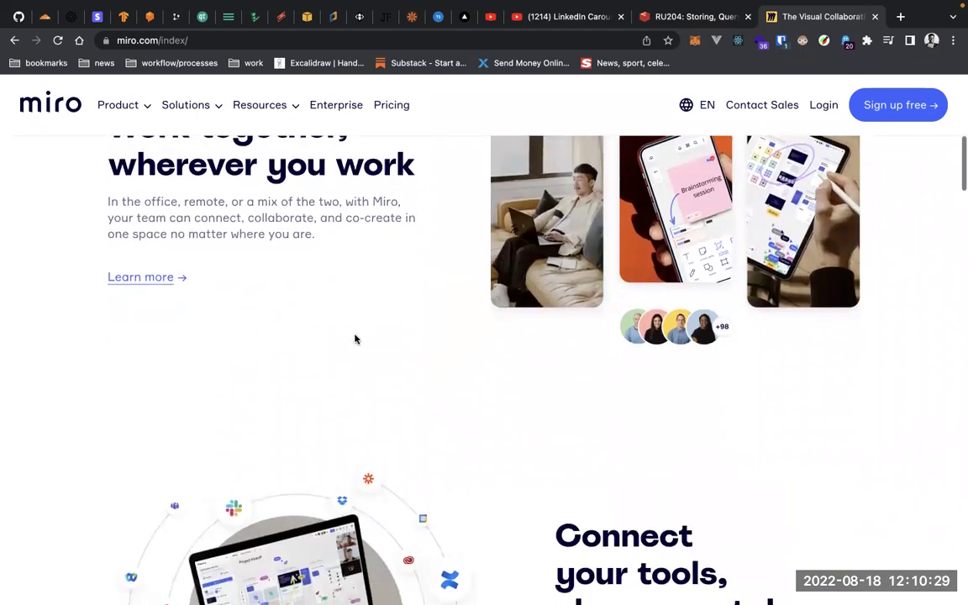
{"action": "scroll", "coordinate": [355, 339], "scroll_direction": "down", "scroll_amount": 5}
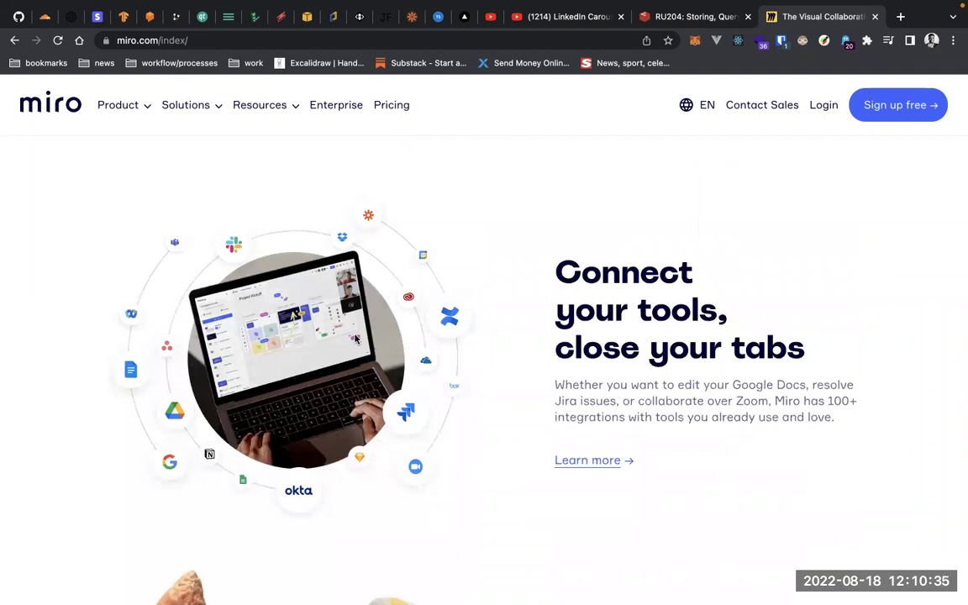
{"action": "scroll", "coordinate": [544, 246], "scroll_direction": "down", "scroll_amount": 7}
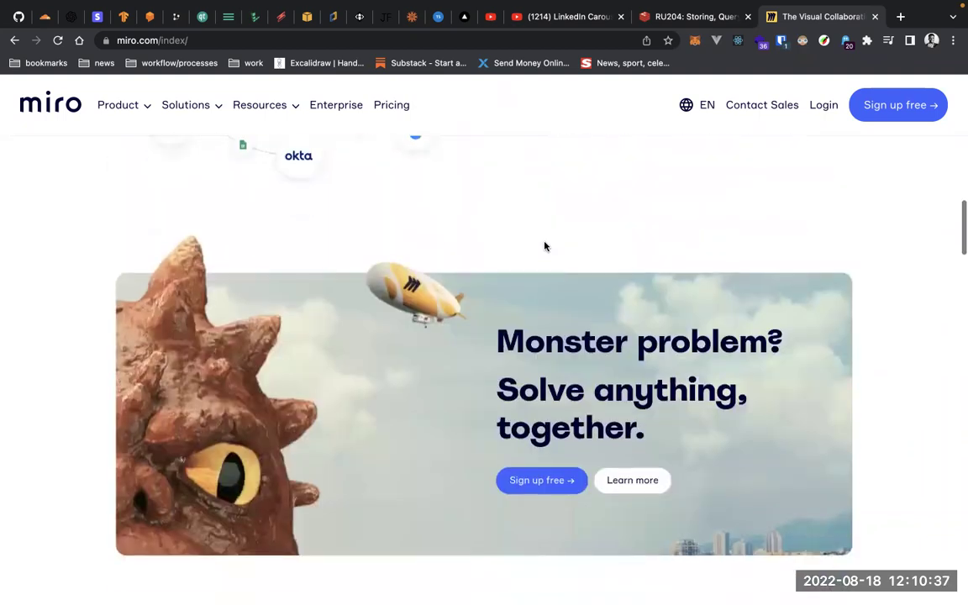
Step: Examine the "Built for the way you work" section with its Brainstorming use case
{"action": "scroll", "coordinate": [545, 246], "scroll_direction": "down", "scroll_amount": 9}
{"action": "scroll", "coordinate": [544, 246], "scroll_direction": "up", "scroll_amount": 5}
{"action": "scroll", "coordinate": [545, 246], "scroll_direction": "down", "scroll_amount": 2}
{"action": "scroll", "coordinate": [545, 246], "scroll_direction": "down", "scroll_amount": 2}
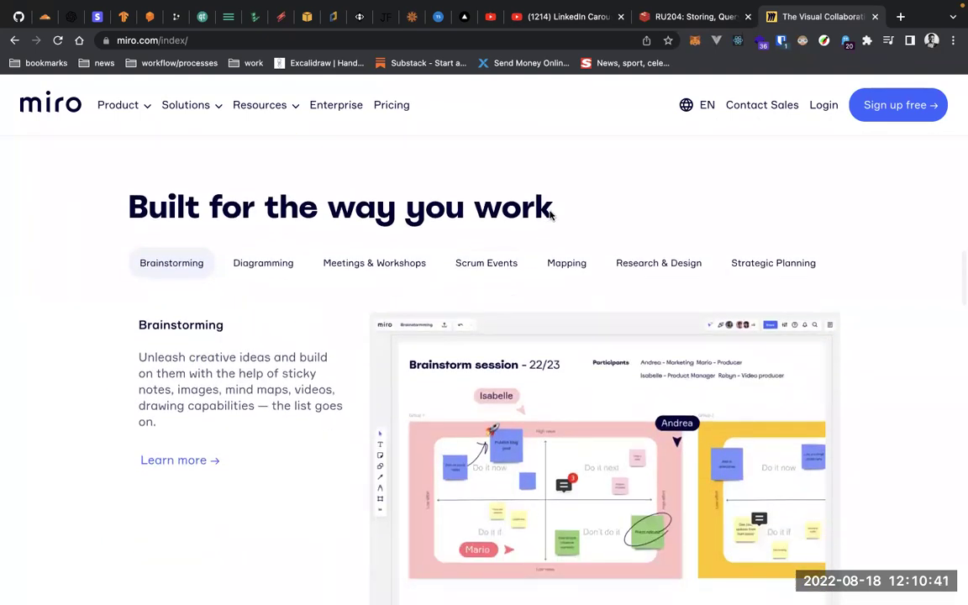
{"action": "scroll", "coordinate": [152, 277], "scroll_direction": "down", "scroll_amount": 1}
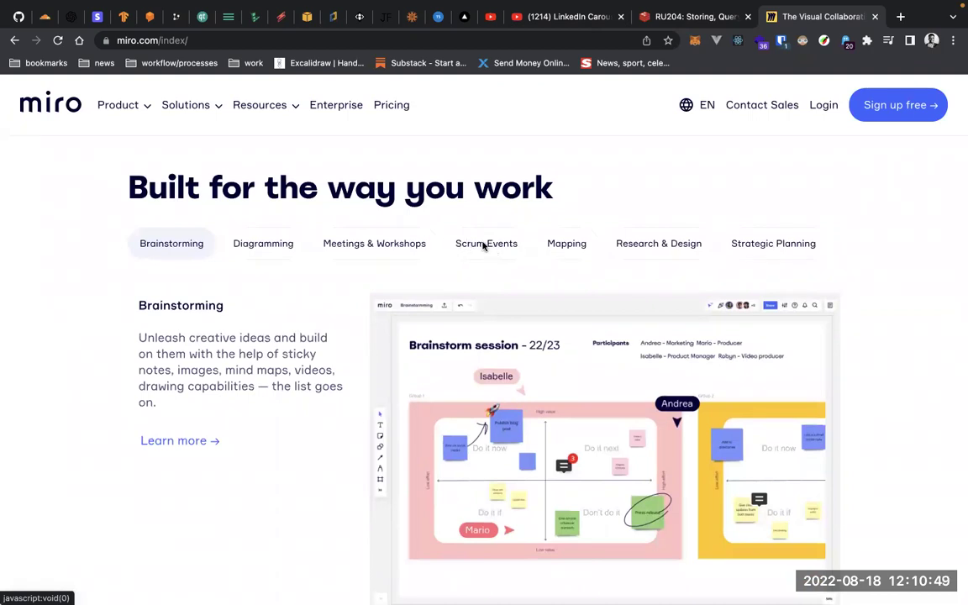
{"action": "scroll", "coordinate": [461, 340], "scroll_direction": "down", "scroll_amount": 1}
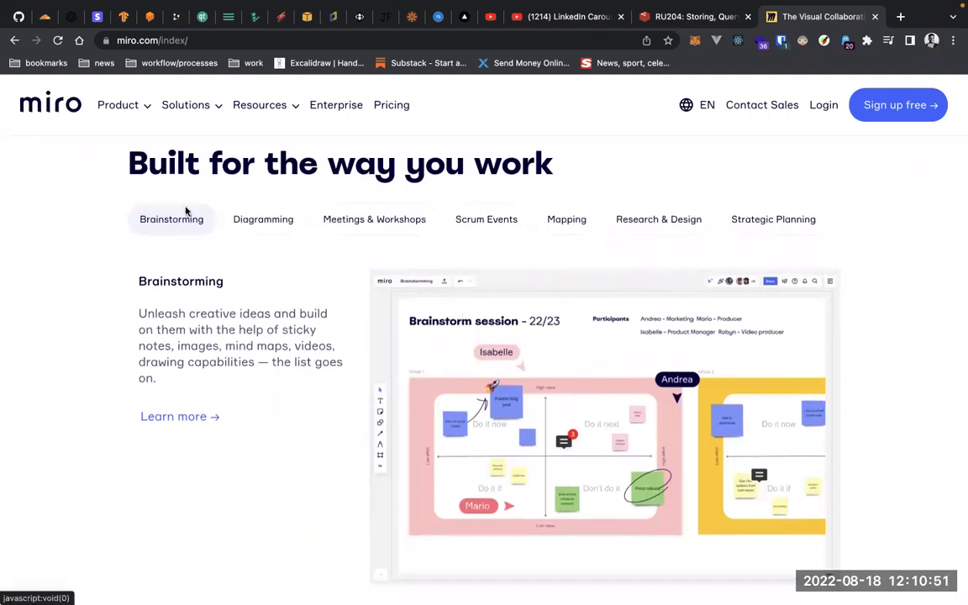
{"action": "left_click", "coordinate": [172, 222]}
{"action": "scroll", "coordinate": [556, 219], "scroll_direction": "up", "scroll_amount": 1}
{"action": "scroll", "coordinate": [555, 222], "scroll_direction": "down", "scroll_amount": 2}
{"action": "scroll", "coordinate": [555, 221], "scroll_direction": "down", "scroll_amount": 7}
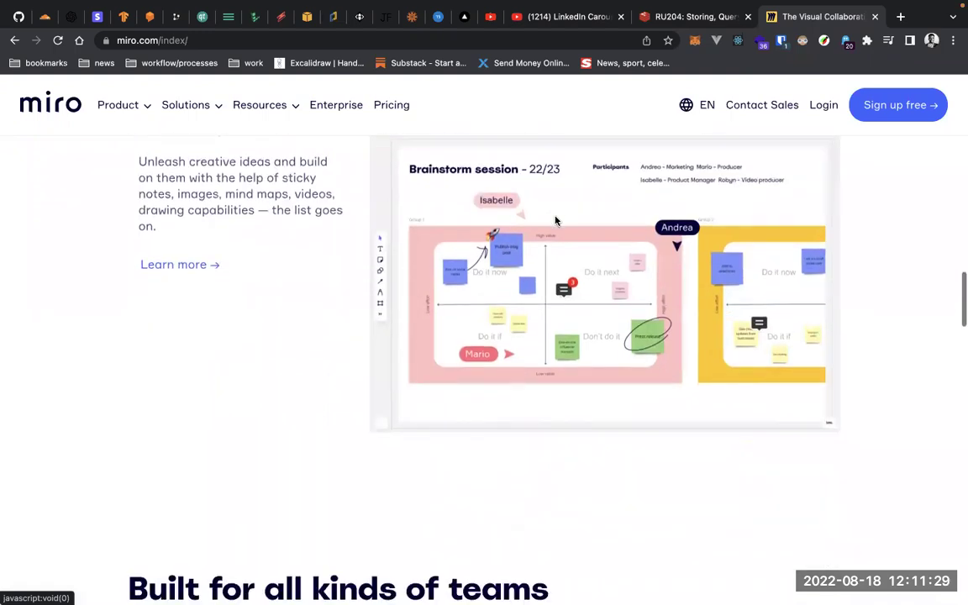
Step: Review the home page's sections on team types, company statistics and customer stories down to the footer
{"action": "scroll", "coordinate": [554, 220], "scroll_direction": "up", "scroll_amount": 1}
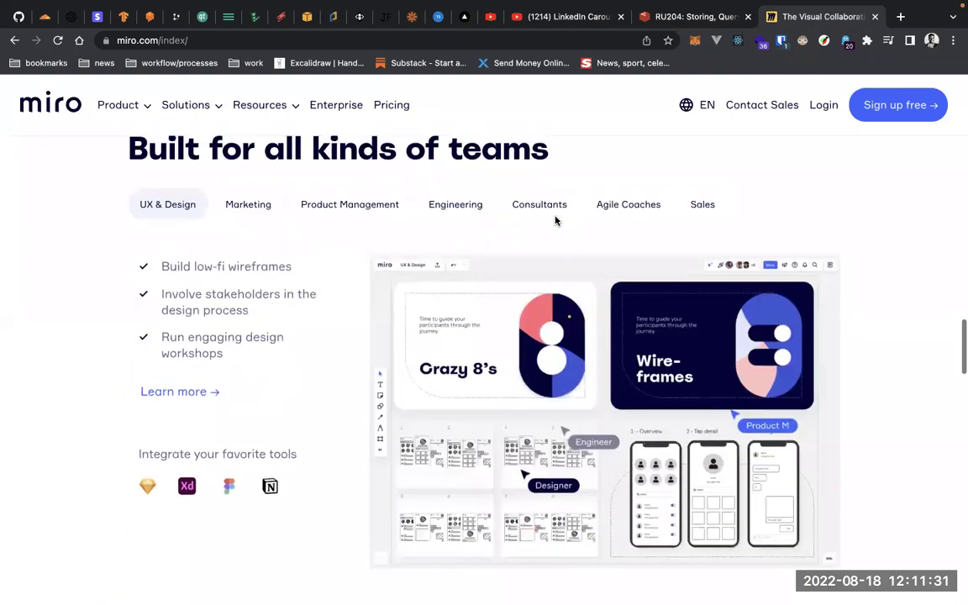
{"action": "scroll", "coordinate": [555, 220], "scroll_direction": "down", "scroll_amount": 4}
{"action": "scroll", "coordinate": [555, 220], "scroll_direction": "down", "scroll_amount": 10}
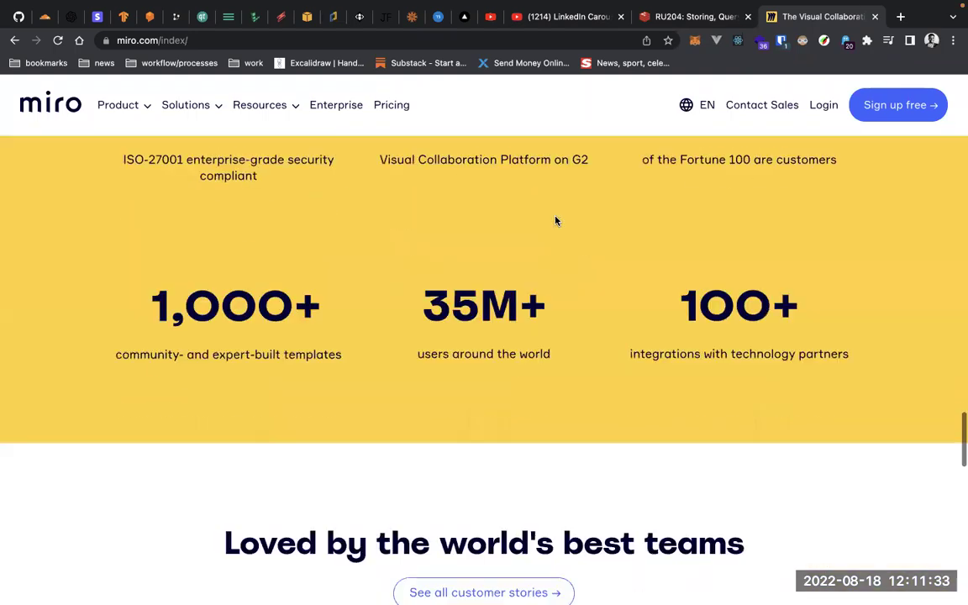
{"action": "scroll", "coordinate": [554, 220], "scroll_direction": "up", "scroll_amount": 4}
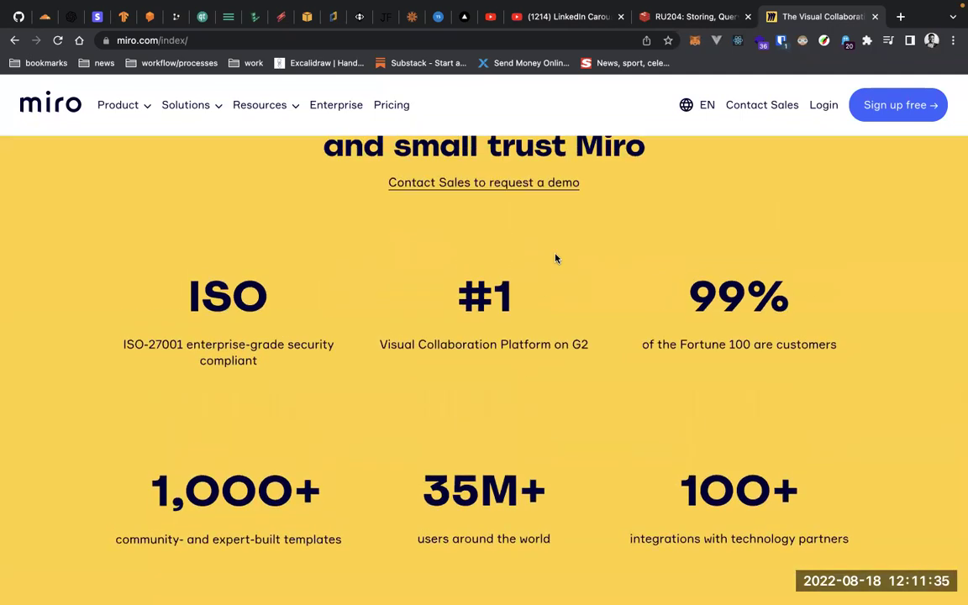
{"action": "scroll", "coordinate": [555, 236], "scroll_direction": "up", "scroll_amount": 2}
{"action": "scroll", "coordinate": [555, 244], "scroll_direction": "down", "scroll_amount": 5}
{"action": "scroll", "coordinate": [555, 258], "scroll_direction": "down", "scroll_amount": 9}
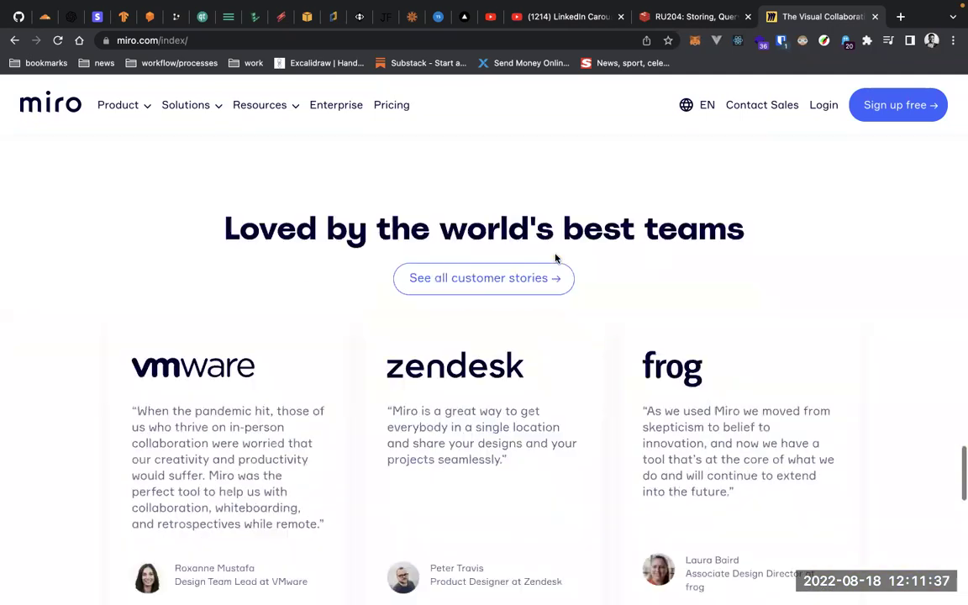
{"action": "scroll", "coordinate": [556, 258], "scroll_direction": "down", "scroll_amount": 2}
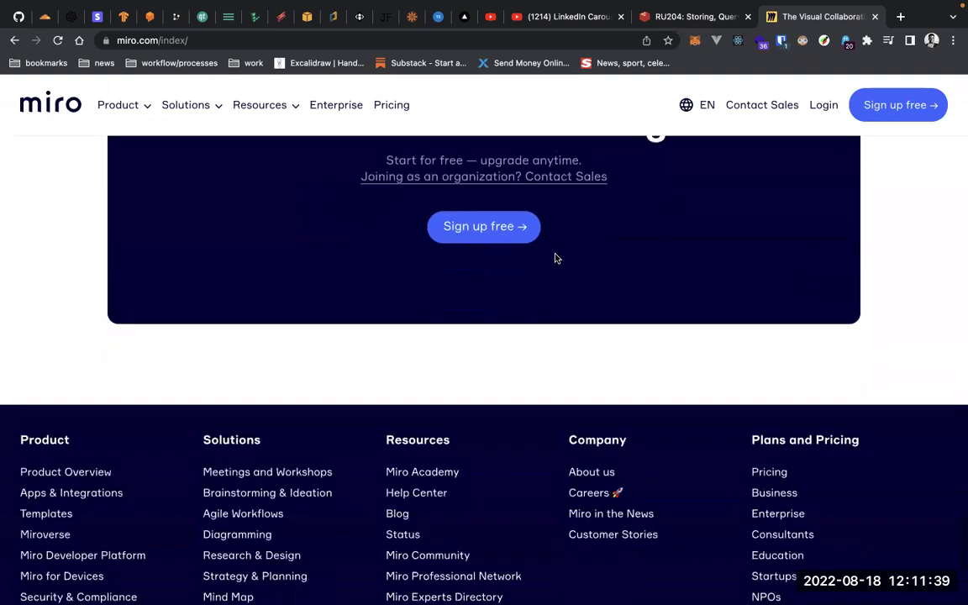
Step: Open the free sign-up page from the header of the Miro home page
{"action": "scroll", "coordinate": [556, 258], "scroll_direction": "up", "scroll_amount": 10}
{"action": "scroll", "coordinate": [555, 258], "scroll_direction": "up", "scroll_amount": 10}
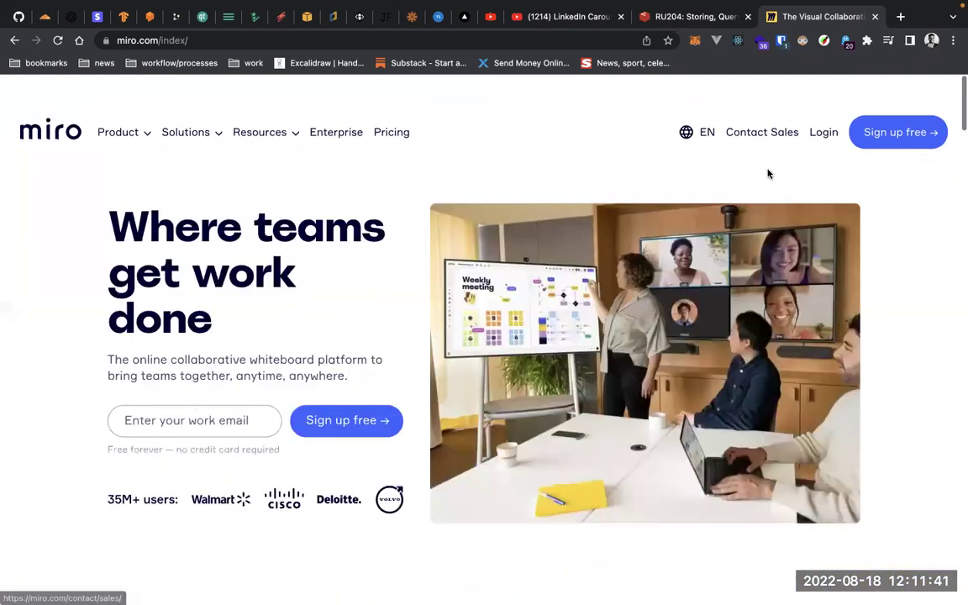
{"action": "left_click", "coordinate": [889, 112]}
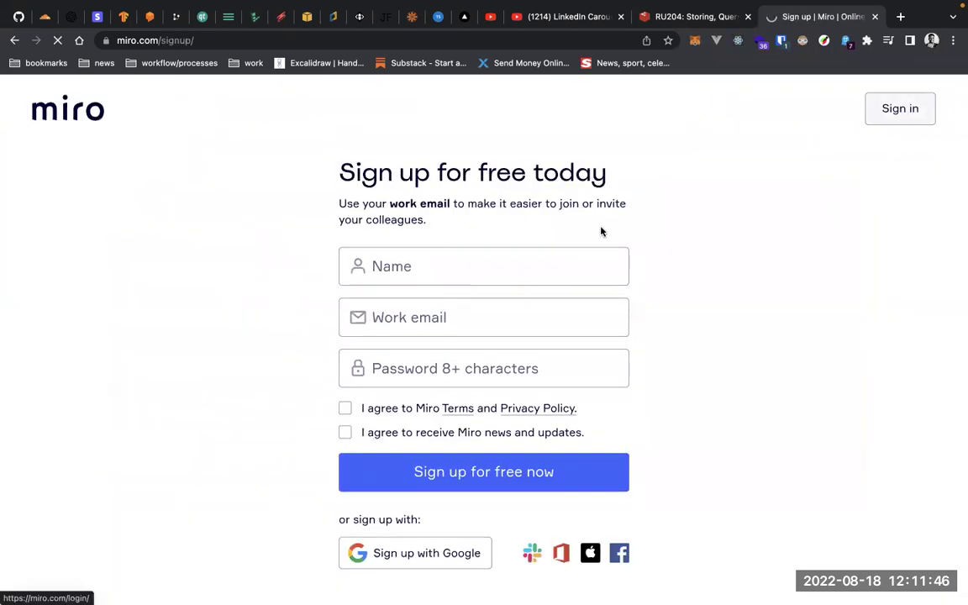
Step: Step through the empty Name, Work email and Password fields, and tick and clear both consent checkboxes
{"action": "left_click", "coordinate": [514, 270]}
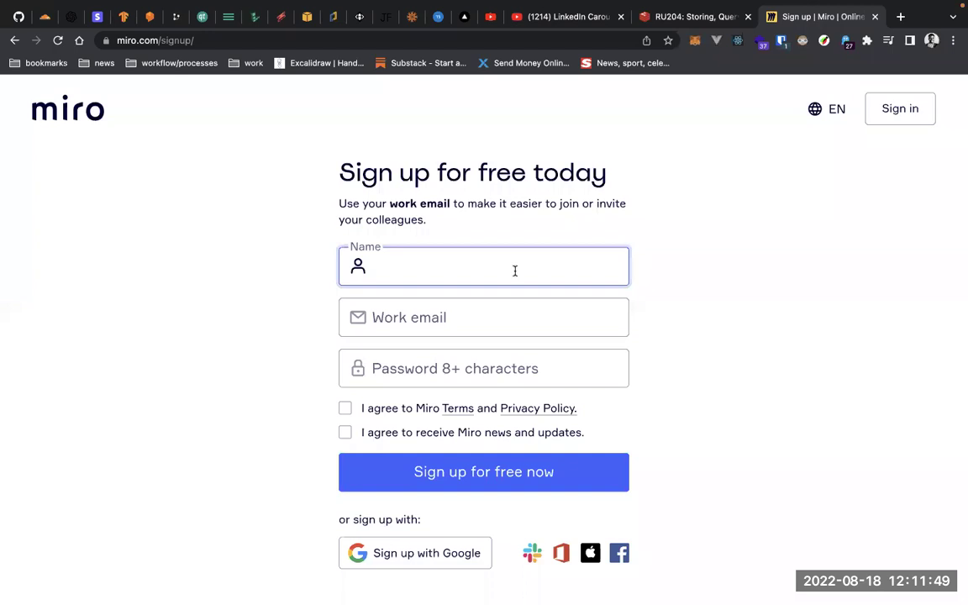
{"action": "left_click", "coordinate": [386, 314]}
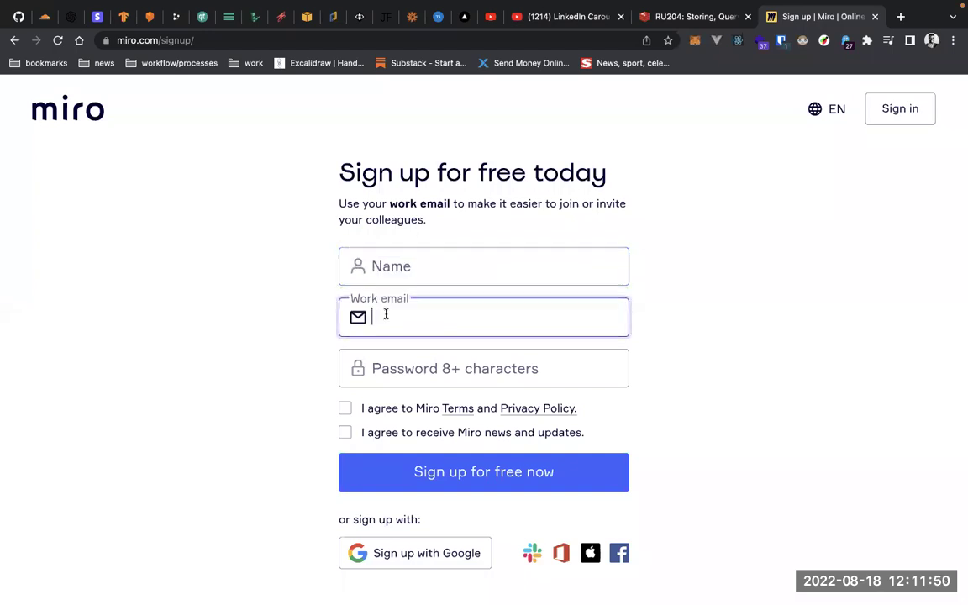
{"action": "left_click", "coordinate": [471, 374]}
{"action": "left_click", "coordinate": [345, 408]}
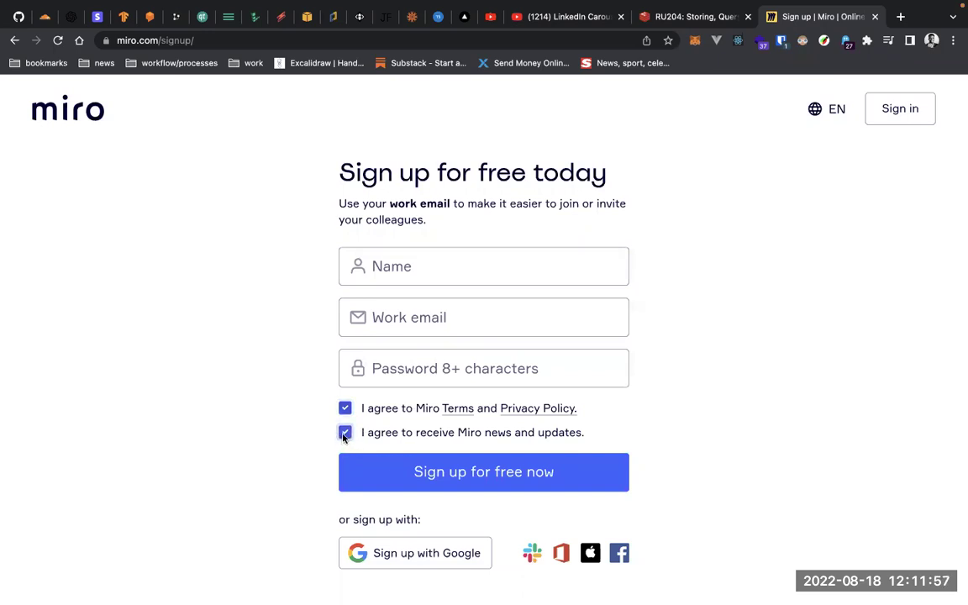
{"action": "left_click", "coordinate": [346, 433]}
{"action": "left_click", "coordinate": [346, 408]}
Step: Examine the alternative sign-up options and the list of features included in the free plan
{"action": "scroll", "coordinate": [328, 529], "scroll_direction": "down", "scroll_amount": 1}
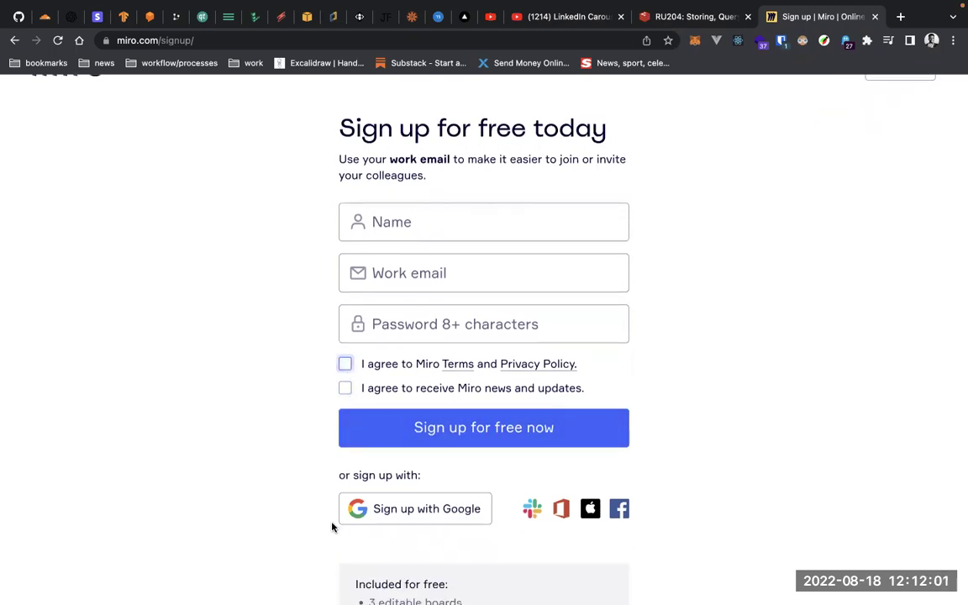
{"action": "scroll", "coordinate": [315, 565], "scroll_direction": "down", "scroll_amount": 1}
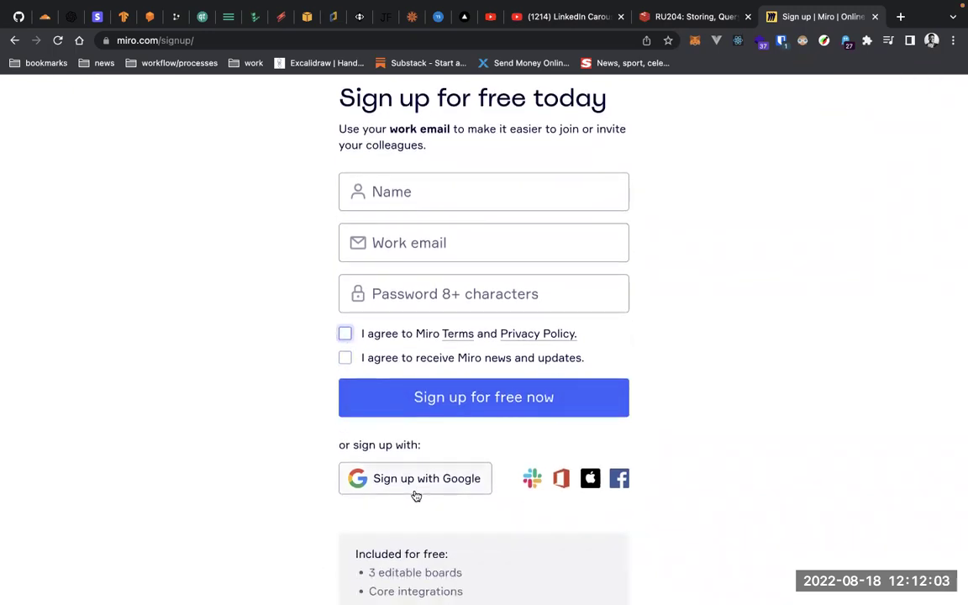
{"action": "scroll", "coordinate": [504, 454], "scroll_direction": "down", "scroll_amount": 2}
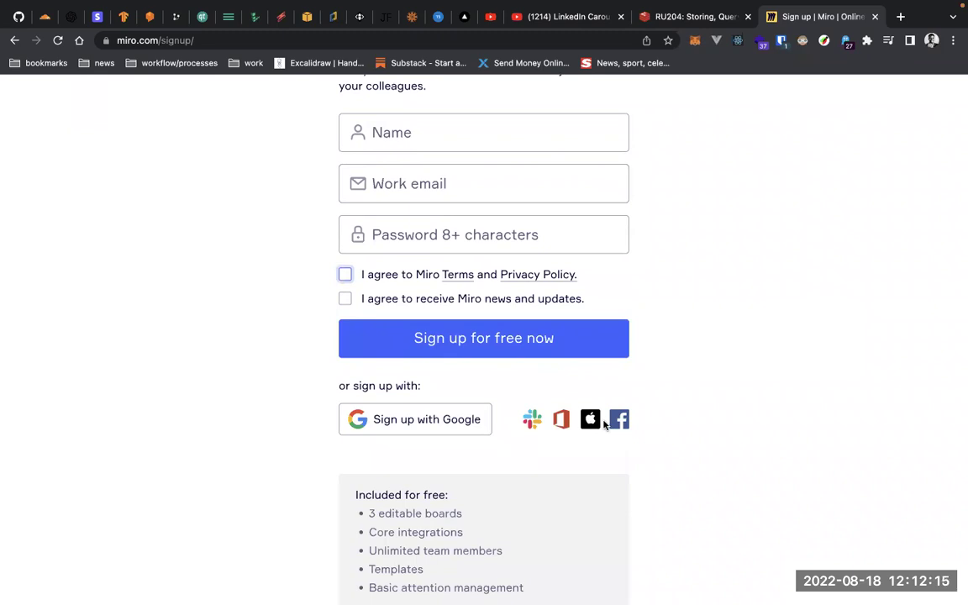
{"action": "scroll", "coordinate": [621, 445], "scroll_direction": "down", "scroll_amount": 1}
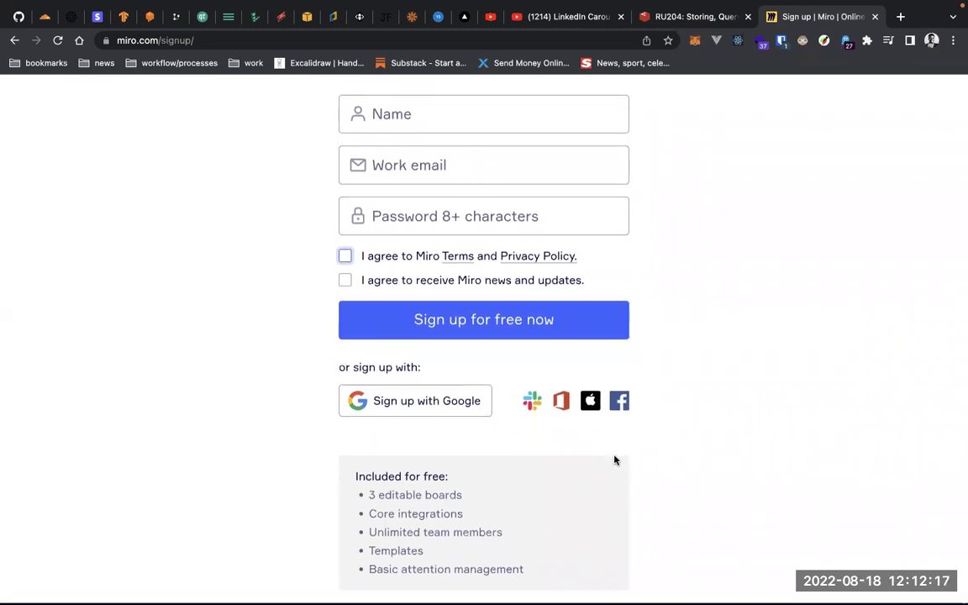
{"action": "scroll", "coordinate": [620, 406], "scroll_direction": "up", "scroll_amount": 1}
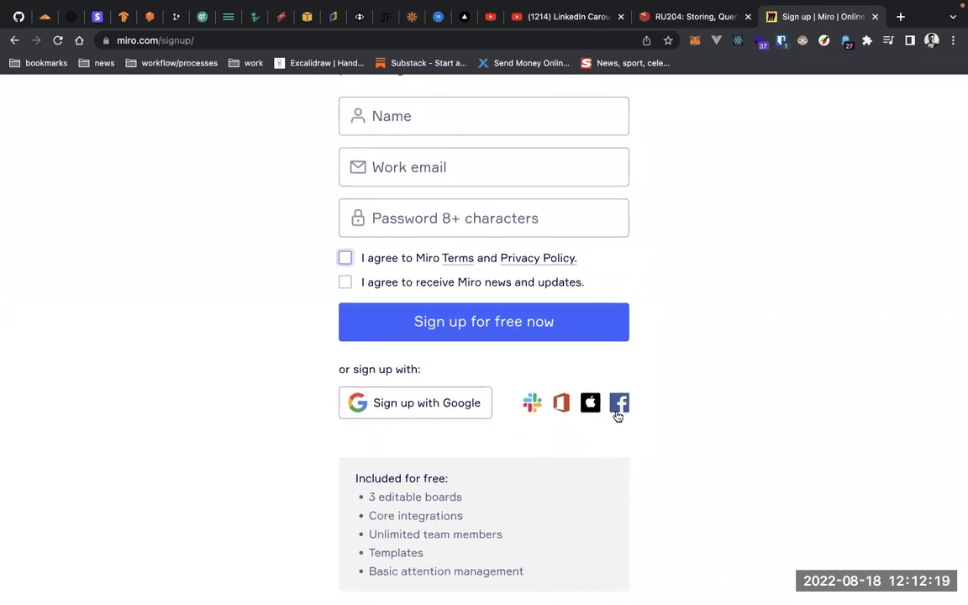
{"action": "scroll", "coordinate": [554, 495], "scroll_direction": "down", "scroll_amount": 1}
{"action": "scroll", "coordinate": [505, 494], "scroll_direction": "up", "scroll_amount": 1}
{"action": "scroll", "coordinate": [654, 223], "scroll_direction": "up", "scroll_amount": 3}
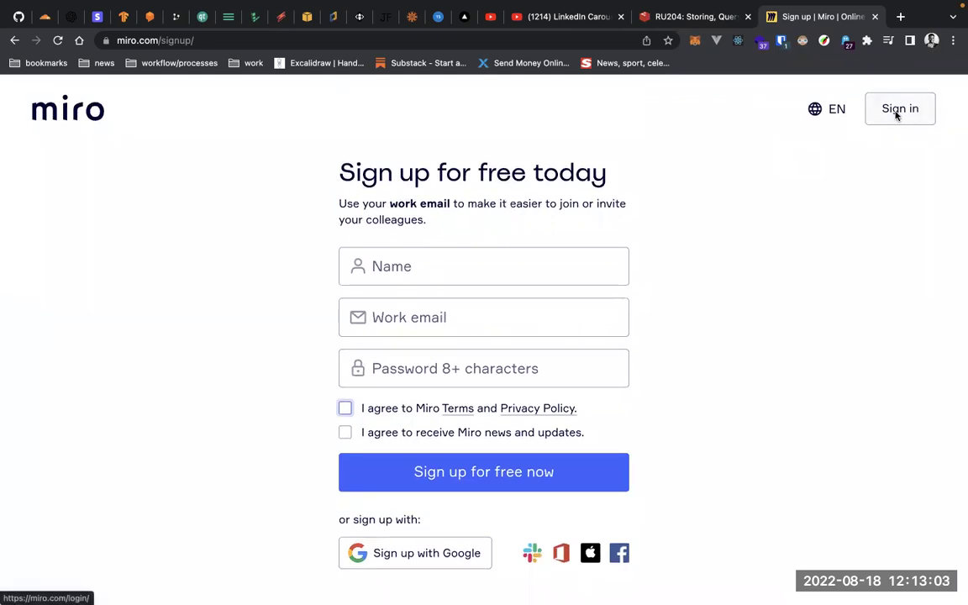
Step: Switch between the desktop, the browser's sign-up page and the Miro desktop app's boards dashboard
{"action": "key", "text": "ctrl+Left"}
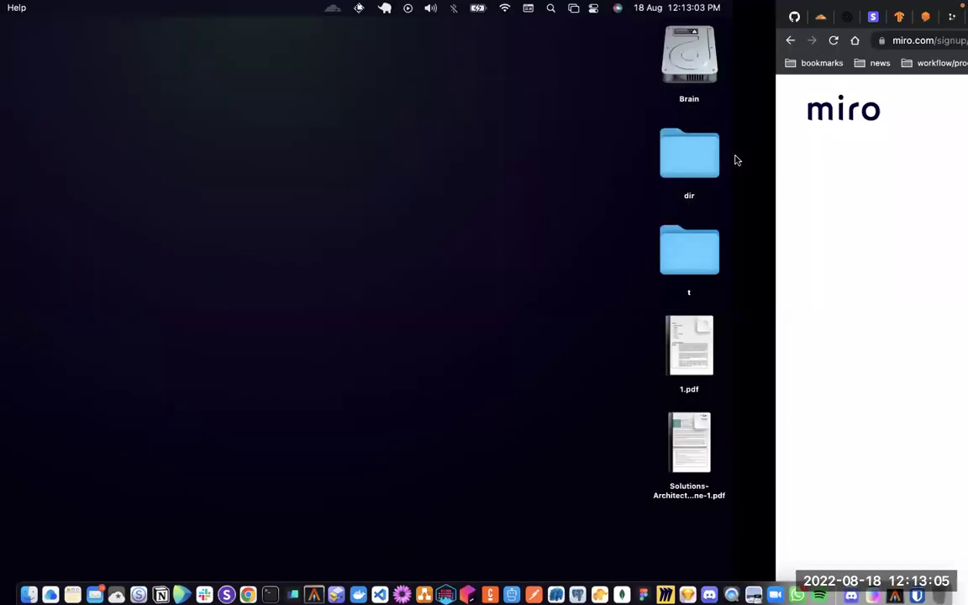
{"action": "key", "text": "ctrl+Right"}
{"action": "key", "text": "ctrl+Right"}
{"action": "key", "text": "ctrl+Left"}
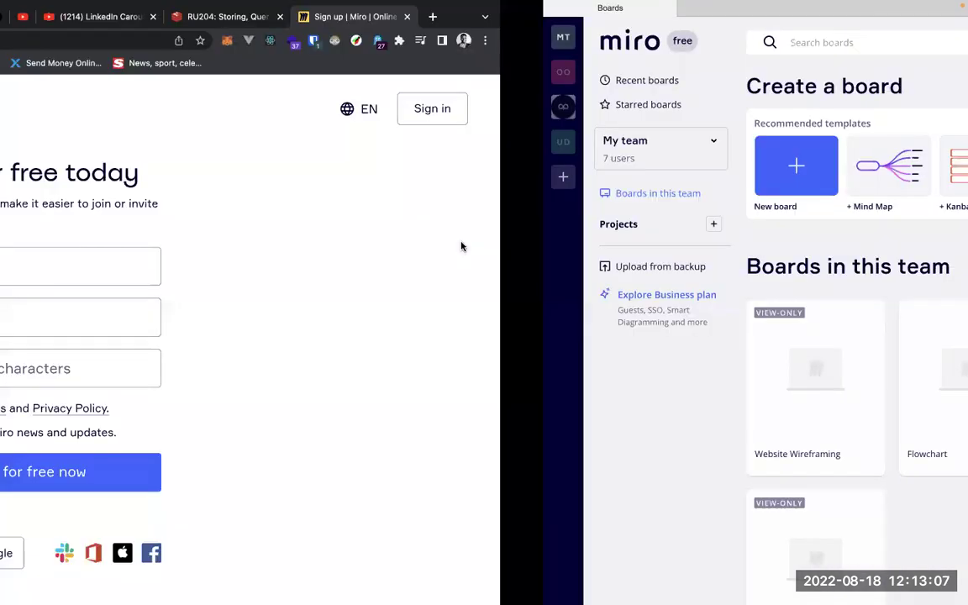
Step: Return to the Miro home page in the browser and open the Miro for Devices page from the product offerings
{"action": "key", "text": "super+["}
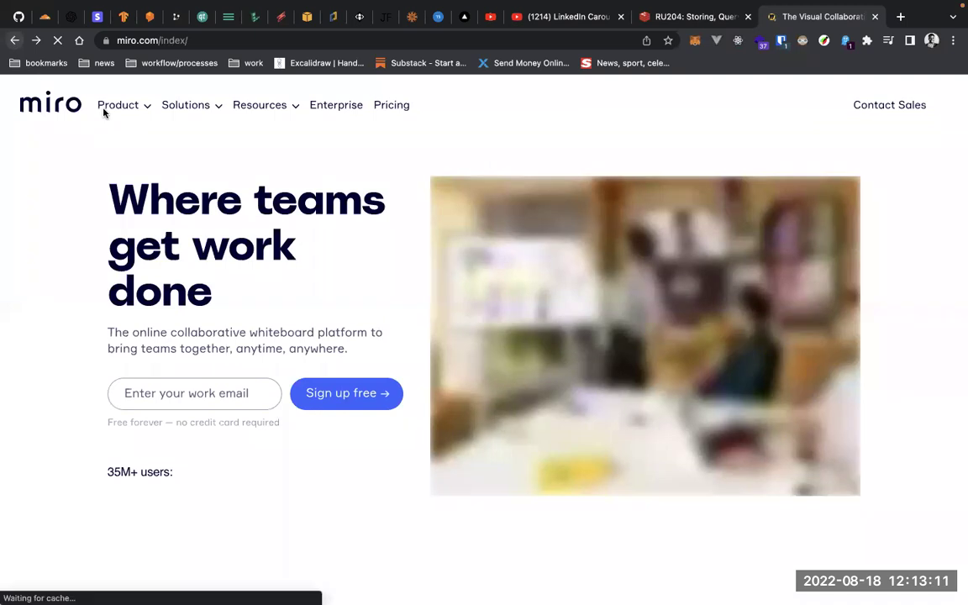
{"action": "mouse_move", "coordinate": [132, 110]}
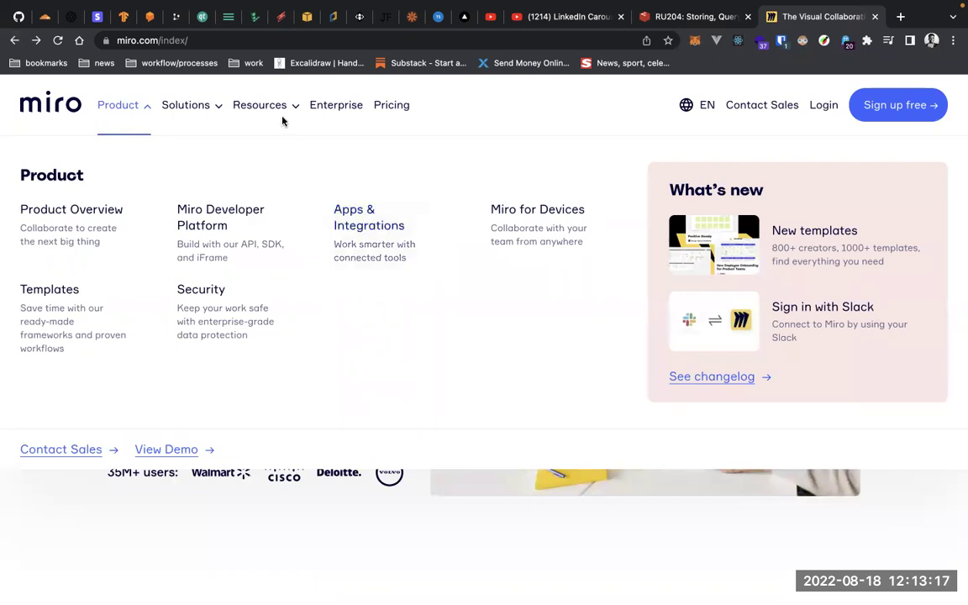
{"action": "mouse_move", "coordinate": [287, 108]}
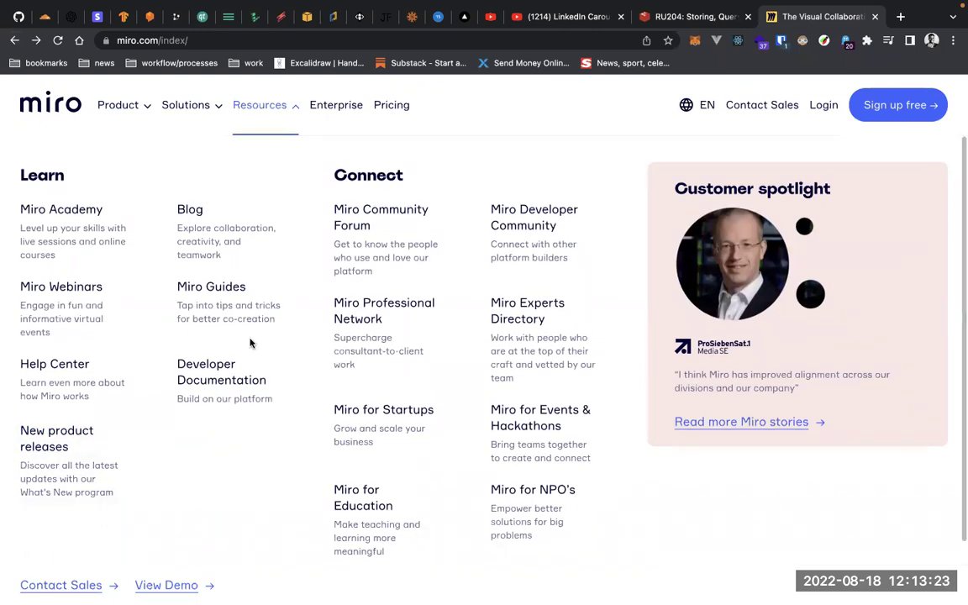
{"action": "mouse_move", "coordinate": [196, 113]}
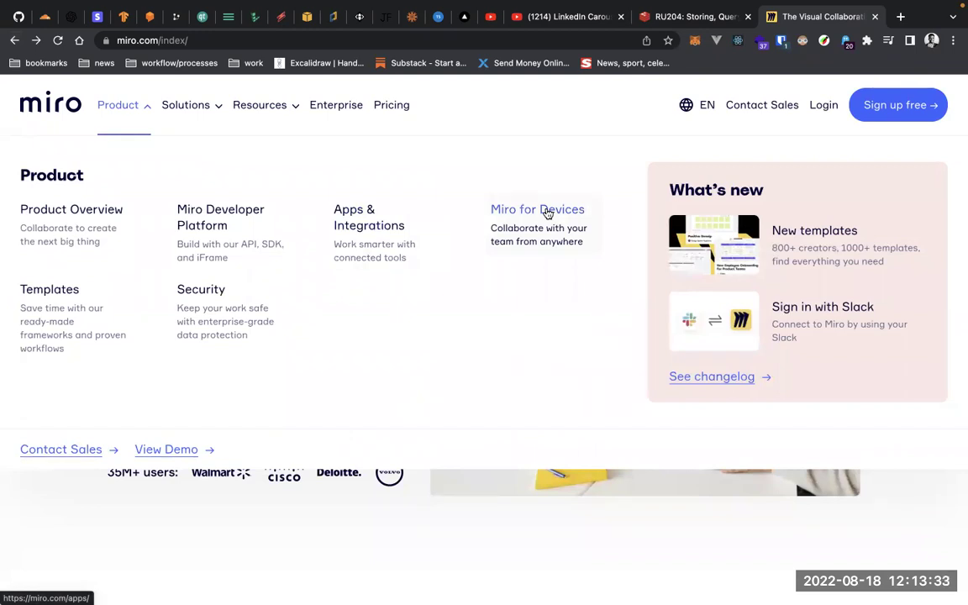
{"action": "left_click", "coordinate": [547, 213]}
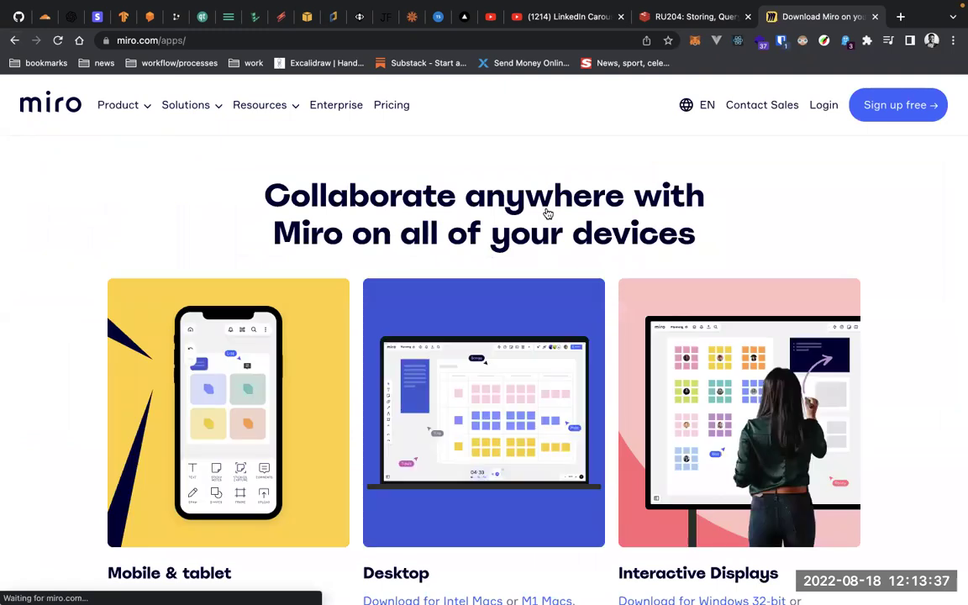
Step: Examine the Miro download options for mobile and tablet, desktop, and interactive displays
{"action": "scroll", "coordinate": [547, 212], "scroll_direction": "down", "scroll_amount": 2}
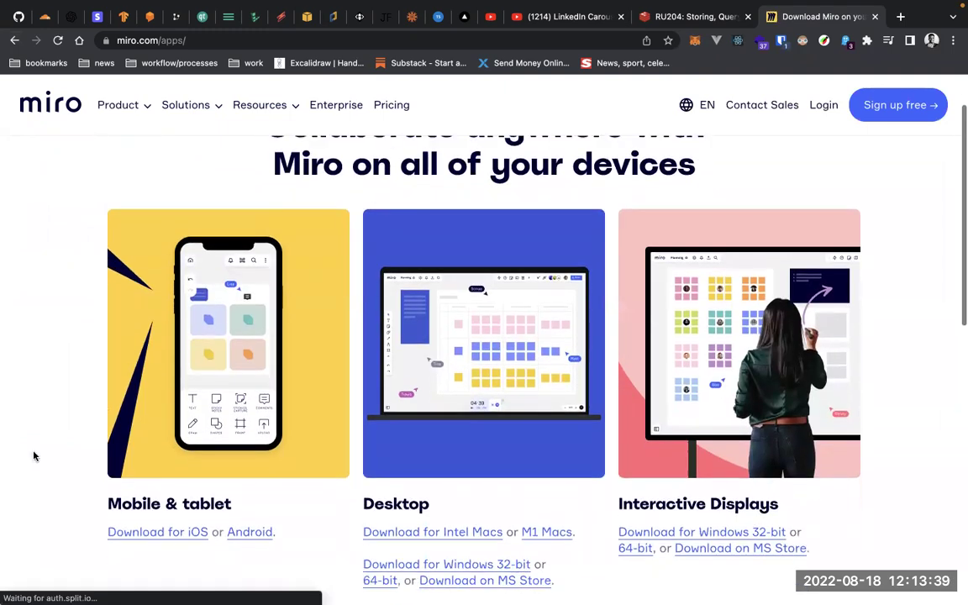
{"action": "scroll", "coordinate": [68, 428], "scroll_direction": "down", "scroll_amount": 1}
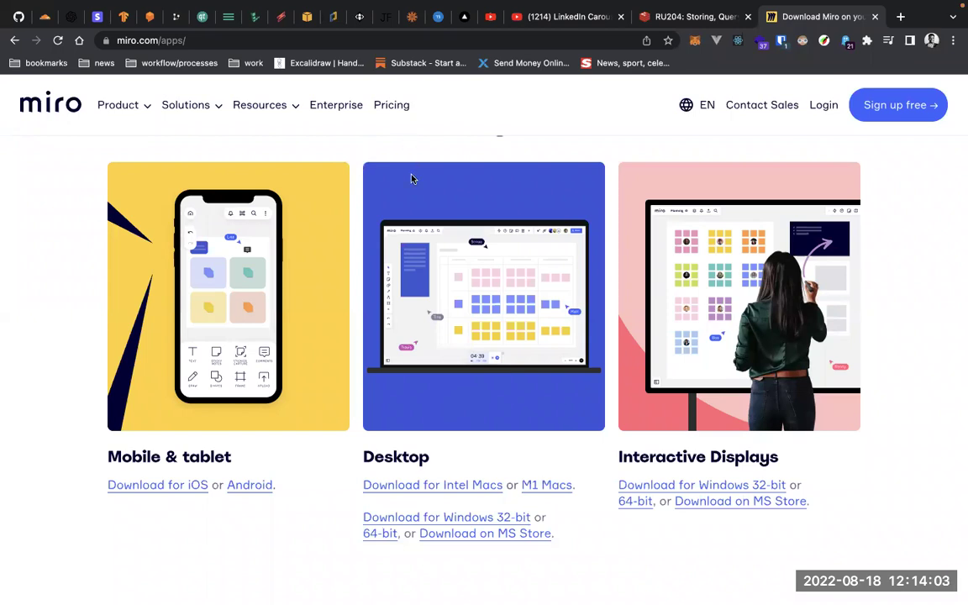
{"action": "scroll", "coordinate": [411, 178], "scroll_direction": "up", "scroll_amount": 1}
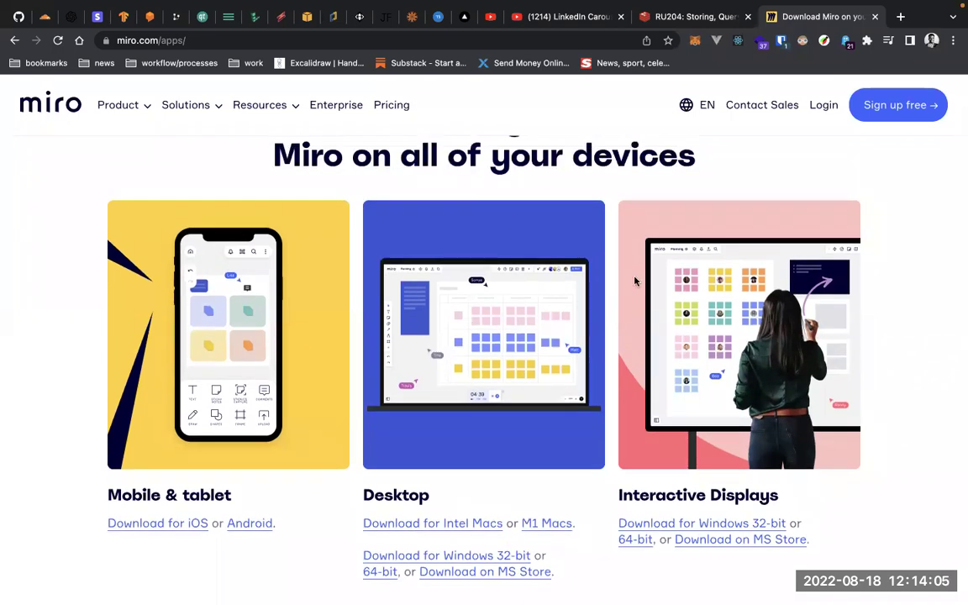
{"action": "scroll", "coordinate": [657, 374], "scroll_direction": "down", "scroll_amount": 2}
{"action": "scroll", "coordinate": [595, 425], "scroll_direction": "down", "scroll_amount": 2}
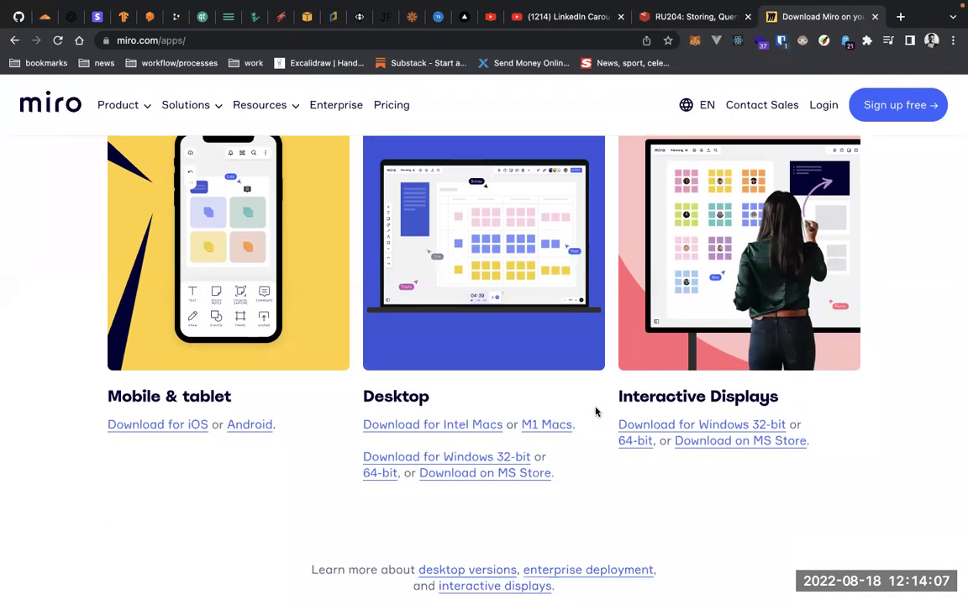
{"action": "scroll", "coordinate": [595, 412], "scroll_direction": "up", "scroll_amount": 1}
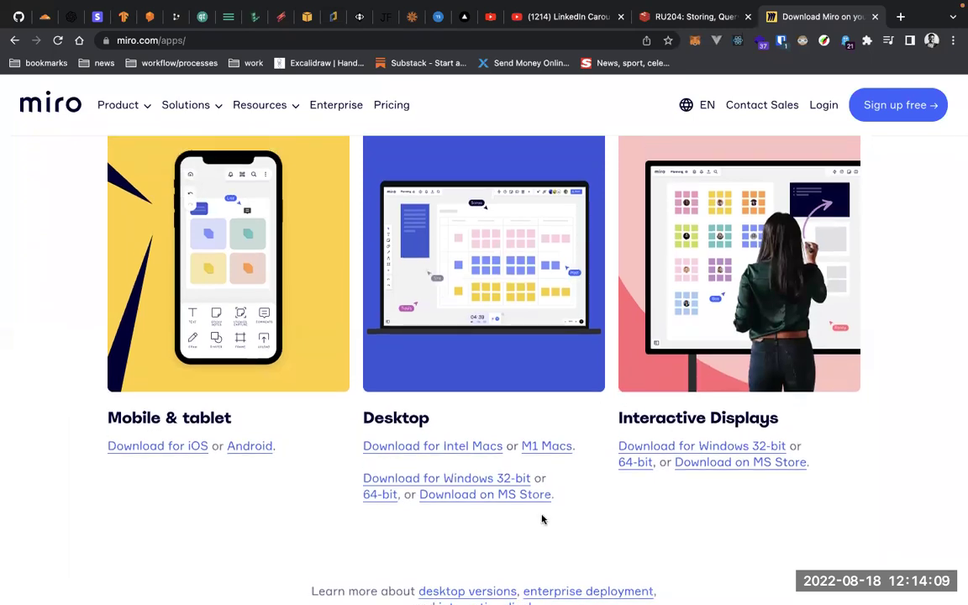
{"action": "scroll", "coordinate": [812, 143], "scroll_direction": "up", "scroll_amount": 2}
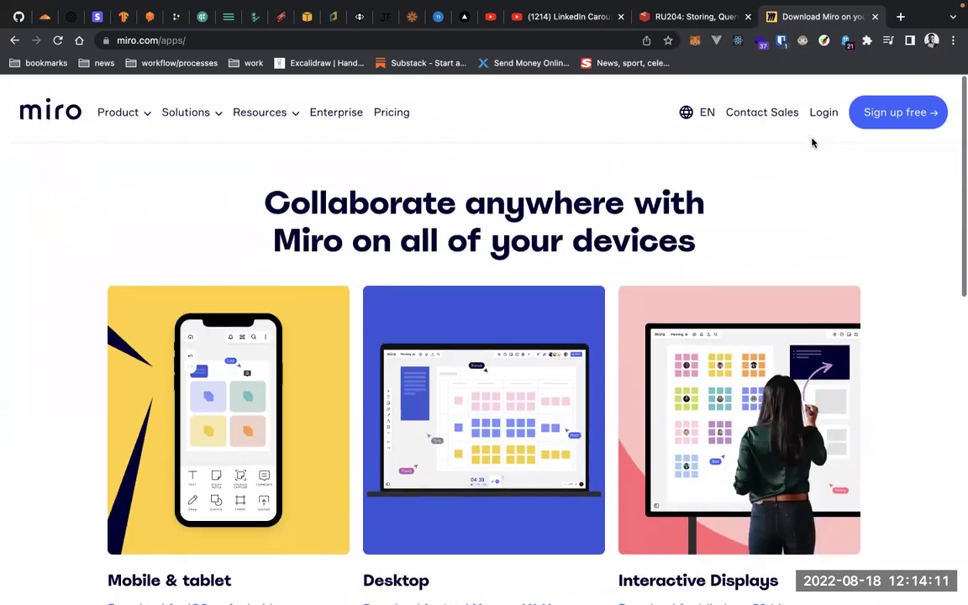
{"action": "scroll", "coordinate": [443, 504], "scroll_direction": "down", "scroll_amount": 1}
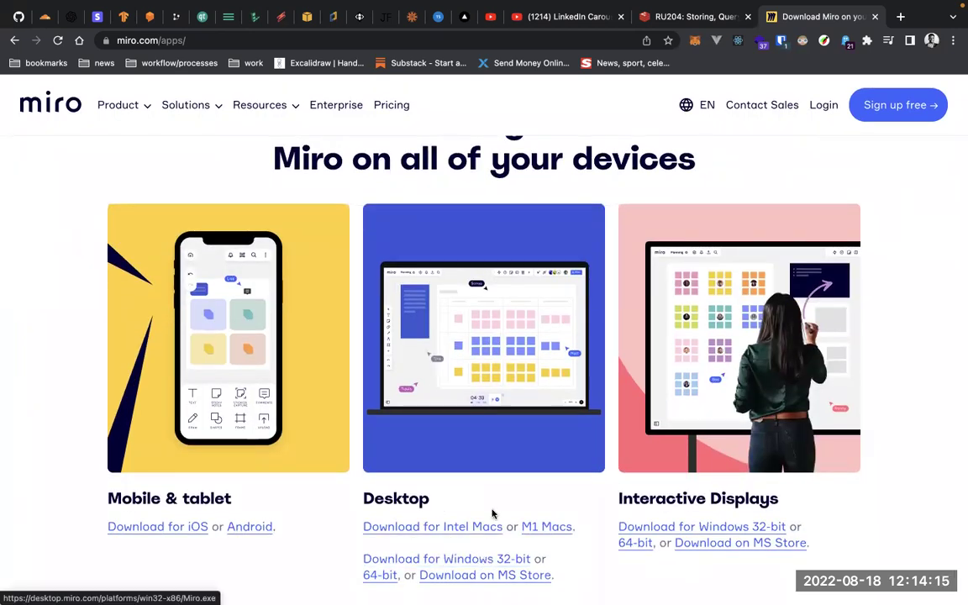
{"action": "scroll", "coordinate": [496, 525], "scroll_direction": "down", "scroll_amount": 1}
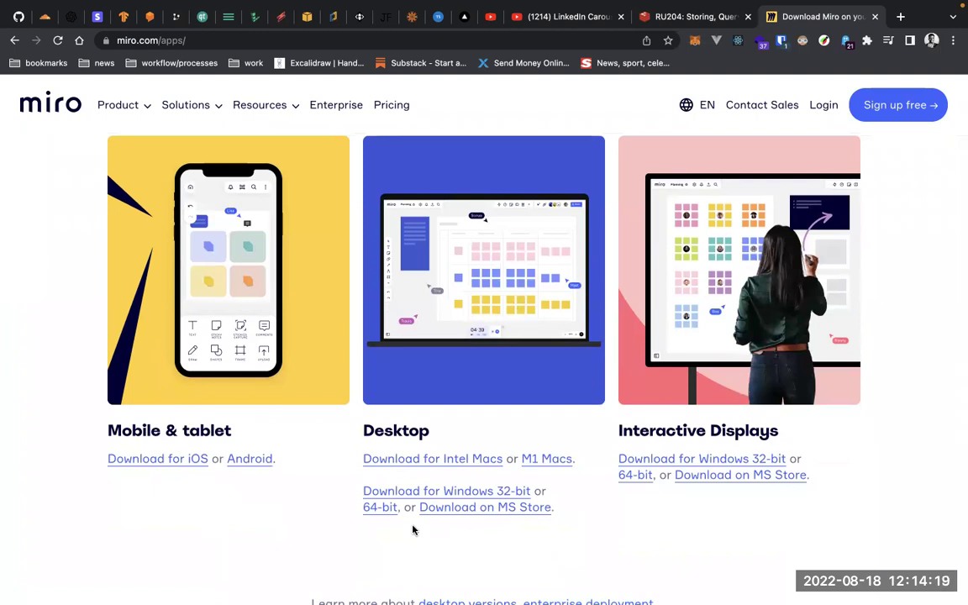
{"action": "scroll", "coordinate": [413, 530], "scroll_direction": "down", "scroll_amount": 1}
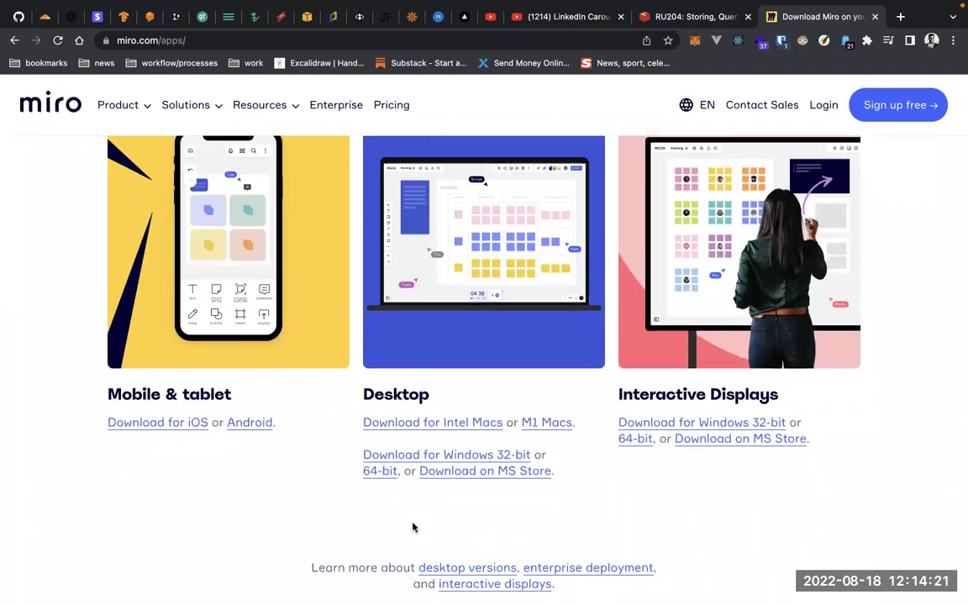
{"action": "scroll", "coordinate": [413, 527], "scroll_direction": "down", "scroll_amount": 1}
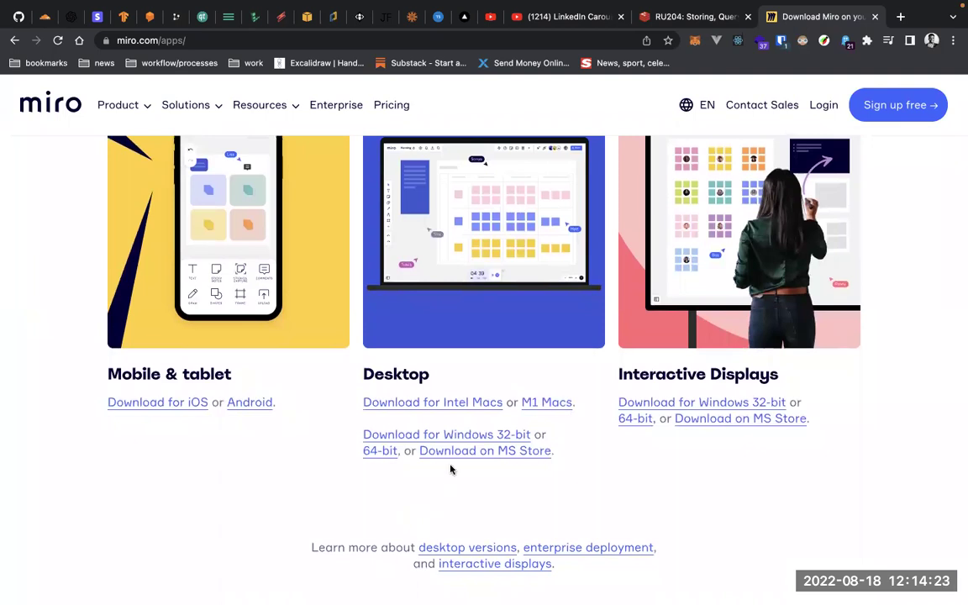
{"action": "scroll", "coordinate": [451, 470], "scroll_direction": "up", "scroll_amount": 3}
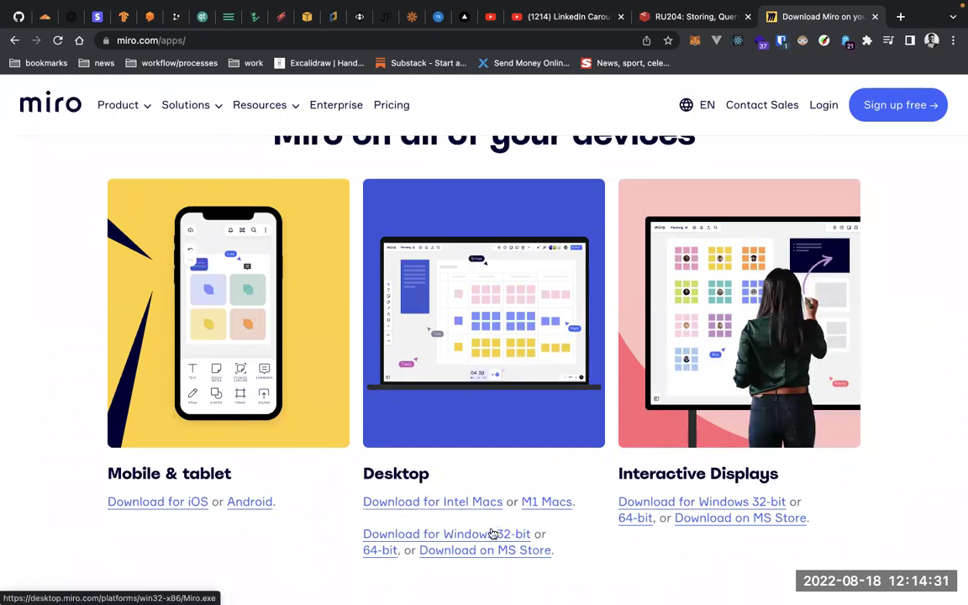
{"action": "scroll", "coordinate": [510, 480], "scroll_direction": "up", "scroll_amount": 3}
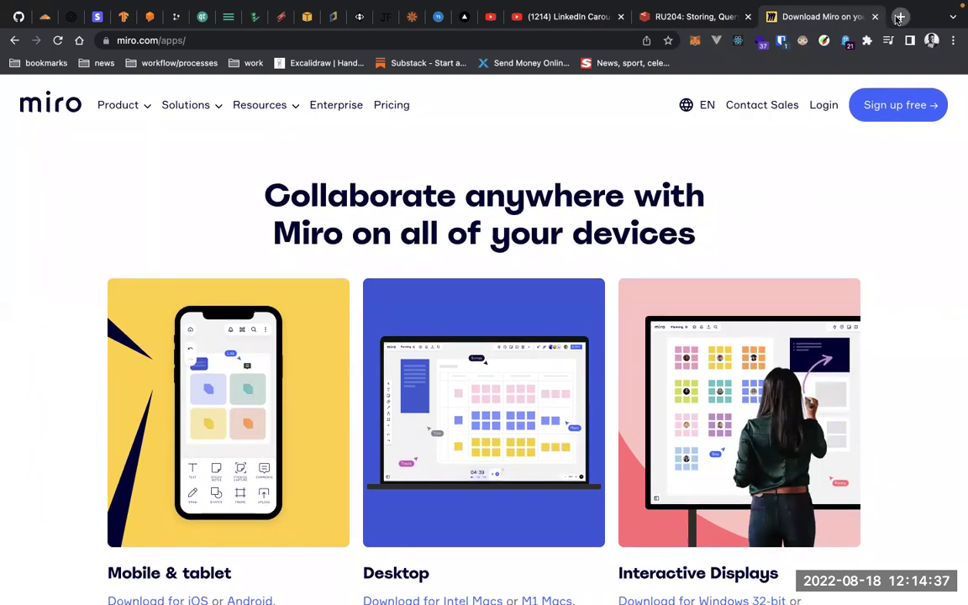
Step: Replace the Miro downloads page with a blank browser tab and switch to the Miro desktop app's boards dashboard
{"action": "key", "text": "super+t"}
{"action": "left_click", "coordinate": [780, 16]}
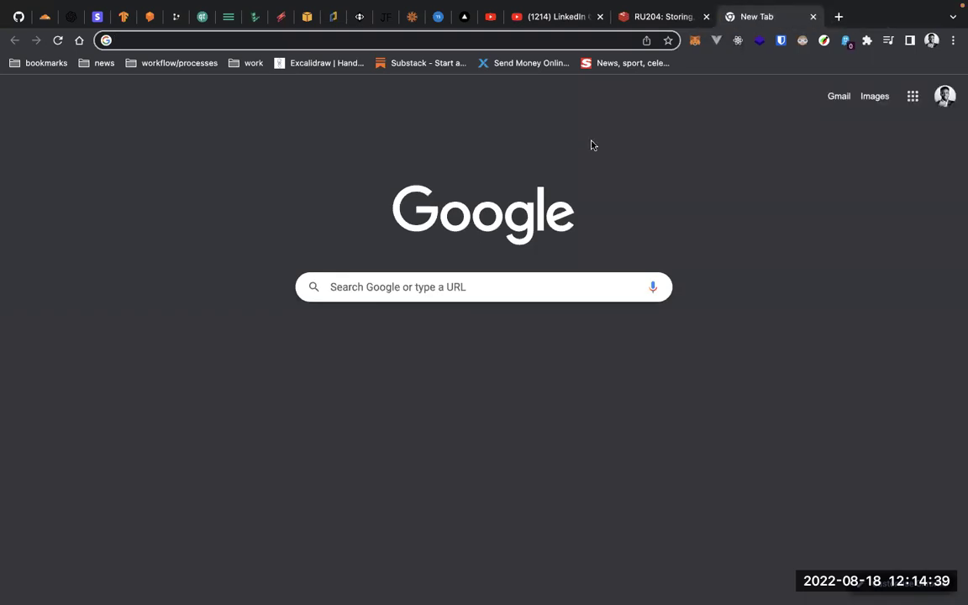
{"action": "key", "text": "ctrl+Right"}
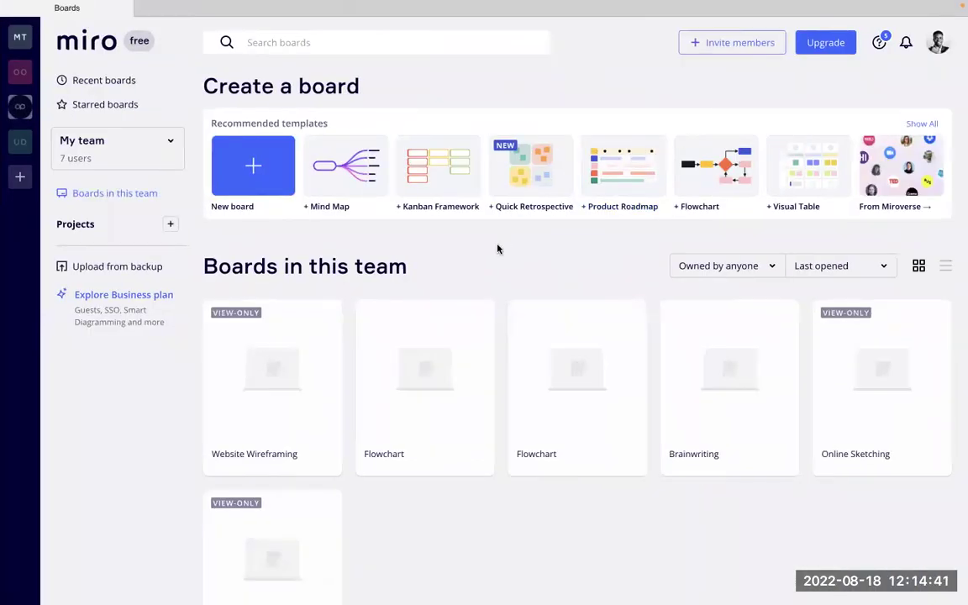
{"action": "key", "text": "ctrl+Up"}
{"action": "left_click", "coordinate": [437, 19]}
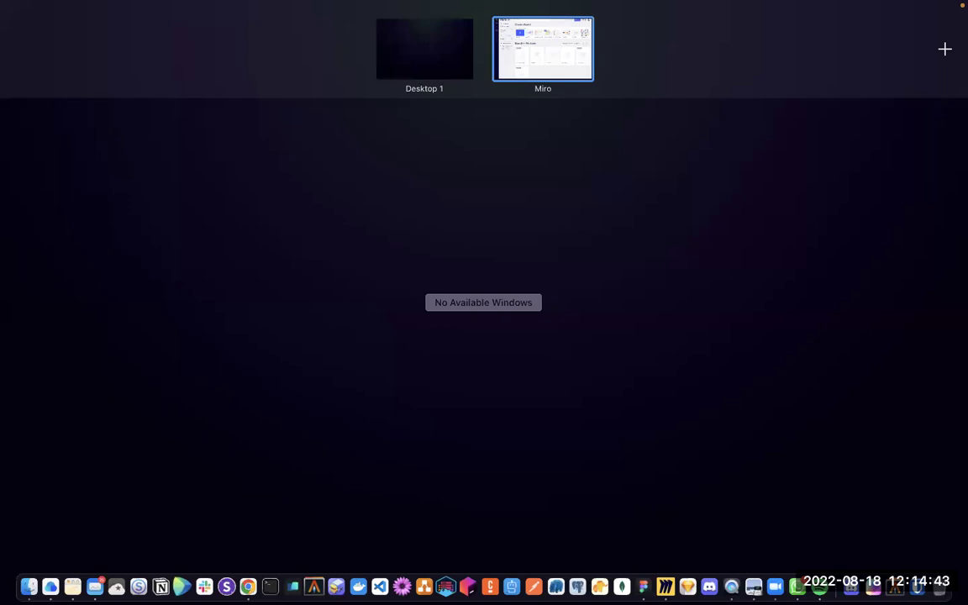
{"action": "left_click", "coordinate": [542, 49]}
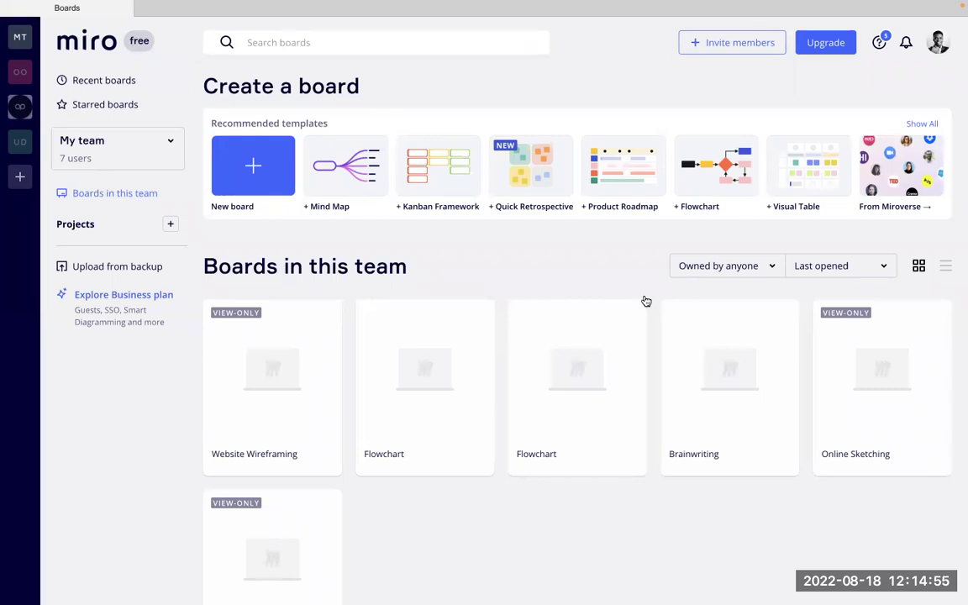
Step: Look over the boards in this team on the dashboard, including the view-only ones
{"action": "scroll", "coordinate": [644, 300], "scroll_direction": "down", "scroll_amount": 2}
{"action": "scroll", "coordinate": [334, 557], "scroll_direction": "up", "scroll_amount": 1}
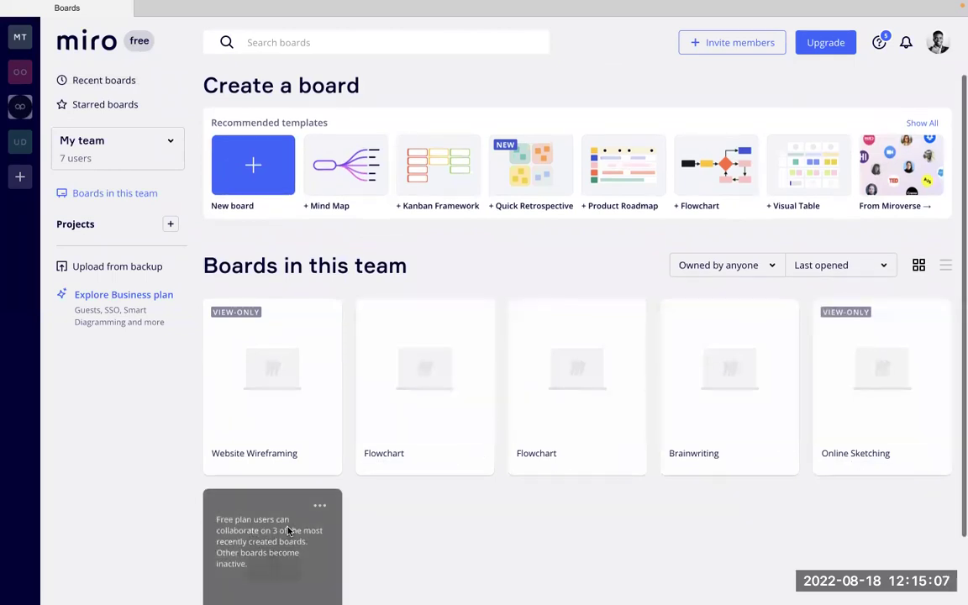
{"action": "scroll", "coordinate": [400, 492], "scroll_direction": "down", "scroll_amount": 2}
{"action": "scroll", "coordinate": [359, 521], "scroll_direction": "up", "scroll_amount": 2}
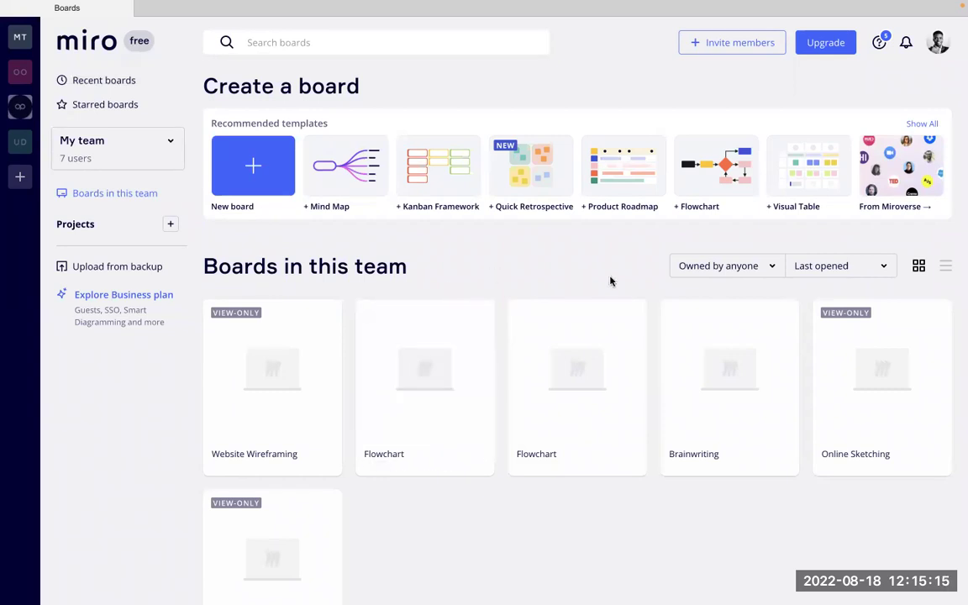
Step: View the recent boards and the starred boards from all teams, ending on the recent boards list
{"action": "left_click", "coordinate": [82, 81]}
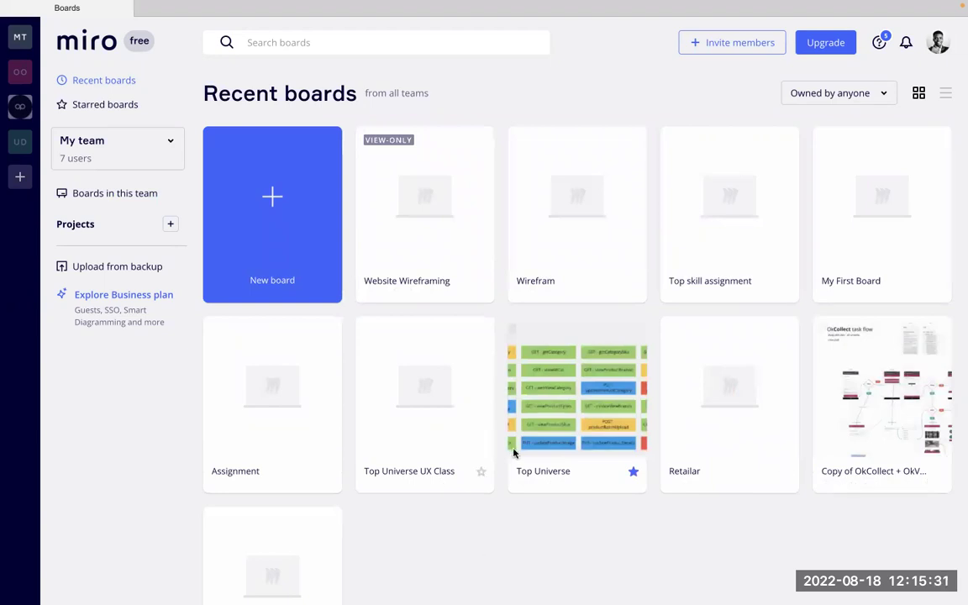
{"action": "scroll", "coordinate": [627, 567], "scroll_direction": "down", "scroll_amount": 2}
{"action": "scroll", "coordinate": [622, 559], "scroll_direction": "up", "scroll_amount": 2}
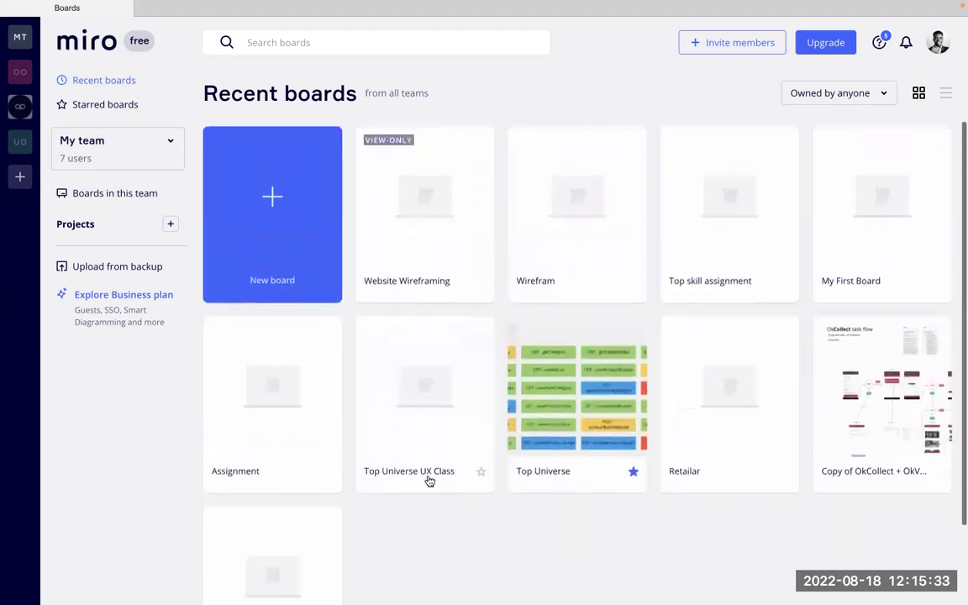
{"action": "left_click", "coordinate": [120, 106]}
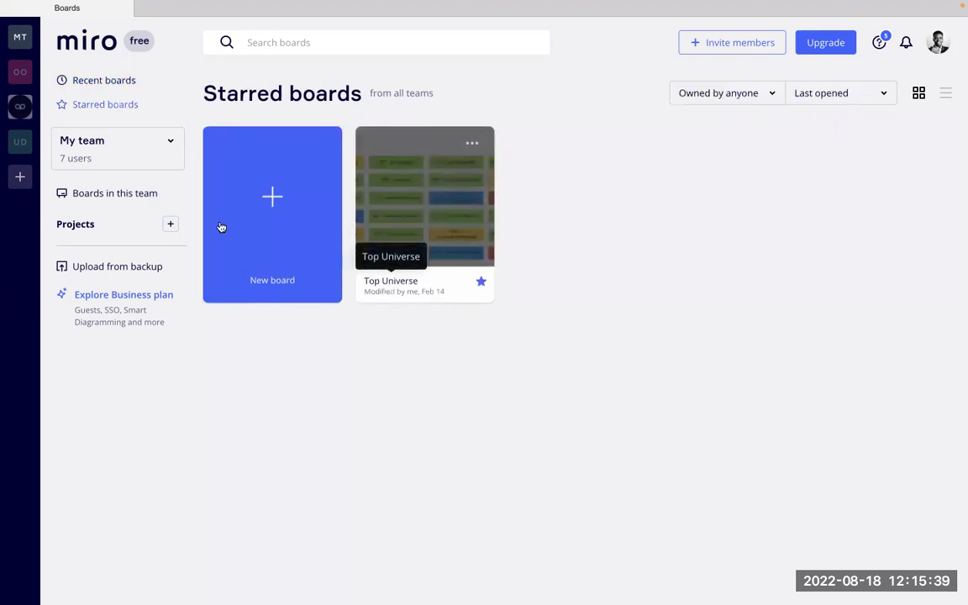
{"action": "left_click", "coordinate": [99, 82]}
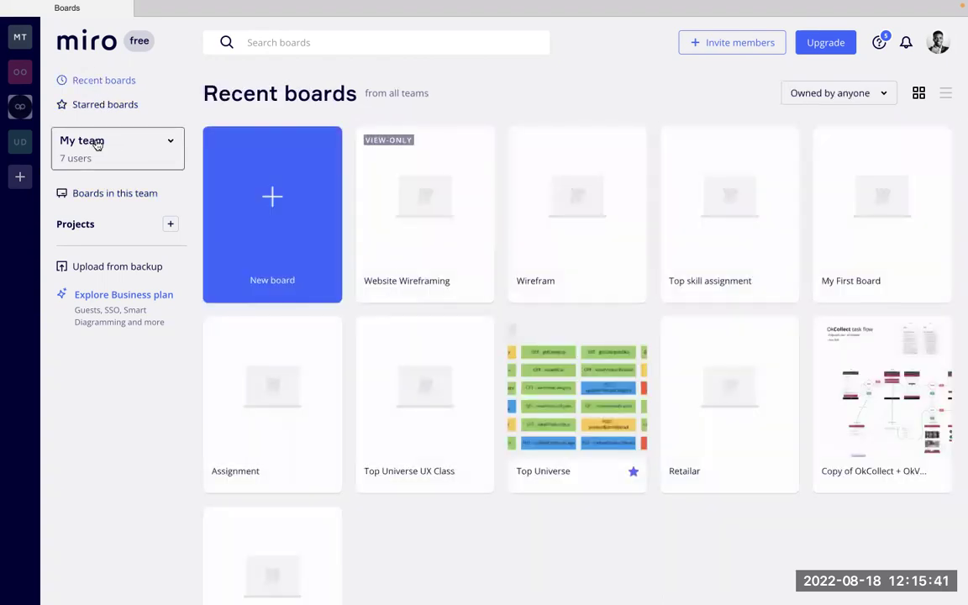
Step: Open the Apps & Integrations settings of My team
{"action": "left_click", "coordinate": [134, 142]}
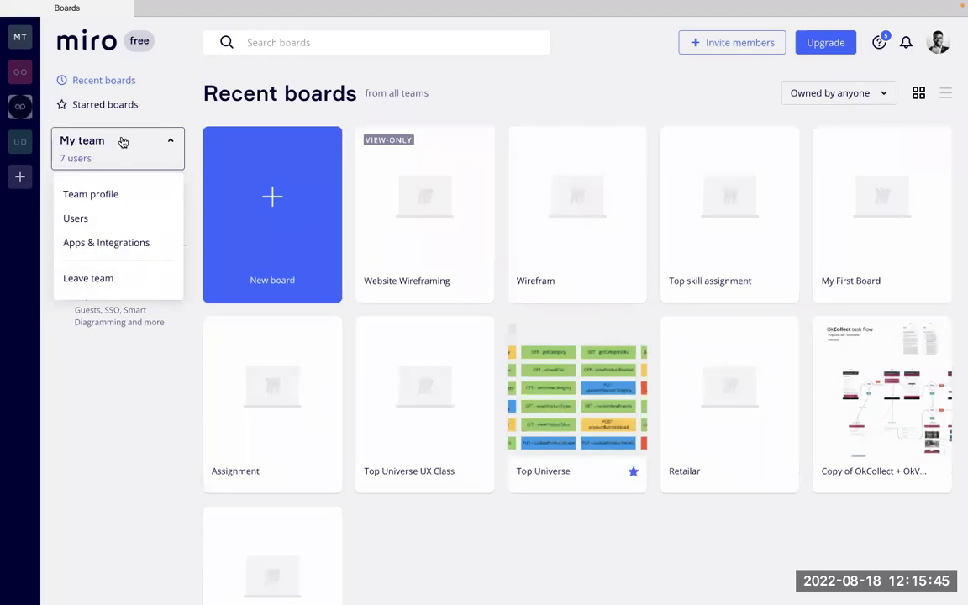
{"action": "left_click", "coordinate": [124, 144]}
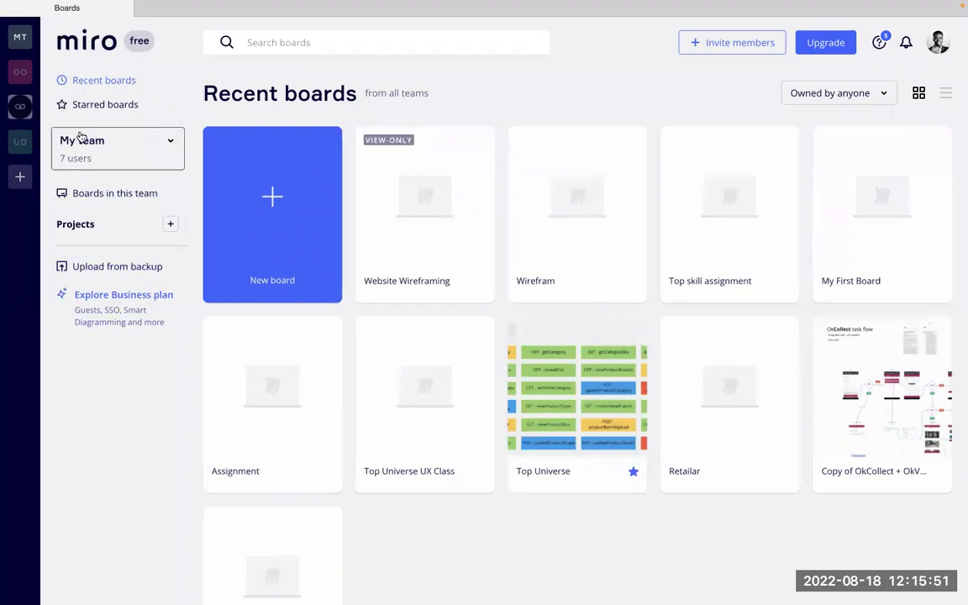
{"action": "left_click", "coordinate": [157, 148]}
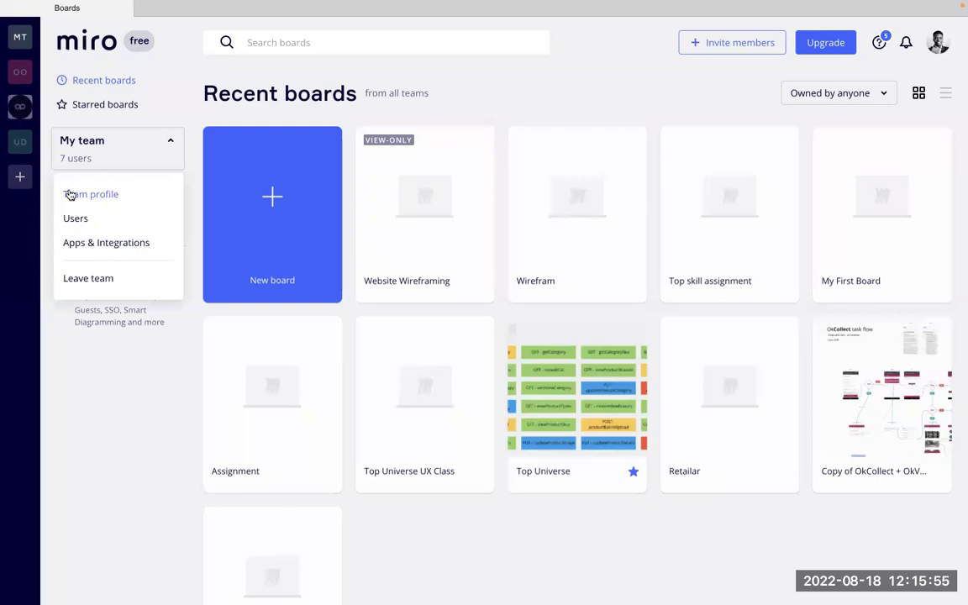
{"action": "left_click", "coordinate": [109, 243]}
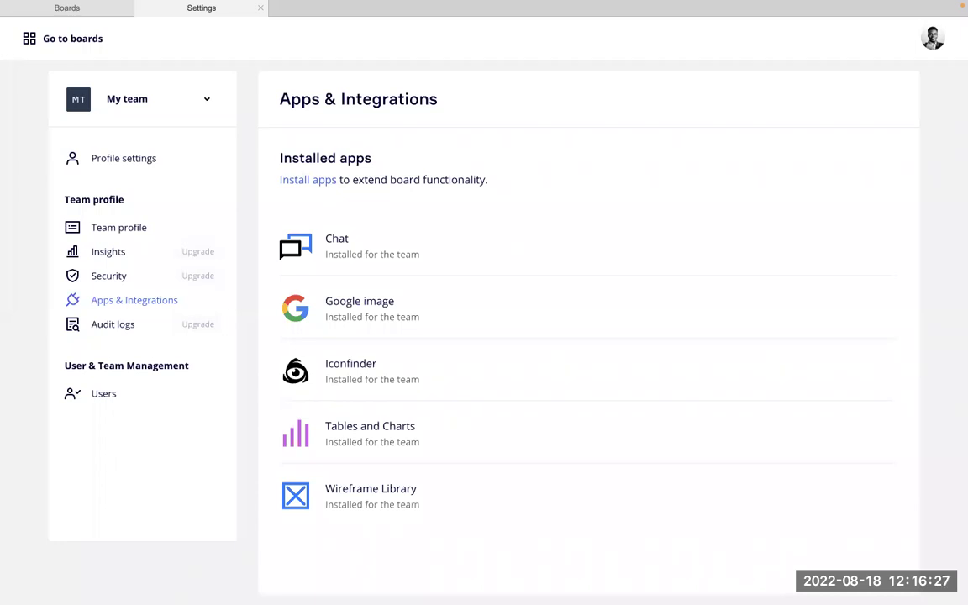
Step: Switch to the browser's Miro marketplace page, make its window full screen and view the featured apps
{"action": "key", "text": "ctrl+Up"}
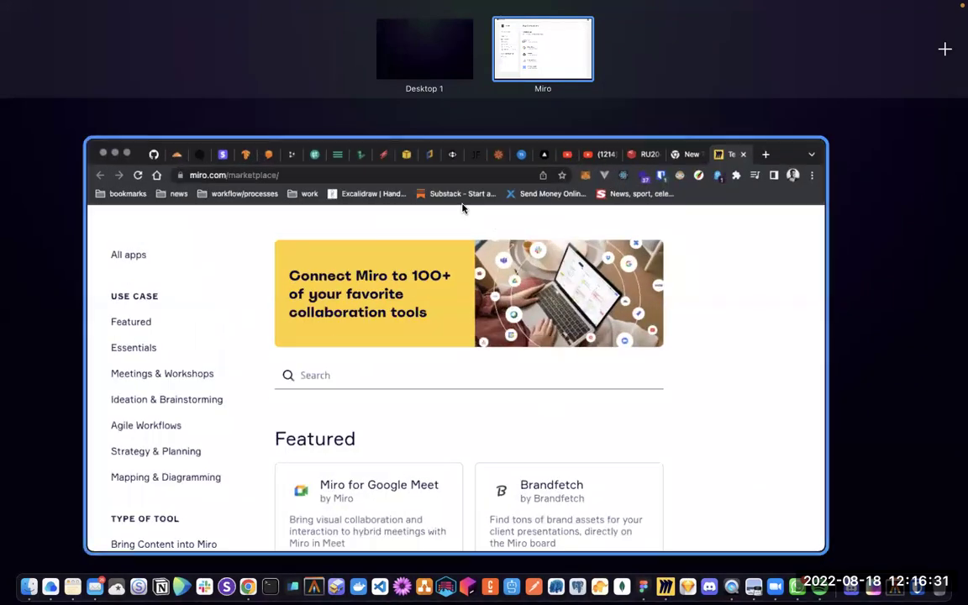
{"action": "left_click", "coordinate": [463, 206]}
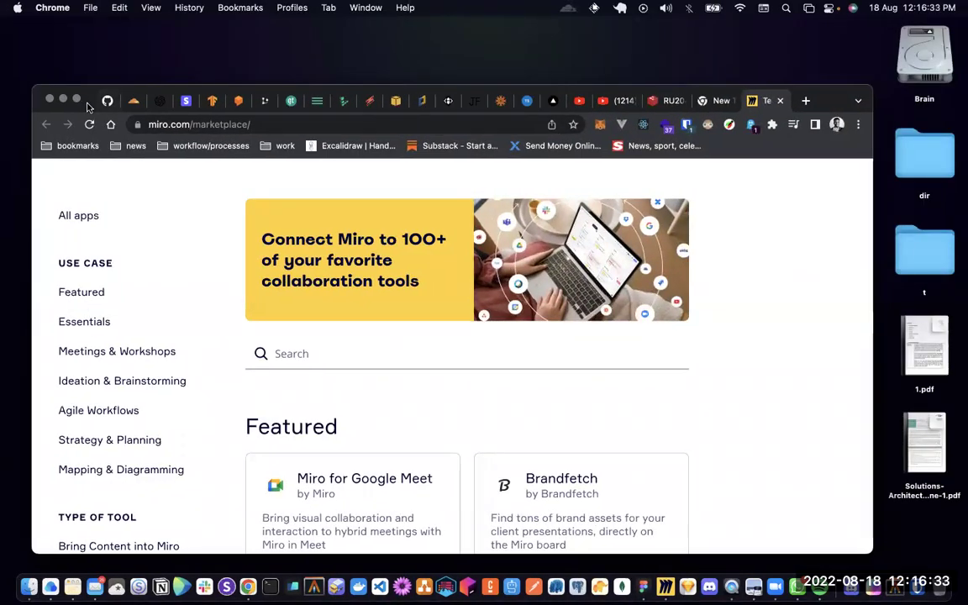
{"action": "left_click", "coordinate": [76, 100]}
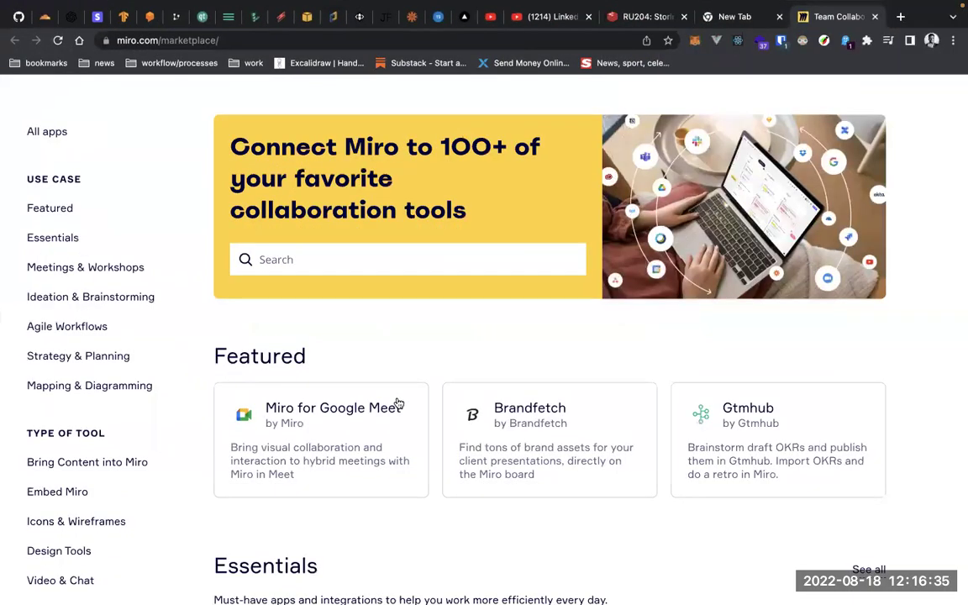
{"action": "scroll", "coordinate": [348, 385], "scroll_direction": "down", "scroll_amount": 2}
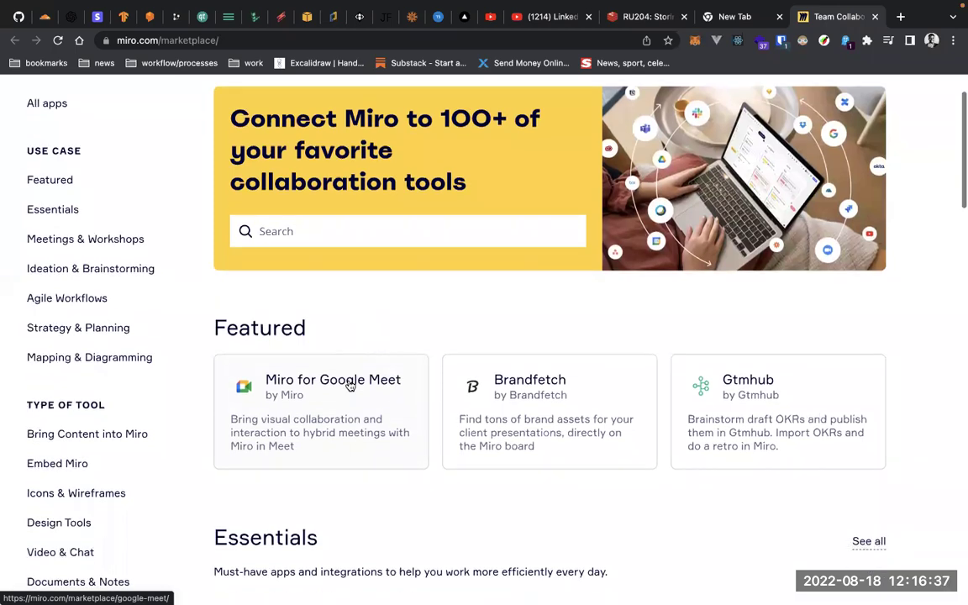
Step: Browse the marketplace page's Essentials, Meetings & Workshops, UX, Design & Research and All apps sections, ending back at its start
{"action": "scroll", "coordinate": [349, 385], "scroll_direction": "down", "scroll_amount": 1}
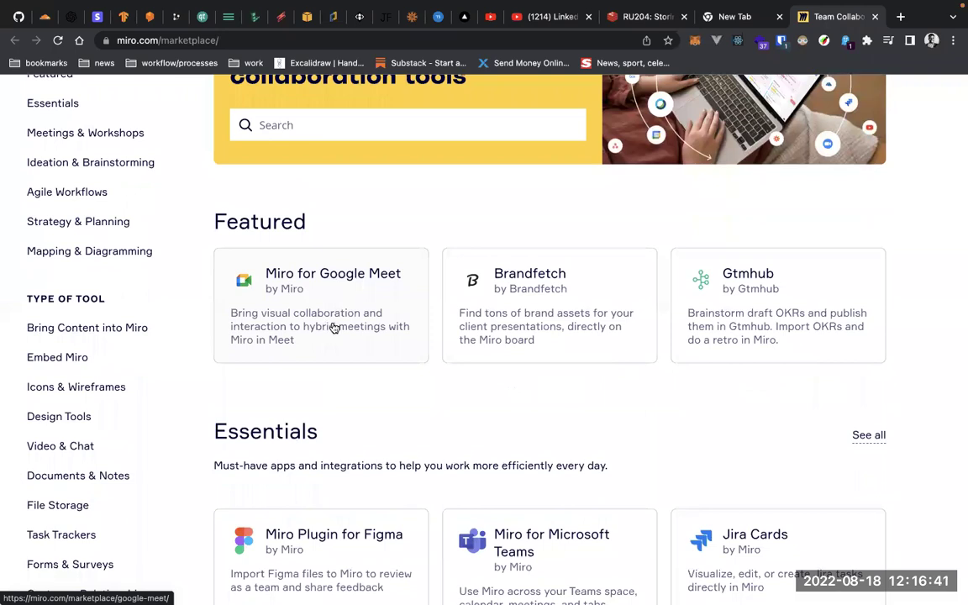
{"action": "scroll", "coordinate": [339, 326], "scroll_direction": "down", "scroll_amount": 5}
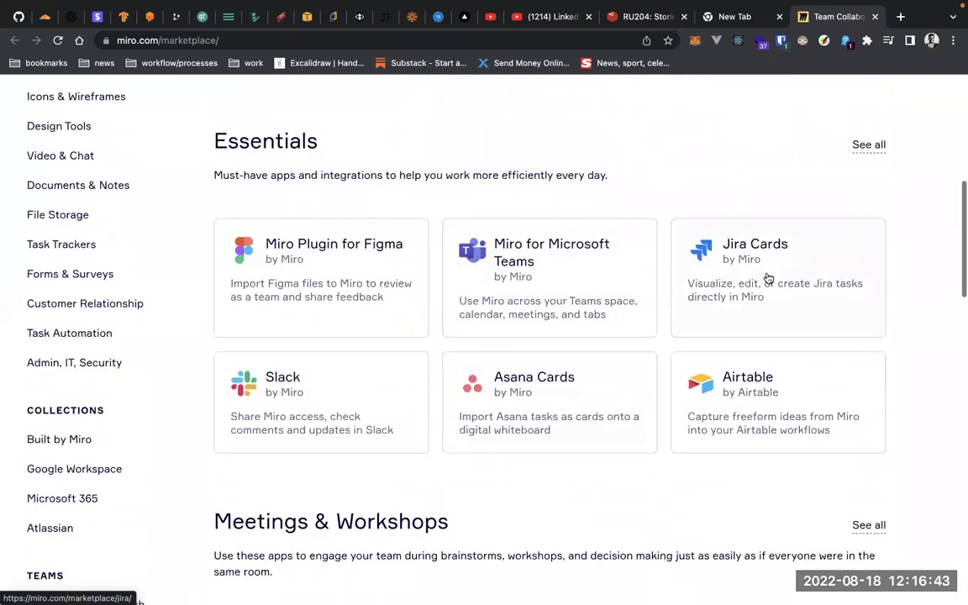
{"action": "scroll", "coordinate": [607, 269], "scroll_direction": "down", "scroll_amount": 1}
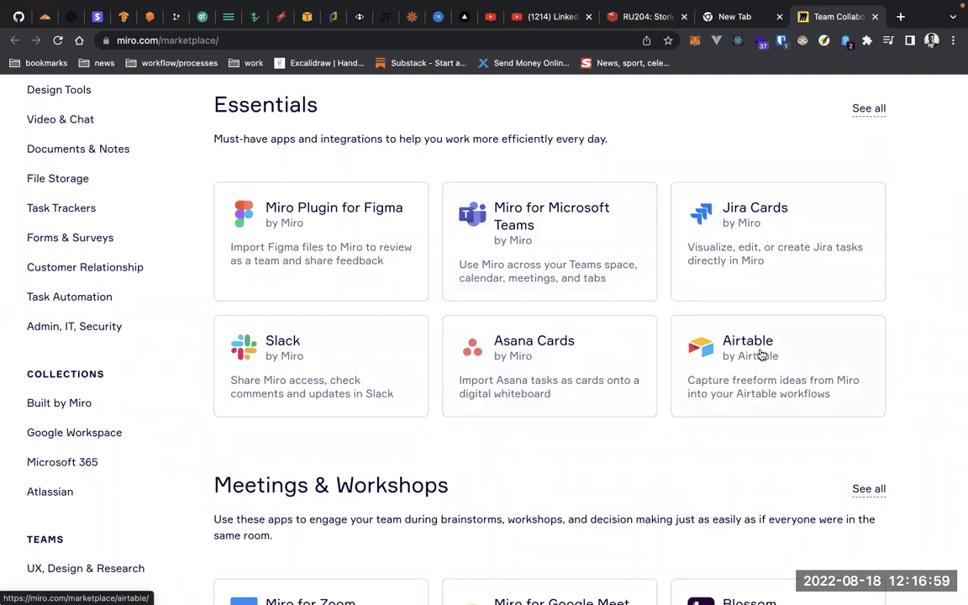
{"action": "scroll", "coordinate": [663, 467], "scroll_direction": "down", "scroll_amount": 5}
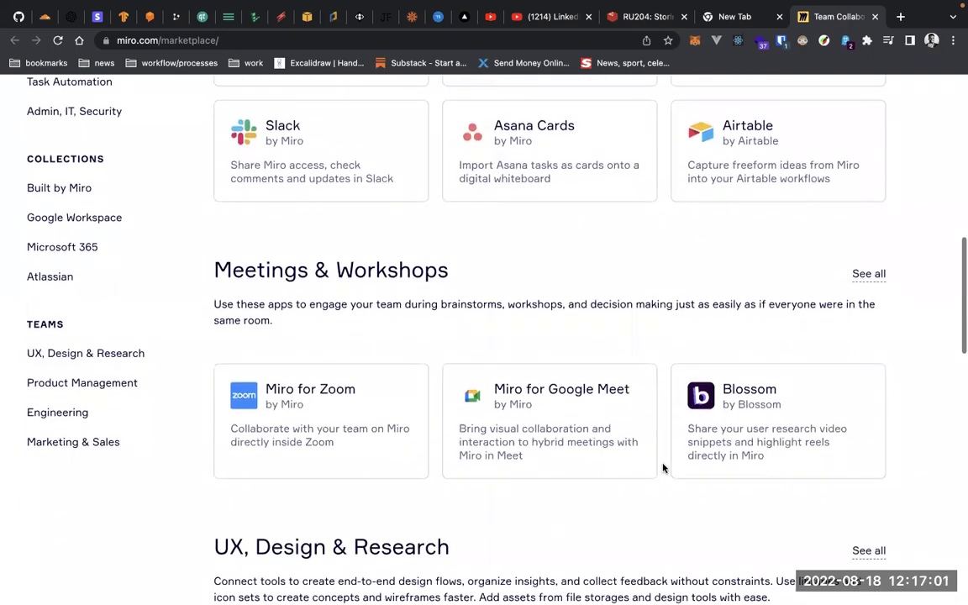
{"action": "scroll", "coordinate": [357, 480], "scroll_direction": "up", "scroll_amount": 1}
{"action": "scroll", "coordinate": [356, 497], "scroll_direction": "down", "scroll_amount": 11}
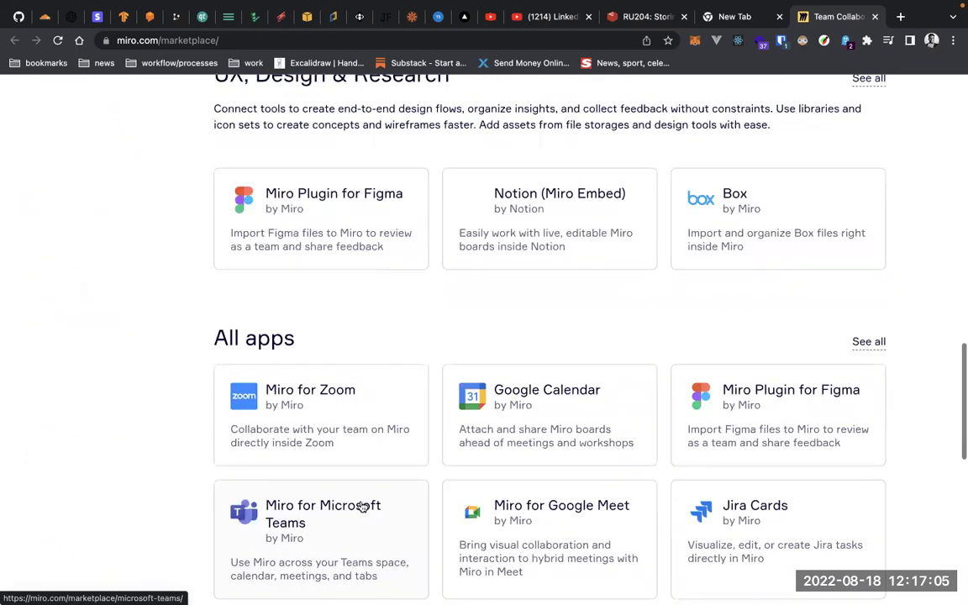
{"action": "scroll", "coordinate": [361, 507], "scroll_direction": "up", "scroll_amount": 20}
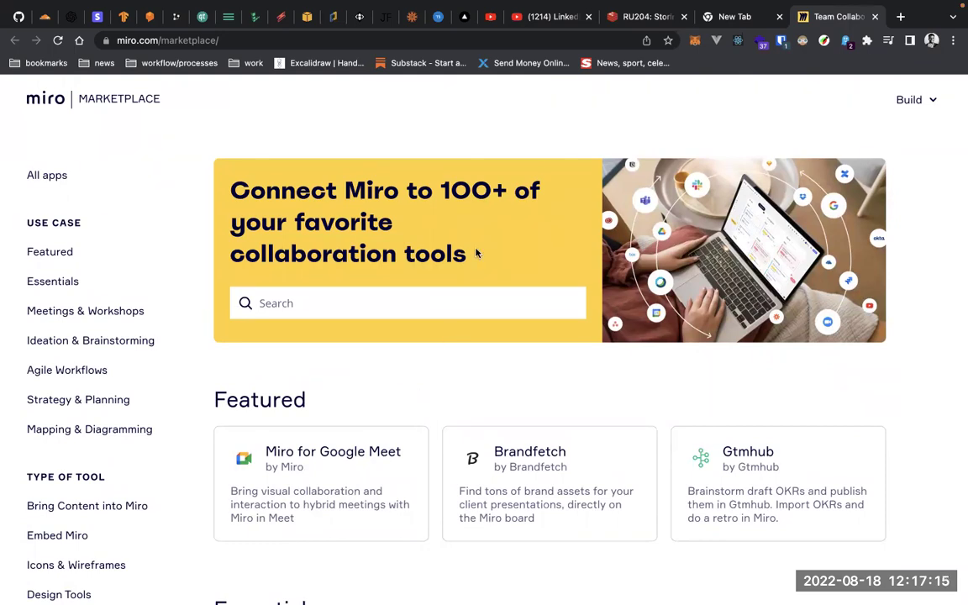
Step: Switch back to the Miro desktop app, view the list of teams in the settings and close the settings page
{"action": "key", "text": "ctrl+Up"}
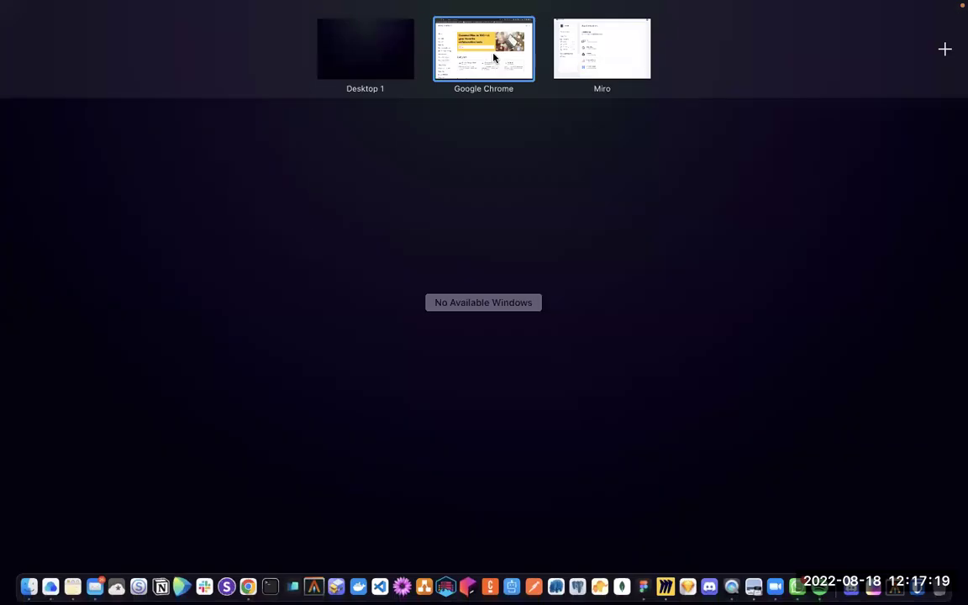
{"action": "key", "text": "Escape"}
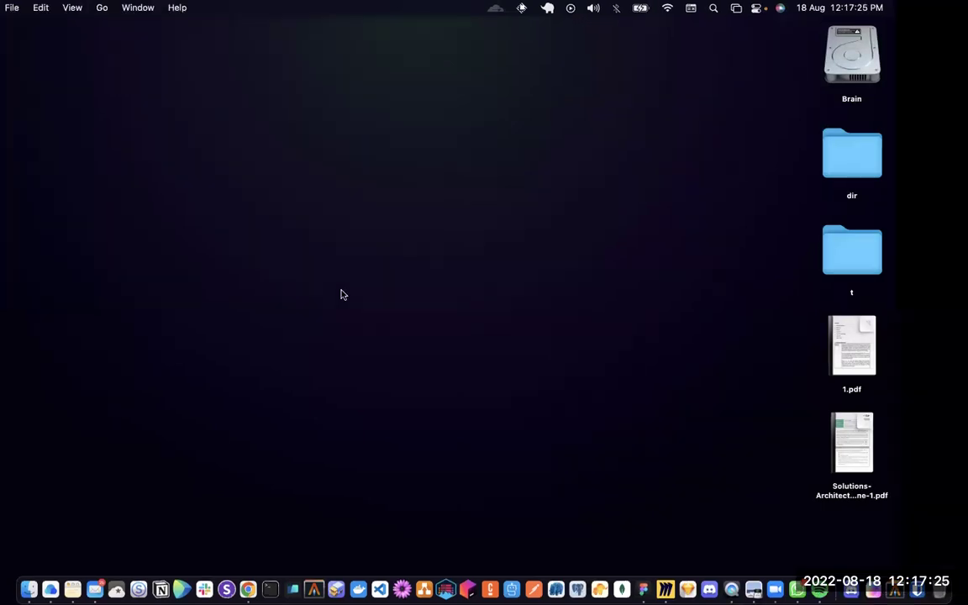
{"action": "key", "text": "ctrl+Right"}
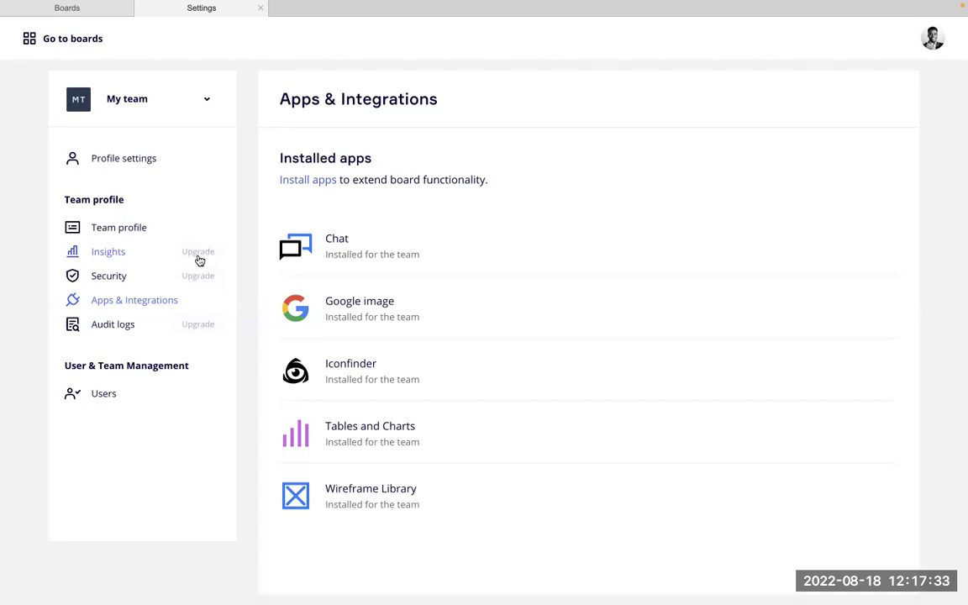
{"action": "left_click", "coordinate": [199, 101]}
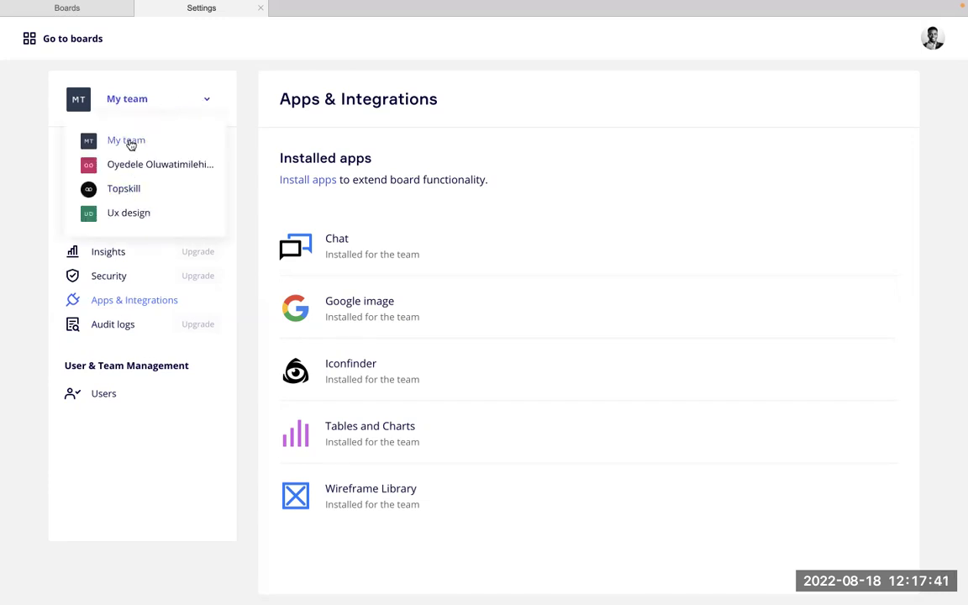
{"action": "left_click", "coordinate": [197, 101]}
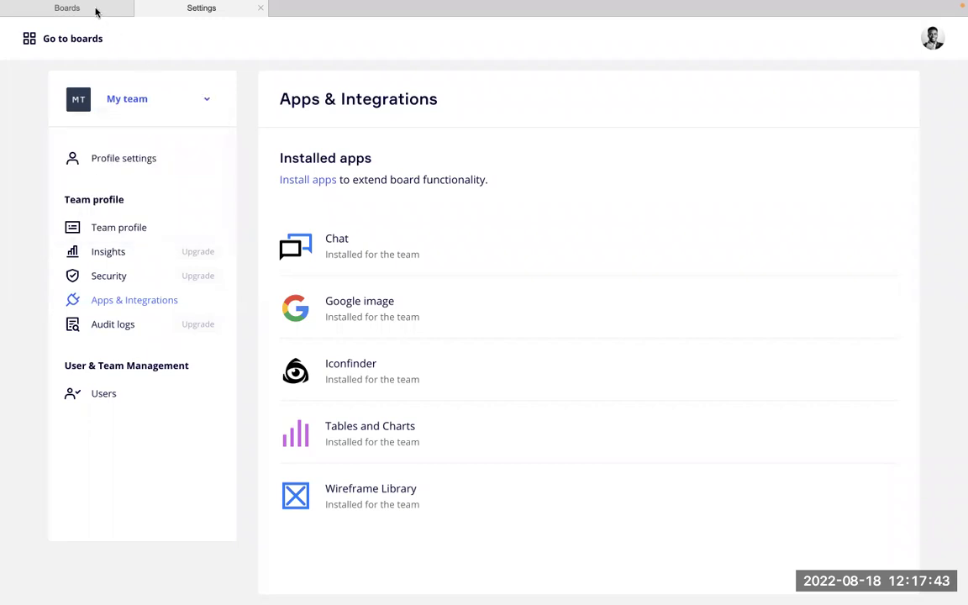
{"action": "left_click", "coordinate": [260, 9]}
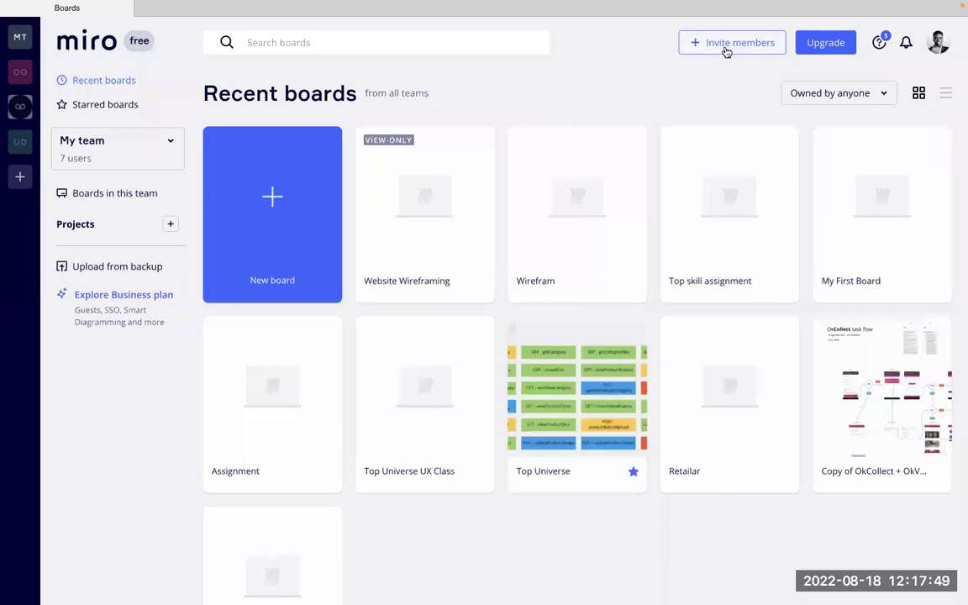
Step: View the Learning Center's Getting started tutorials and the unread notifications feed, closing each one
{"action": "left_click", "coordinate": [879, 42]}
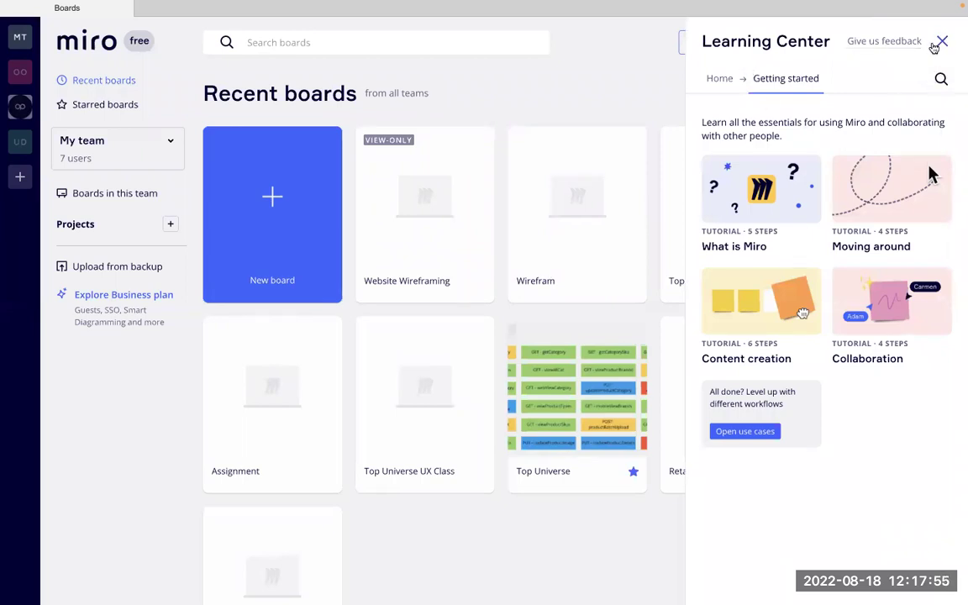
{"action": "left_click", "coordinate": [942, 41]}
{"action": "left_click", "coordinate": [879, 40]}
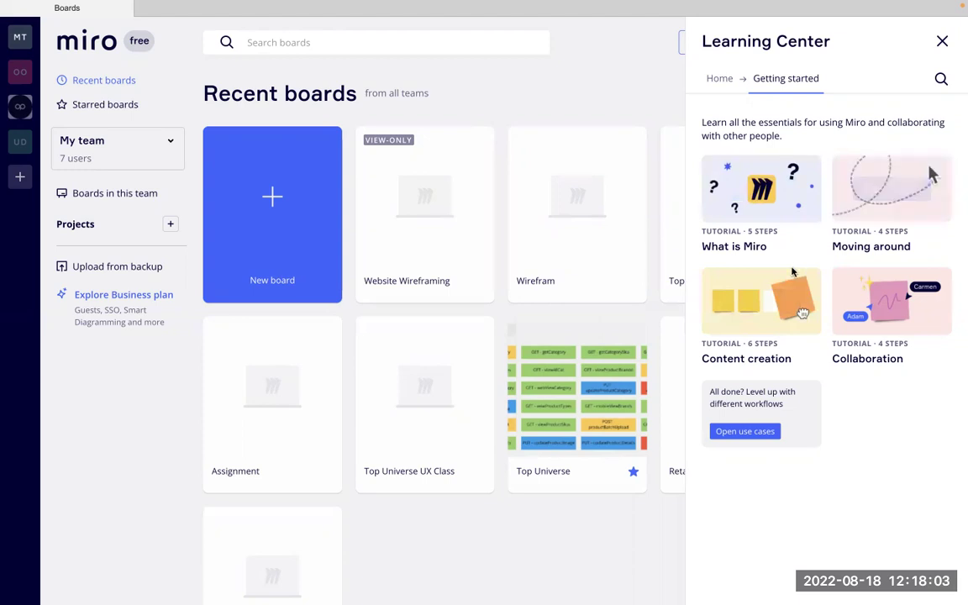
{"action": "mouse_move", "coordinate": [762, 180]}
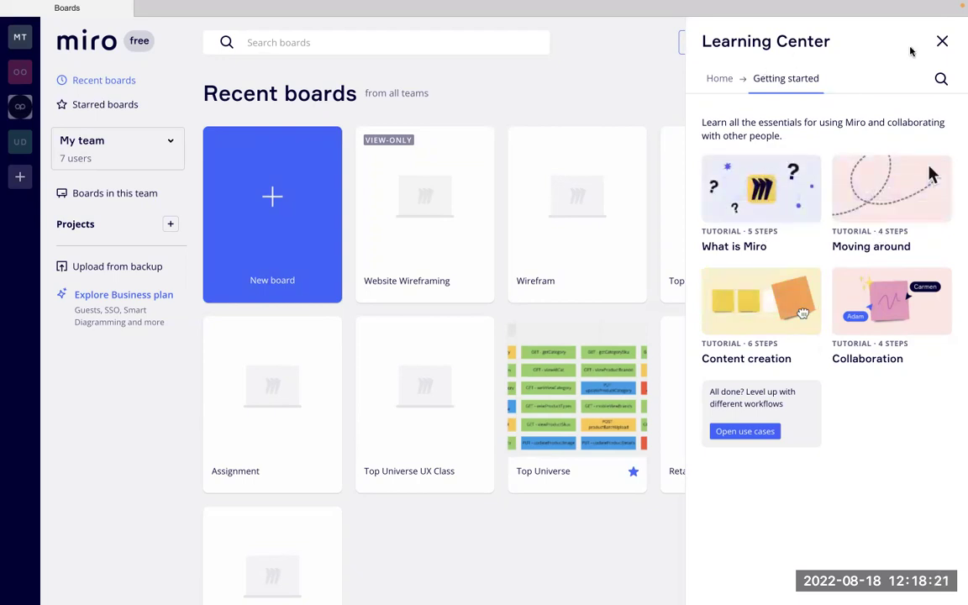
{"action": "left_click", "coordinate": [940, 78]}
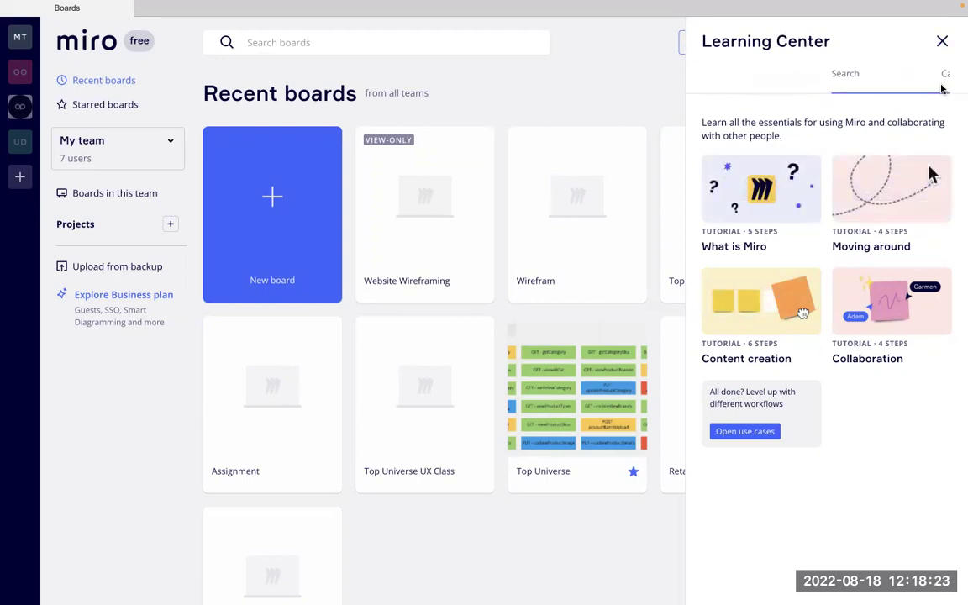
{"action": "left_click", "coordinate": [944, 43]}
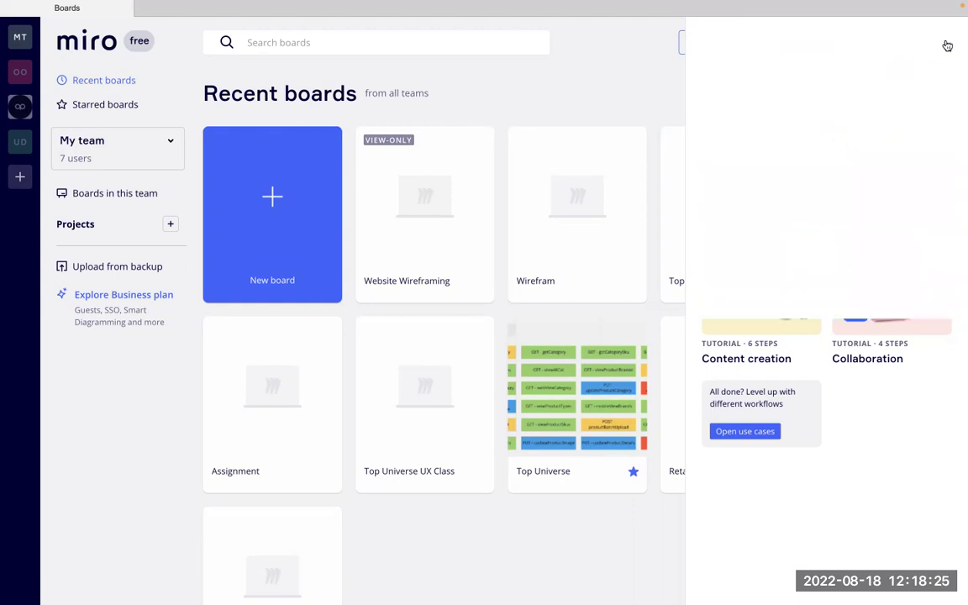
{"action": "left_click", "coordinate": [907, 43]}
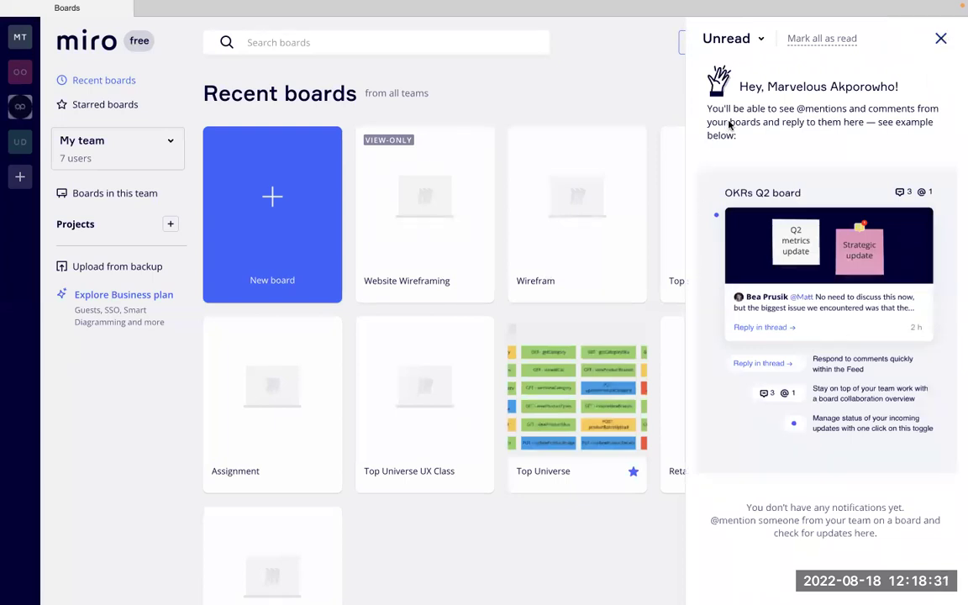
{"action": "left_click", "coordinate": [940, 39]}
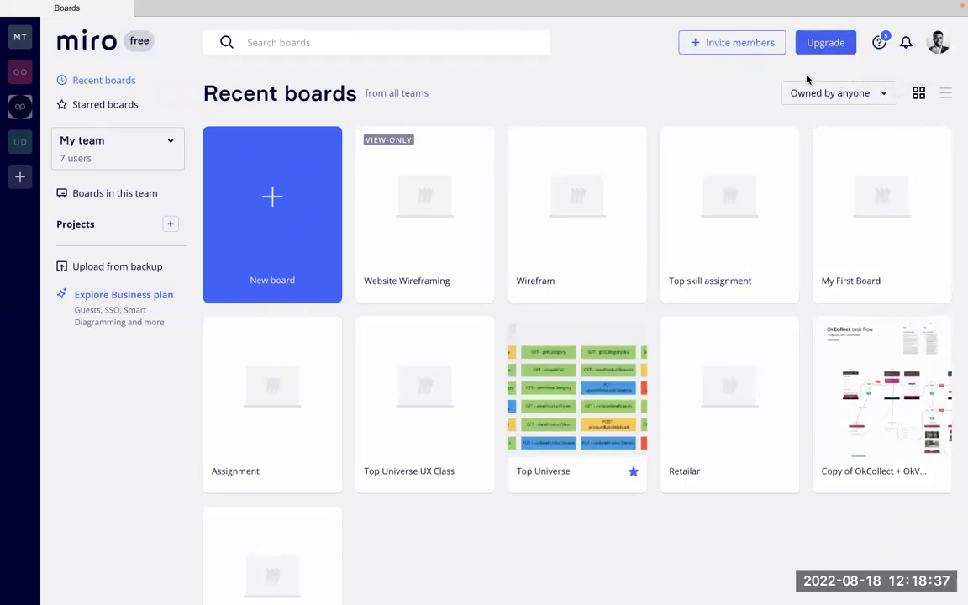
Step: Filter the recent boards by Owned by me, Not owned by me and finally Owned by anyone, and show them as a list
{"action": "left_click", "coordinate": [884, 95]}
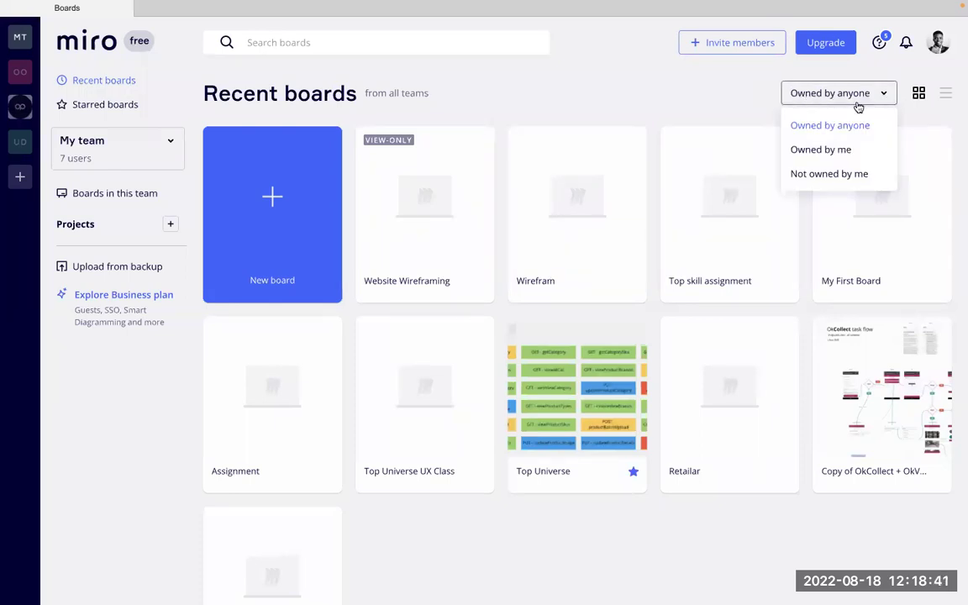
{"action": "left_click", "coordinate": [807, 149]}
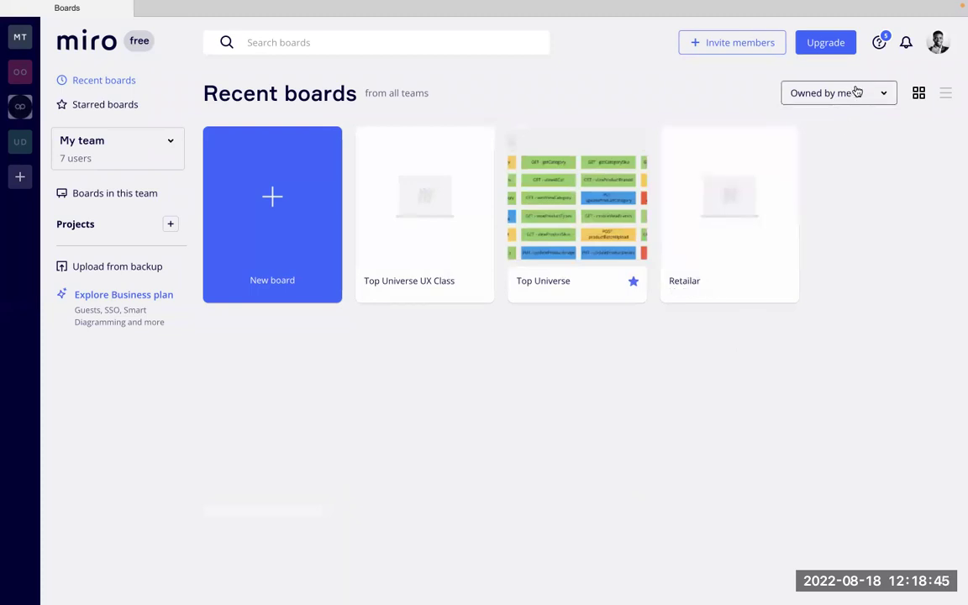
{"action": "left_click", "coordinate": [857, 91]}
{"action": "left_click", "coordinate": [823, 174]}
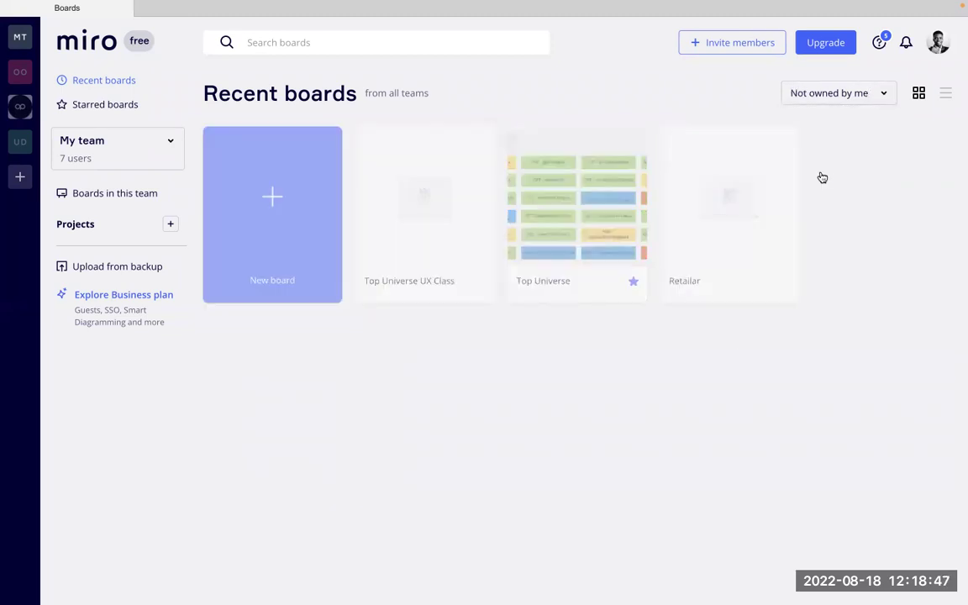
{"action": "left_click", "coordinate": [867, 96]}
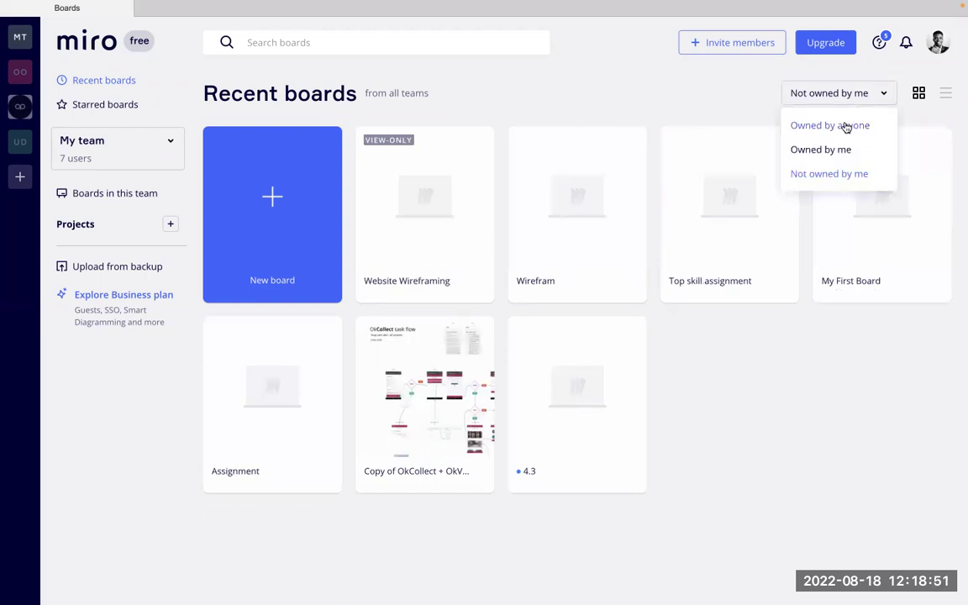
{"action": "left_click", "coordinate": [841, 125]}
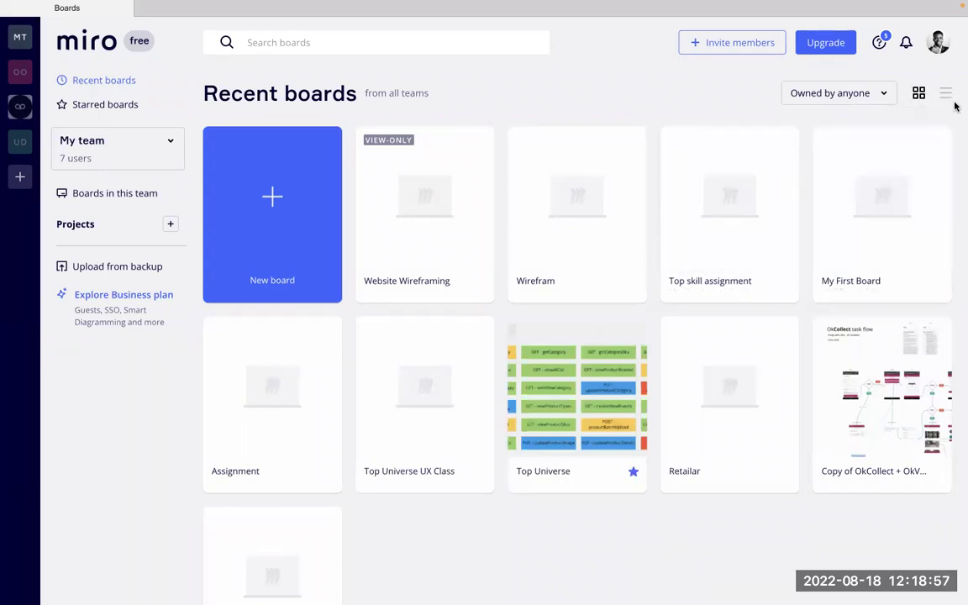
{"action": "left_click", "coordinate": [946, 93]}
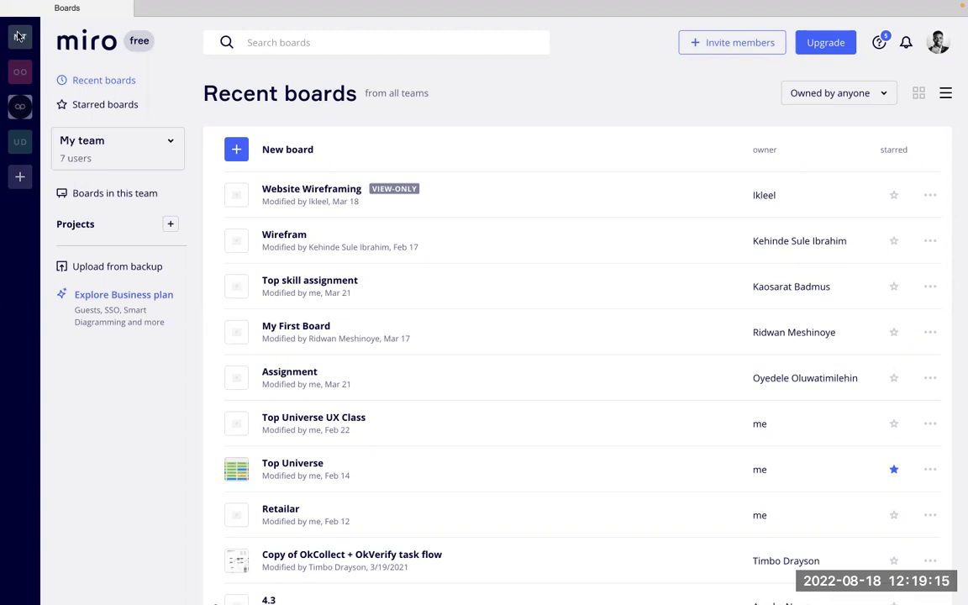
Step: Switch to the Topskill team's boards and try to add a project, dismissing the upgrade offer
{"action": "left_click", "coordinate": [20, 107]}
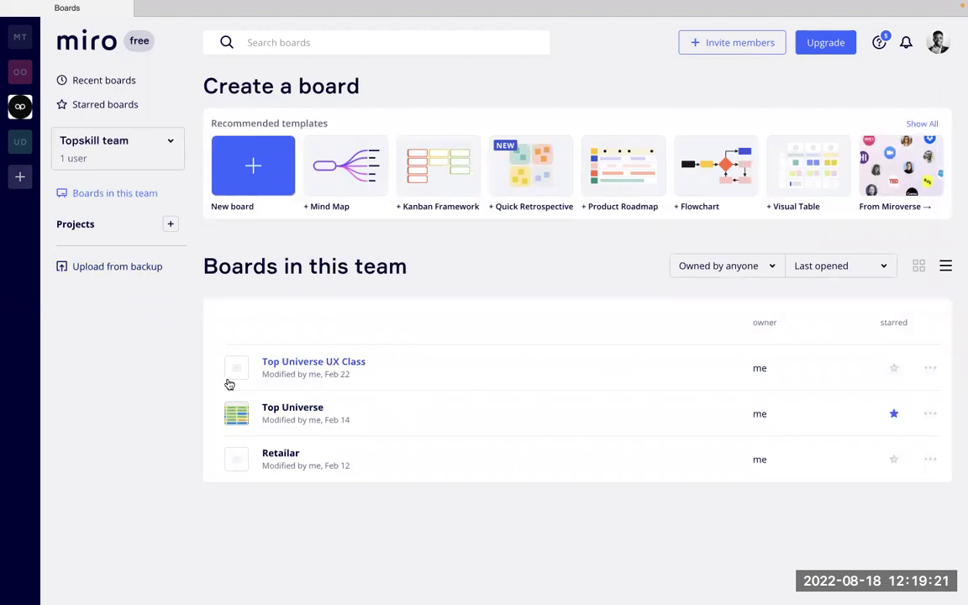
{"action": "left_click", "coordinate": [170, 224]}
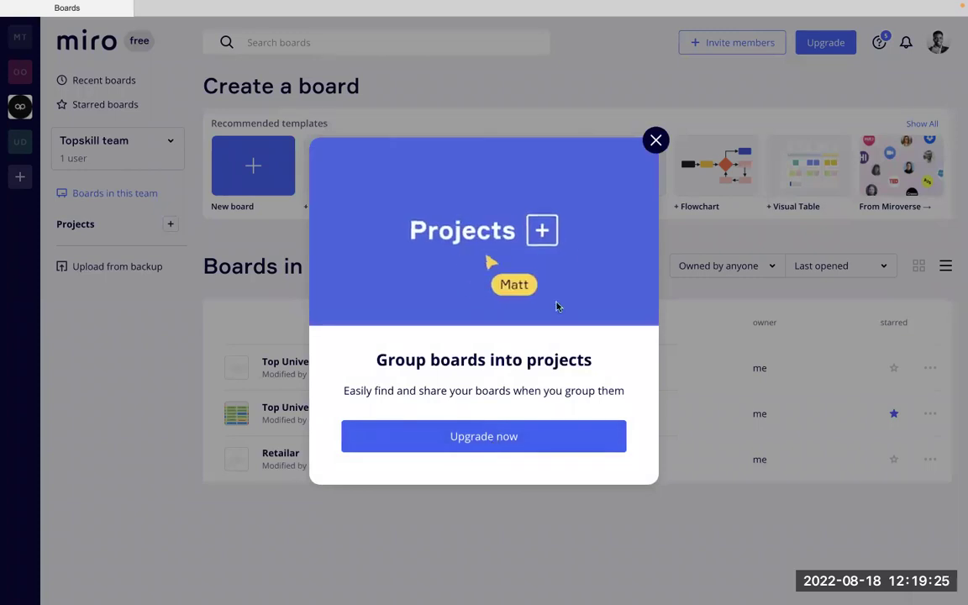
{"action": "left_click", "coordinate": [656, 139]}
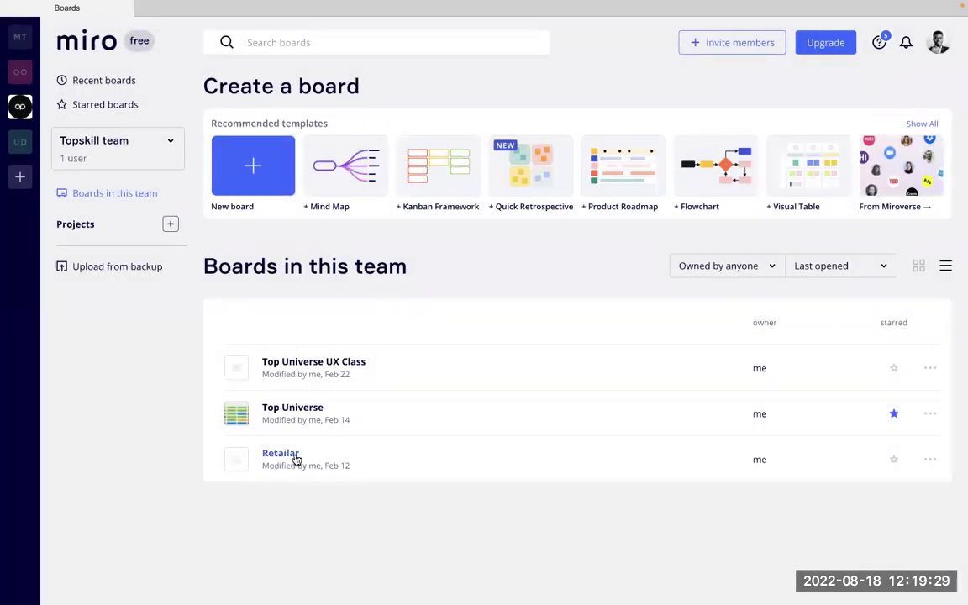
Step: Open the Retailar board, look over its whole layout and close it
{"action": "left_click", "coordinate": [293, 456]}
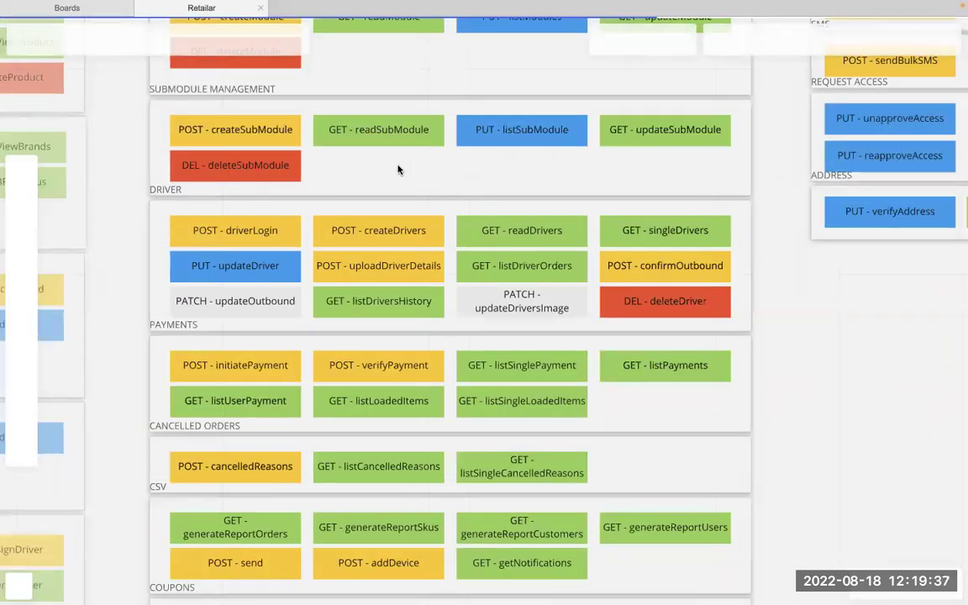
{"action": "scroll", "coordinate": [398, 170], "scroll_direction": "down", "scroll_amount": 10}
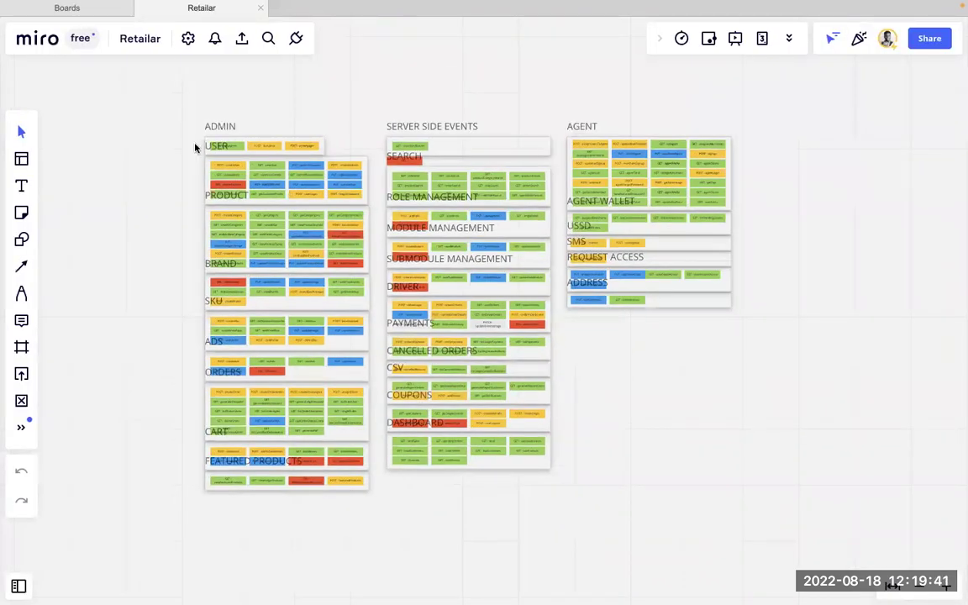
{"action": "left_click", "coordinate": [260, 8]}
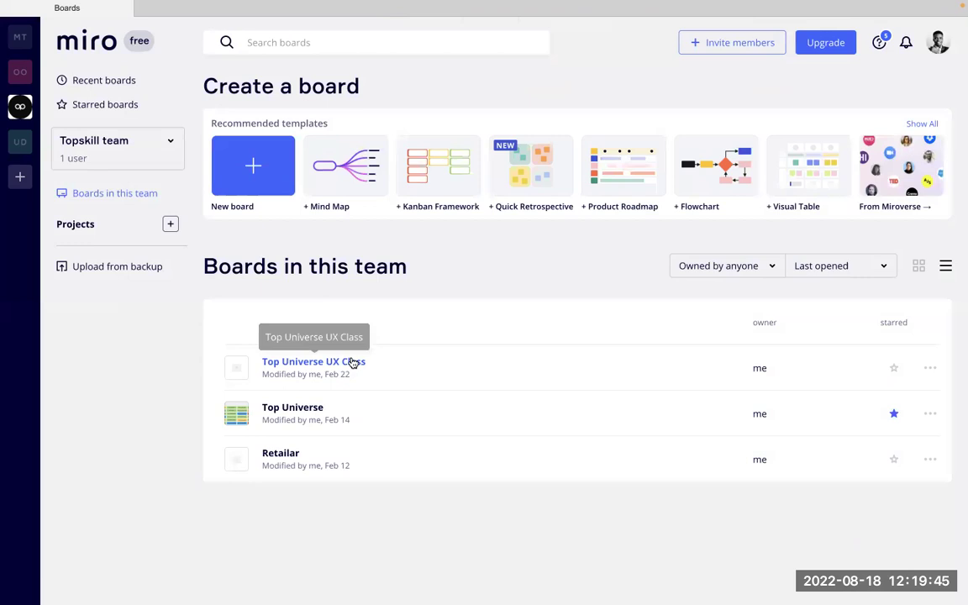
Step: Open the Top Universe UX Class board and view all its phone wireframes together
{"action": "left_click", "coordinate": [289, 377]}
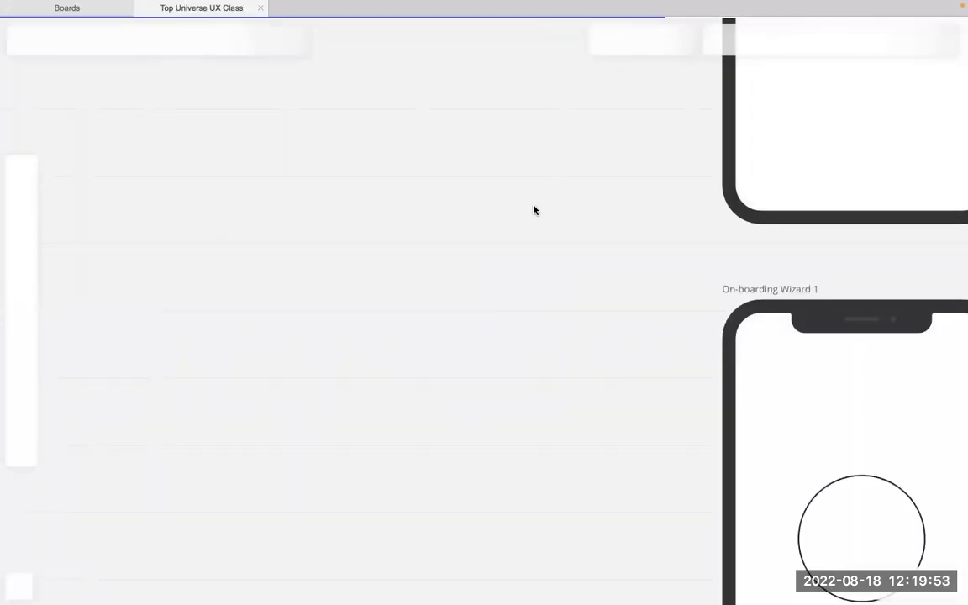
{"action": "scroll", "coordinate": [533, 210], "scroll_direction": "down", "scroll_amount": 5}
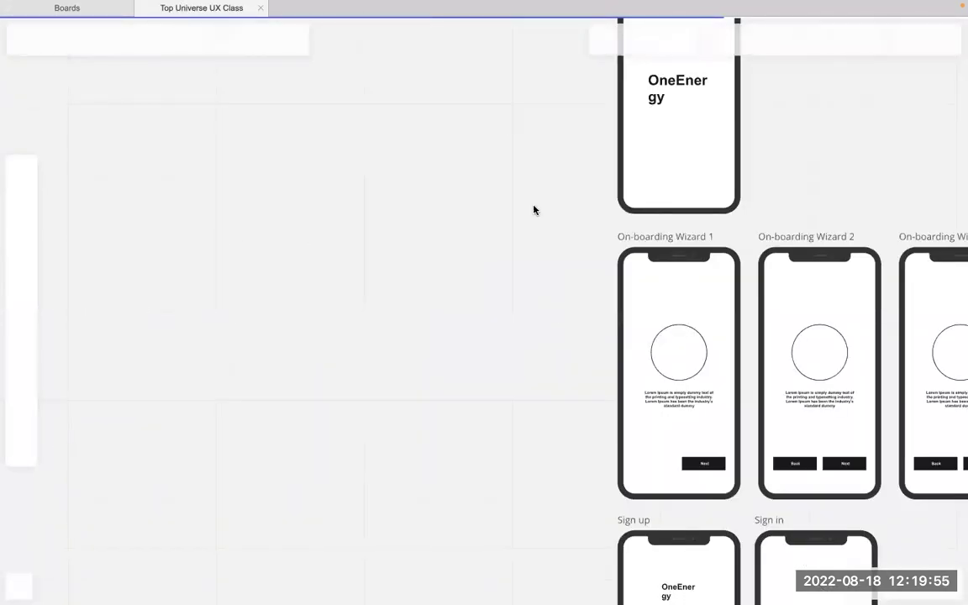
{"action": "scroll", "coordinate": [410, 359], "scroll_direction": "right", "scroll_amount": 5}
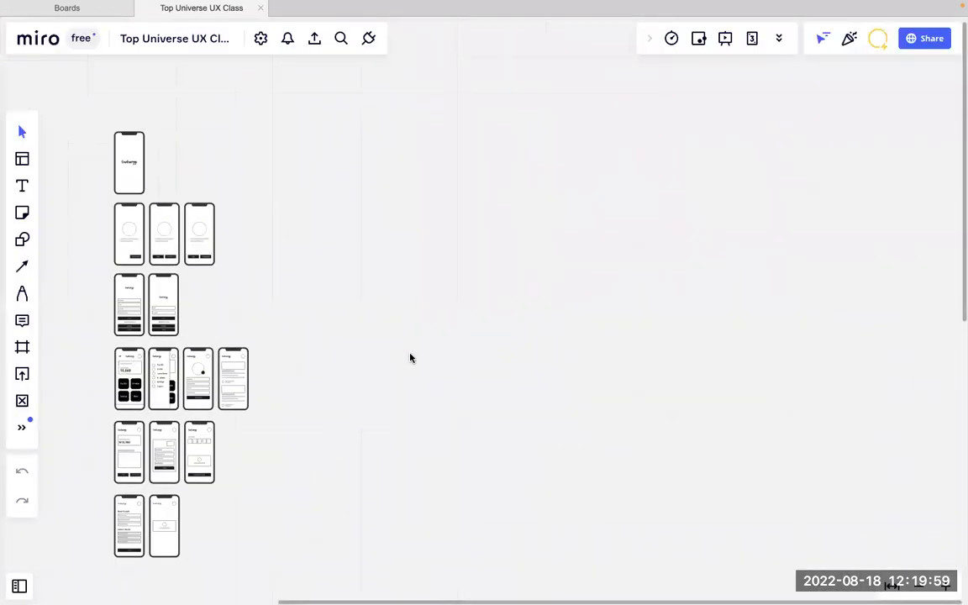
{"action": "scroll", "coordinate": [315, 370], "scroll_direction": "left", "scroll_amount": 3}
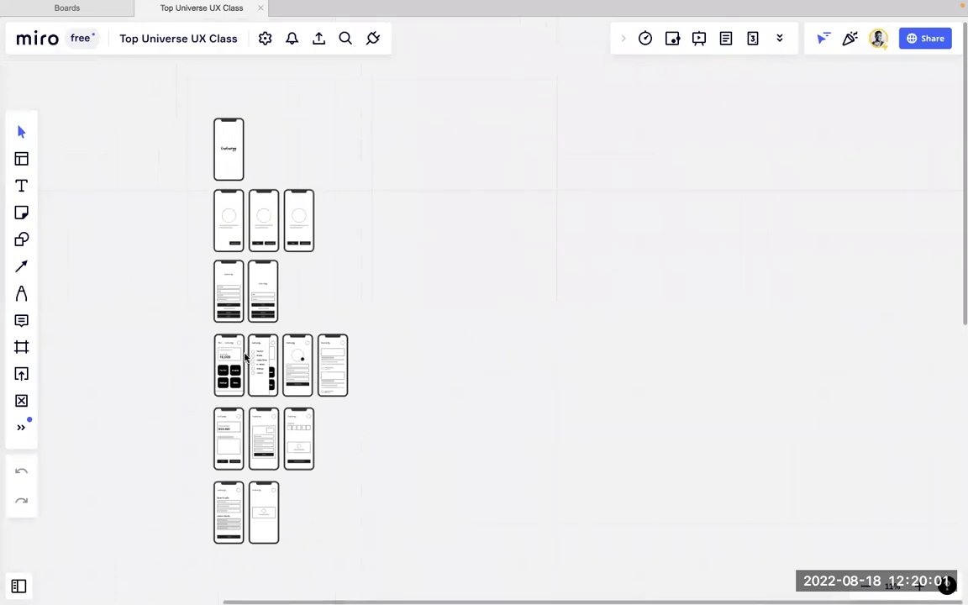
Step: Look closely at the dashboard, profile, news and e-wallet phone wireframes on the Top Universe UX Class board
{"action": "scroll", "coordinate": [240, 374], "scroll_direction": "up", "scroll_amount": 3}
{"action": "scroll", "coordinate": [241, 374], "scroll_direction": "up", "scroll_amount": 5}
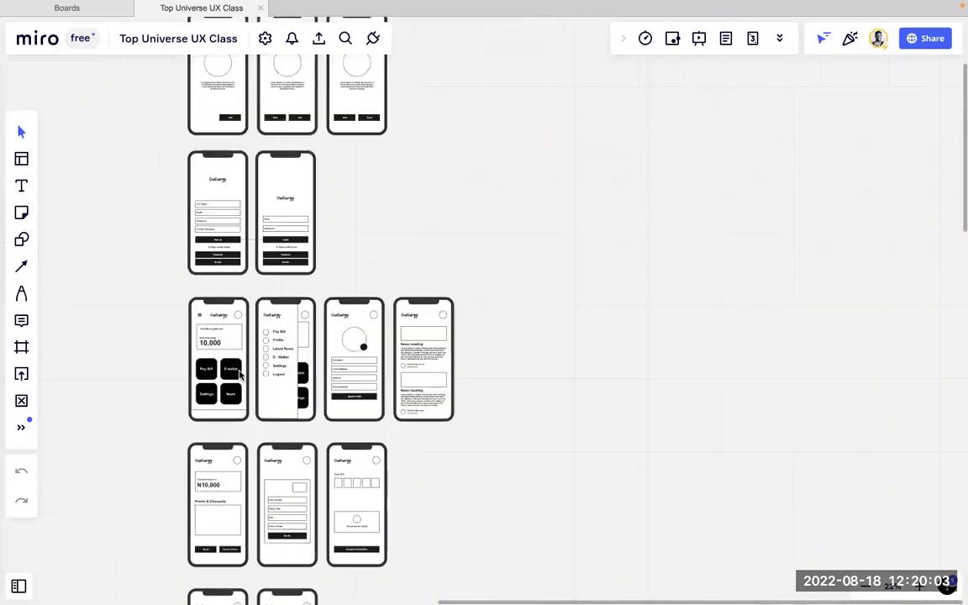
{"action": "scroll", "coordinate": [240, 374], "scroll_direction": "up", "scroll_amount": 1}
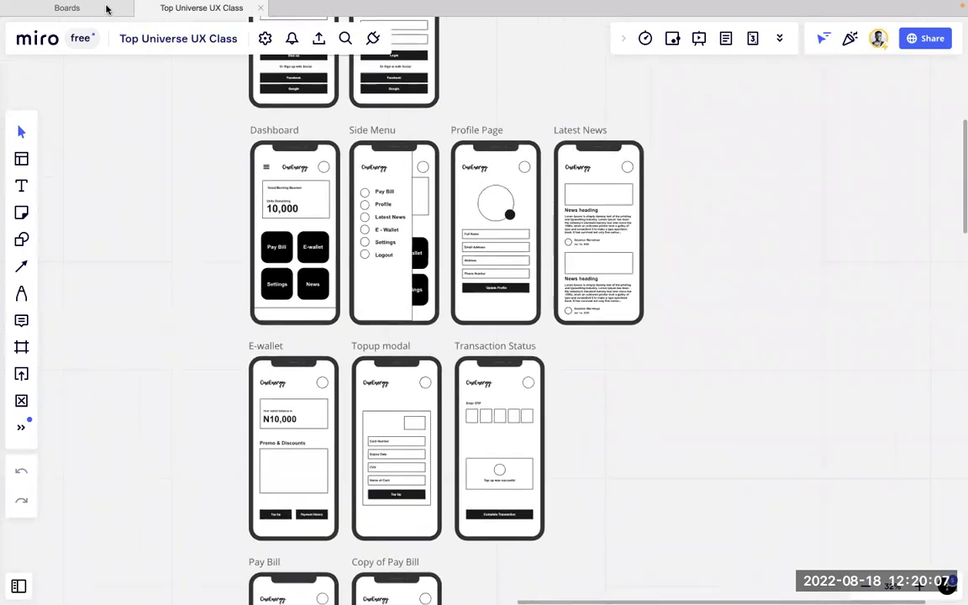
Step: Return to the boards dashboard and try to create a new team named UIUXCohort2.0, continuing to the plan selection
{"action": "left_click", "coordinate": [76, 8]}
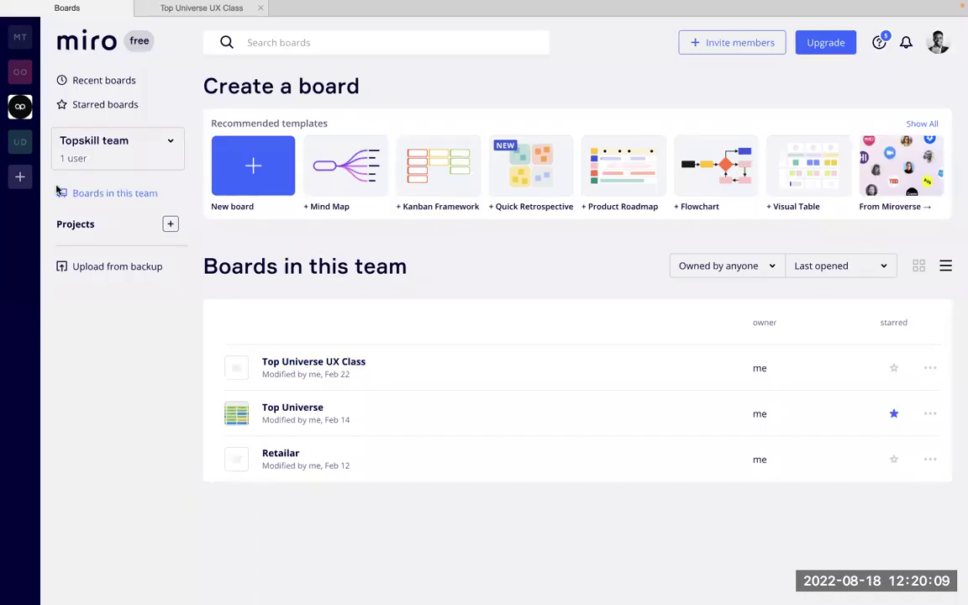
{"action": "left_click", "coordinate": [20, 177]}
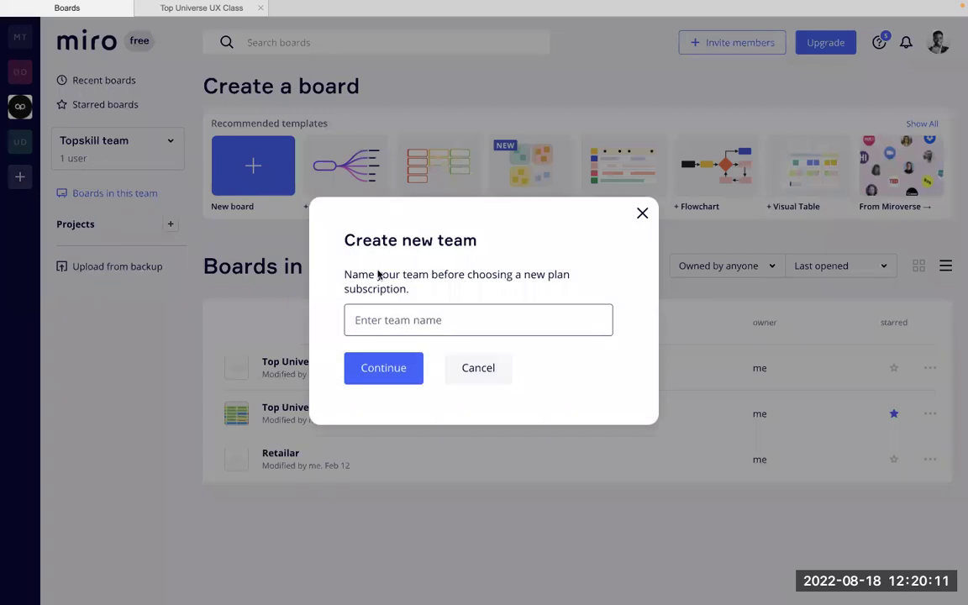
{"action": "left_click", "coordinate": [412, 329]}
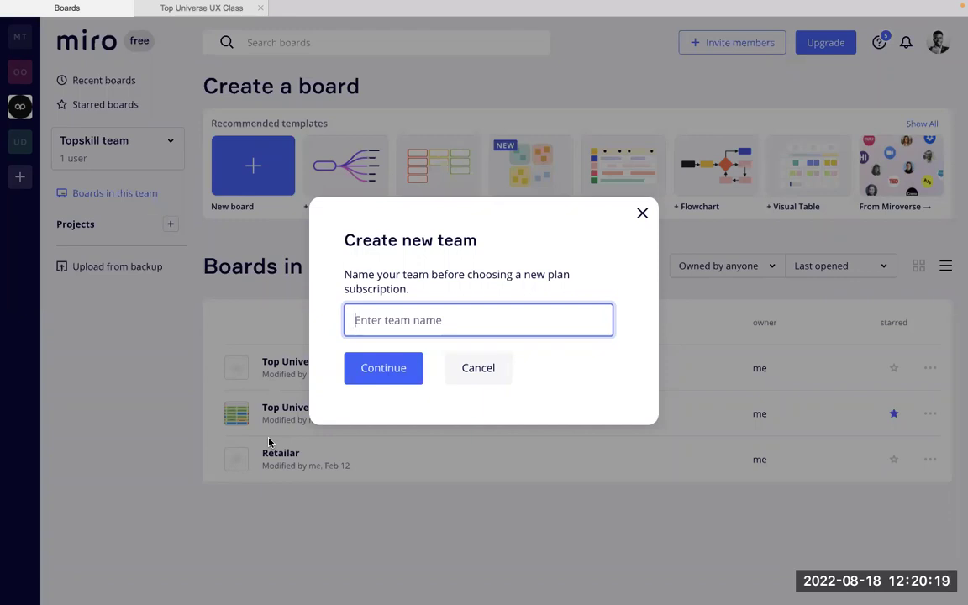
{"action": "type", "text": "UIUXCohort2.0"}
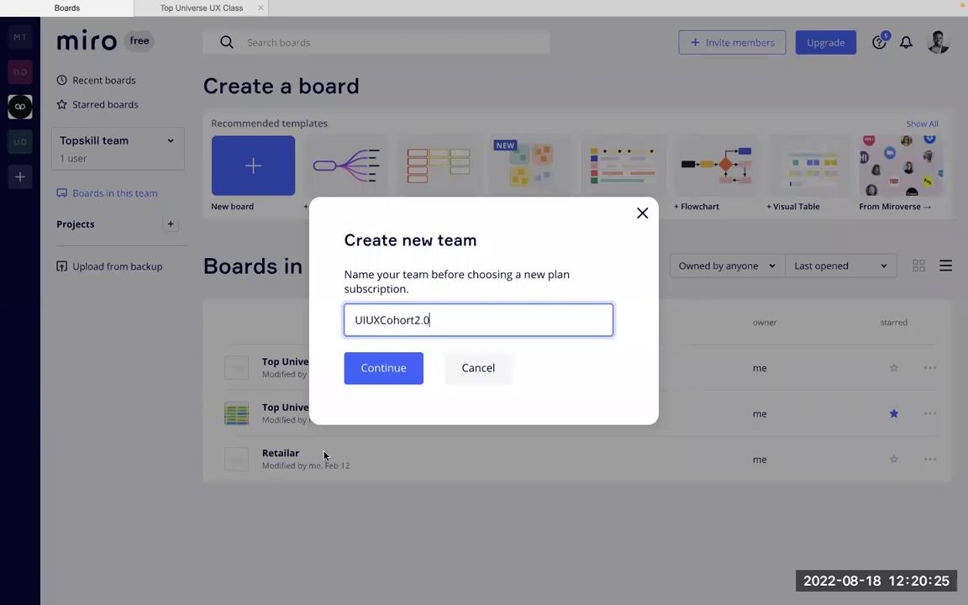
{"action": "left_click", "coordinate": [385, 362]}
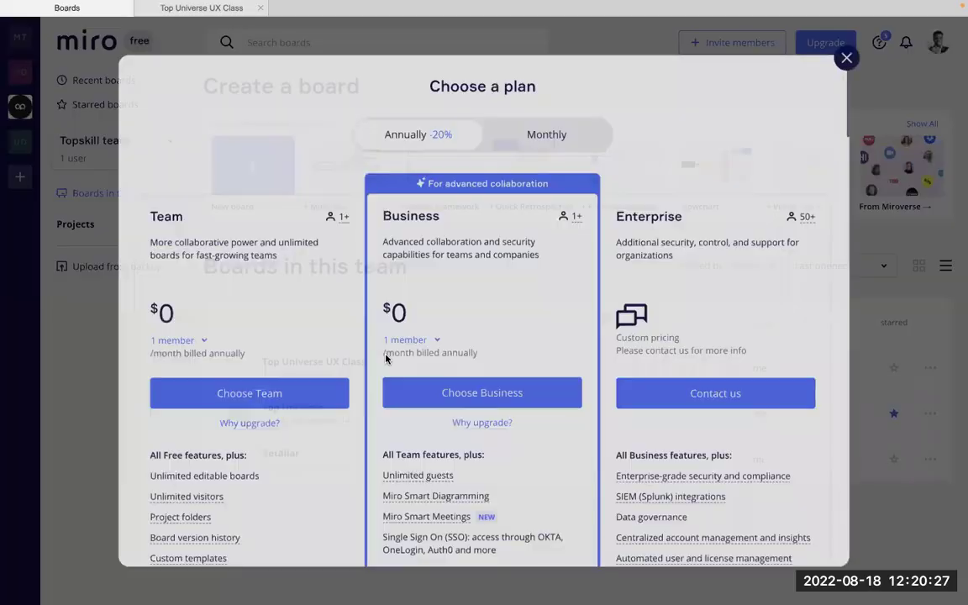
Step: Look through the subscription plans and full feature matrix, switch the prices to monthly billing, and close the plan selection
{"action": "scroll", "coordinate": [291, 391], "scroll_direction": "down", "scroll_amount": 6}
{"action": "scroll", "coordinate": [292, 388], "scroll_direction": "down", "scroll_amount": 10}
{"action": "scroll", "coordinate": [292, 389], "scroll_direction": "down", "scroll_amount": 10}
{"action": "scroll", "coordinate": [291, 389], "scroll_direction": "up", "scroll_amount": 8}
{"action": "scroll", "coordinate": [292, 388], "scroll_direction": "up", "scroll_amount": 15}
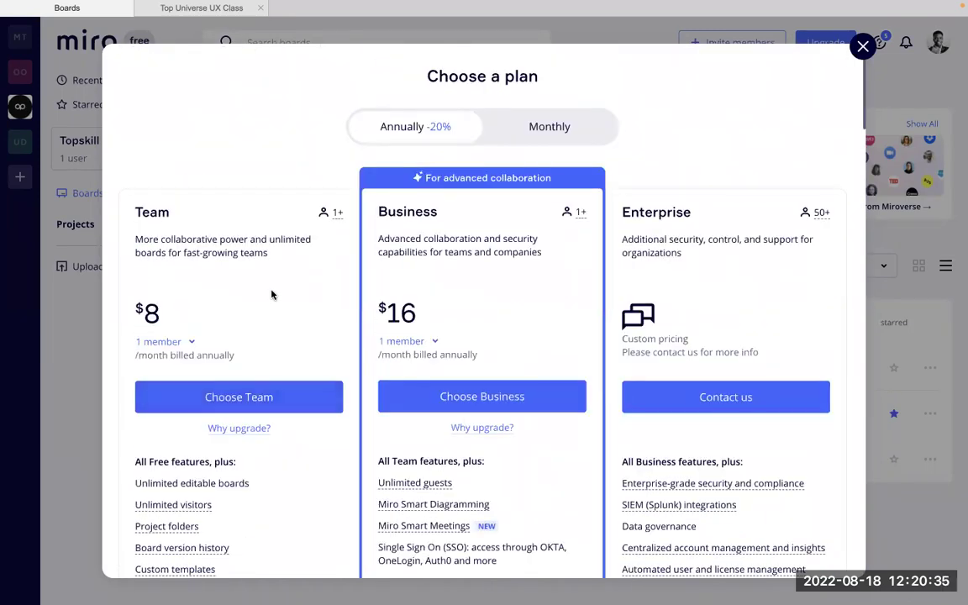
{"action": "left_click", "coordinate": [553, 130]}
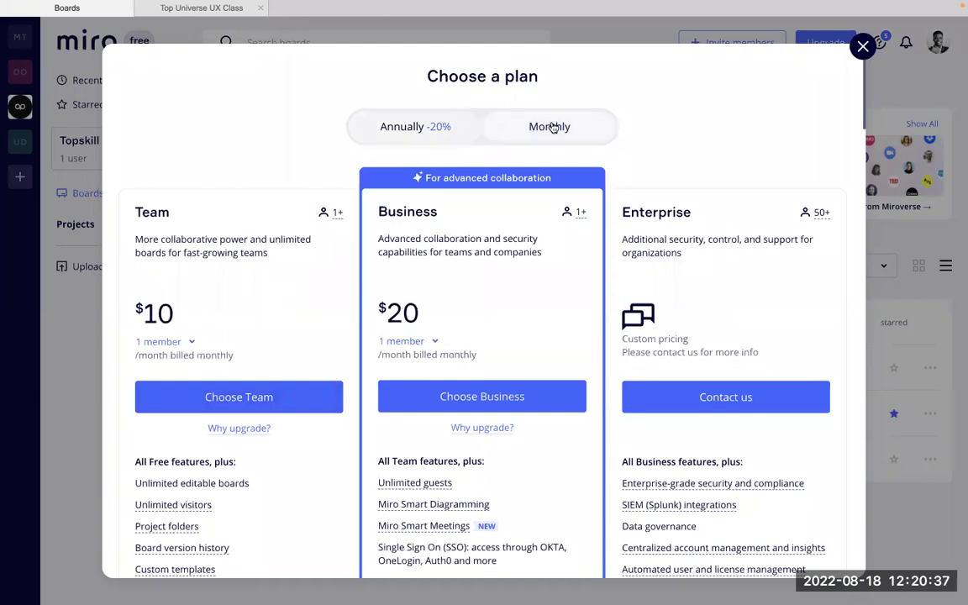
{"action": "scroll", "coordinate": [423, 273], "scroll_direction": "down", "scroll_amount": 8}
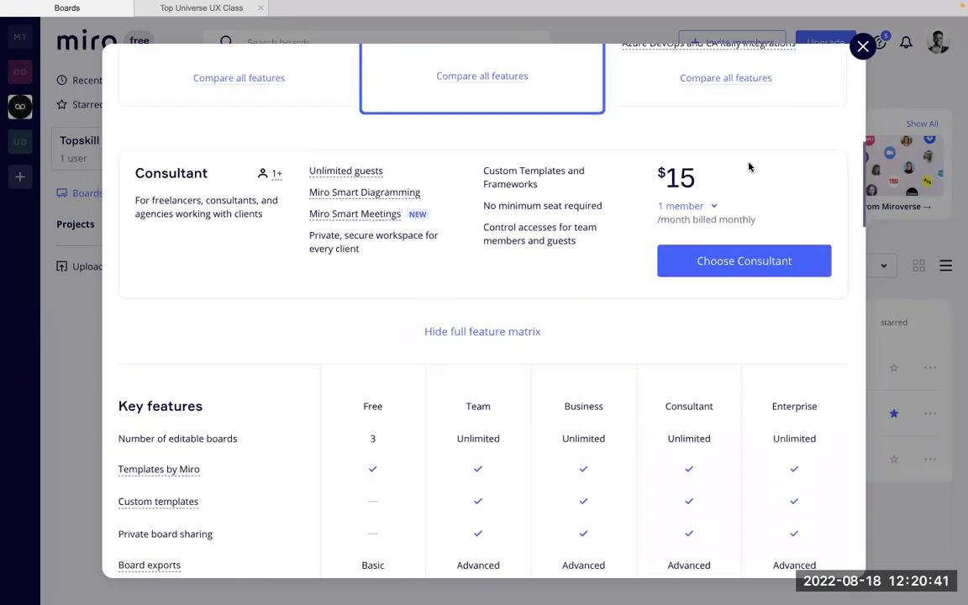
{"action": "scroll", "coordinate": [710, 205], "scroll_direction": "down", "scroll_amount": 15}
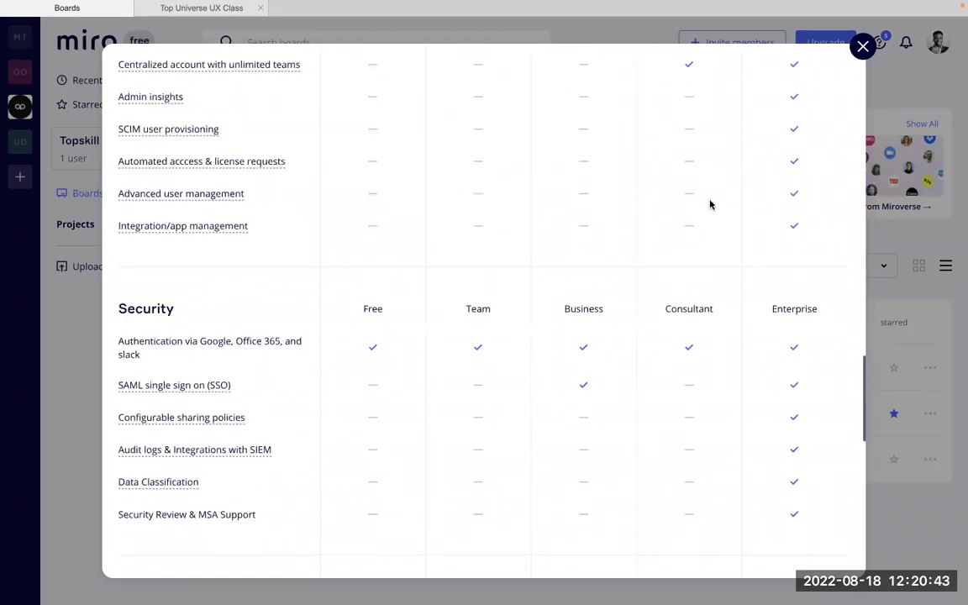
{"action": "scroll", "coordinate": [710, 205], "scroll_direction": "up", "scroll_amount": 20}
{"action": "left_click", "coordinate": [863, 46]}
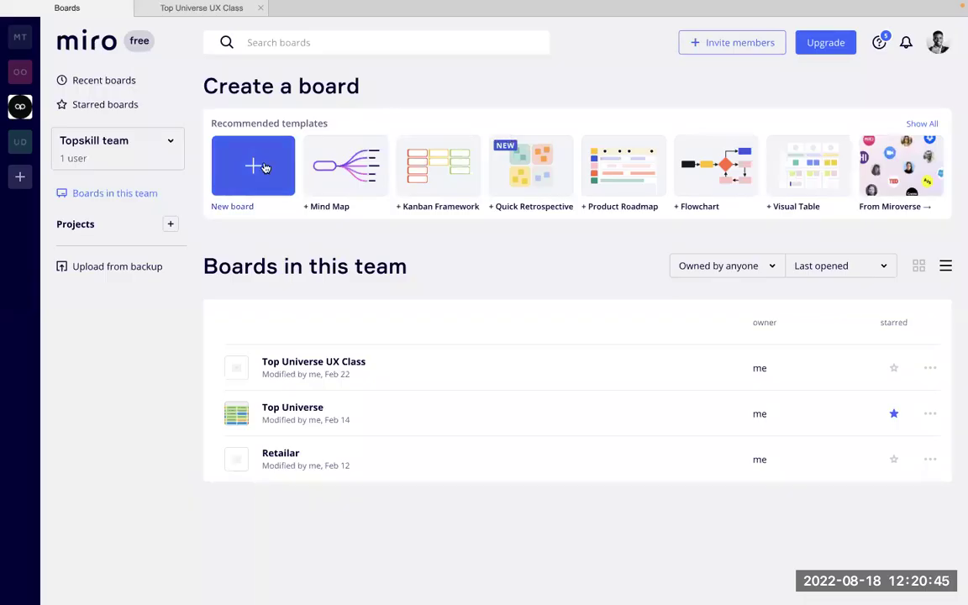
Step: View the Topskill team's management options and close them again
{"action": "left_click", "coordinate": [111, 158]}
{"action": "left_click", "coordinate": [113, 155]}
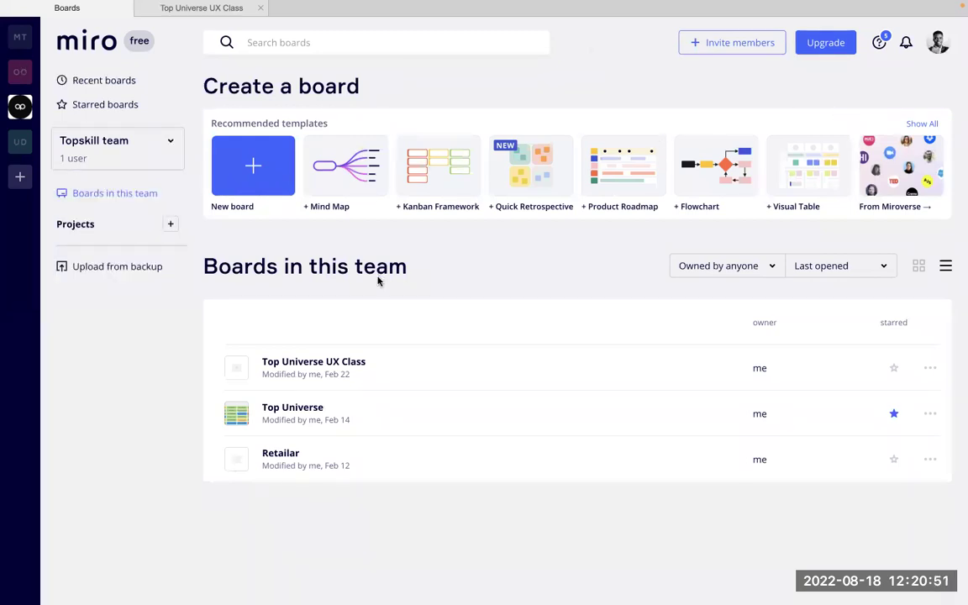
{"action": "left_click", "coordinate": [128, 155]}
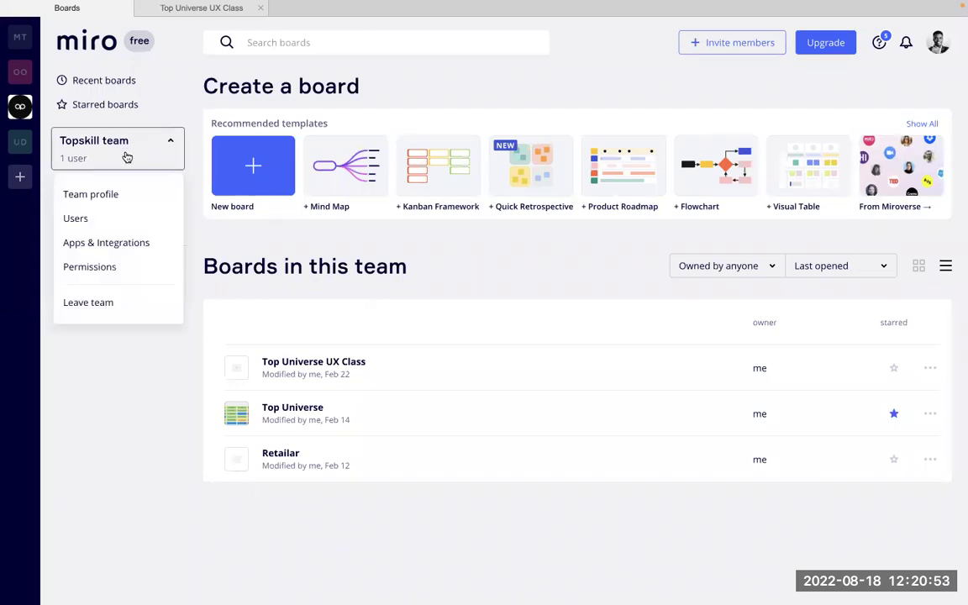
{"action": "left_click", "coordinate": [124, 141]}
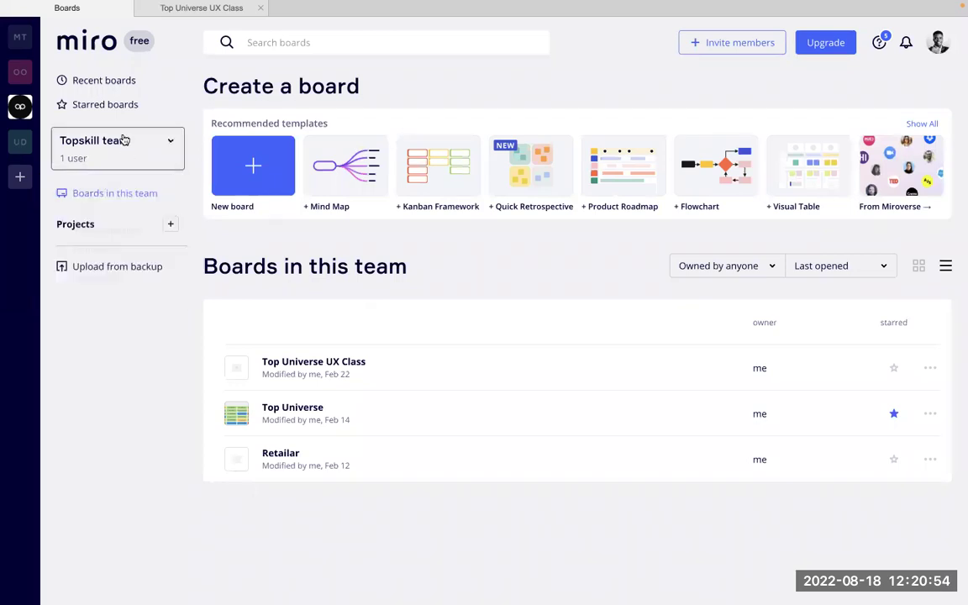
Step: Show the boards of My team and try to add a project there, dismissing the upgrade offer
{"action": "left_click", "coordinate": [21, 39]}
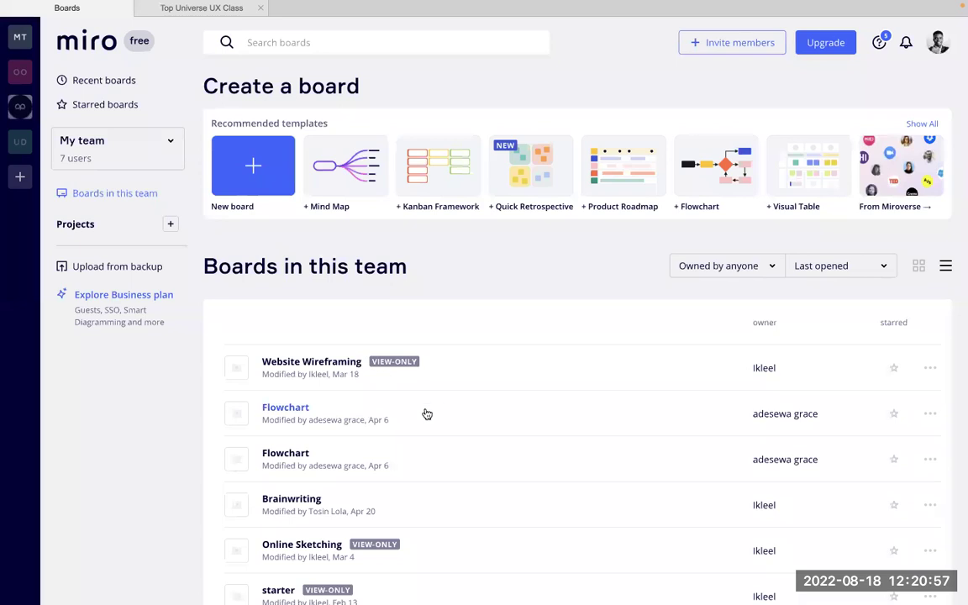
{"action": "scroll", "coordinate": [425, 413], "scroll_direction": "down", "scroll_amount": 1}
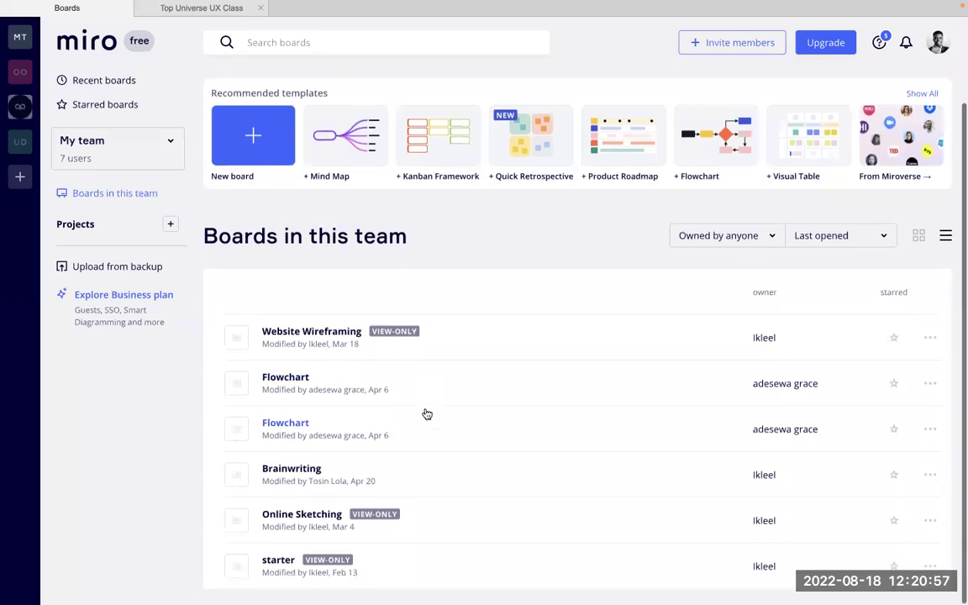
{"action": "left_click", "coordinate": [170, 224]}
{"action": "left_click", "coordinate": [656, 139]}
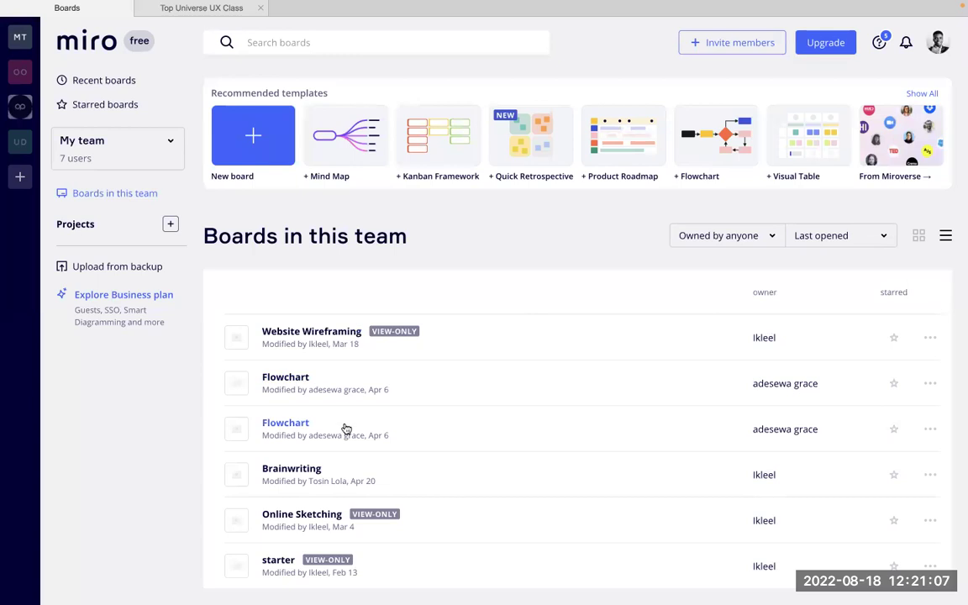
{"action": "scroll", "coordinate": [340, 448], "scroll_direction": "up", "scroll_amount": 1}
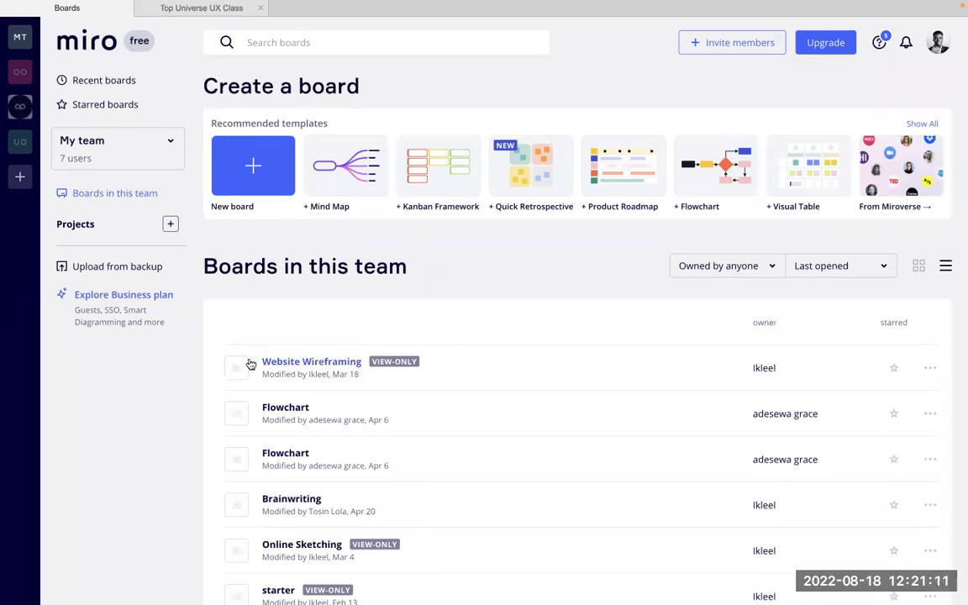
{"action": "left_click", "coordinate": [146, 145]}
{"action": "left_click", "coordinate": [147, 145]}
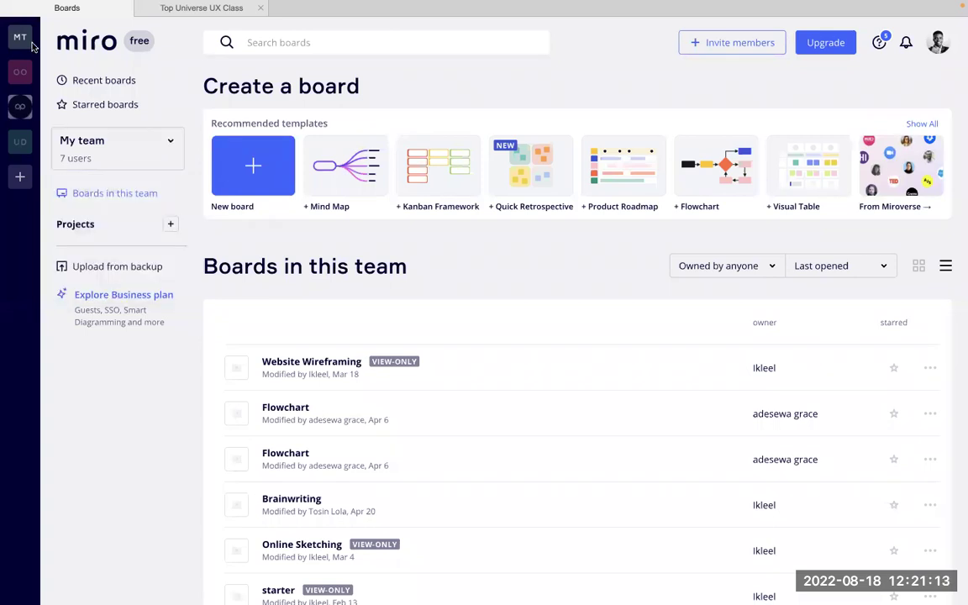
Step: Switch back to the Topskill team and delete its Top Universe board
{"action": "left_click", "coordinate": [20, 71]}
{"action": "left_click", "coordinate": [21, 48]}
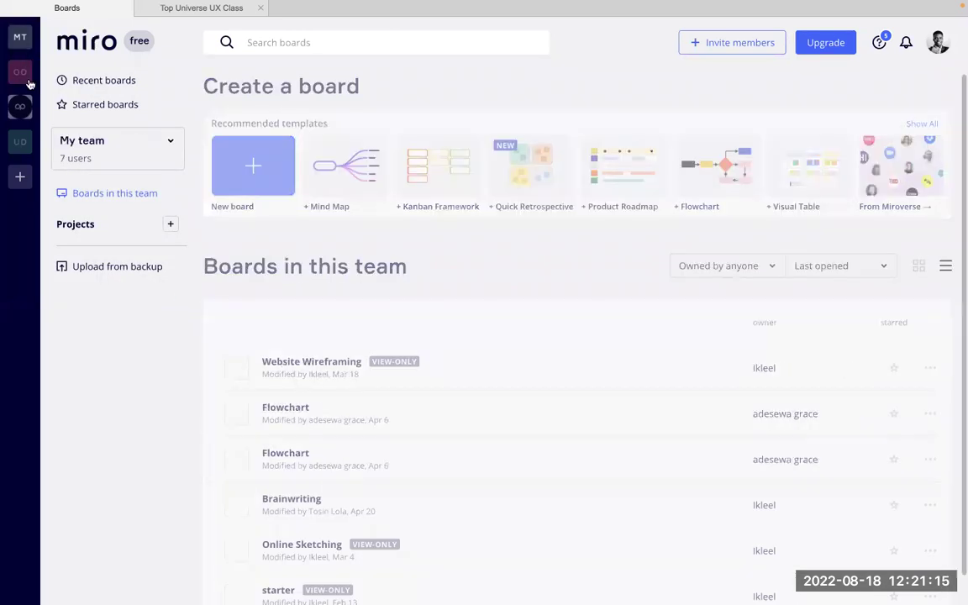
{"action": "left_click", "coordinate": [23, 110]}
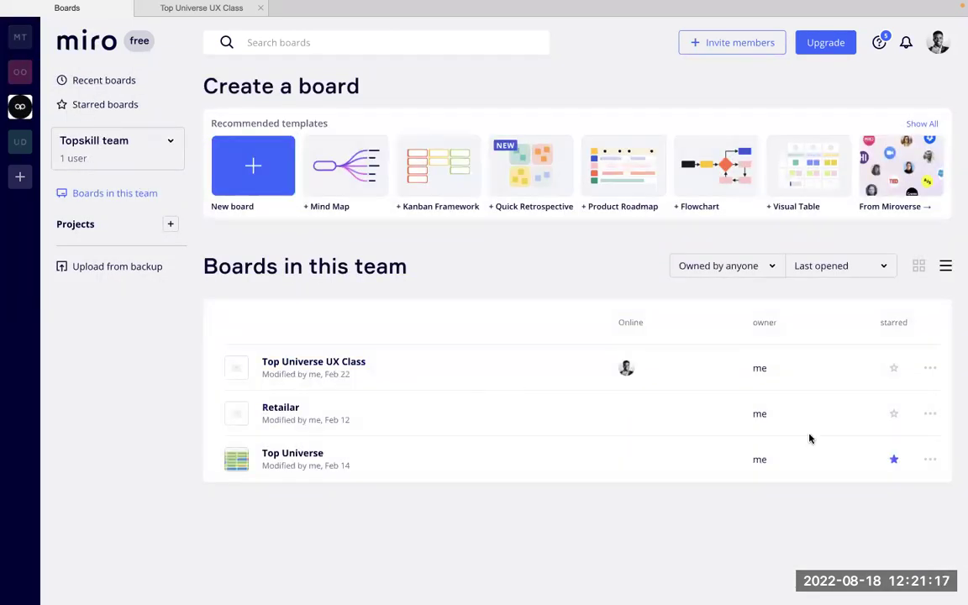
{"action": "left_click", "coordinate": [930, 461]}
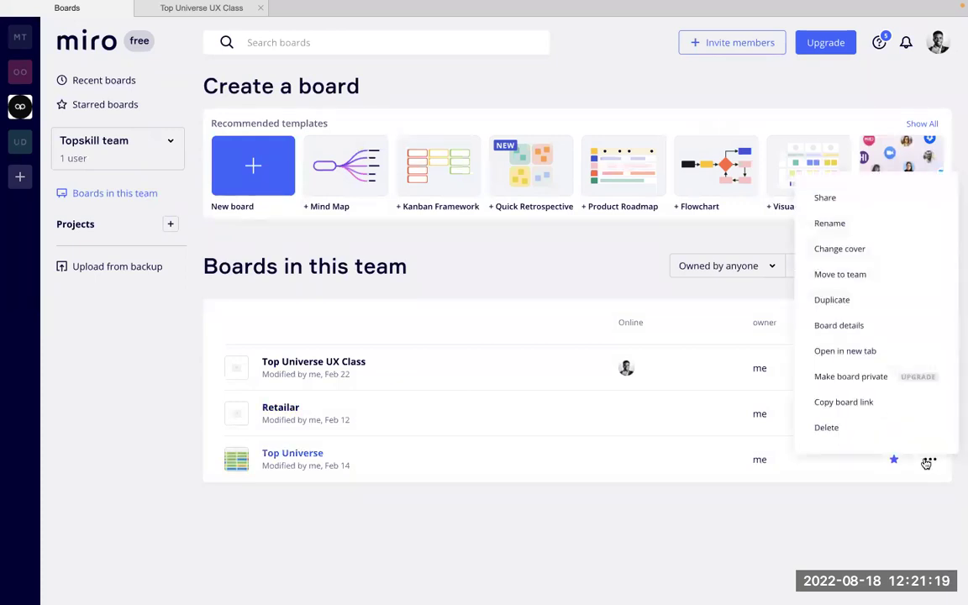
{"action": "left_click", "coordinate": [846, 428]}
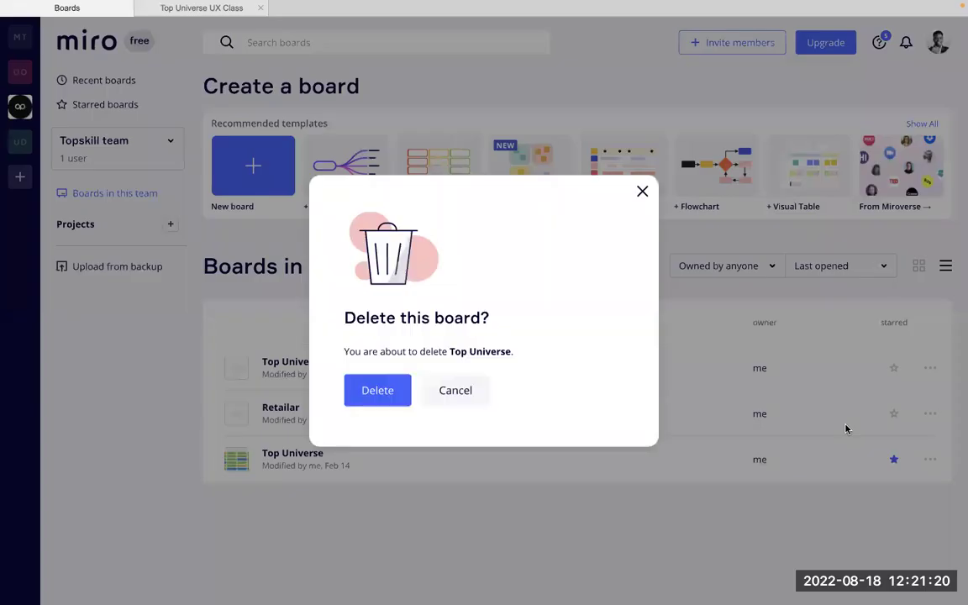
{"action": "left_click", "coordinate": [378, 391]}
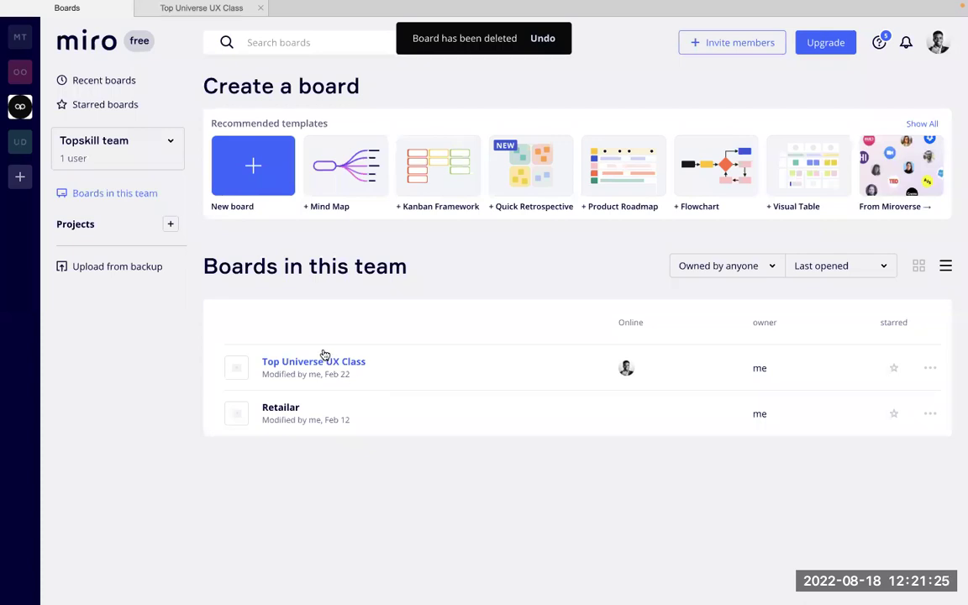
Step: Try again to add a project to the Topskill team, and create a new shared team board
{"action": "left_click", "coordinate": [170, 223]}
{"action": "left_click", "coordinate": [654, 142]}
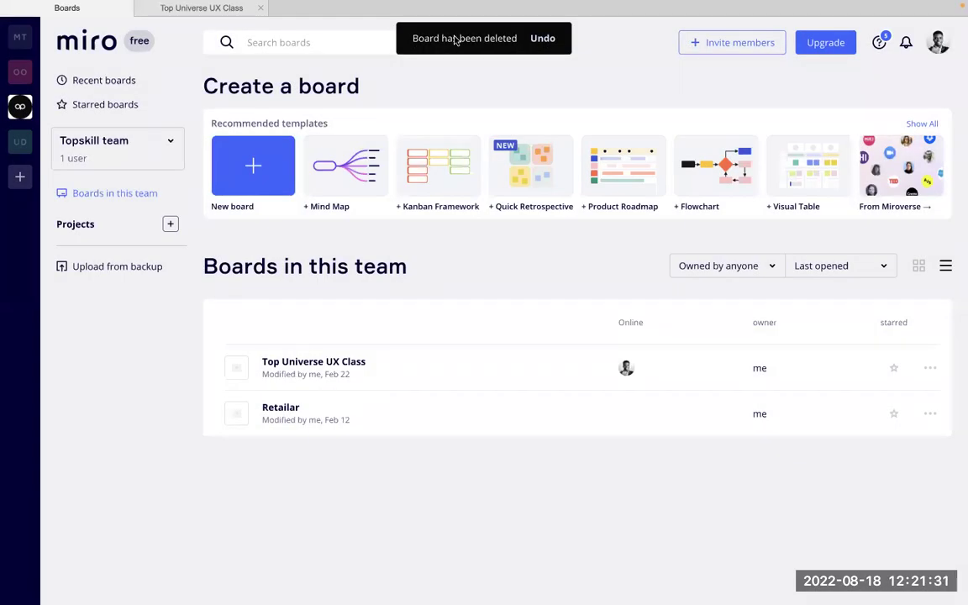
{"action": "left_click", "coordinate": [264, 164]}
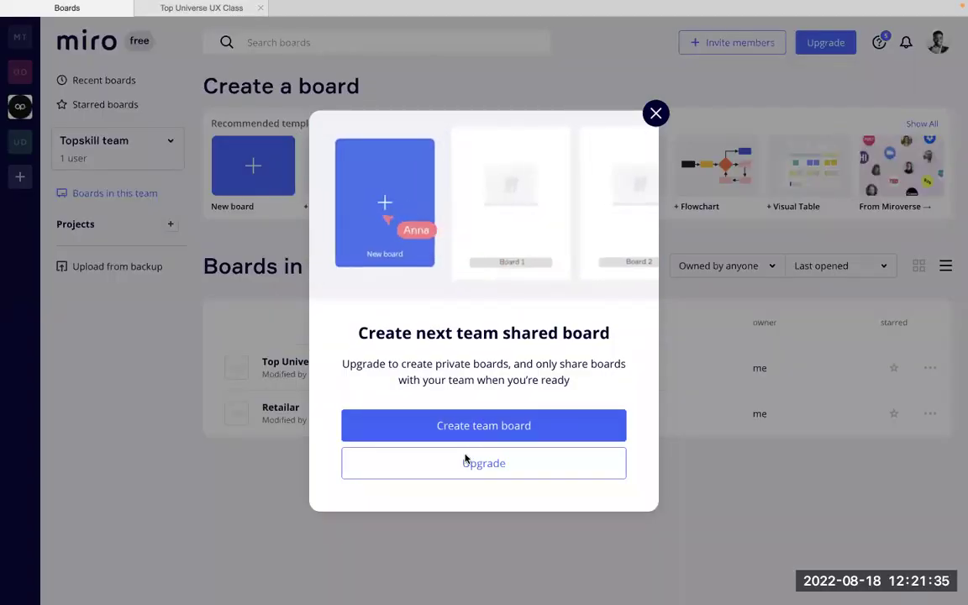
{"action": "left_click", "coordinate": [519, 426]}
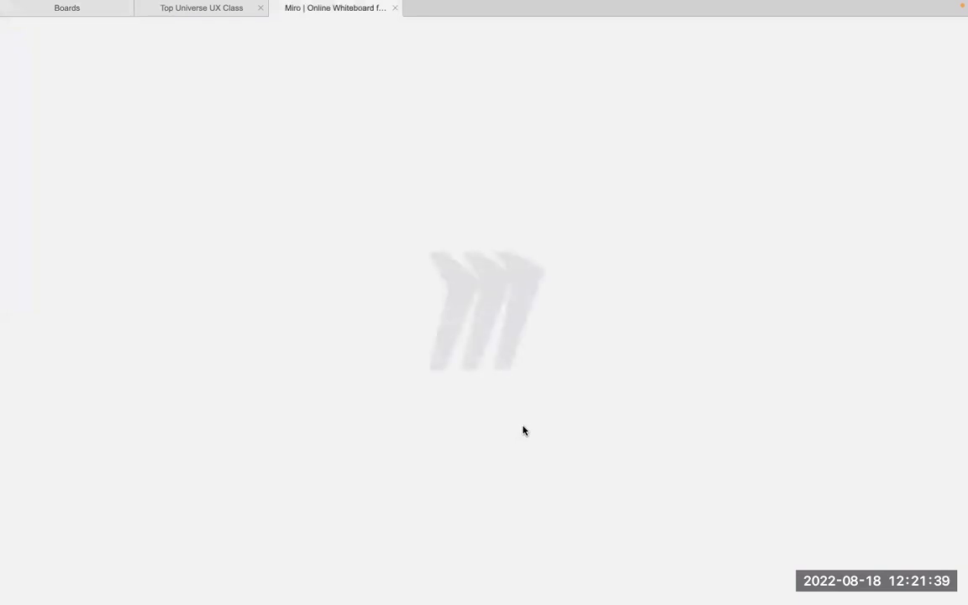
{"action": "left_click", "coordinate": [217, 10]}
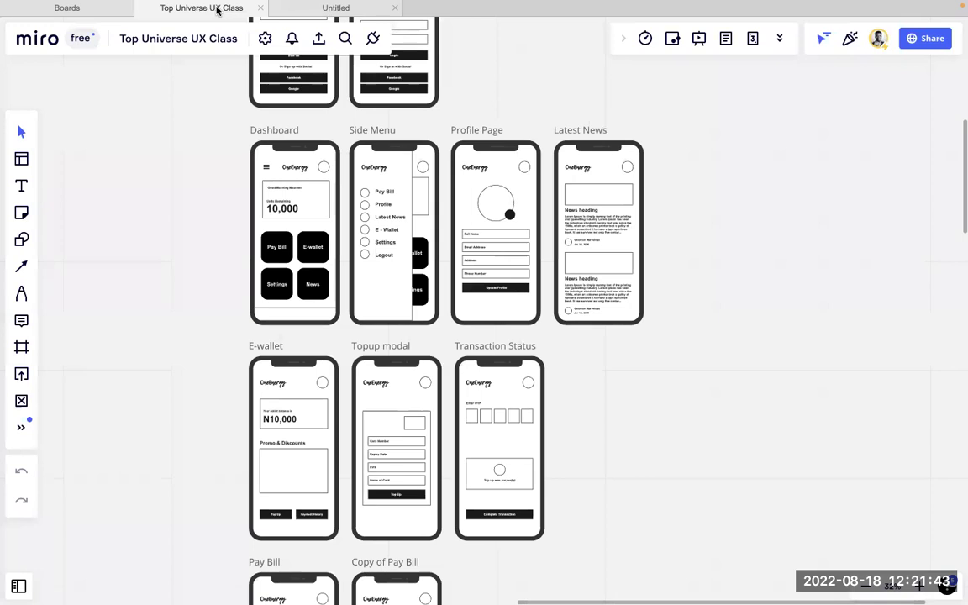
{"action": "left_click", "coordinate": [325, 8]}
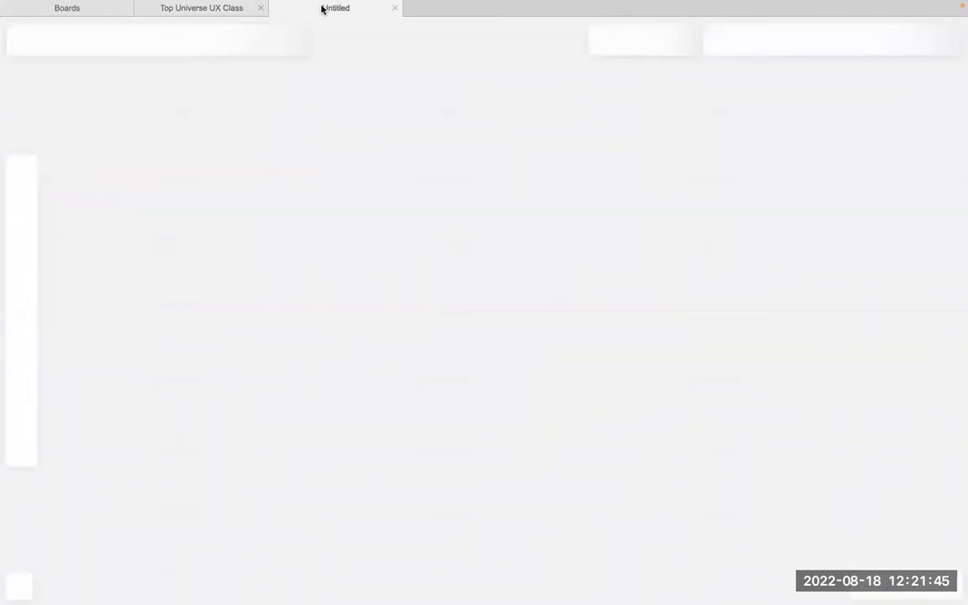
Step: Return to the boards dashboard, open the full template library and look over the personalized For you recommendations
{"action": "left_click", "coordinate": [89, 10]}
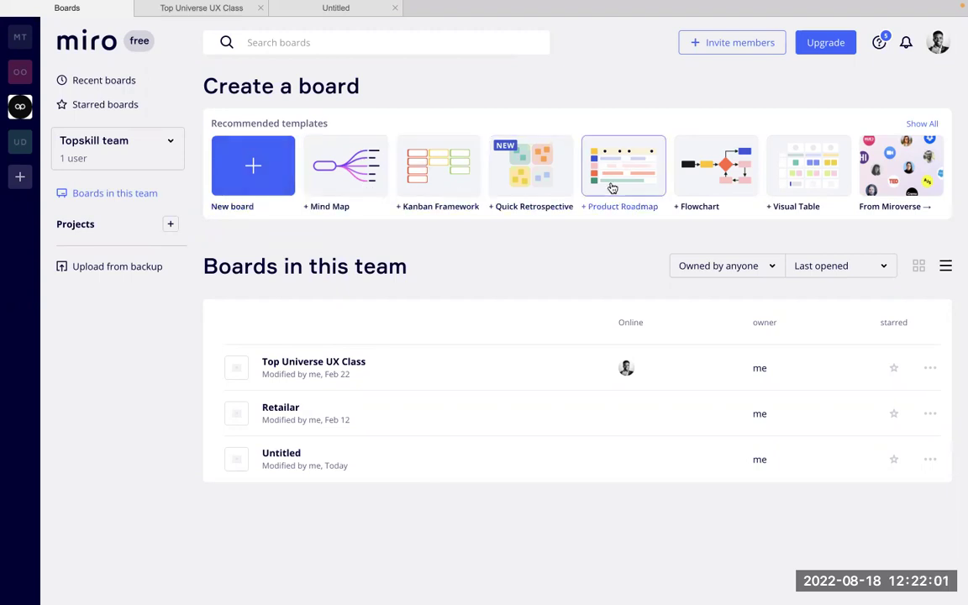
{"action": "left_click", "coordinate": [932, 124]}
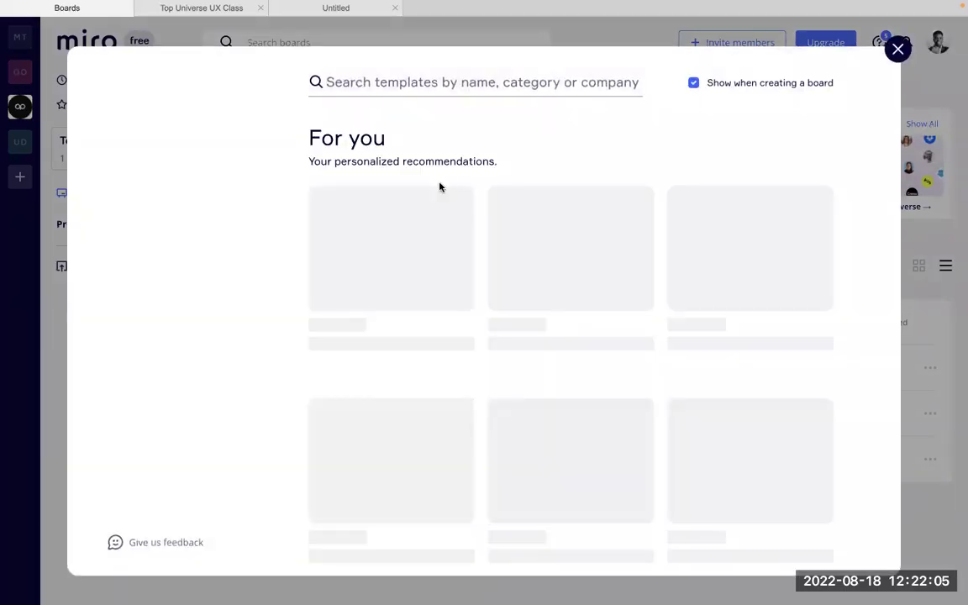
{"action": "scroll", "coordinate": [405, 346], "scroll_direction": "down", "scroll_amount": 1}
{"action": "scroll", "coordinate": [405, 349], "scroll_direction": "down", "scroll_amount": 1}
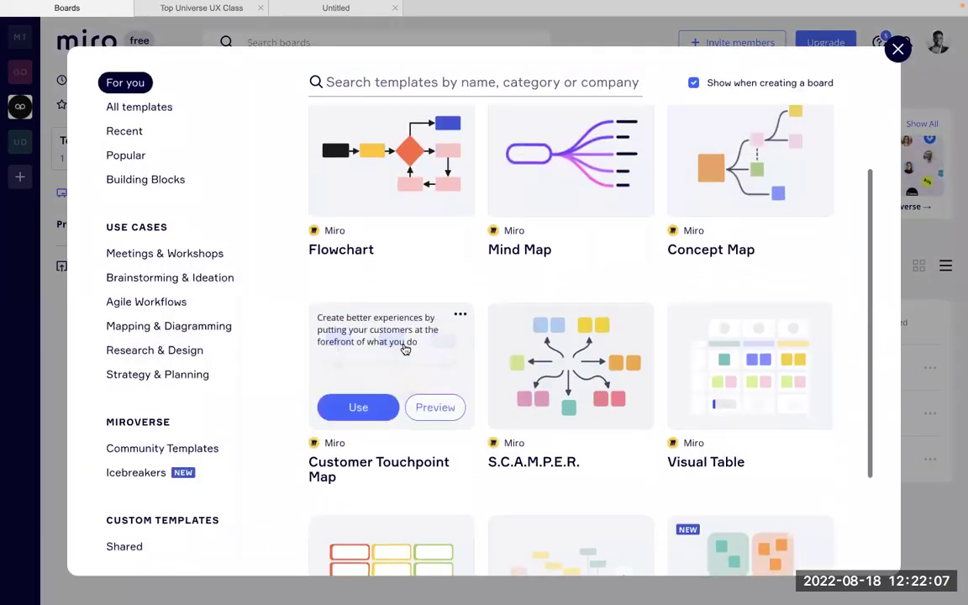
{"action": "scroll", "coordinate": [403, 346], "scroll_direction": "down", "scroll_amount": 2}
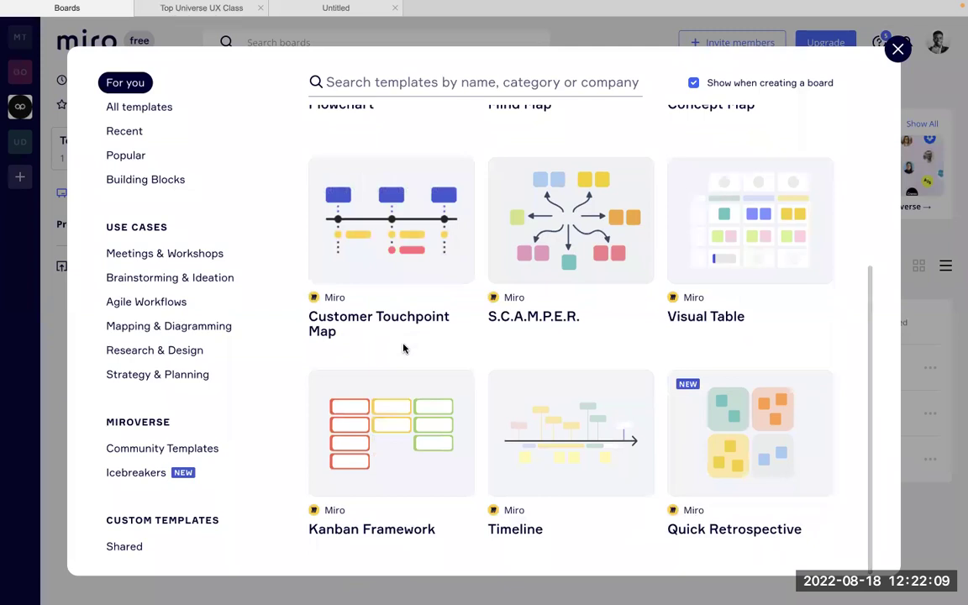
{"action": "scroll", "coordinate": [404, 348], "scroll_direction": "up", "scroll_amount": 3}
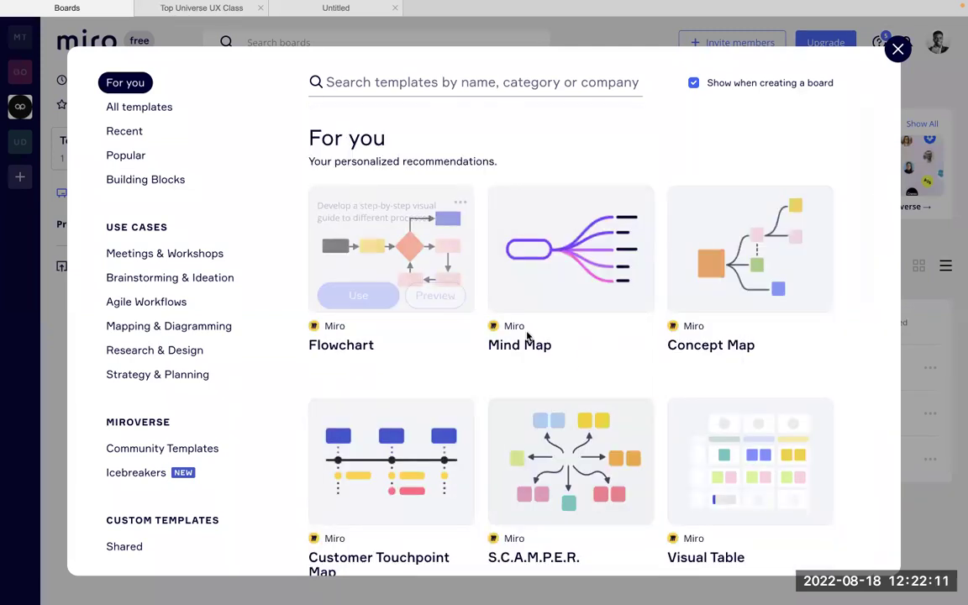
Step: Browse the recommended templates, from Flowchart and Mind Map down to Timeline and Quick Retrospective
{"action": "scroll", "coordinate": [698, 313], "scroll_direction": "down", "scroll_amount": 1}
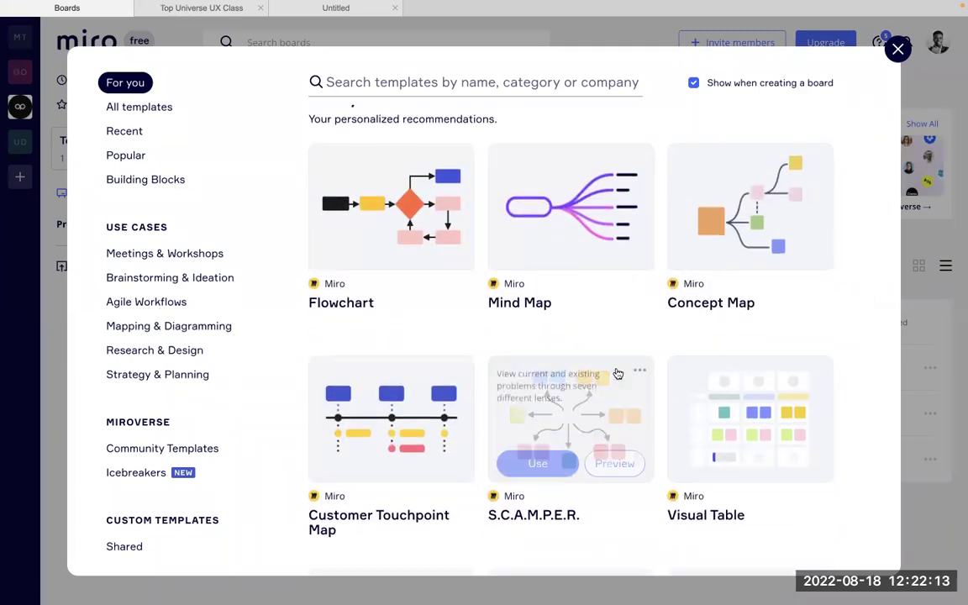
{"action": "scroll", "coordinate": [616, 371], "scroll_direction": "down", "scroll_amount": 3}
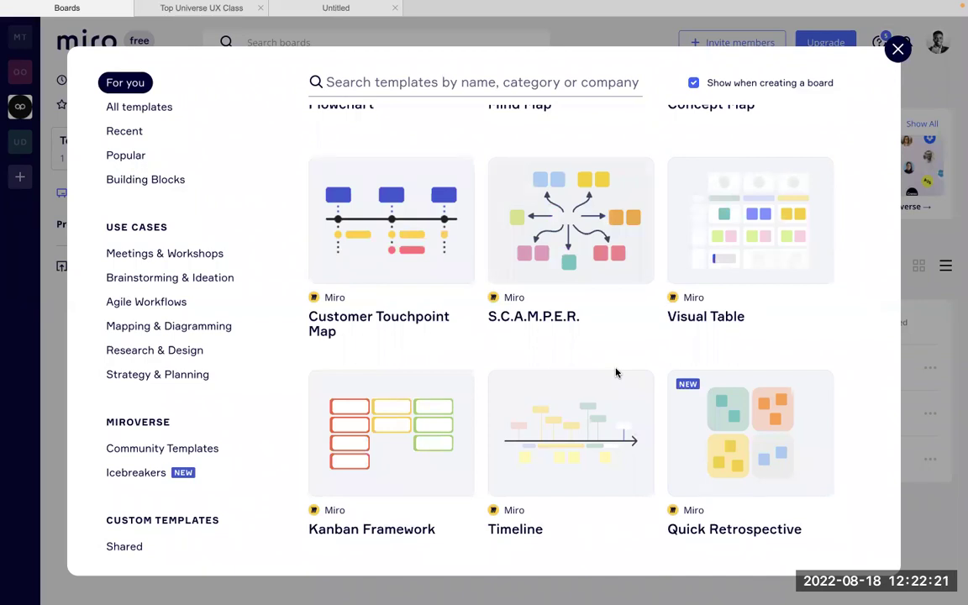
{"action": "scroll", "coordinate": [663, 395], "scroll_direction": "up", "scroll_amount": 3}
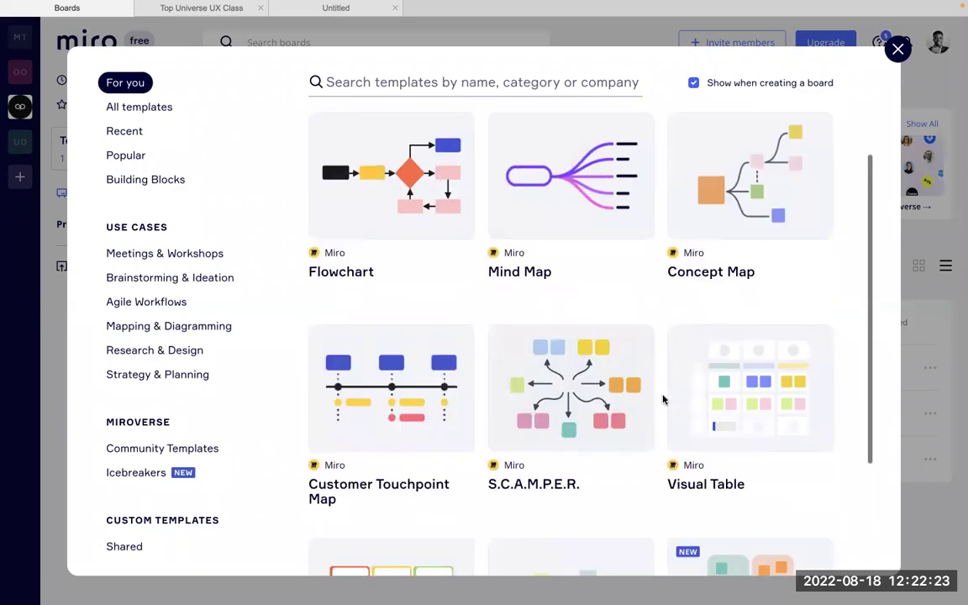
{"action": "scroll", "coordinate": [663, 399], "scroll_direction": "down", "scroll_amount": 2}
{"action": "scroll", "coordinate": [631, 458], "scroll_direction": "up", "scroll_amount": 4}
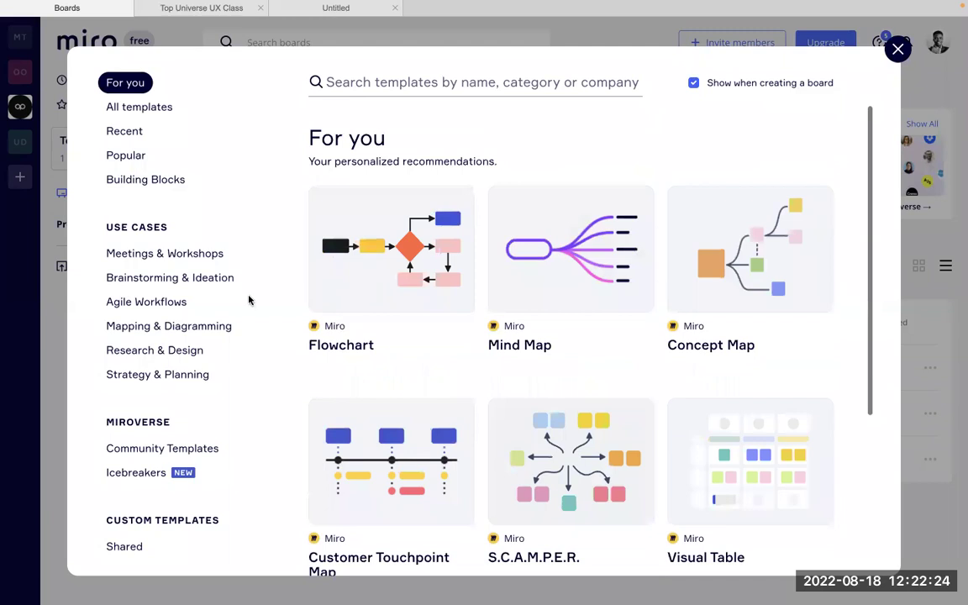
Step: Show the Meetings & Workshops template category and look through its planning, presentation and icebreaker templates
{"action": "left_click", "coordinate": [162, 255]}
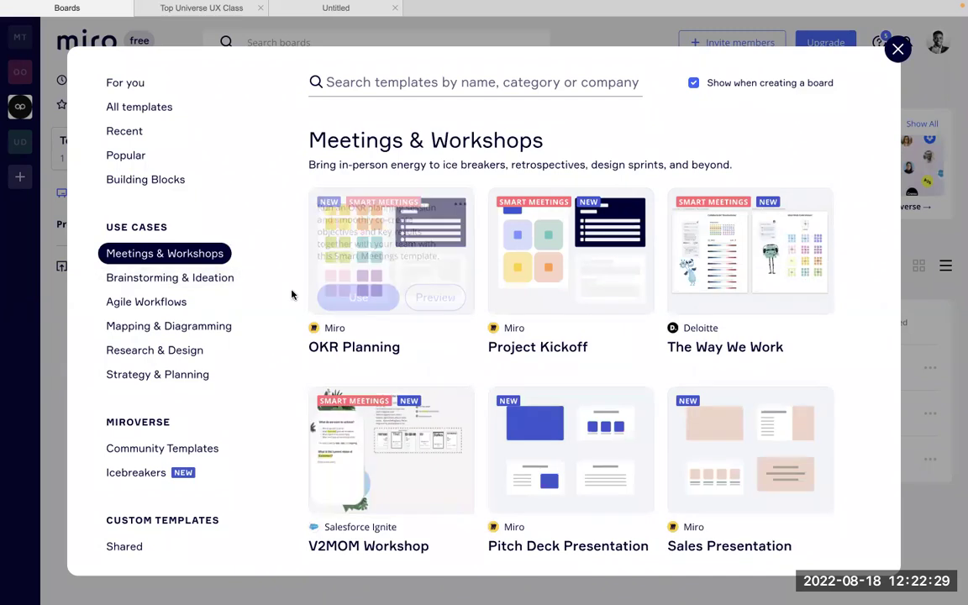
{"action": "scroll", "coordinate": [306, 352], "scroll_direction": "down", "scroll_amount": 1}
{"action": "scroll", "coordinate": [305, 352], "scroll_direction": "up", "scroll_amount": 1}
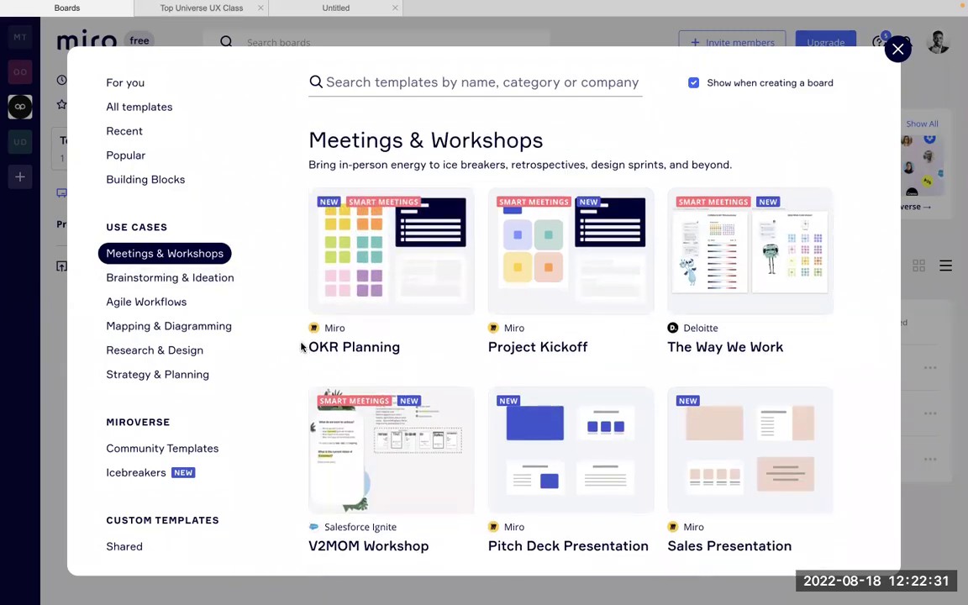
{"action": "mouse_move", "coordinate": [340, 301]}
{"action": "scroll", "coordinate": [488, 367], "scroll_direction": "down", "scroll_amount": 1}
{"action": "scroll", "coordinate": [478, 422], "scroll_direction": "down", "scroll_amount": 1}
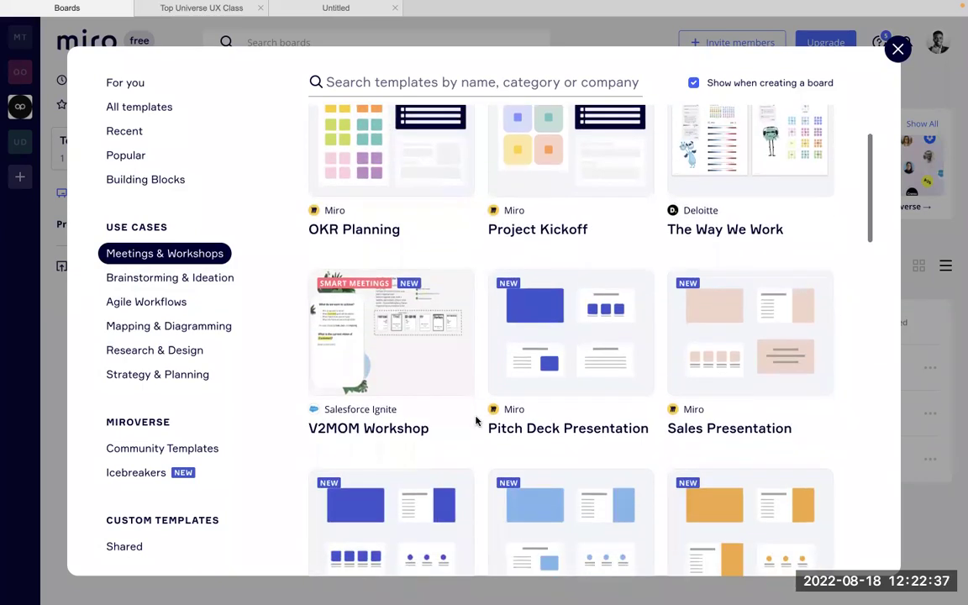
{"action": "scroll", "coordinate": [571, 328], "scroll_direction": "down", "scroll_amount": 6}
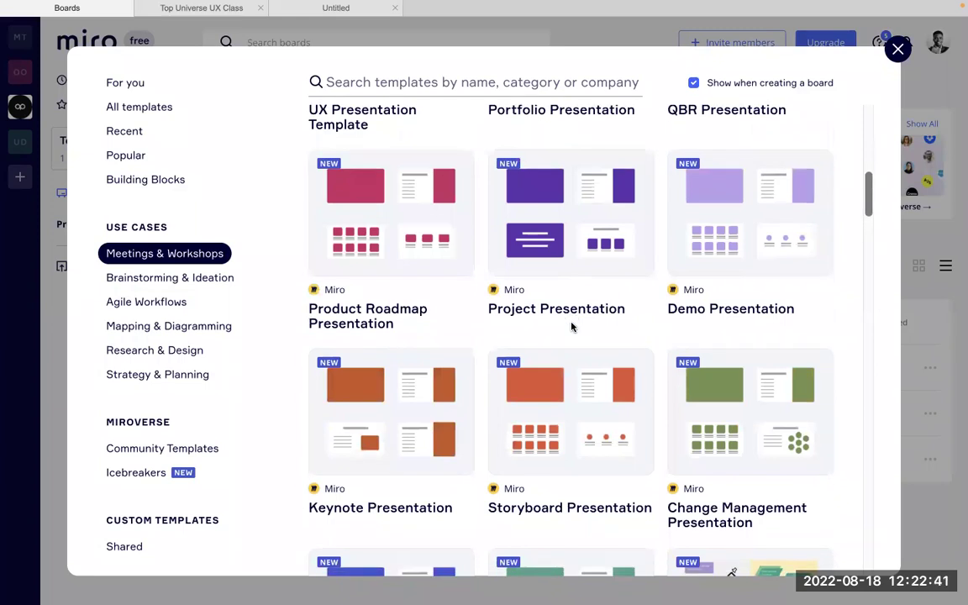
{"action": "scroll", "coordinate": [572, 328], "scroll_direction": "down", "scroll_amount": 3}
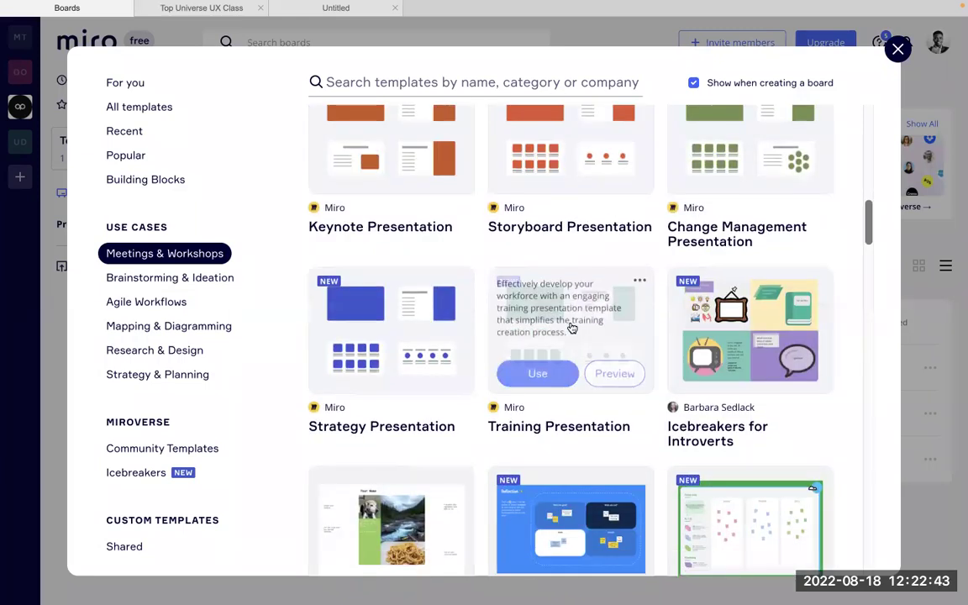
{"action": "scroll", "coordinate": [571, 328], "scroll_direction": "down", "scroll_amount": 5}
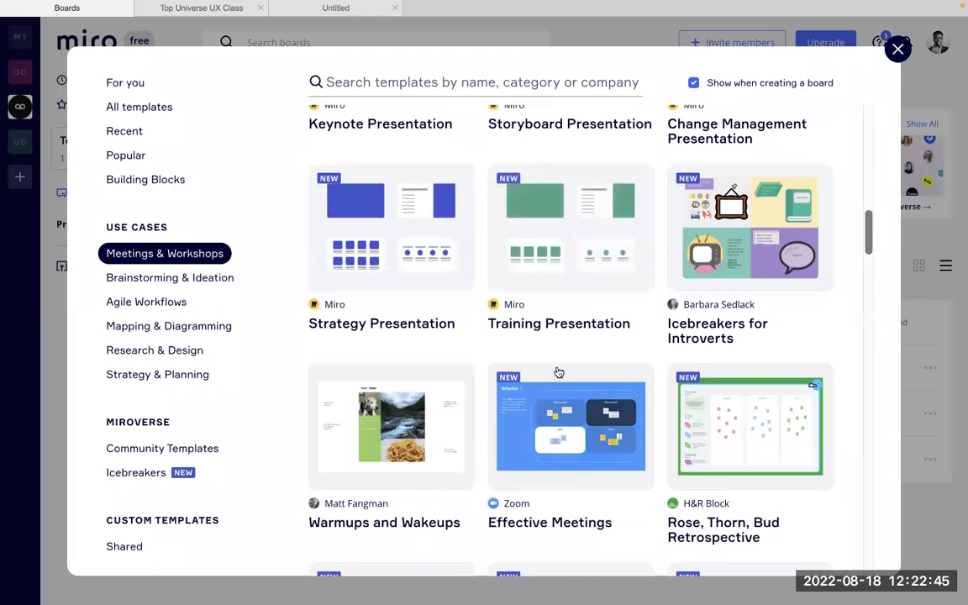
{"action": "scroll", "coordinate": [556, 371], "scroll_direction": "up", "scroll_amount": 10}
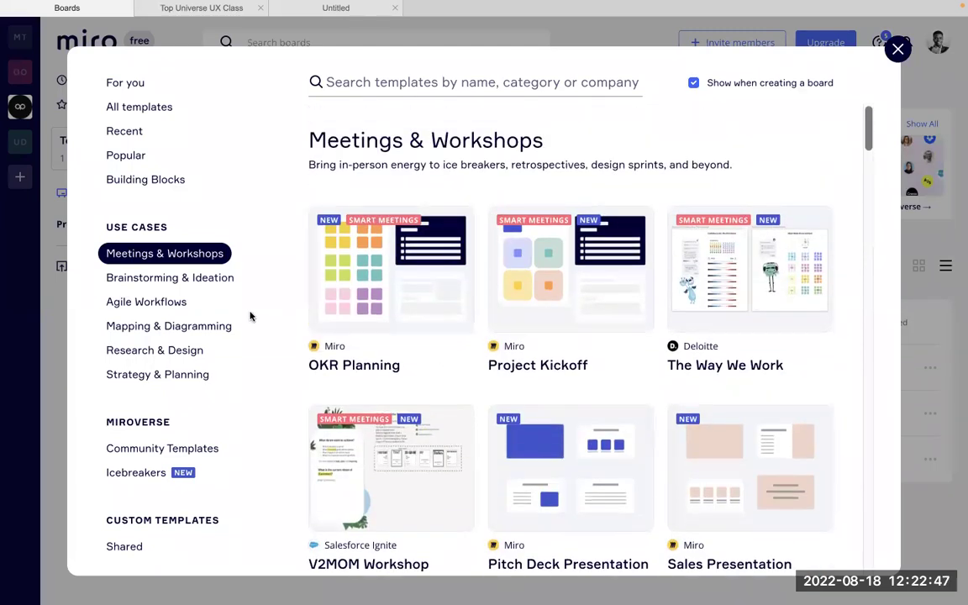
Step: Look at the Brainstorming & Ideation, Agile Workflows, Mapping & Diagramming and Research & Design template categories in turn
{"action": "left_click", "coordinate": [190, 281]}
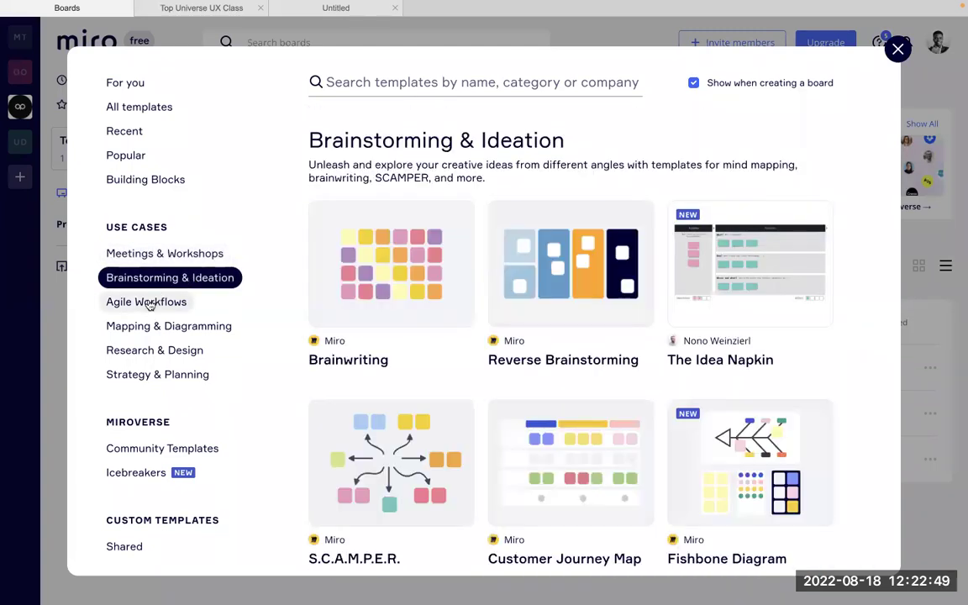
{"action": "scroll", "coordinate": [152, 287], "scroll_direction": "down", "scroll_amount": 1}
{"action": "left_click", "coordinate": [152, 287]}
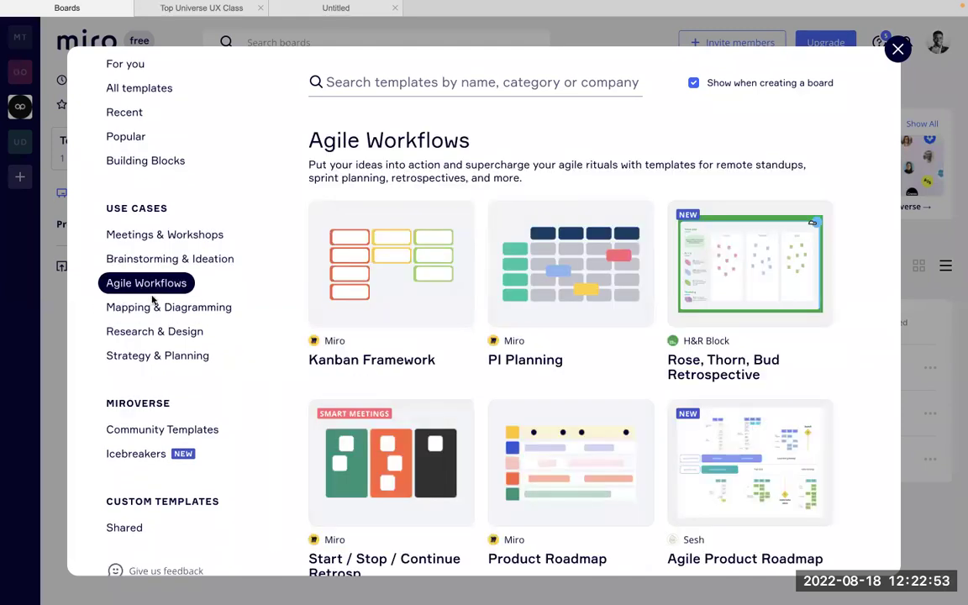
{"action": "left_click", "coordinate": [152, 308]}
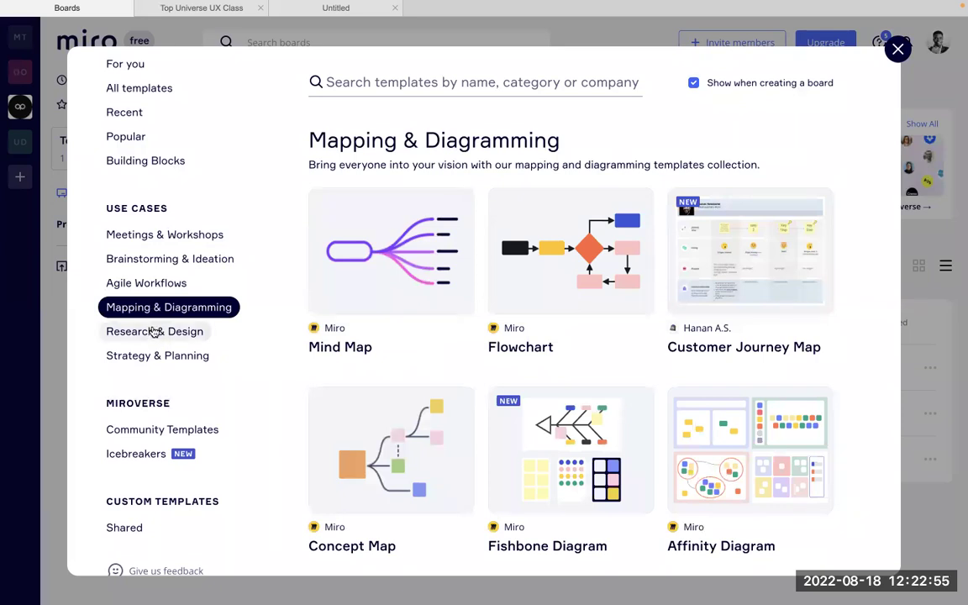
{"action": "left_click", "coordinate": [155, 331]}
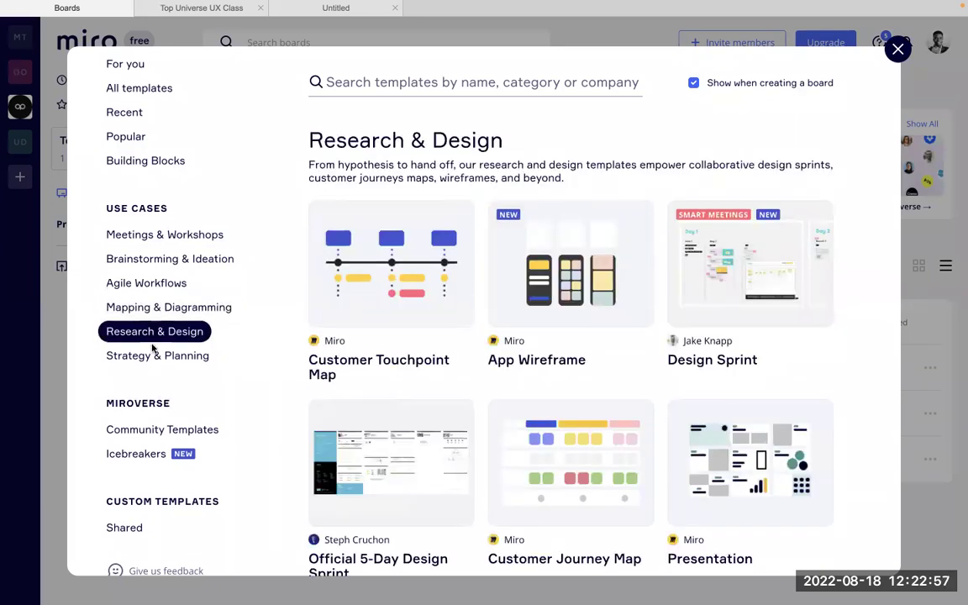
{"action": "scroll", "coordinate": [118, 425], "scroll_direction": "down", "scroll_amount": 1}
{"action": "scroll", "coordinate": [144, 404], "scroll_direction": "up", "scroll_amount": 2}
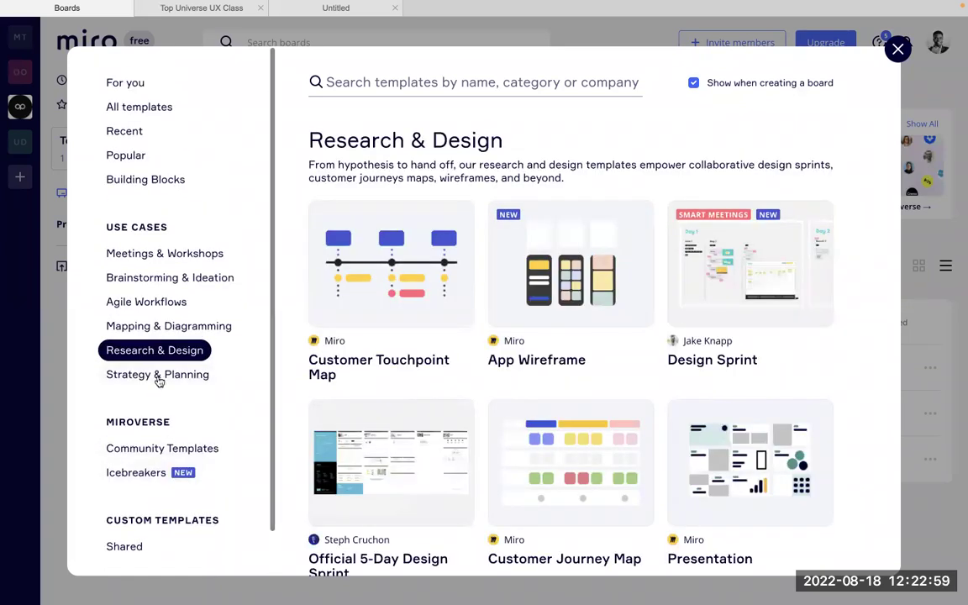
Step: Look through the Strategy & Planning templates and close the template library
{"action": "left_click", "coordinate": [159, 386]}
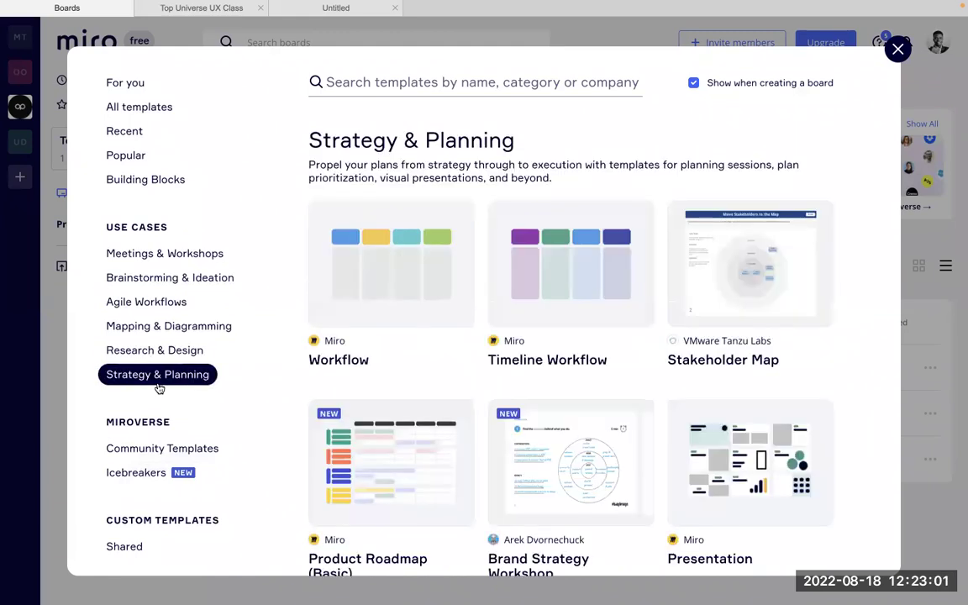
{"action": "scroll", "coordinate": [502, 408], "scroll_direction": "down", "scroll_amount": 6}
{"action": "scroll", "coordinate": [502, 407], "scroll_direction": "down", "scroll_amount": 2}
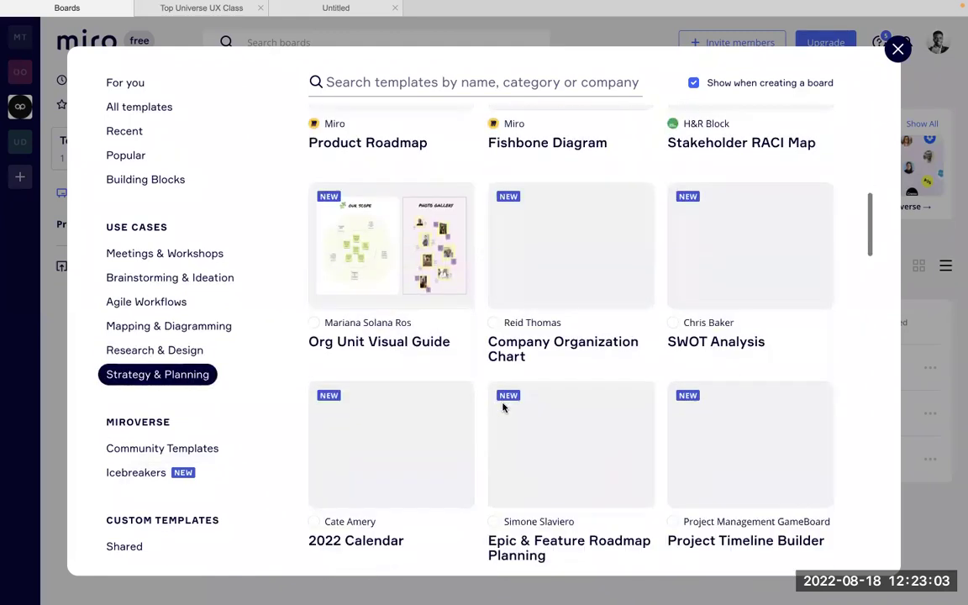
{"action": "left_click", "coordinate": [899, 50]}
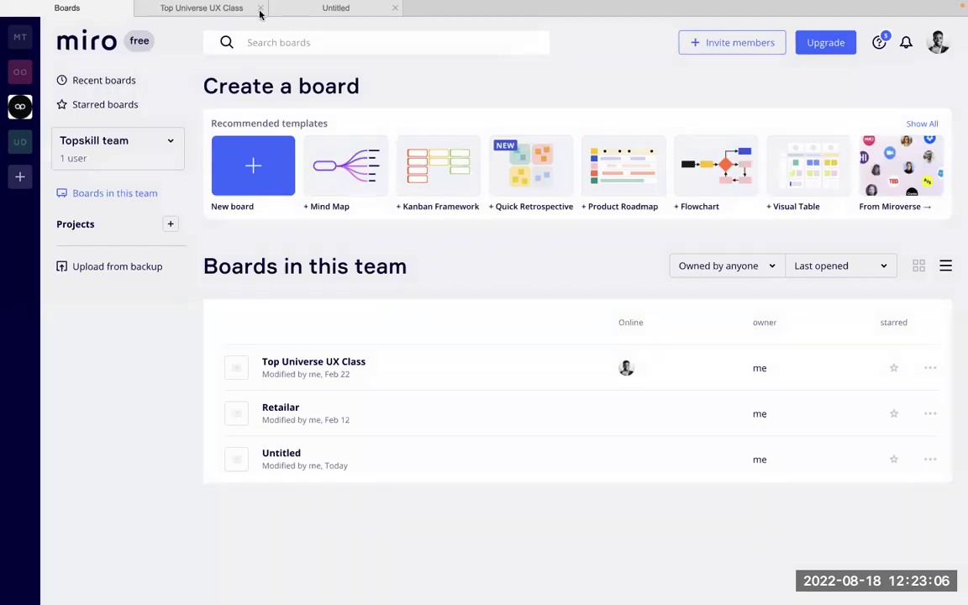
Step: Close the open Top Universe UX Class board and bring up the Untitled board, dismissing its template picker
{"action": "left_click", "coordinate": [260, 9]}
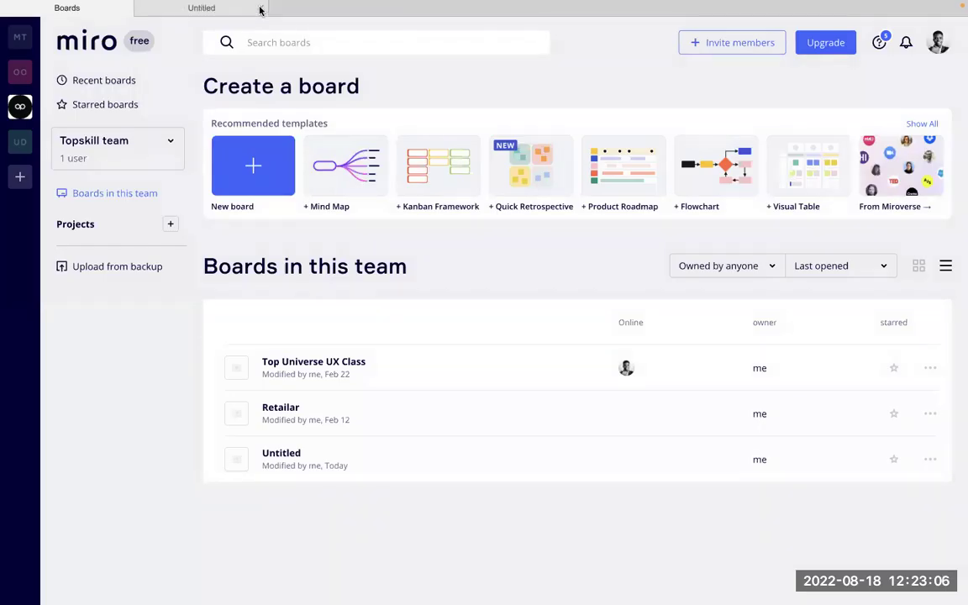
{"action": "left_click", "coordinate": [177, 9]}
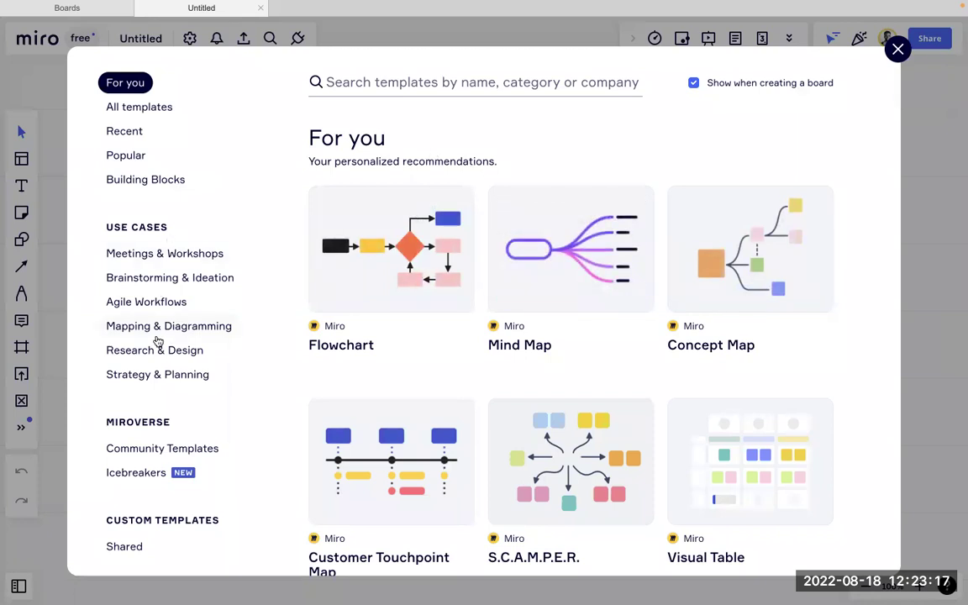
{"action": "left_click", "coordinate": [898, 49]}
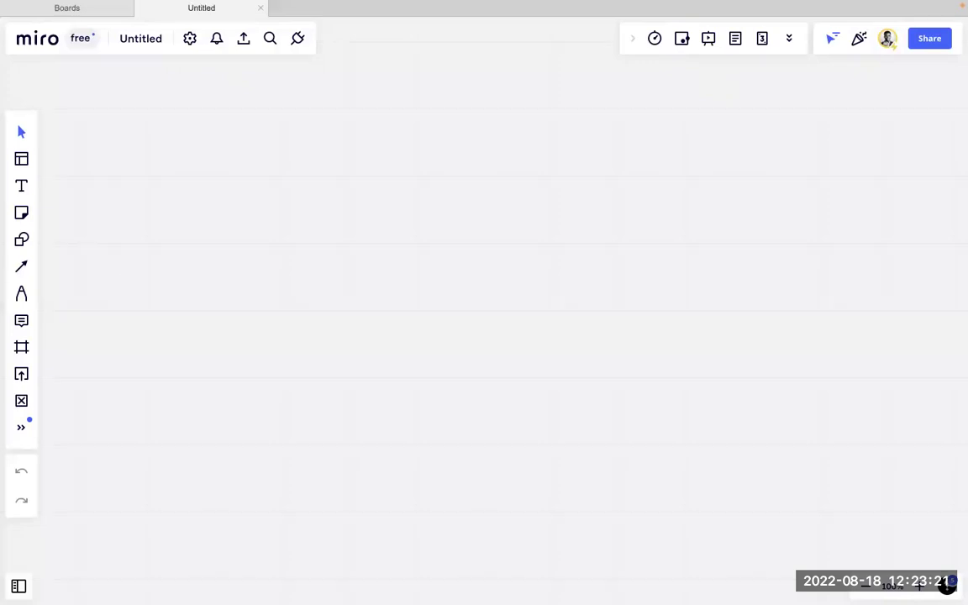
Step: Rename the Untitled board to "Miro Tutorial File" in its board details
{"action": "left_click", "coordinate": [154, 42]}
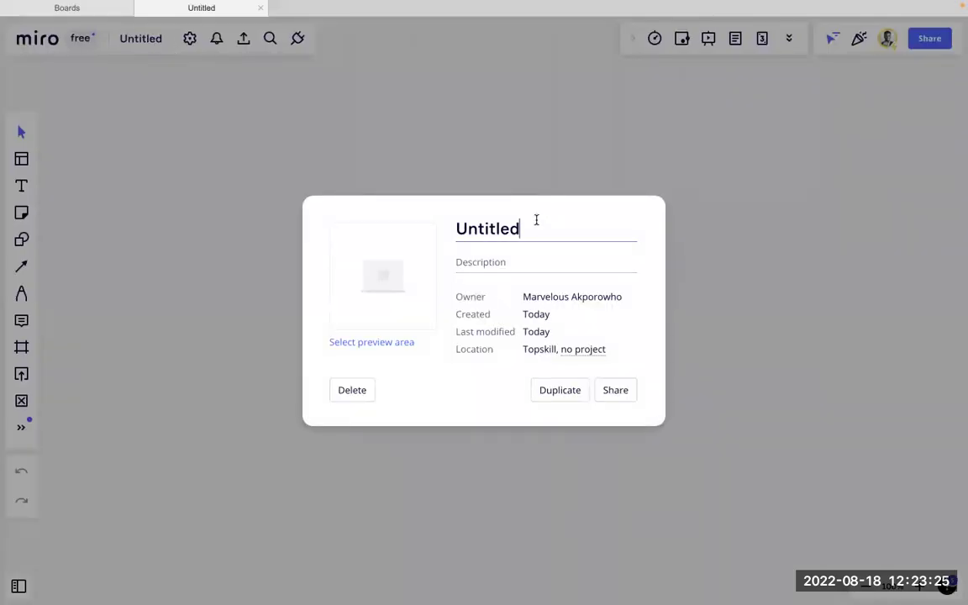
{"action": "double_click", "coordinate": [536, 220]}
{"action": "type", "text": "C"}
{"action": "key", "text": "BackSpace"}
{"action": "type", "text": "Miro Tutorial"}
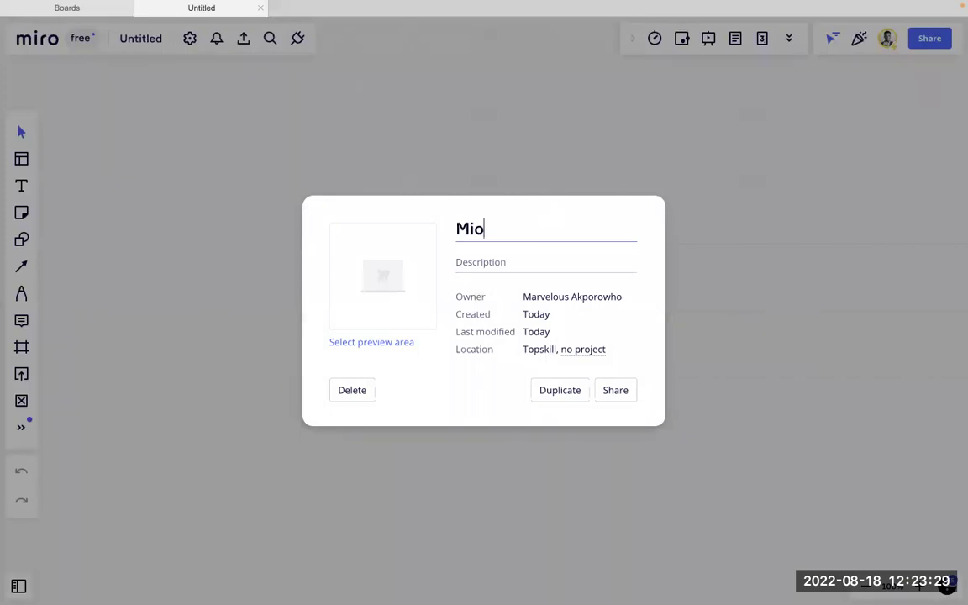
{"action": "type", "text": " File"}
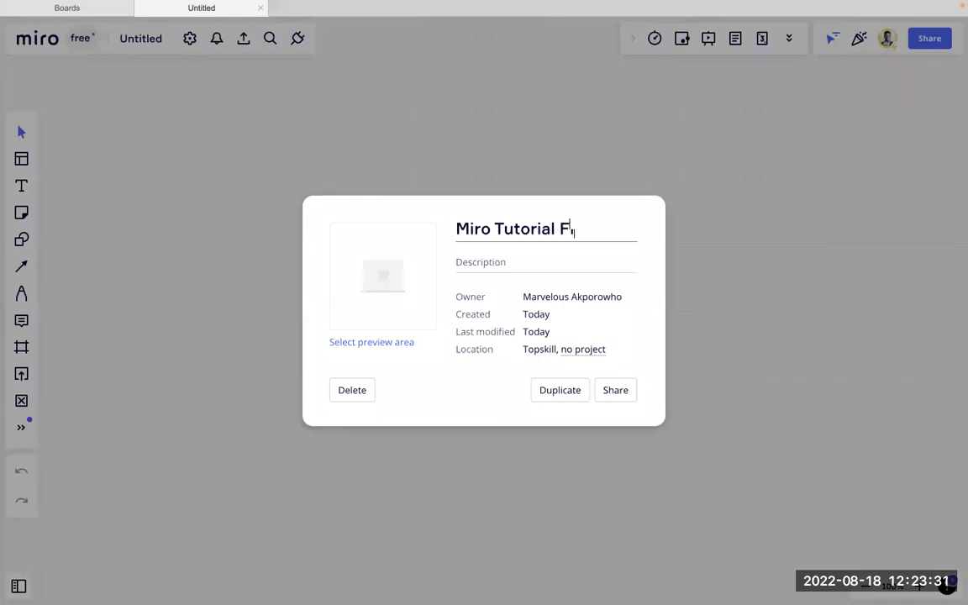
Step: Set the board's description to "A Tutorial File for teaching cohort2.0 class" and recheck the saved board details
{"action": "left_click", "coordinate": [496, 261]}
{"action": "type", "text": "A Tutorial Fi"}
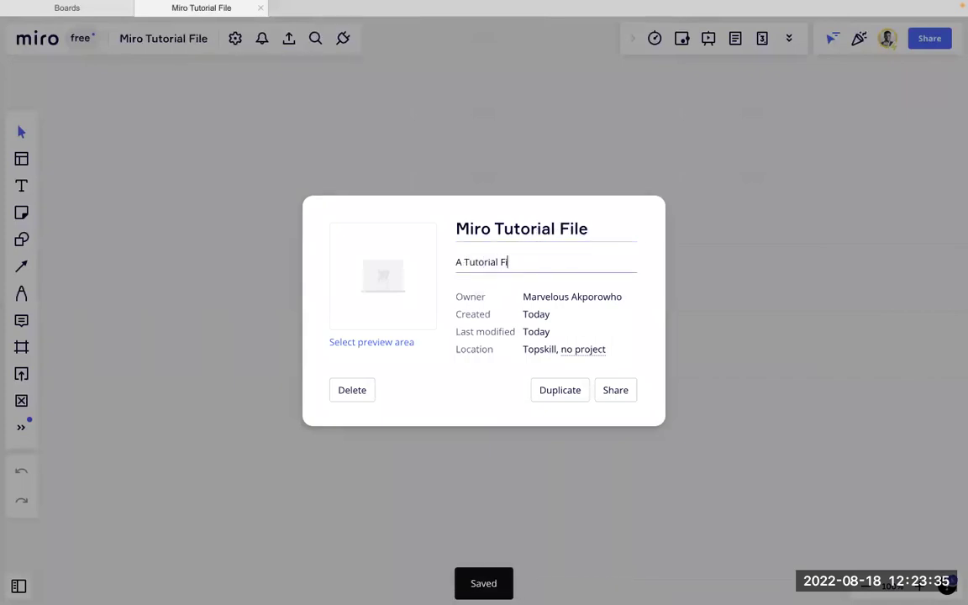
{"action": "type", "text": "le fror teaching coho"}
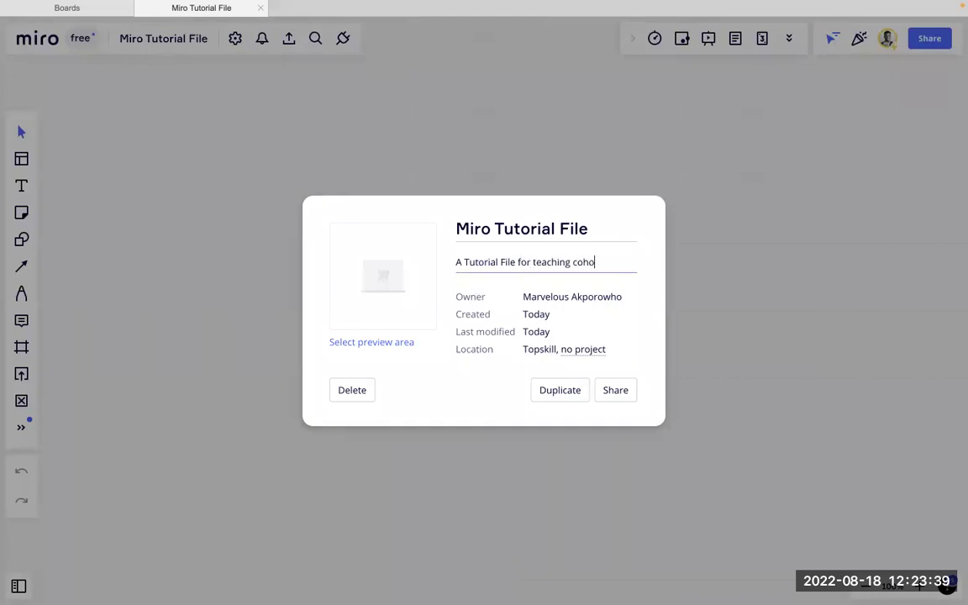
{"action": "type", "text": "rt2.0 class"}
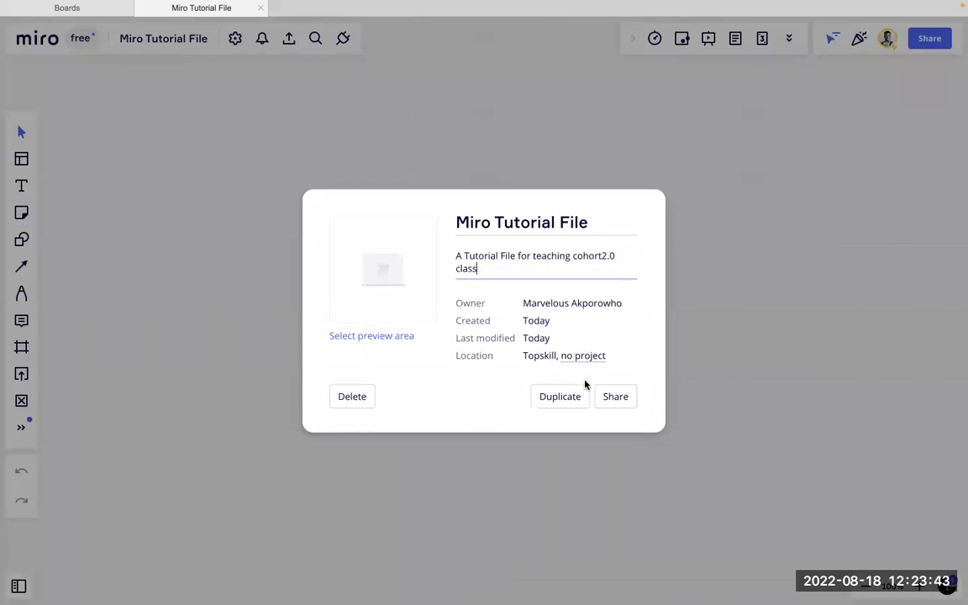
{"action": "left_click", "coordinate": [692, 367]}
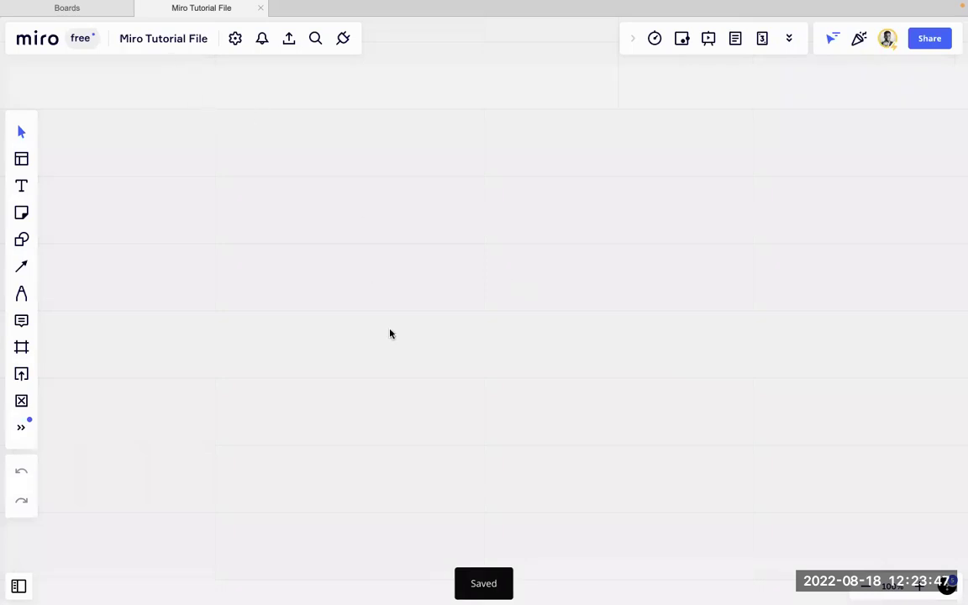
{"action": "left_click", "coordinate": [169, 38]}
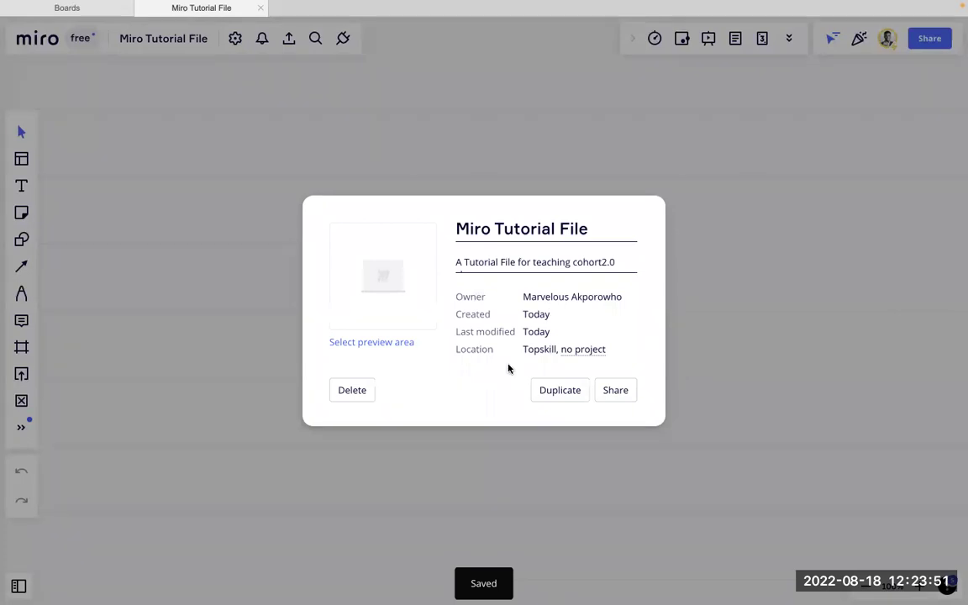
{"action": "left_click", "coordinate": [743, 315]}
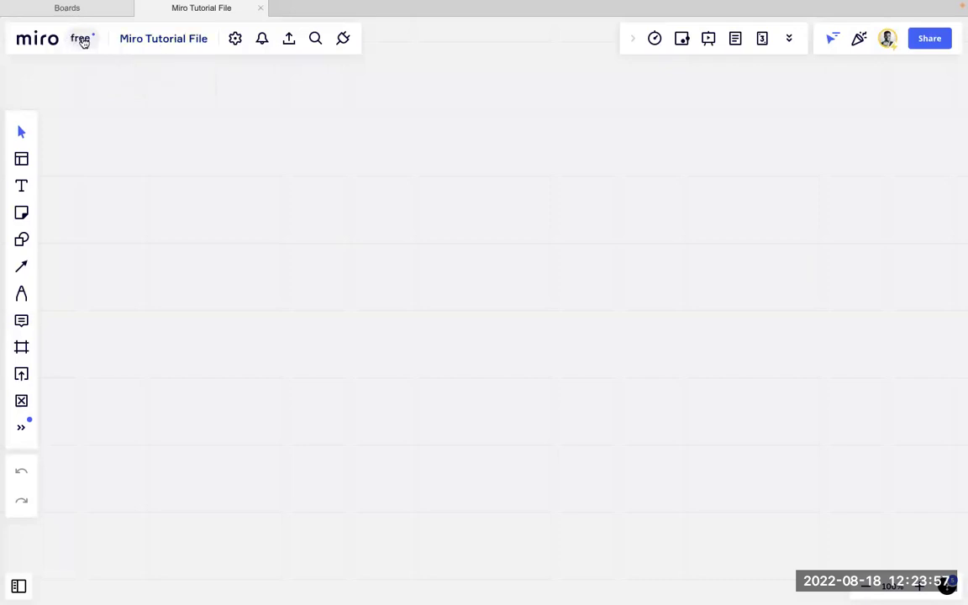
Step: Look over the board's settings options and set the start view for the Miro Tutorial File board
{"action": "left_click", "coordinate": [236, 40]}
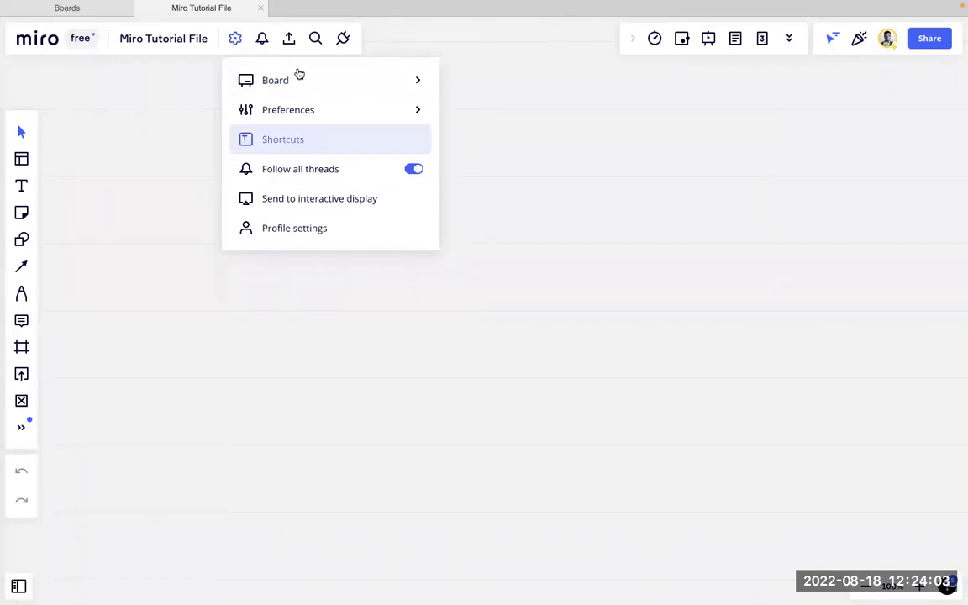
{"action": "mouse_move", "coordinate": [284, 84]}
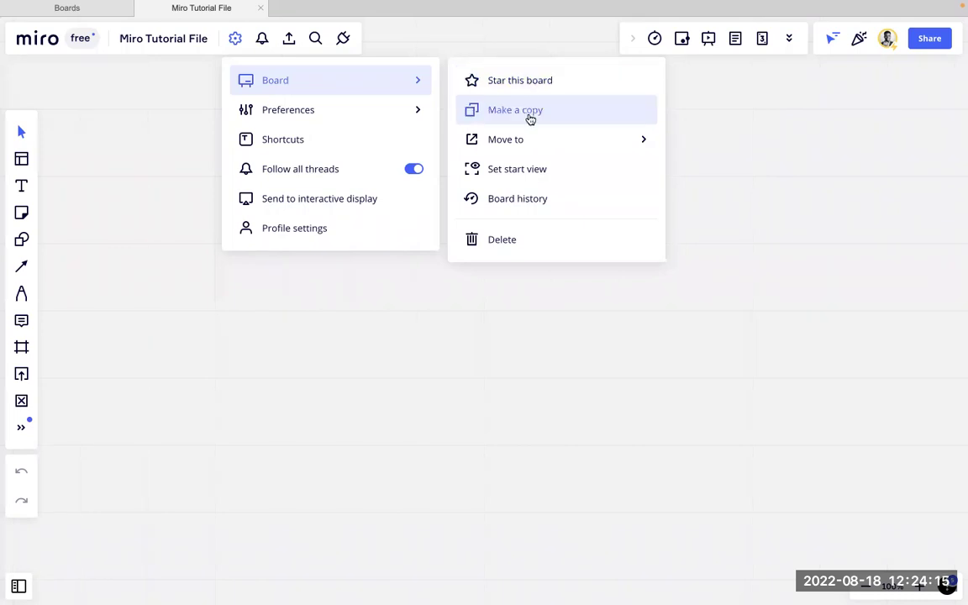
{"action": "mouse_move", "coordinate": [546, 140]}
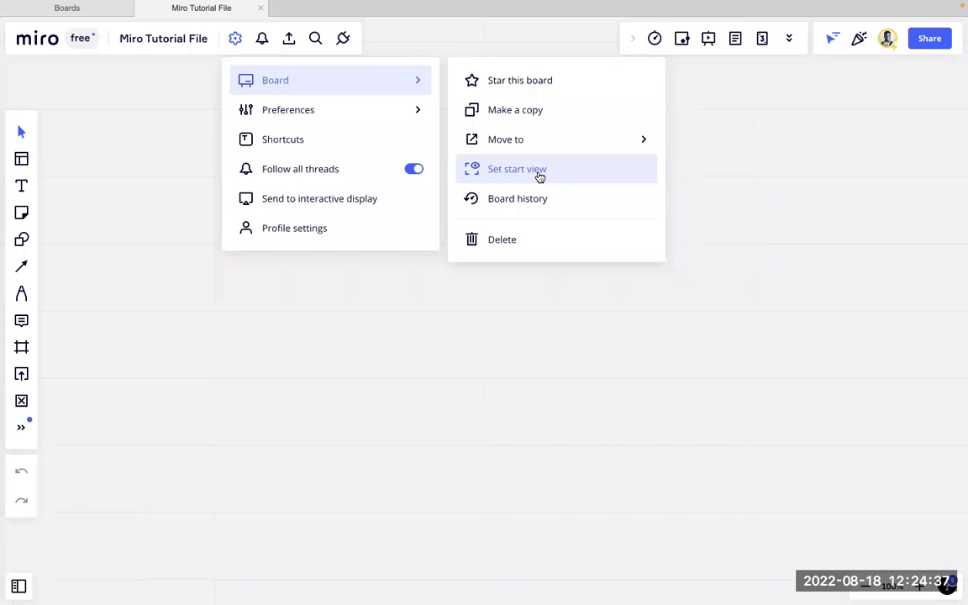
{"action": "left_click", "coordinate": [540, 170]}
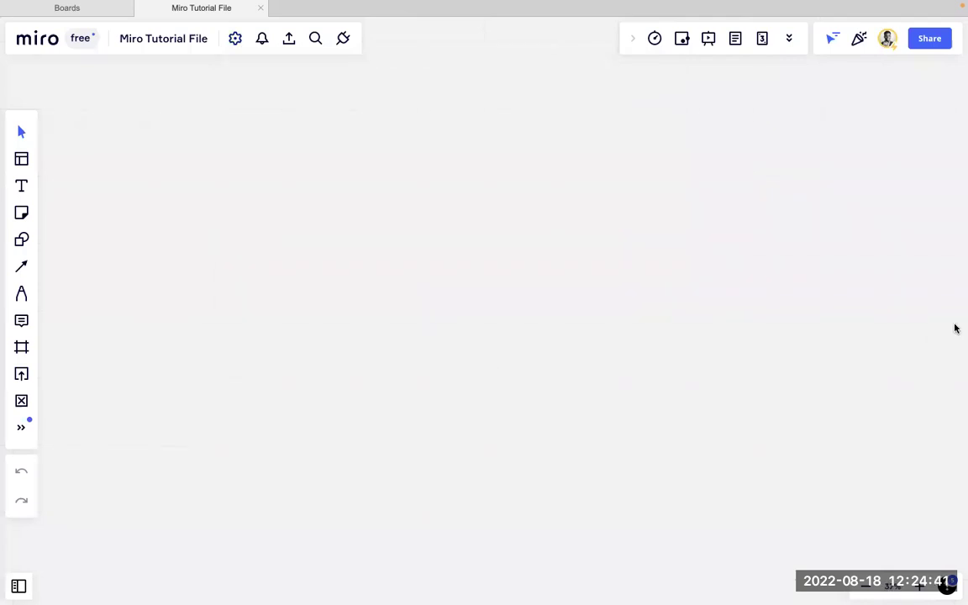
Step: Review the board history's activity log for the Miro Tutorial File board and close it
{"action": "scroll", "coordinate": [771, 264], "scroll_direction": "down", "scroll_amount": 5}
{"action": "left_click_drag", "start_coordinate": [87, 87], "coordinate": [738, 499]}
{"action": "left_click", "coordinate": [235, 40]}
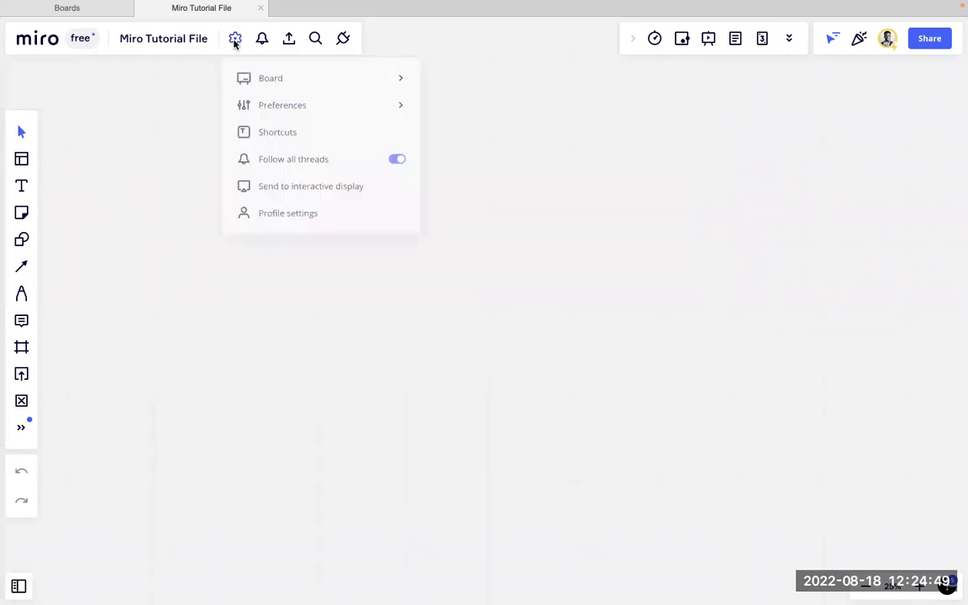
{"action": "mouse_move", "coordinate": [369, 98]}
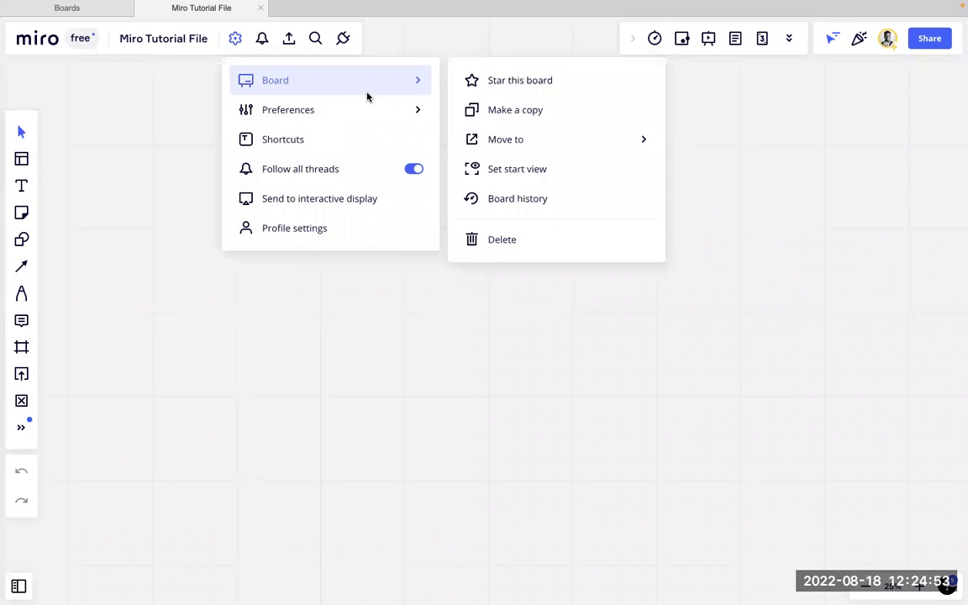
{"action": "left_click", "coordinate": [507, 200]}
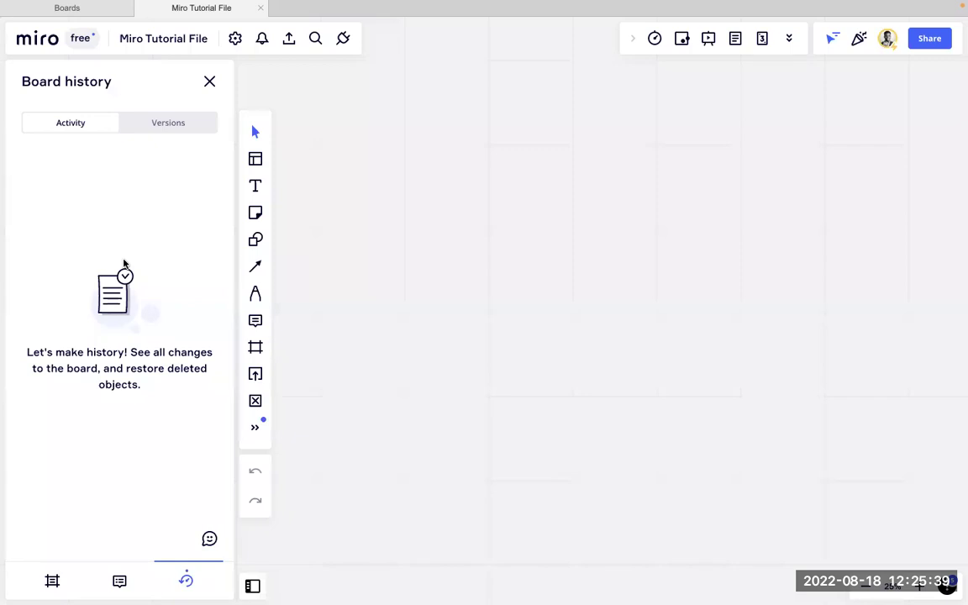
{"action": "left_click", "coordinate": [209, 81]}
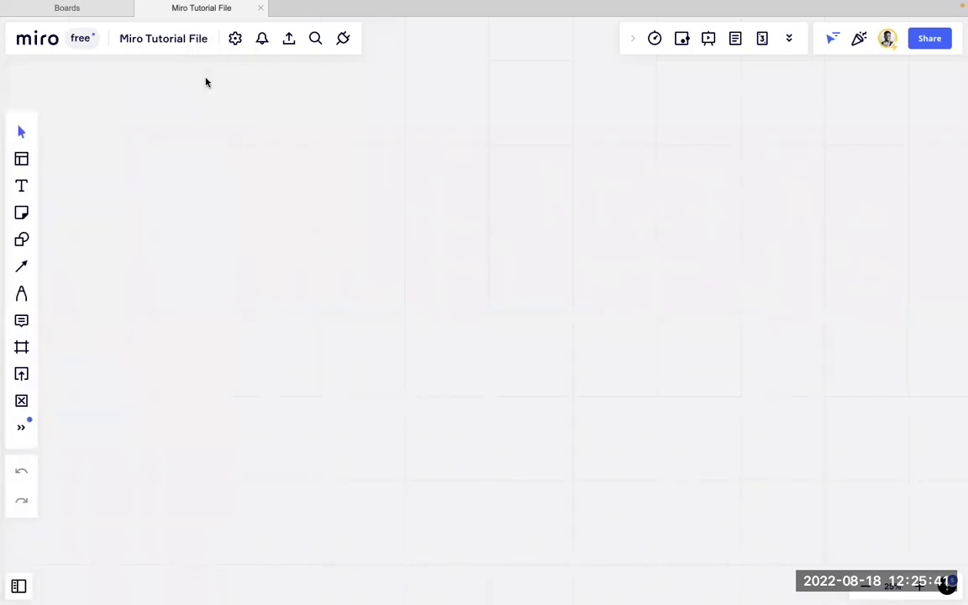
Step: Review the navigation device options, try the None and Line grid settings, and set the board to Dot grid with Snap to grid off
{"action": "left_click", "coordinate": [235, 38]}
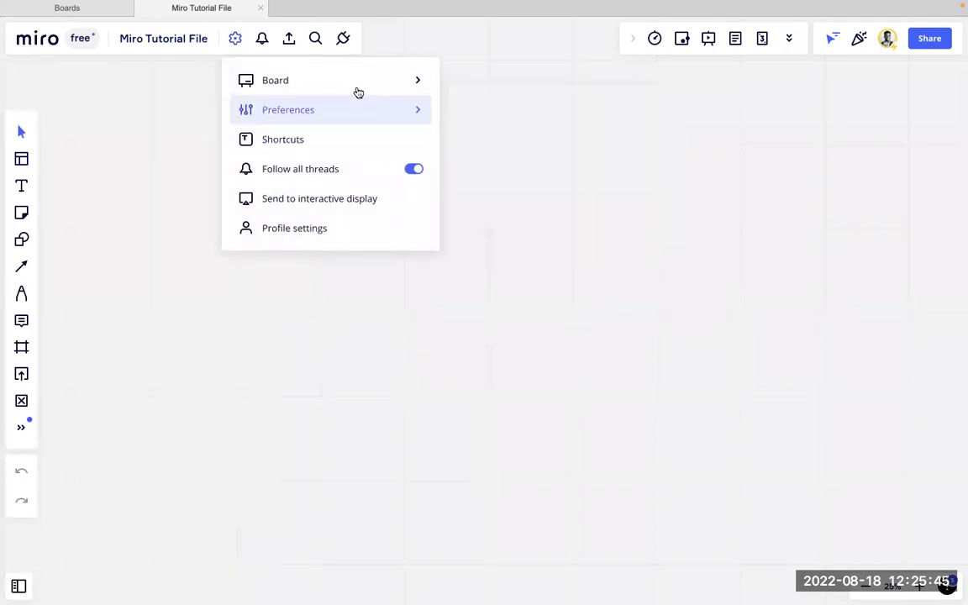
{"action": "mouse_move", "coordinate": [361, 82]}
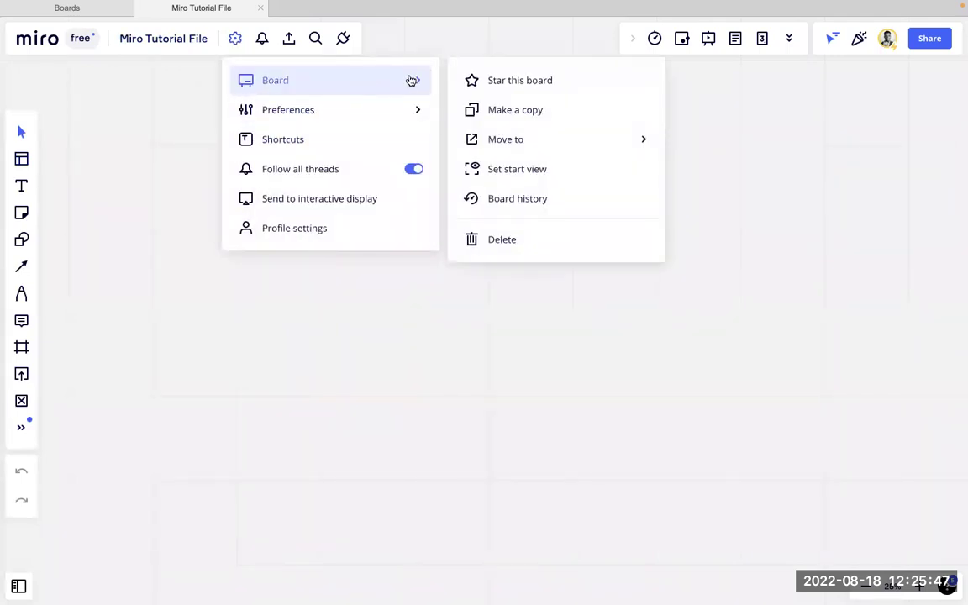
{"action": "mouse_move", "coordinate": [333, 112]}
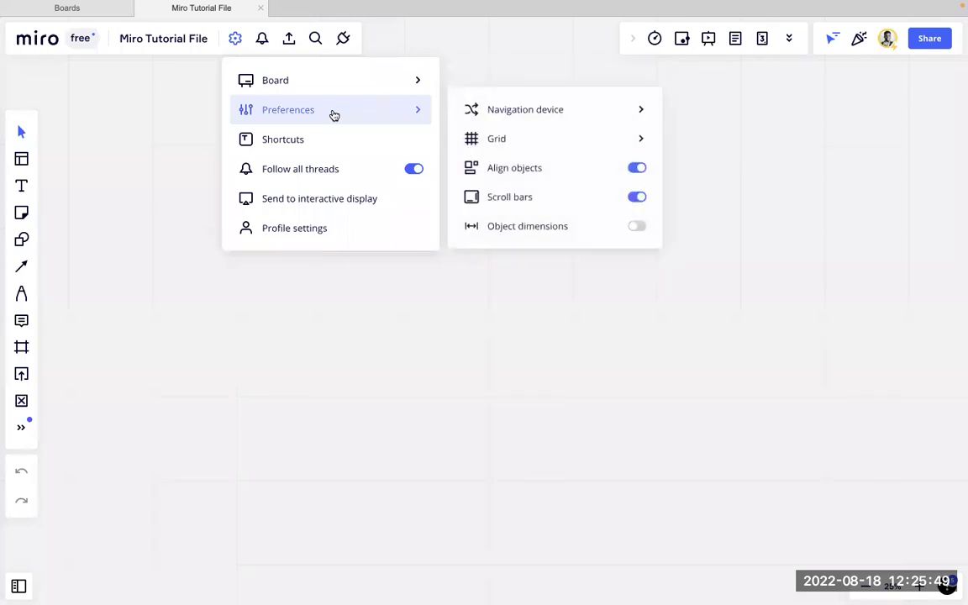
{"action": "mouse_move", "coordinate": [491, 119]}
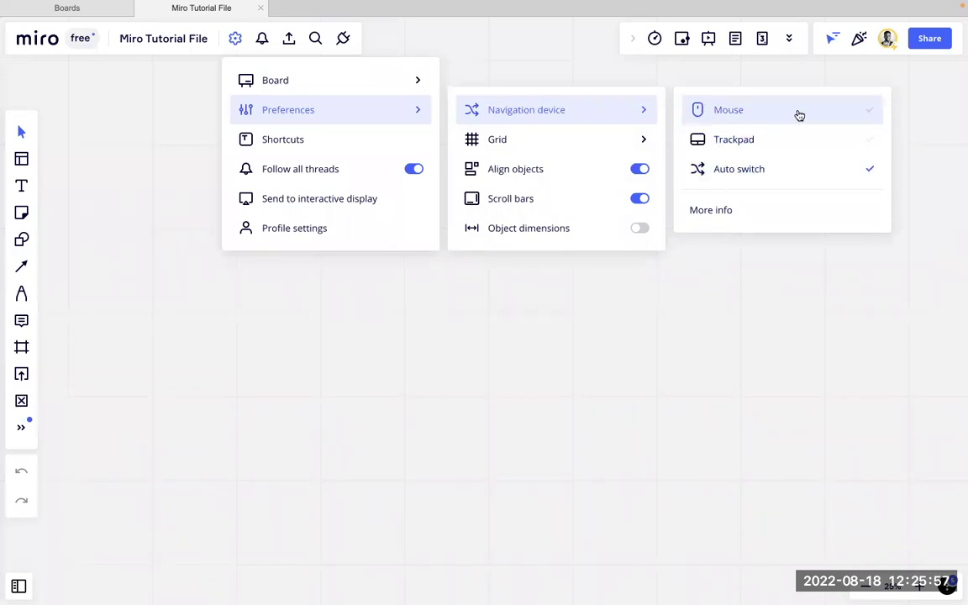
{"action": "mouse_move", "coordinate": [577, 145]}
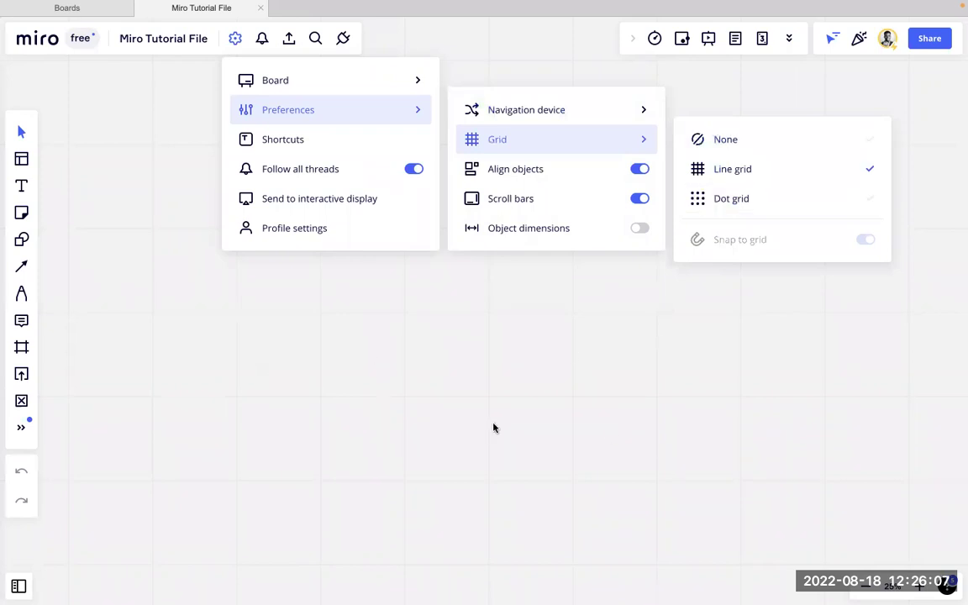
{"action": "left_click", "coordinate": [748, 149]}
{"action": "mouse_move", "coordinate": [643, 113]}
{"action": "mouse_move", "coordinate": [640, 141]}
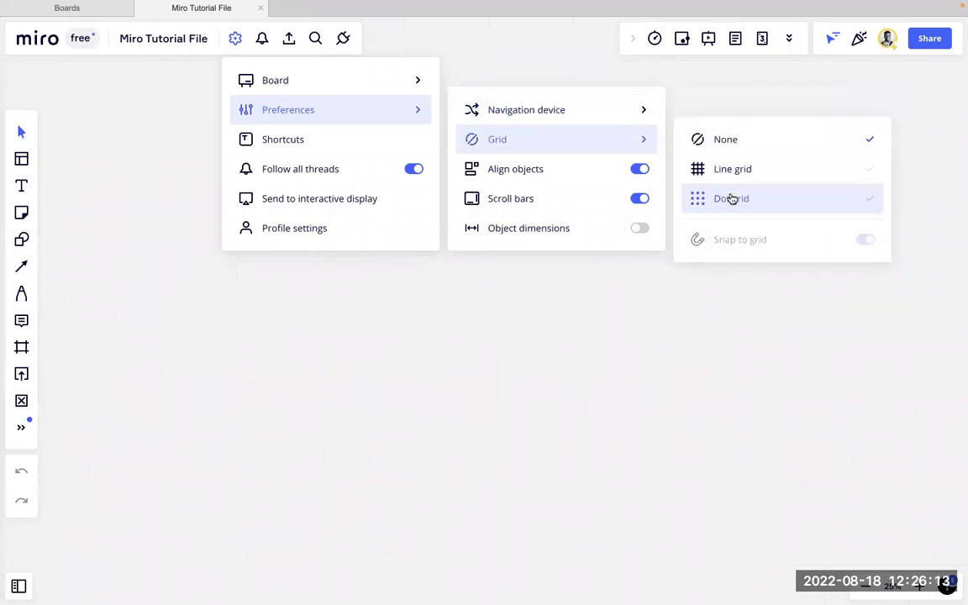
{"action": "left_click", "coordinate": [732, 198]}
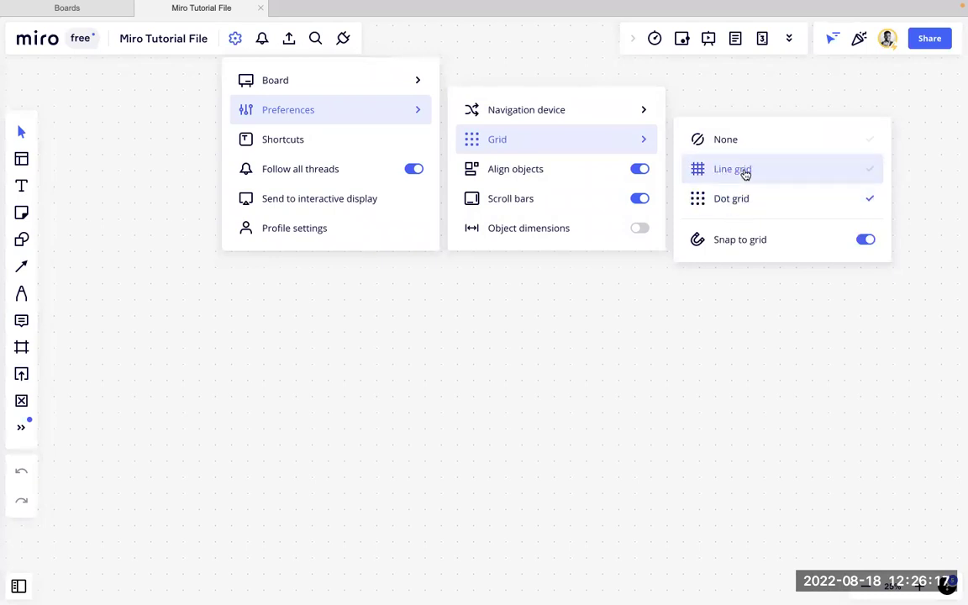
{"action": "left_click", "coordinate": [745, 172]}
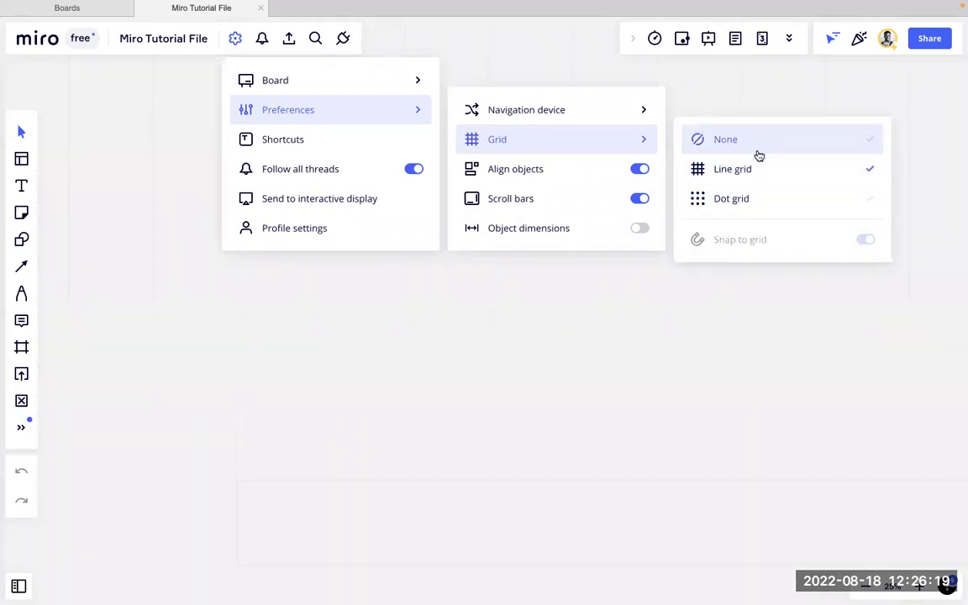
{"action": "left_click", "coordinate": [744, 197]}
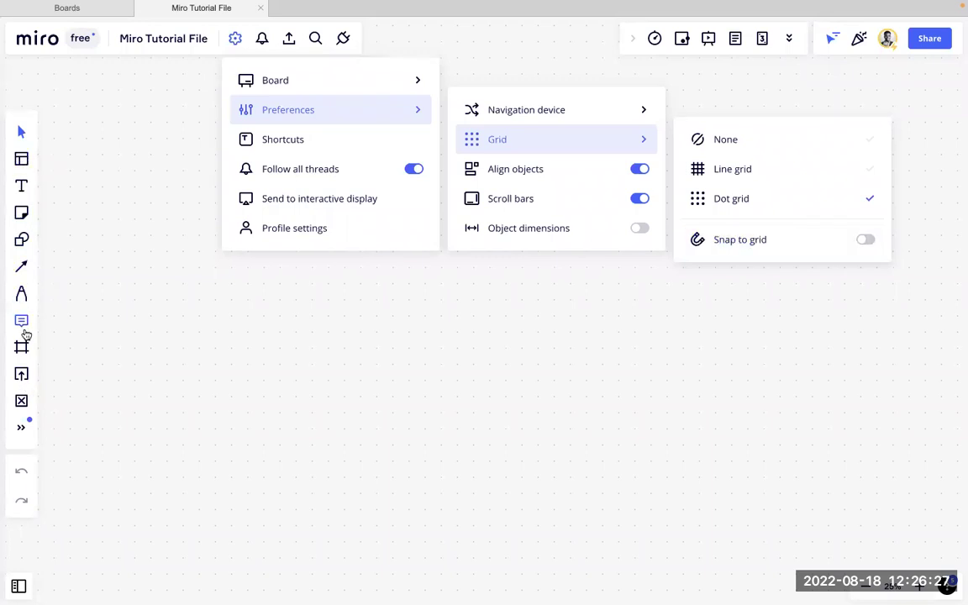
Step: Draw a large square shape on the empty board and fill it with yellow
{"action": "left_click", "coordinate": [21, 240]}
{"action": "left_click", "coordinate": [69, 193]}
{"action": "left_click_drag", "start_coordinate": [247, 185], "coordinate": [426, 371]}
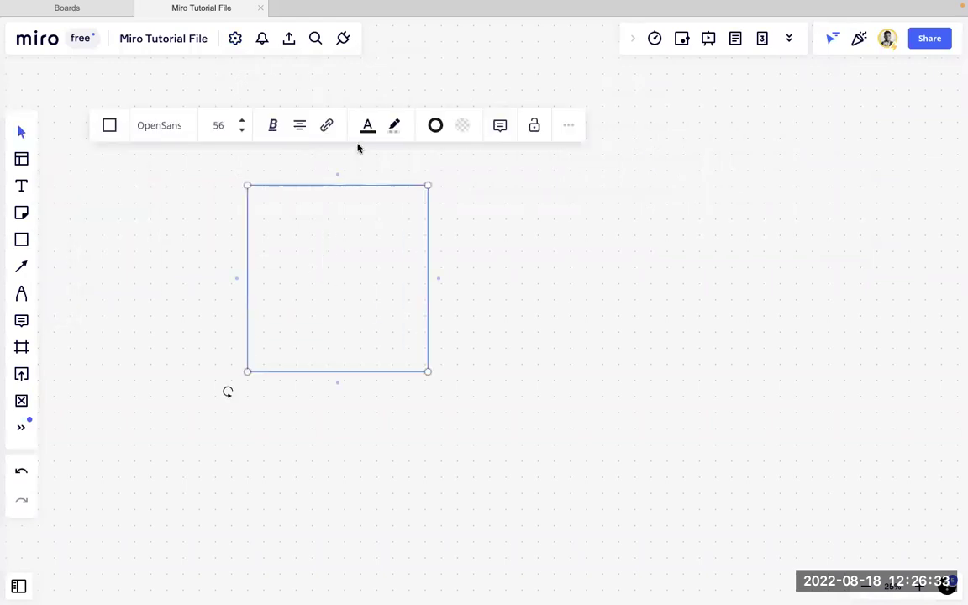
{"action": "left_click", "coordinate": [463, 128]}
{"action": "left_click", "coordinate": [475, 206]}
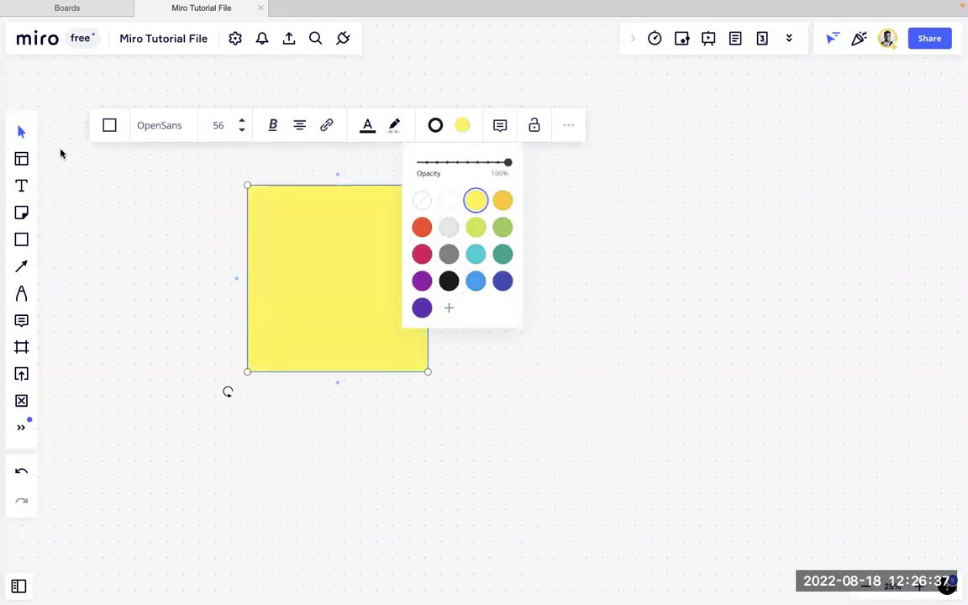
Step: Move the yellow square freely toward the middle of the board with grid snapping off
{"action": "left_click", "coordinate": [53, 133]}
{"action": "left_click", "coordinate": [274, 255]}
{"action": "left_click_drag", "start_coordinate": [299, 252], "coordinate": [355, 287]}
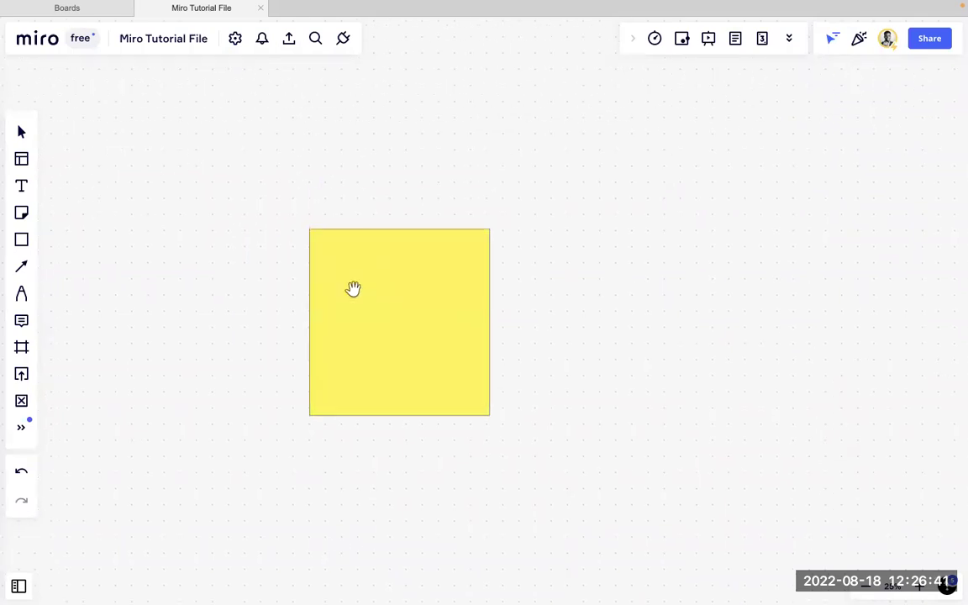
{"action": "left_click", "coordinate": [21, 157]}
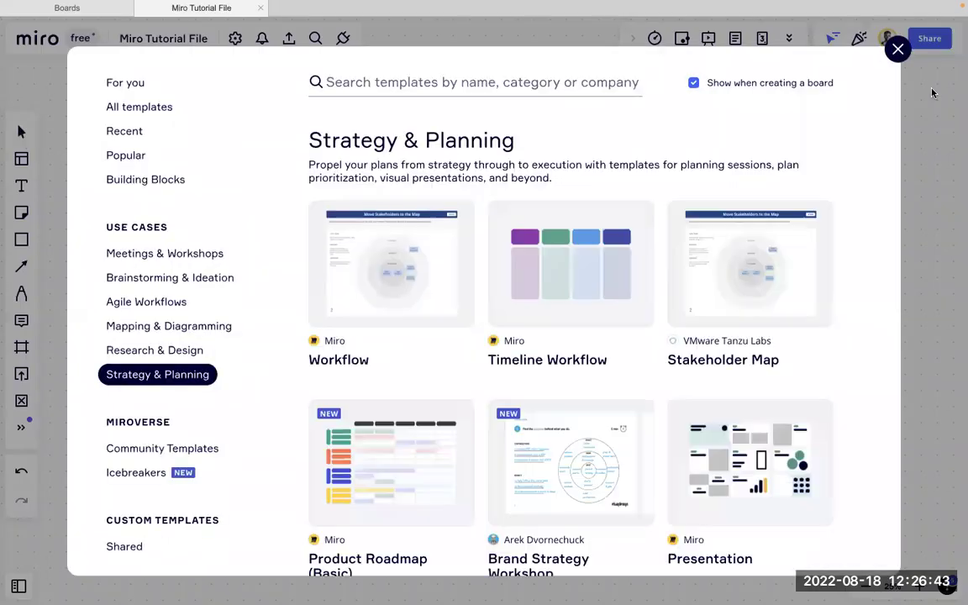
{"action": "left_click", "coordinate": [897, 48]}
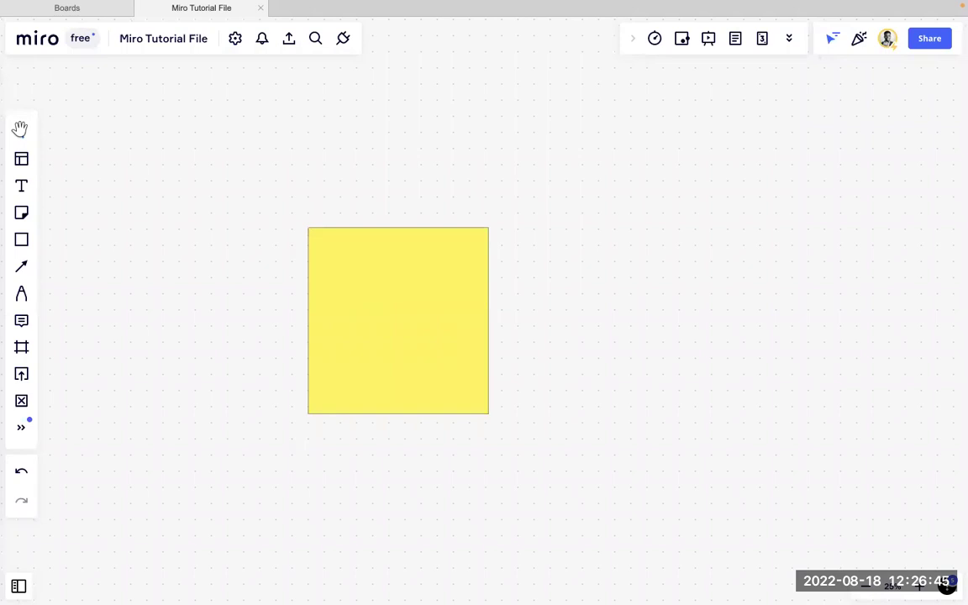
{"action": "left_click", "coordinate": [443, 352]}
{"action": "left_click_drag", "start_coordinate": [443, 353], "coordinate": [498, 326]}
Step: Turn on Snap to grid for the board's dot grid
{"action": "left_click", "coordinate": [236, 40]}
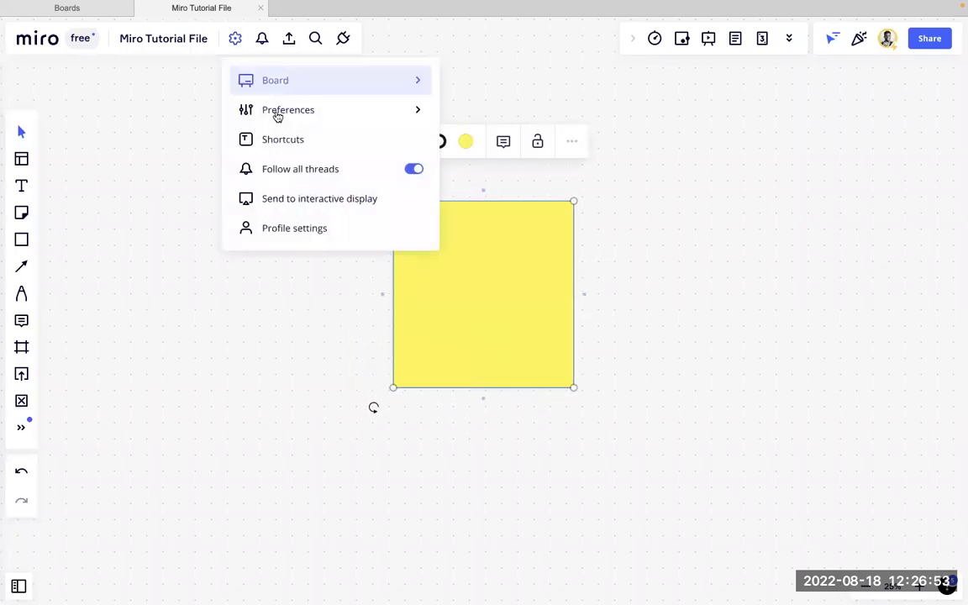
{"action": "mouse_move", "coordinate": [348, 113]}
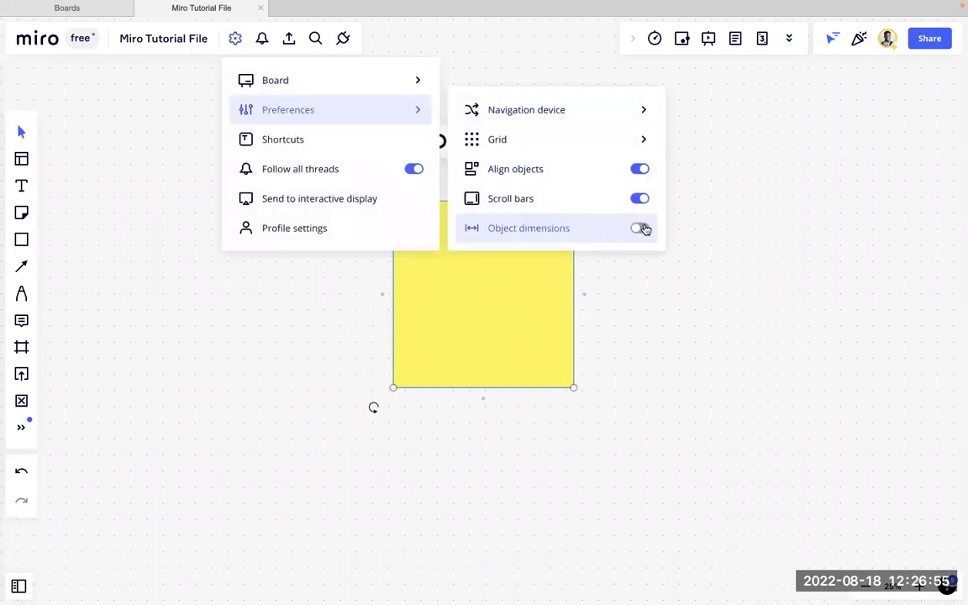
{"action": "mouse_move", "coordinate": [400, 73]}
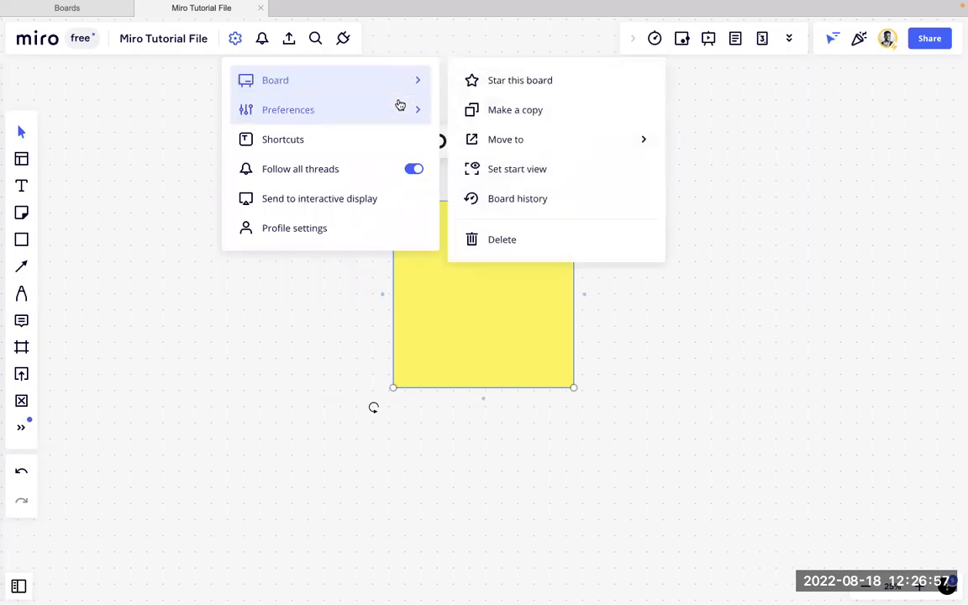
{"action": "mouse_move", "coordinate": [398, 113]}
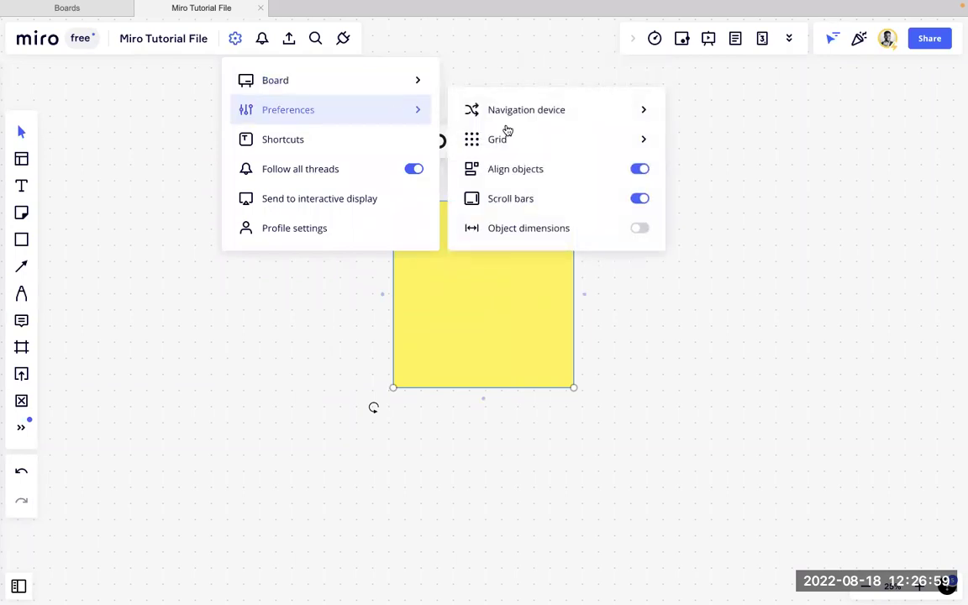
{"action": "mouse_move", "coordinate": [579, 141]}
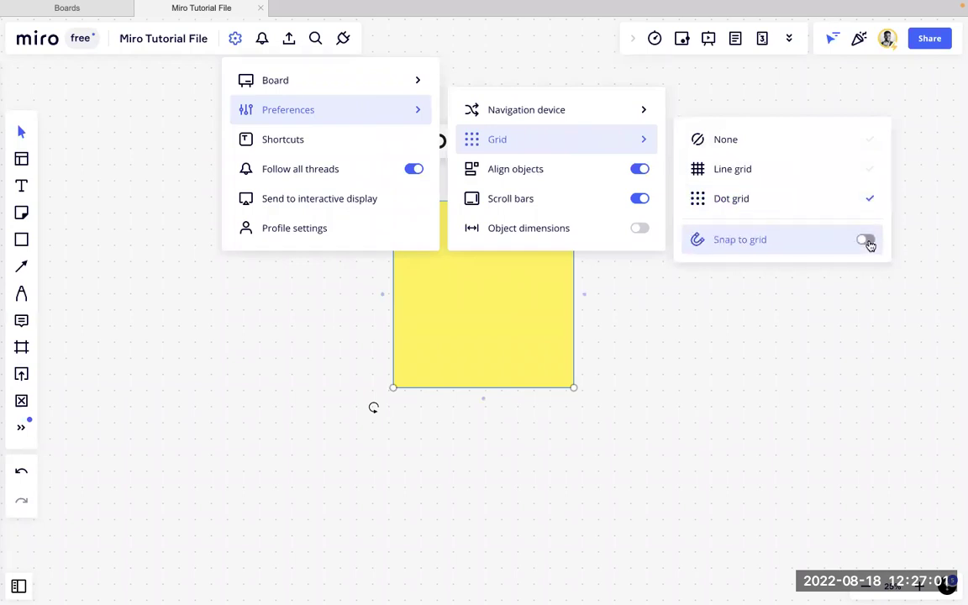
{"action": "left_click", "coordinate": [866, 241]}
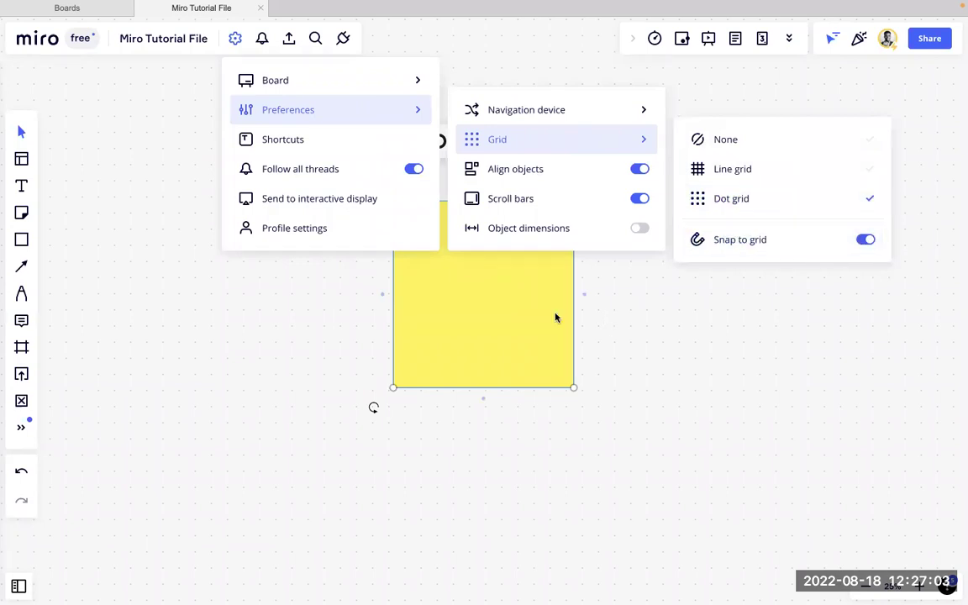
Step: Shift the yellow square slightly to demonstrate it snapping to the grid dots, leaving it selected
{"action": "left_click", "coordinate": [436, 288]}
{"action": "left_click_drag", "start_coordinate": [436, 288], "coordinate": [426, 288]}
{"action": "left_click", "coordinate": [404, 210]}
{"action": "scroll", "coordinate": [405, 209], "scroll_direction": "up", "scroll_amount": 5}
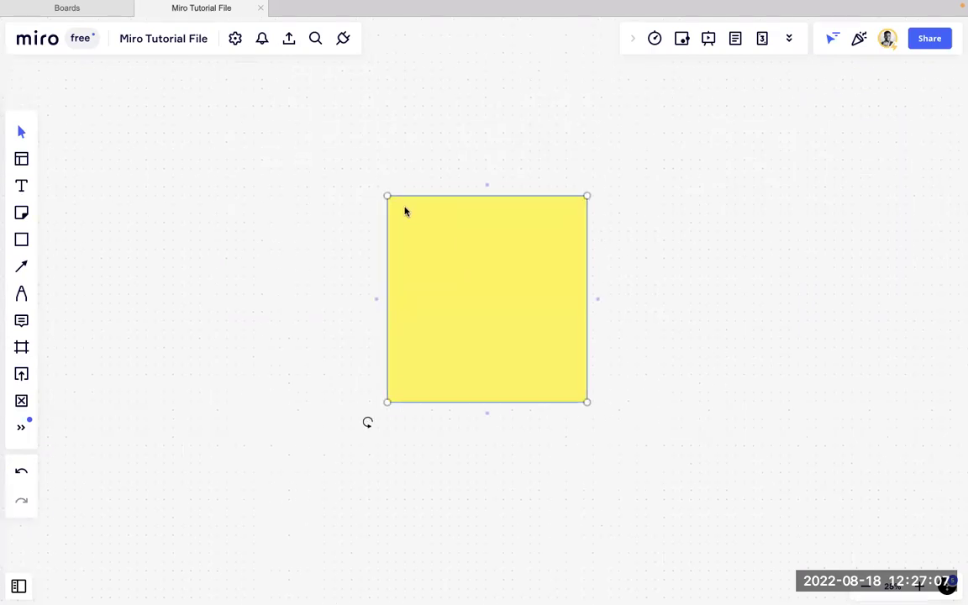
{"action": "left_click_drag", "start_coordinate": [370, 183], "coordinate": [376, 185]}
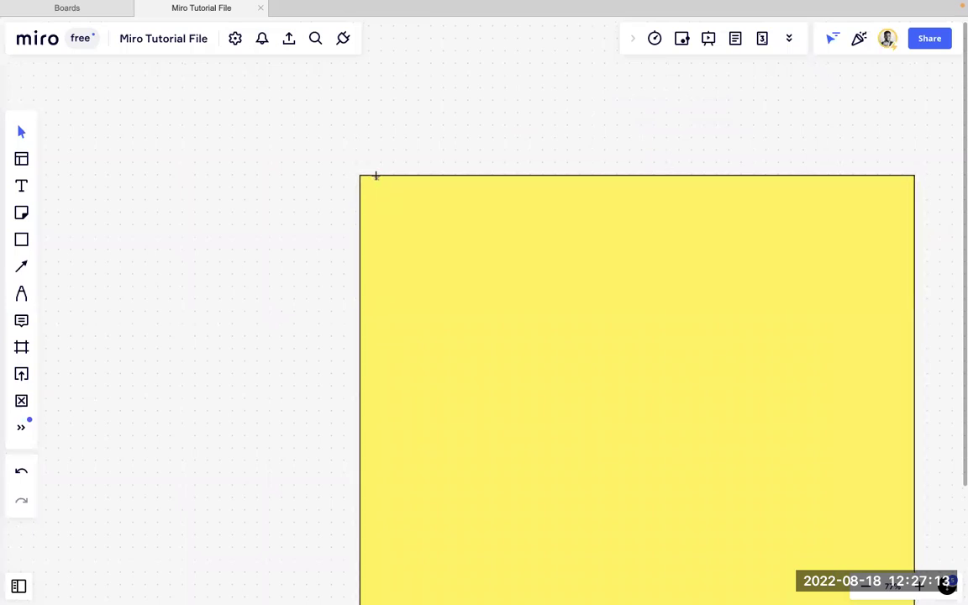
{"action": "left_click", "coordinate": [384, 189]}
{"action": "scroll", "coordinate": [385, 184], "scroll_direction": "down", "scroll_amount": 2}
{"action": "scroll", "coordinate": [385, 184], "scroll_direction": "down", "scroll_amount": 6}
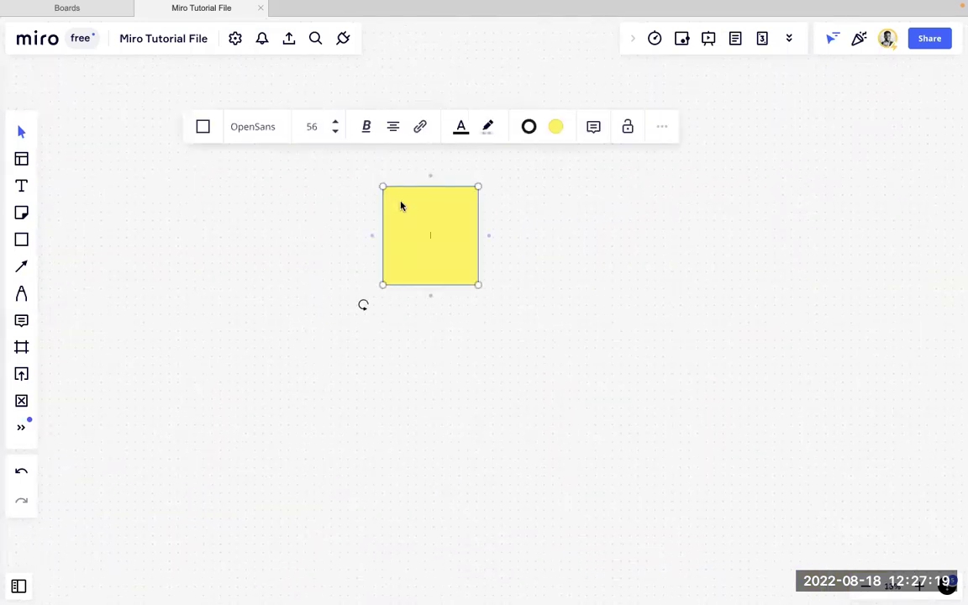
{"action": "scroll", "coordinate": [398, 206], "scroll_direction": "up", "scroll_amount": 3}
{"action": "scroll", "coordinate": [413, 190], "scroll_direction": "down", "scroll_amount": 1}
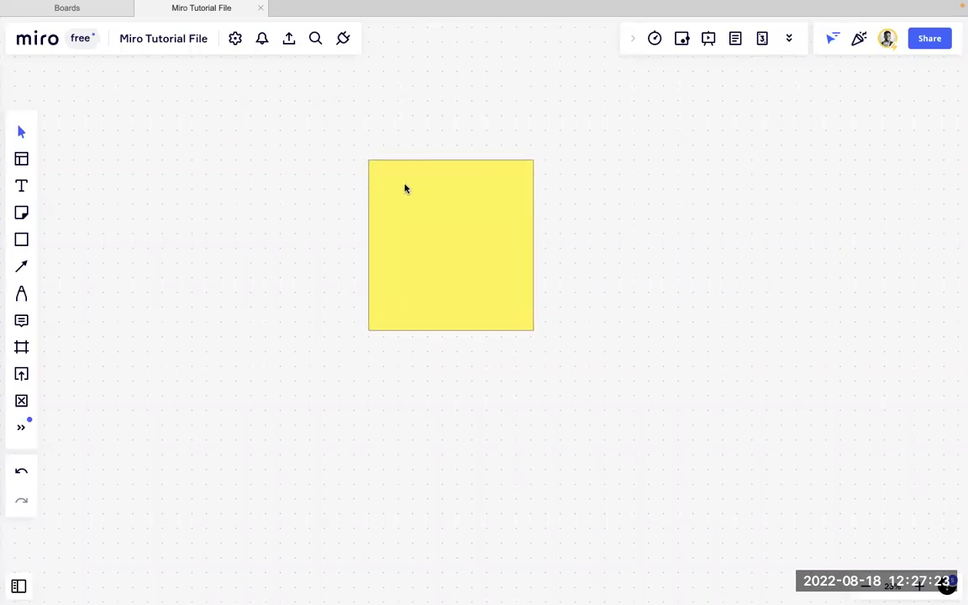
{"action": "left_click_drag", "start_coordinate": [408, 188], "coordinate": [423, 187]}
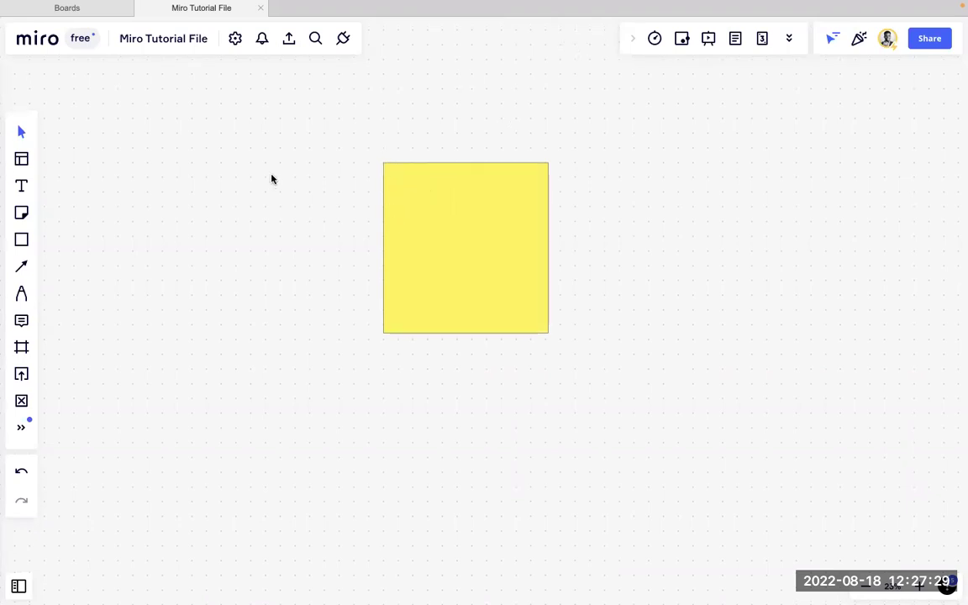
{"action": "scroll", "coordinate": [270, 177], "scroll_direction": "up", "scroll_amount": 3}
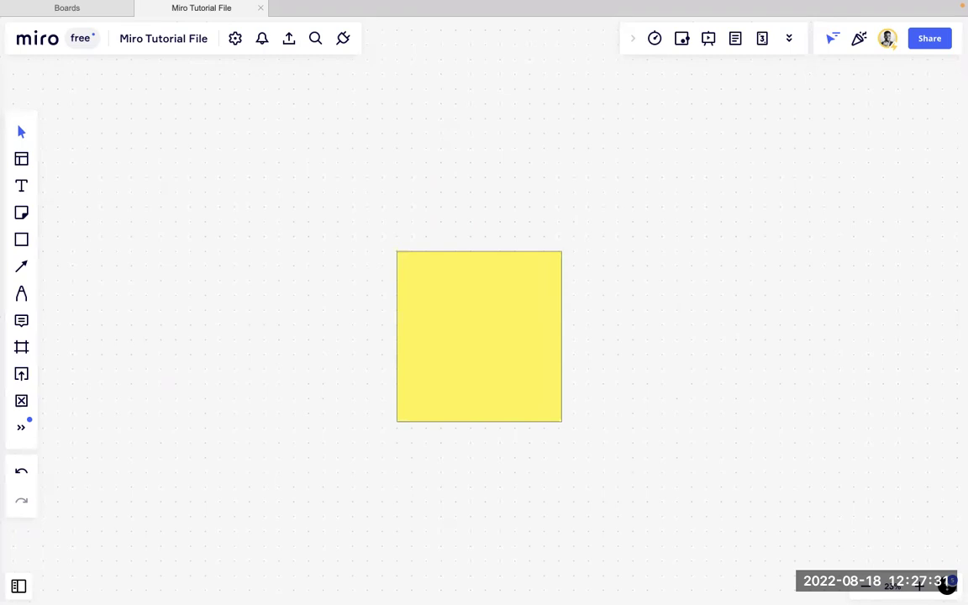
{"action": "left_click", "coordinate": [471, 264]}
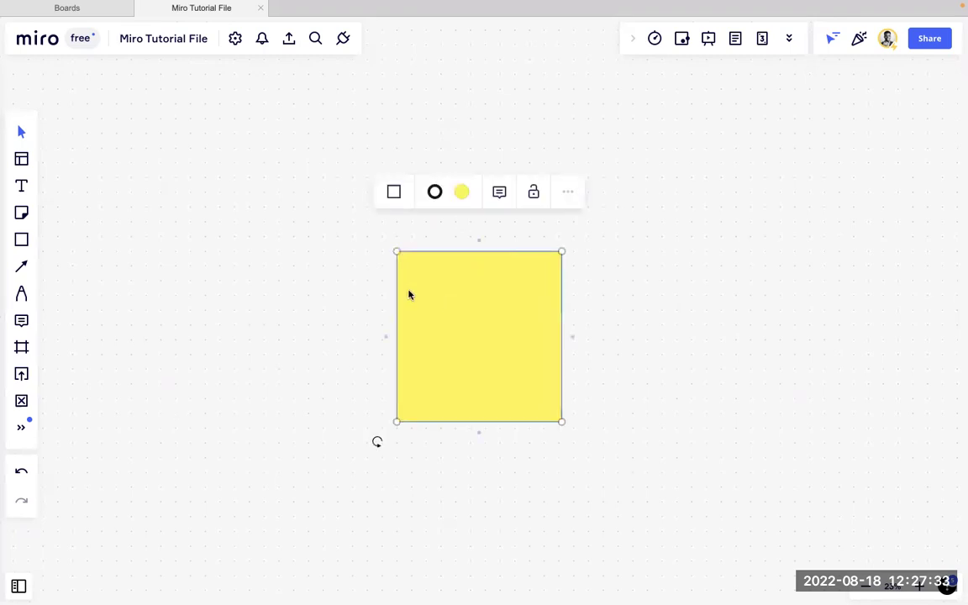
Step: Turn off the board's scroll bars, comparing board navigation with and without them
{"action": "left_click", "coordinate": [234, 42]}
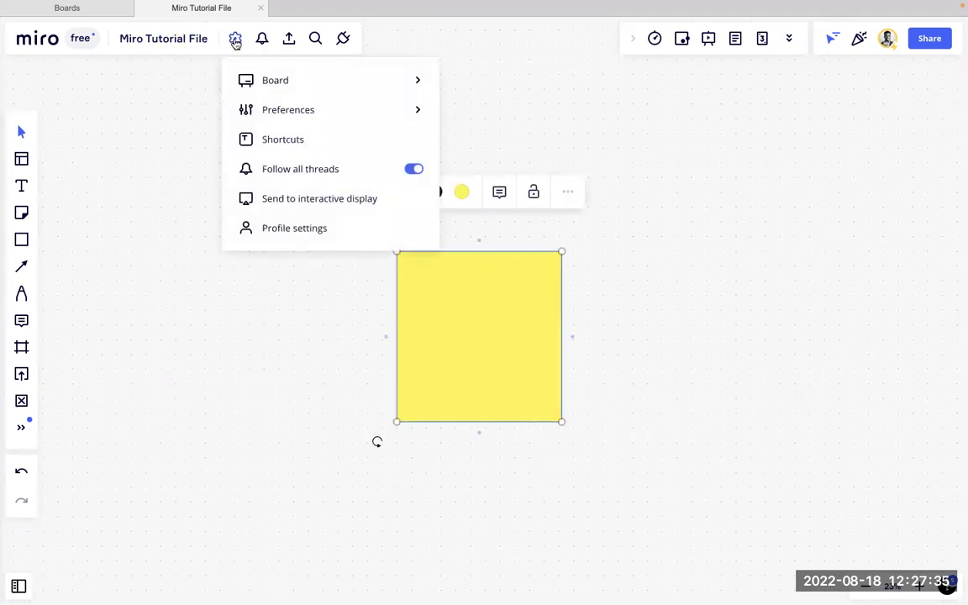
{"action": "mouse_move", "coordinate": [387, 123]}
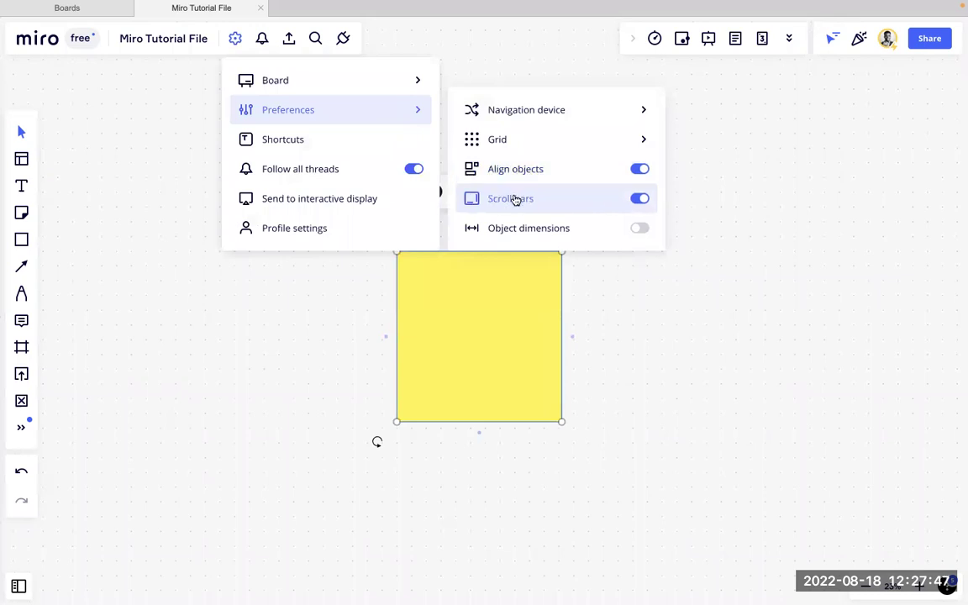
{"action": "scroll", "coordinate": [758, 290], "scroll_direction": "down", "scroll_amount": 1}
{"action": "scroll", "coordinate": [758, 290], "scroll_direction": "down", "scroll_amount": 5}
{"action": "scroll", "coordinate": [758, 290], "scroll_direction": "up", "scroll_amount": 5}
{"action": "scroll", "coordinate": [758, 290], "scroll_direction": "right", "scroll_amount": 5}
{"action": "scroll", "coordinate": [758, 290], "scroll_direction": "left", "scroll_amount": 6}
{"action": "left_click", "coordinate": [639, 199]}
{"action": "scroll", "coordinate": [715, 254], "scroll_direction": "down", "scroll_amount": 5}
{"action": "scroll", "coordinate": [715, 254], "scroll_direction": "up", "scroll_amount": 1}
{"action": "scroll", "coordinate": [716, 255], "scroll_direction": "up", "scroll_amount": 3}
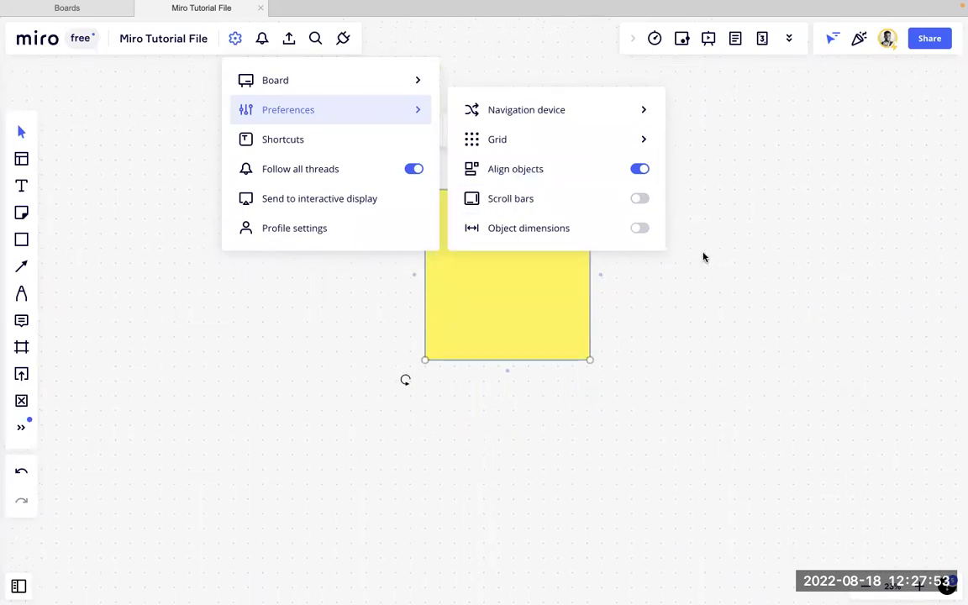
{"action": "scroll", "coordinate": [716, 255], "scroll_direction": "left", "scroll_amount": 1}
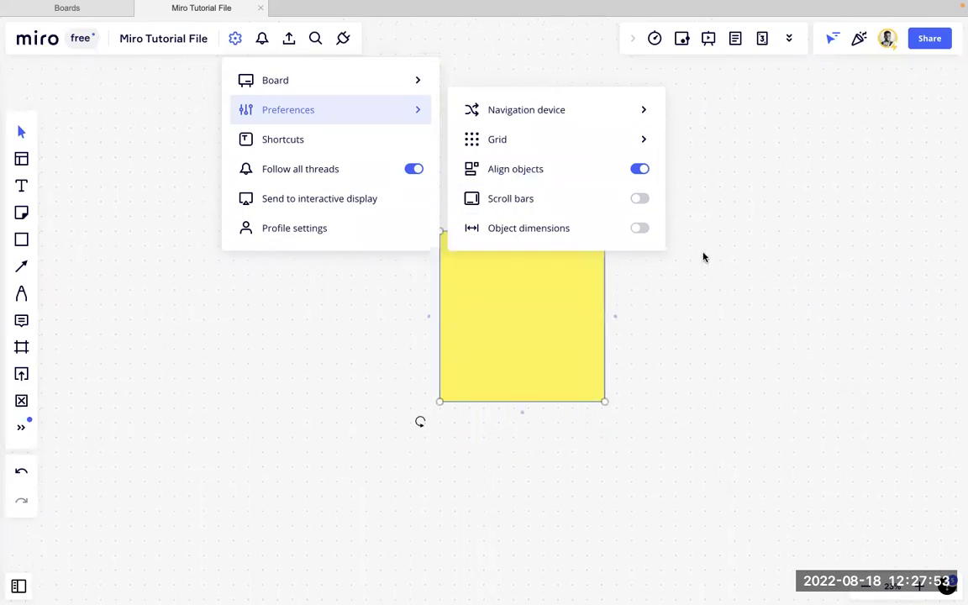
Step: Turn the board's scroll bars back on and take the Miro window out of full screen
{"action": "left_click", "coordinate": [640, 199]}
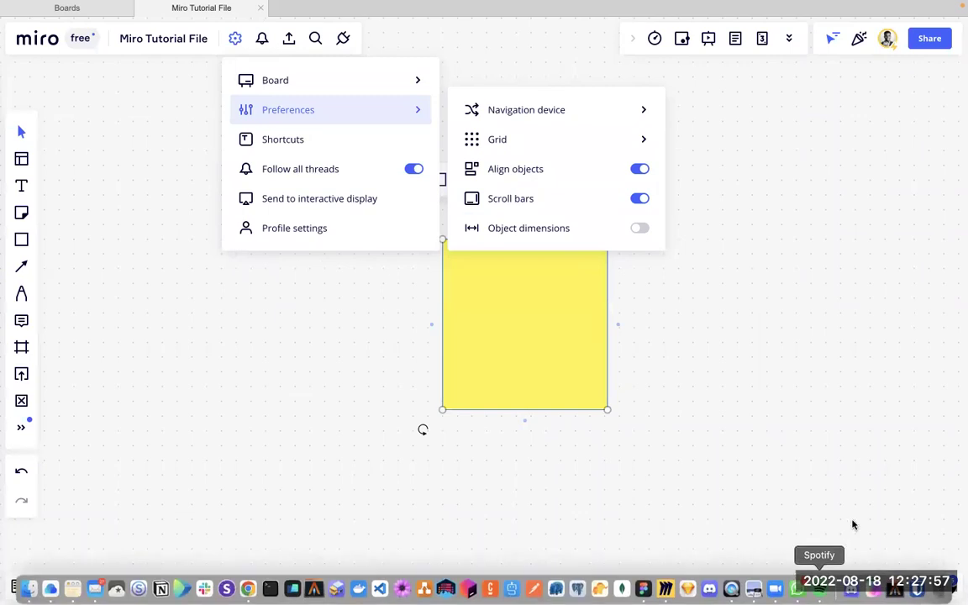
{"action": "left_click", "coordinate": [800, 520]}
{"action": "mouse_move", "coordinate": [160, 1]}
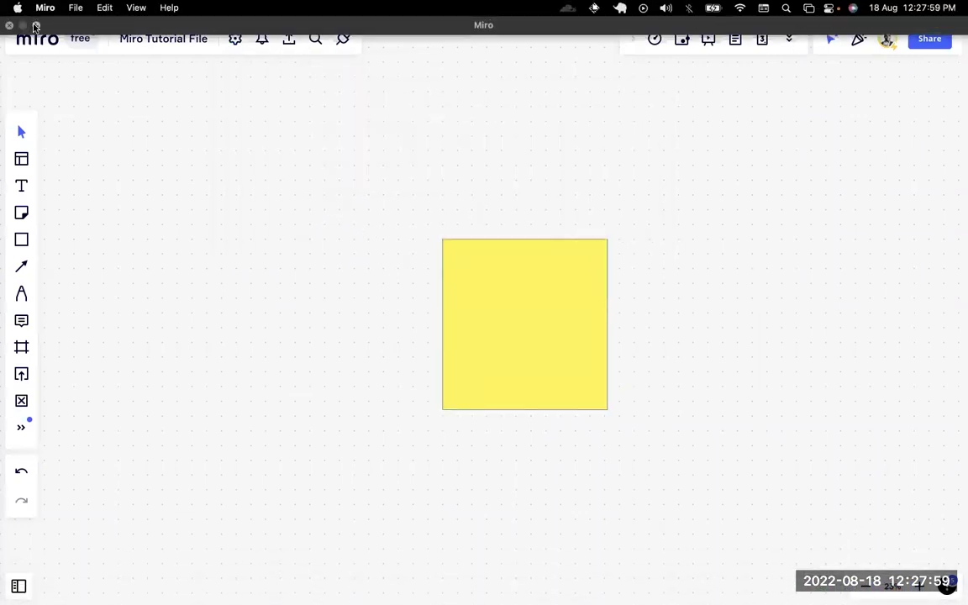
{"action": "left_click", "coordinate": [34, 26]}
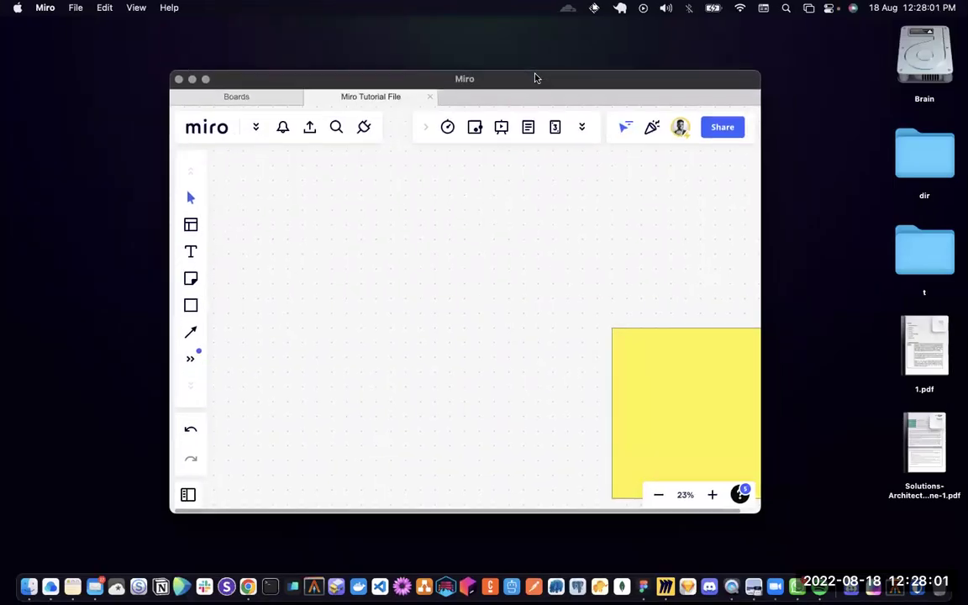
Step: Examine the board's scroll bars around the yellow square at different zoom levels in the smaller window, then restore full screen
{"action": "scroll", "coordinate": [299, 504], "scroll_direction": "down", "scroll_amount": 5}
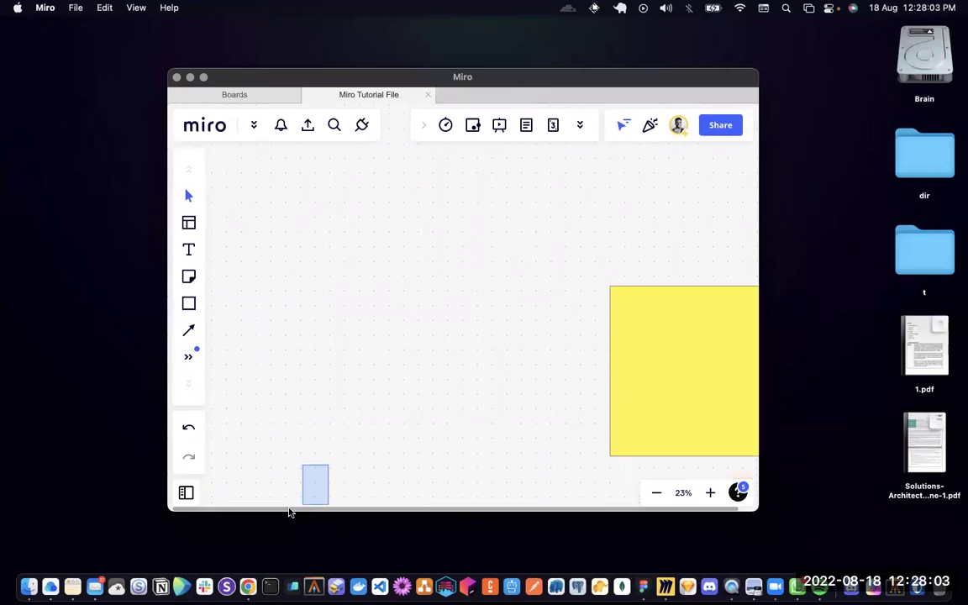
{"action": "scroll", "coordinate": [511, 391], "scroll_direction": "right", "scroll_amount": 5}
{"action": "scroll", "coordinate": [510, 391], "scroll_direction": "up", "scroll_amount": 3}
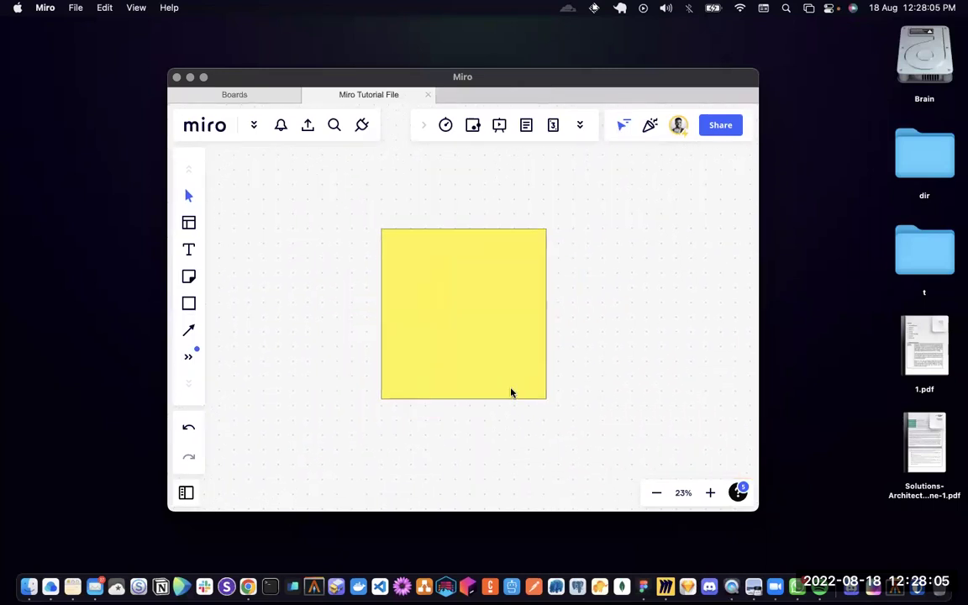
{"action": "scroll", "coordinate": [510, 393], "scroll_direction": "up", "scroll_amount": 10}
{"action": "scroll", "coordinate": [510, 392], "scroll_direction": "up", "scroll_amount": 4}
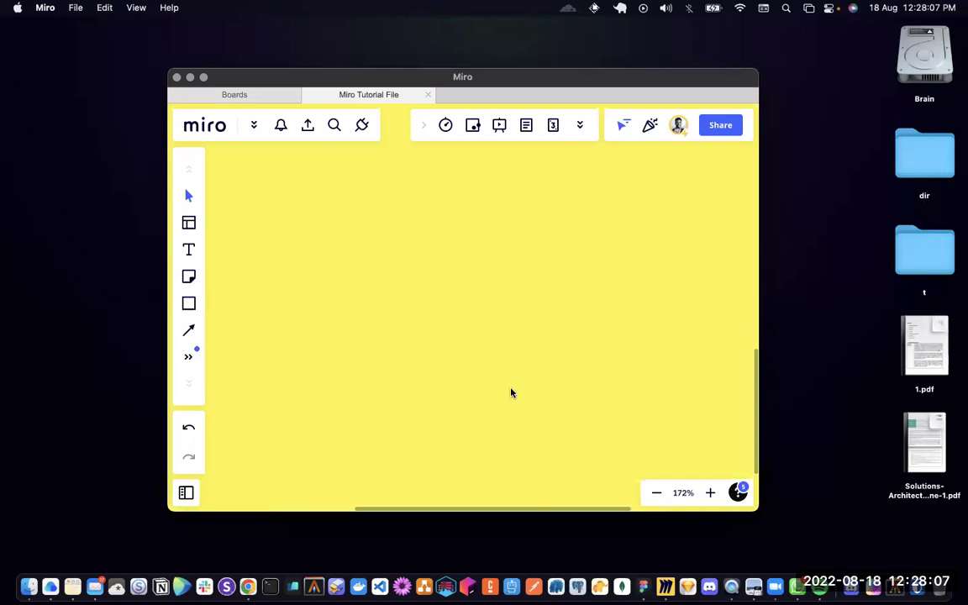
{"action": "scroll", "coordinate": [648, 363], "scroll_direction": "down", "scroll_amount": 10}
{"action": "scroll", "coordinate": [650, 363], "scroll_direction": "right", "scroll_amount": 3}
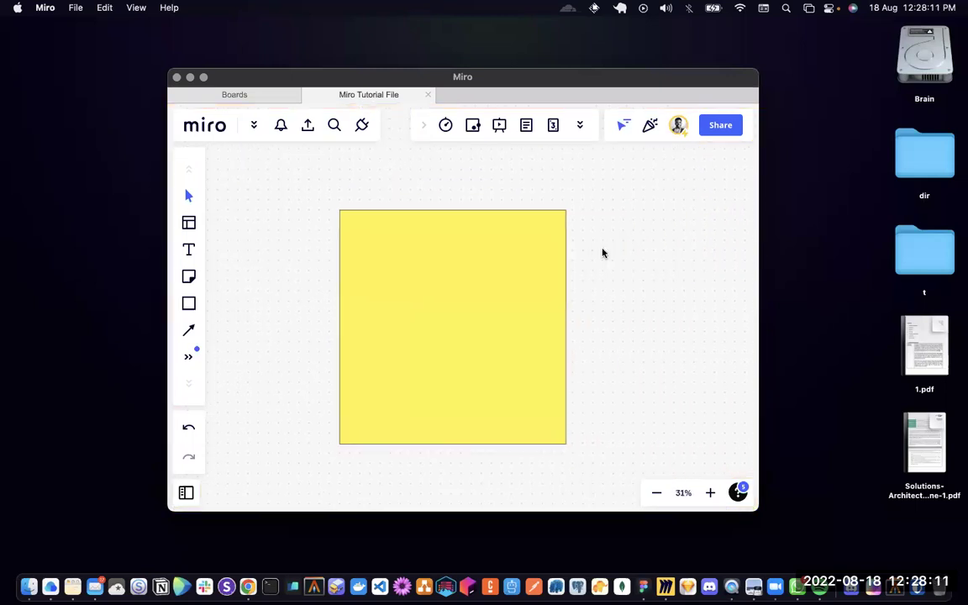
{"action": "left_click", "coordinate": [203, 76]}
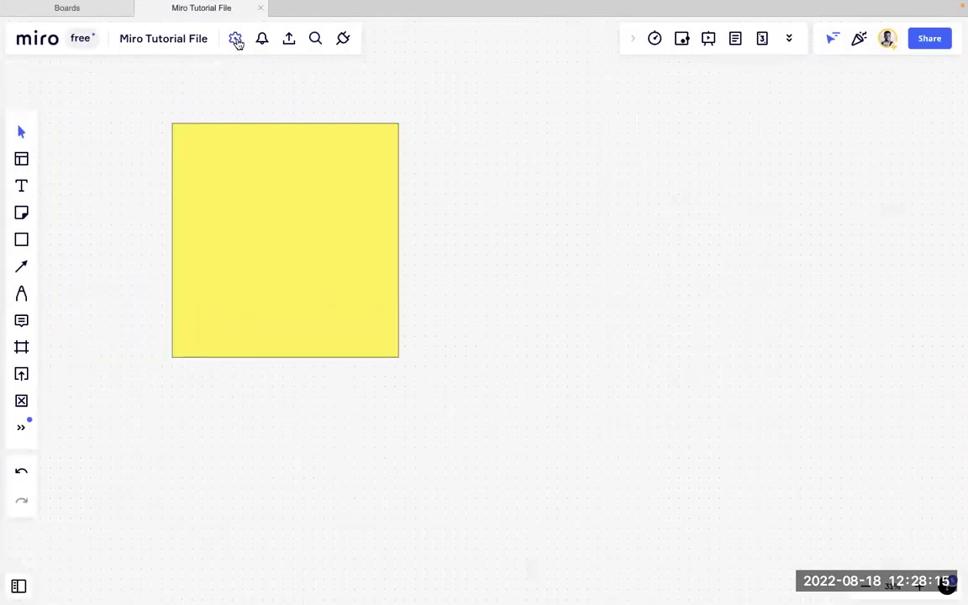
Step: Turn on Object dimensions in the board preferences
{"action": "left_click", "coordinate": [236, 39]}
{"action": "mouse_move", "coordinate": [357, 112]}
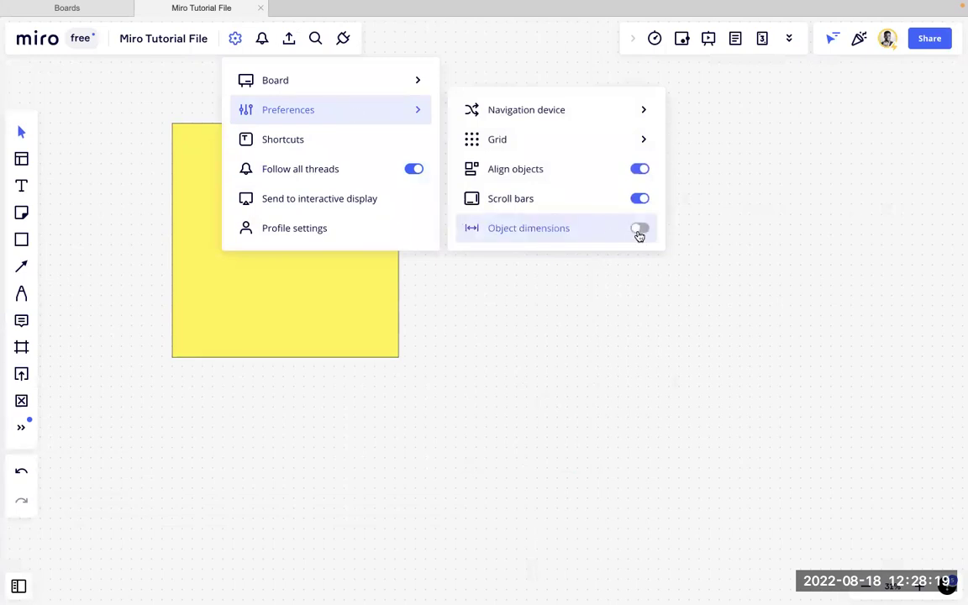
{"action": "scroll", "coordinate": [557, 315], "scroll_direction": "right", "scroll_amount": 3}
{"action": "scroll", "coordinate": [557, 315], "scroll_direction": "left", "scroll_amount": 8}
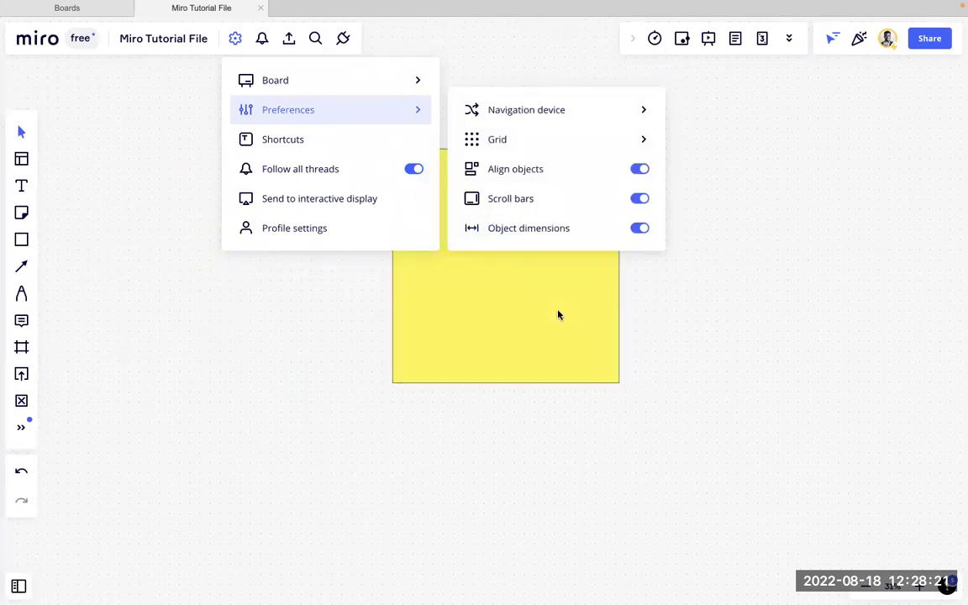
Step: Select the yellow square and examine it at several zoom levels for displayed dimensions, then deselect it
{"action": "left_click", "coordinate": [557, 323]}
{"action": "left_click", "coordinate": [556, 338]}
{"action": "scroll", "coordinate": [556, 337], "scroll_direction": "up", "scroll_amount": 5}
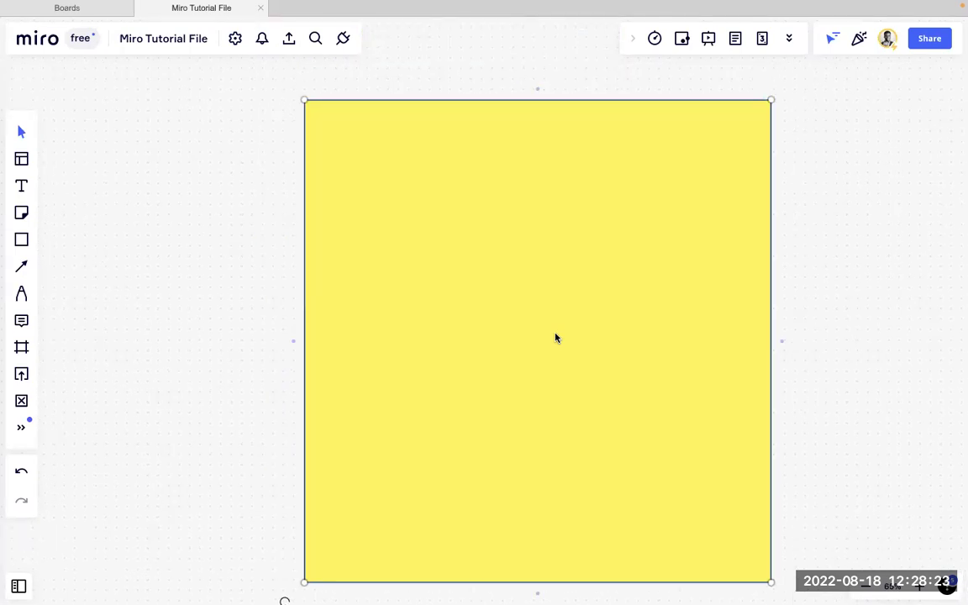
{"action": "scroll", "coordinate": [555, 337], "scroll_direction": "up", "scroll_amount": 3}
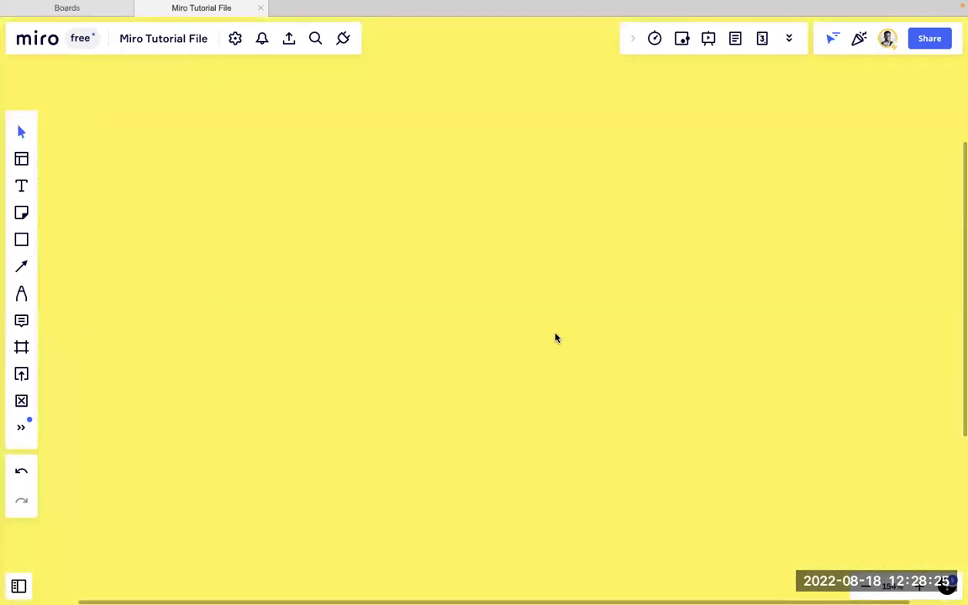
{"action": "scroll", "coordinate": [556, 337], "scroll_direction": "up", "scroll_amount": 2}
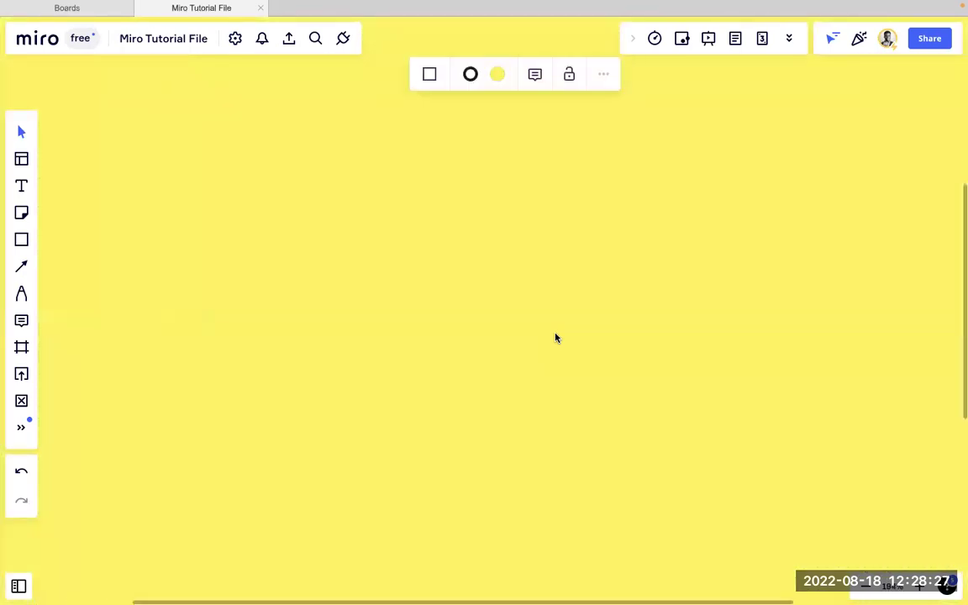
{"action": "scroll", "coordinate": [556, 338], "scroll_direction": "down", "scroll_amount": 3}
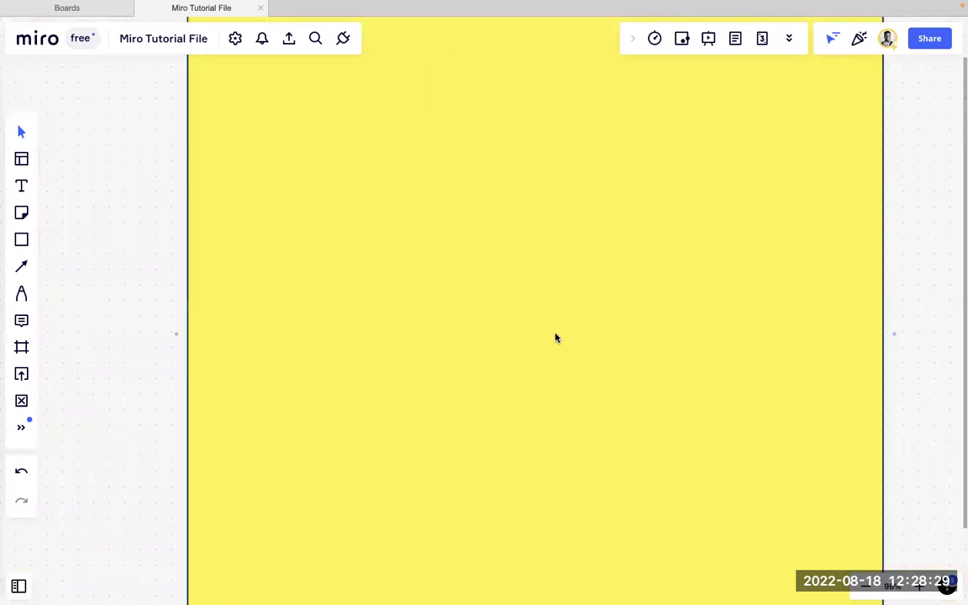
{"action": "scroll", "coordinate": [556, 338], "scroll_direction": "down", "scroll_amount": 3}
{"action": "scroll", "coordinate": [555, 338], "scroll_direction": "right", "scroll_amount": 2}
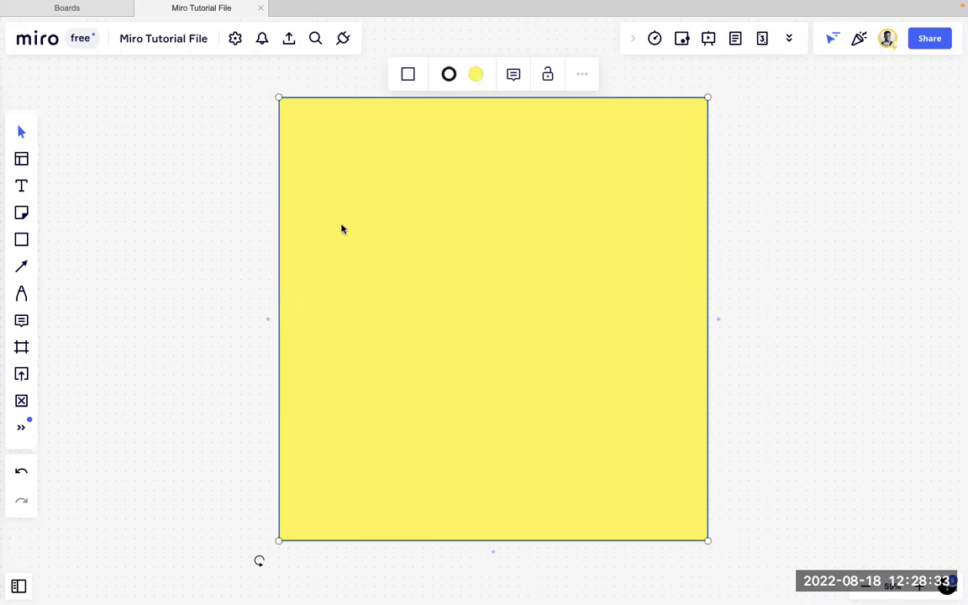
{"action": "key", "text": "Escape"}
Step: Check the Object dimensions preference, then resize the yellow square into a shorter, narrower landscape rectangle
{"action": "left_click", "coordinate": [236, 38]}
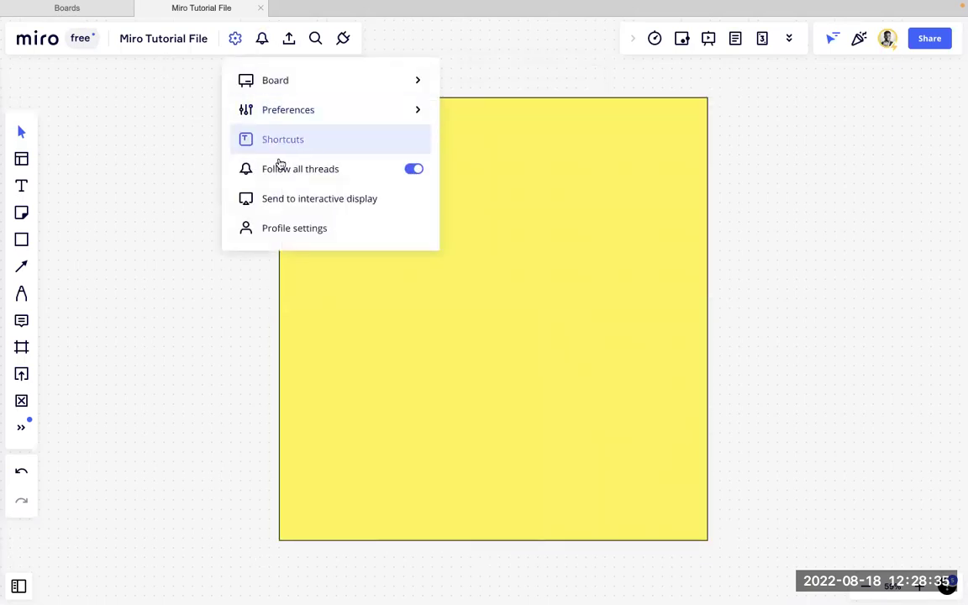
{"action": "mouse_move", "coordinate": [309, 114]}
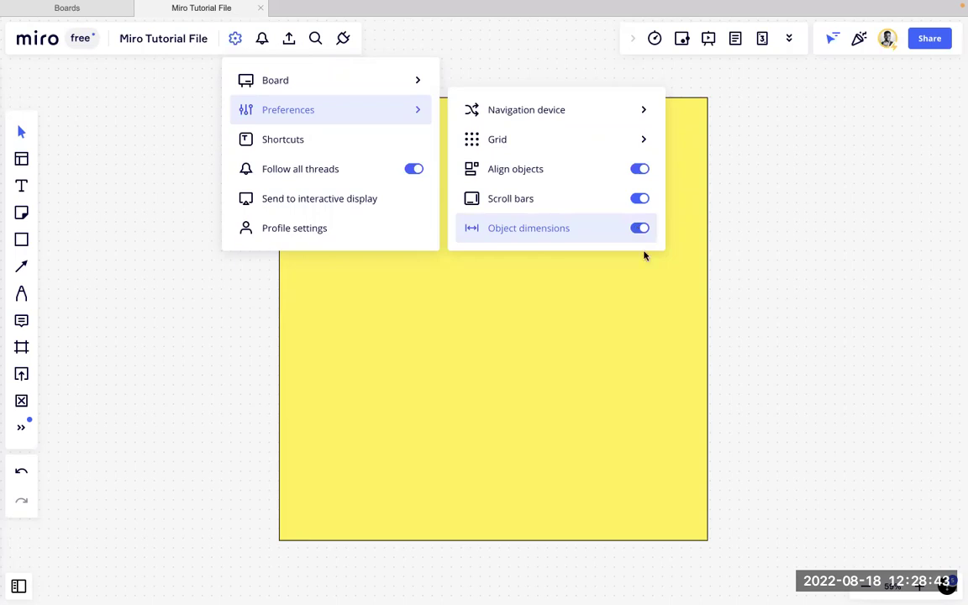
{"action": "left_click", "coordinate": [650, 330]}
{"action": "left_click_drag", "start_coordinate": [751, 311], "coordinate": [757, 318]}
{"action": "key", "text": "Delete"}
{"action": "left_click", "coordinate": [644, 318]}
{"action": "left_click_drag", "start_coordinate": [708, 319], "coordinate": [791, 352]}
{"action": "left_click_drag", "start_coordinate": [668, 588], "coordinate": [681, 385]}
{"action": "left_click_drag", "start_coordinate": [797, 225], "coordinate": [653, 227]}
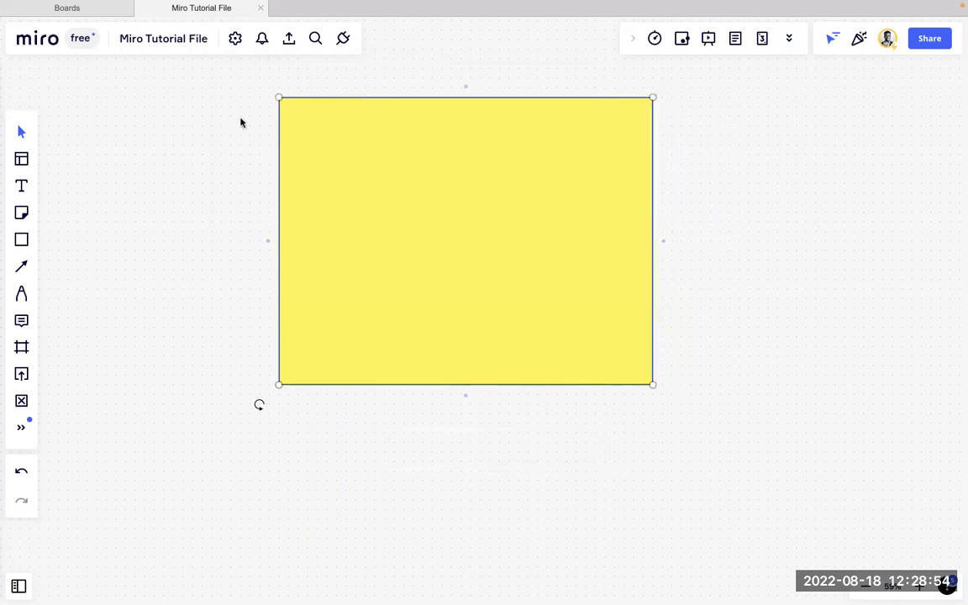
Step: Turn off Object dimensions in the board preferences and deselect the yellow rectangle
{"action": "left_click", "coordinate": [234, 39]}
{"action": "mouse_move", "coordinate": [294, 119]}
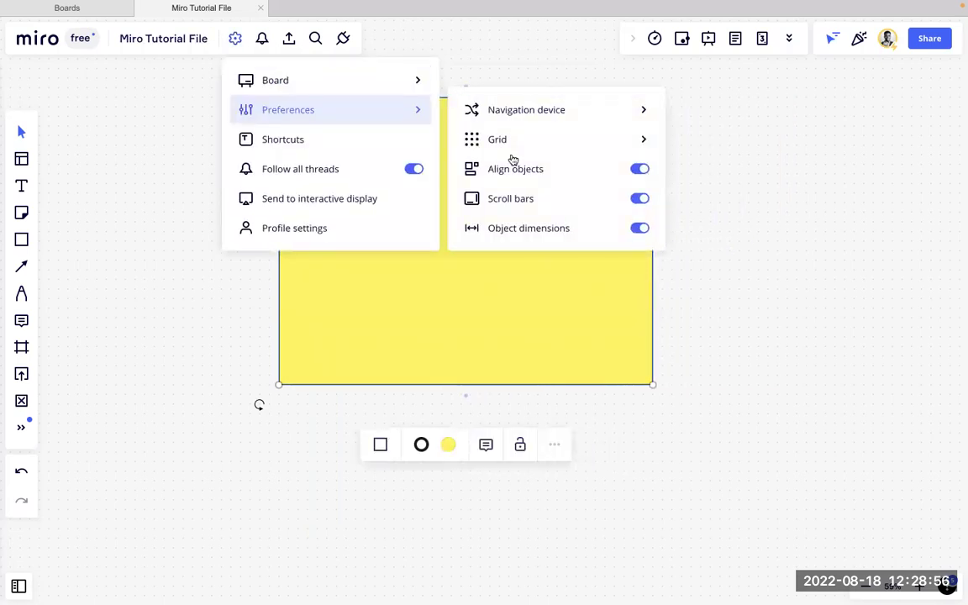
{"action": "left_click", "coordinate": [640, 229]}
{"action": "left_click", "coordinate": [682, 260]}
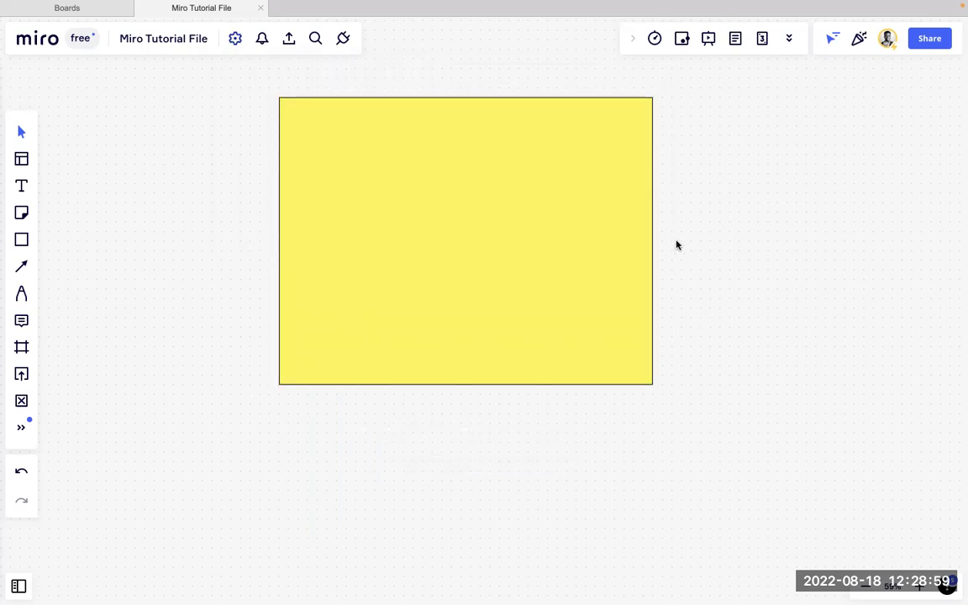
Step: Resize the yellow rectangle with Object dimensions off, making it narrower and taller, close to a square
{"action": "left_click", "coordinate": [656, 242]}
{"action": "left_click_drag", "start_coordinate": [652, 236], "coordinate": [787, 238]}
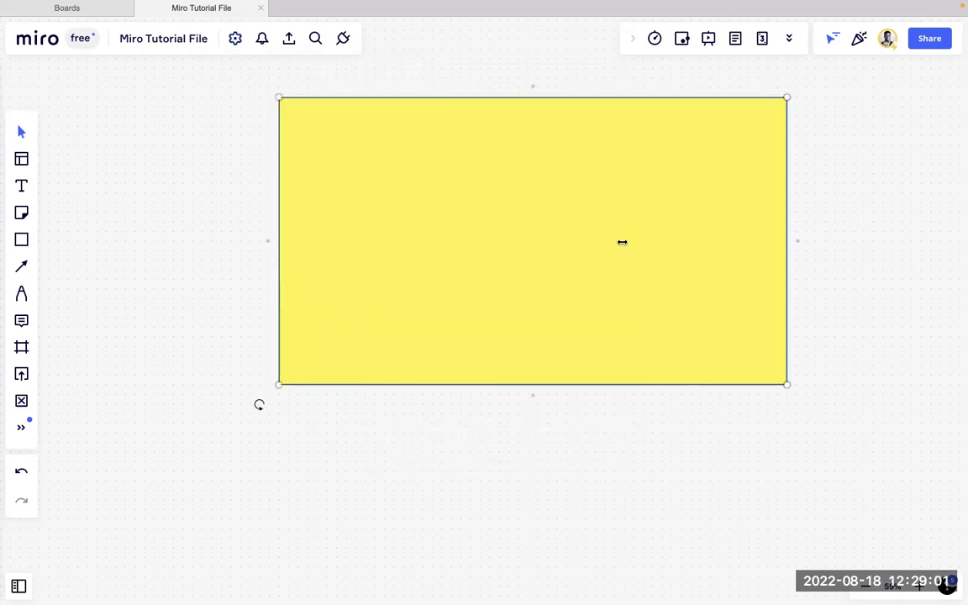
{"action": "left_click_drag", "start_coordinate": [622, 242], "coordinate": [624, 242]}
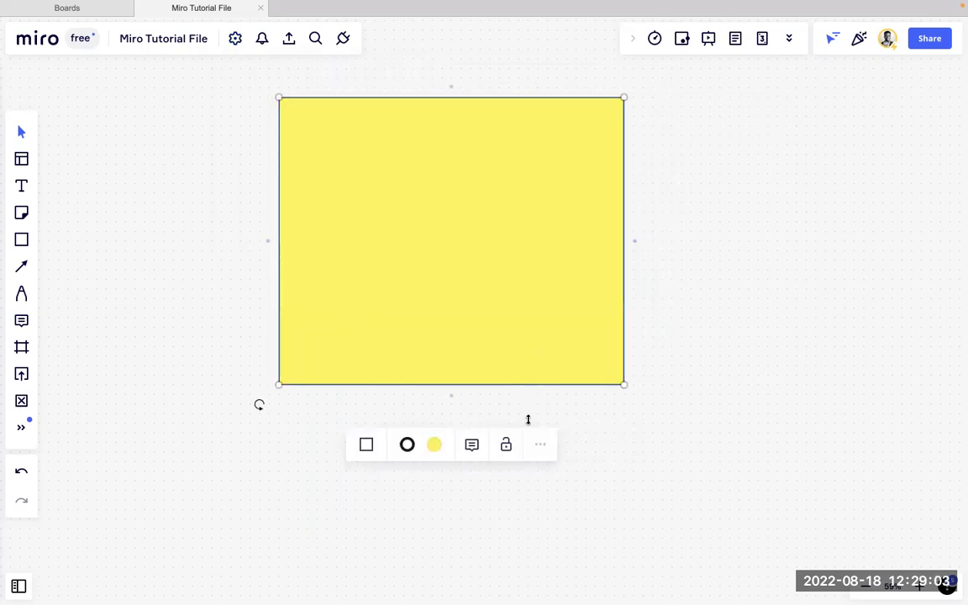
{"action": "left_click_drag", "start_coordinate": [528, 419], "coordinate": [528, 496]}
{"action": "key", "text": "Escape"}
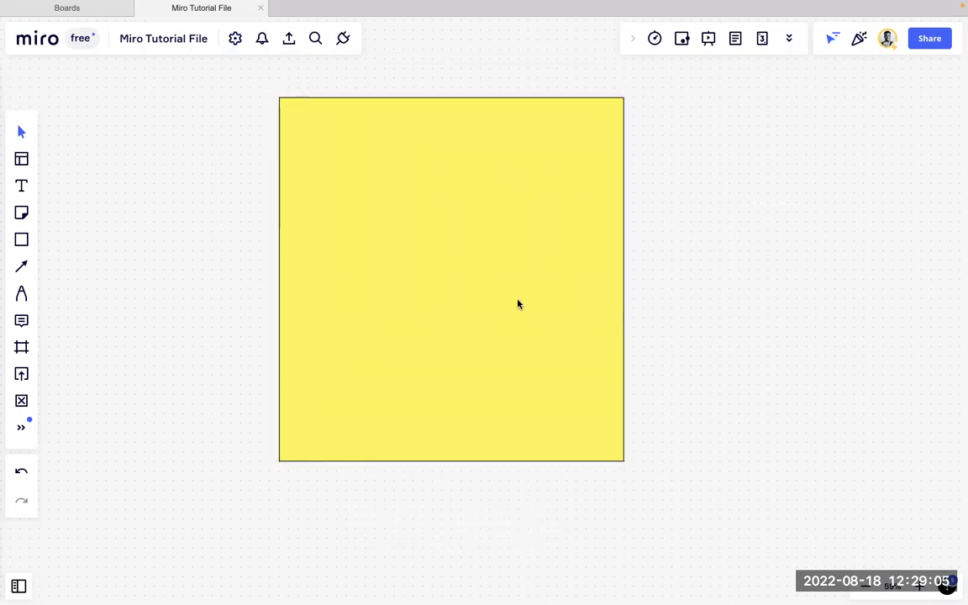
{"action": "scroll", "coordinate": [320, 269], "scroll_direction": "up", "scroll_amount": 2}
Step: Select the yellow shape and review the Board and Preferences options in the board settings
{"action": "left_click", "coordinate": [312, 160]}
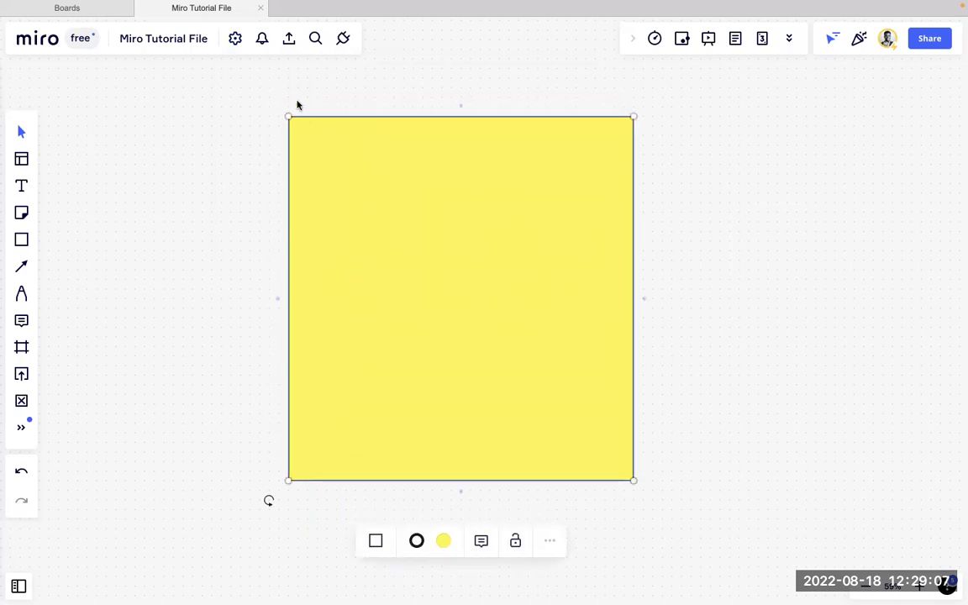
{"action": "scroll", "coordinate": [296, 101], "scroll_direction": "up", "scroll_amount": 2}
{"action": "left_click", "coordinate": [237, 39]}
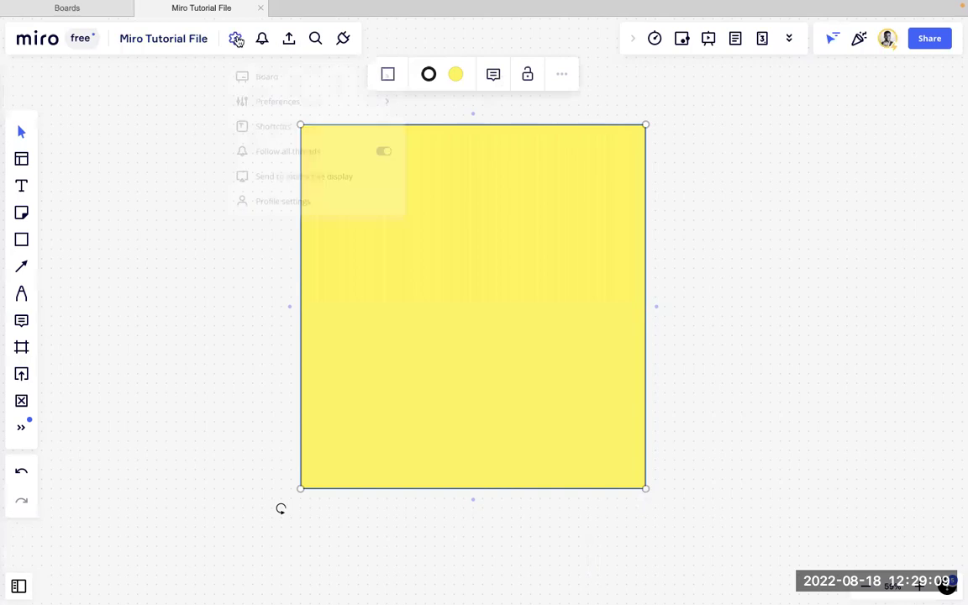
{"action": "mouse_move", "coordinate": [283, 84]}
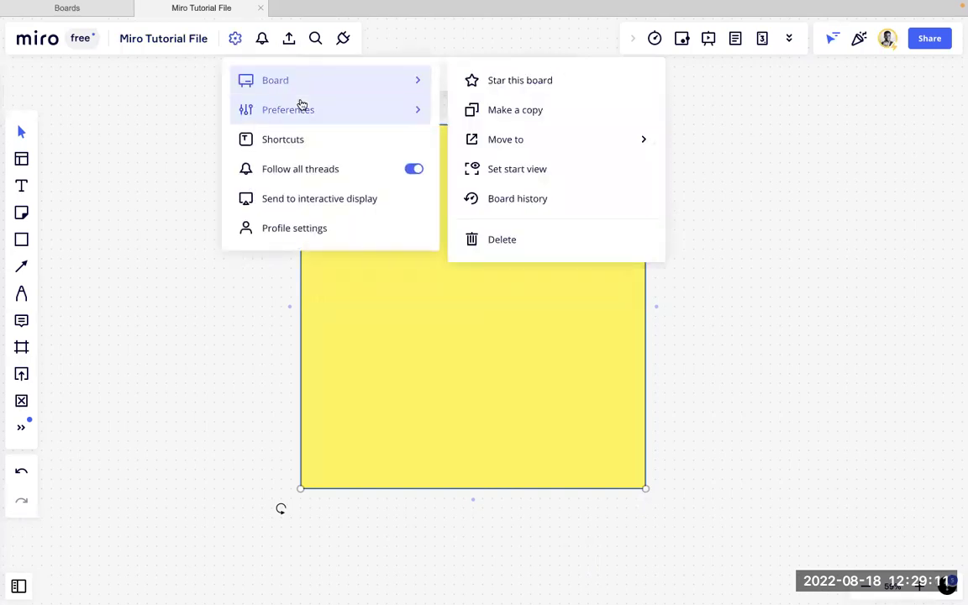
{"action": "mouse_move", "coordinate": [381, 116]}
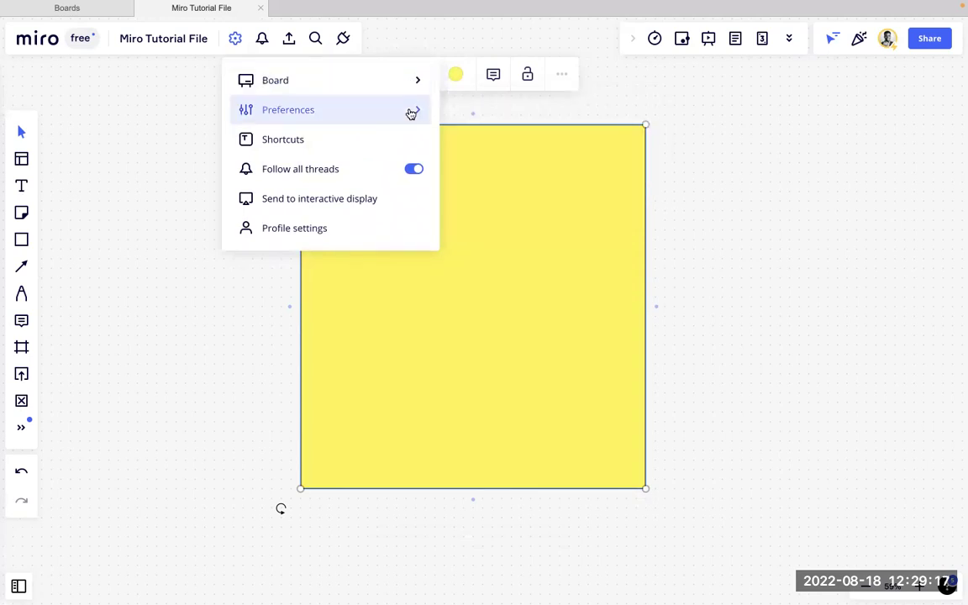
{"action": "mouse_move", "coordinate": [412, 111]}
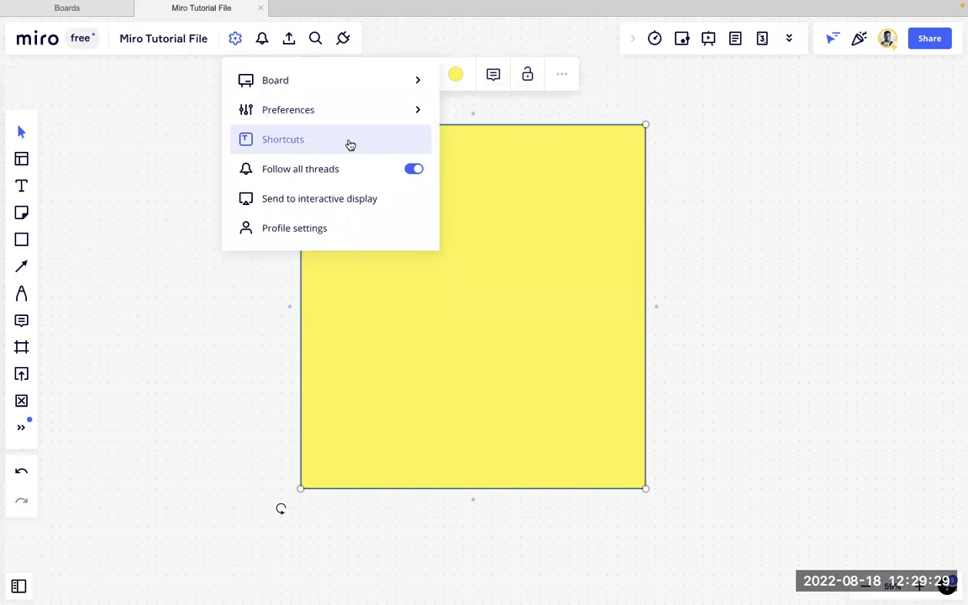
Step: Open the keyboard shortcuts list and skim through its Tools, General and Navigation sections
{"action": "left_click", "coordinate": [295, 147]}
{"action": "scroll", "coordinate": [517, 309], "scroll_direction": "down", "scroll_amount": 3}
{"action": "scroll", "coordinate": [517, 310], "scroll_direction": "down", "scroll_amount": 10}
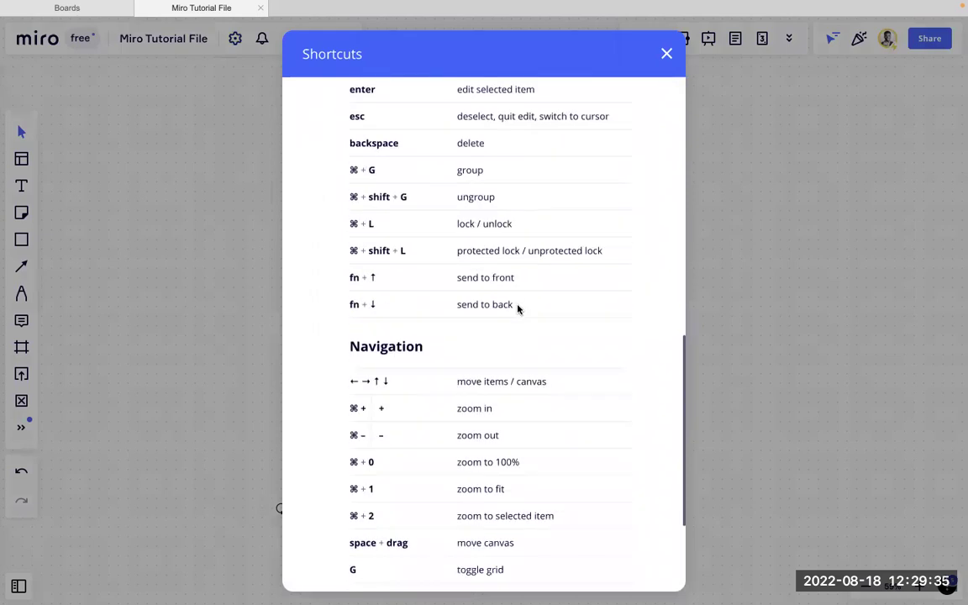
{"action": "scroll", "coordinate": [517, 309], "scroll_direction": "up", "scroll_amount": 10}
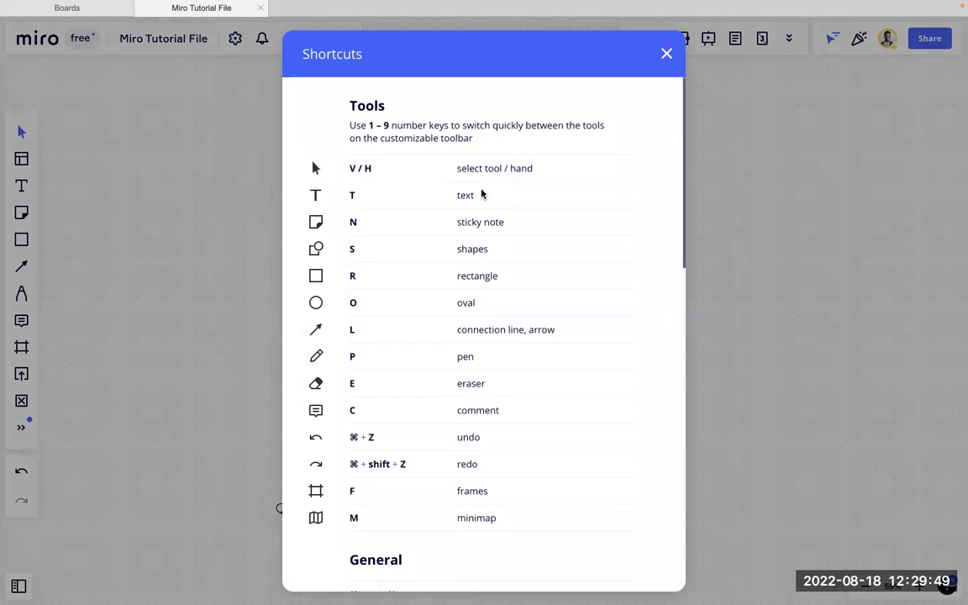
Step: Read through the Tools and General shortcuts, including copy, duplicate, multi-select, group and lock, and close the list
{"action": "scroll", "coordinate": [450, 252], "scroll_direction": "down", "scroll_amount": 5}
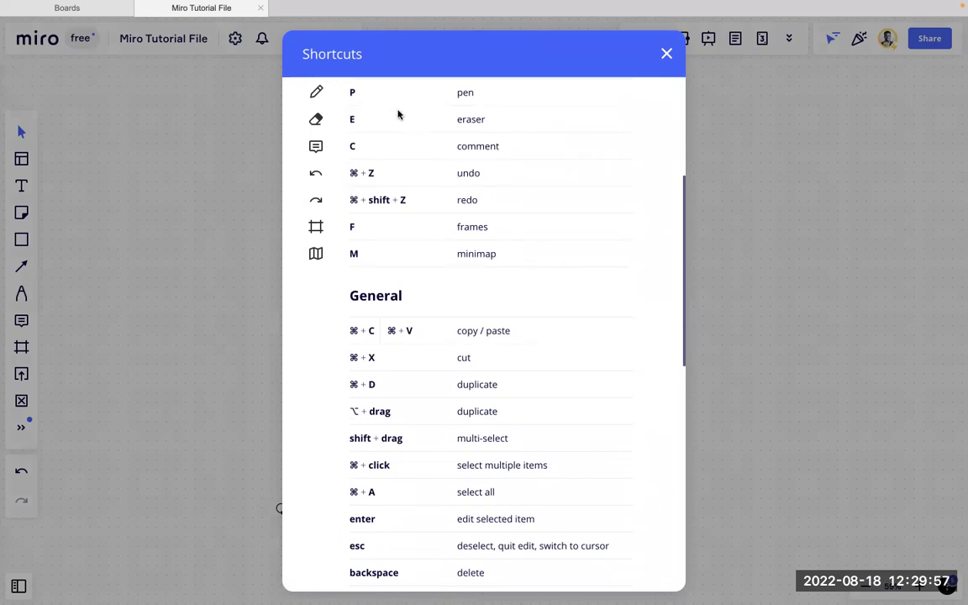
{"action": "scroll", "coordinate": [400, 405], "scroll_direction": "down", "scroll_amount": 3}
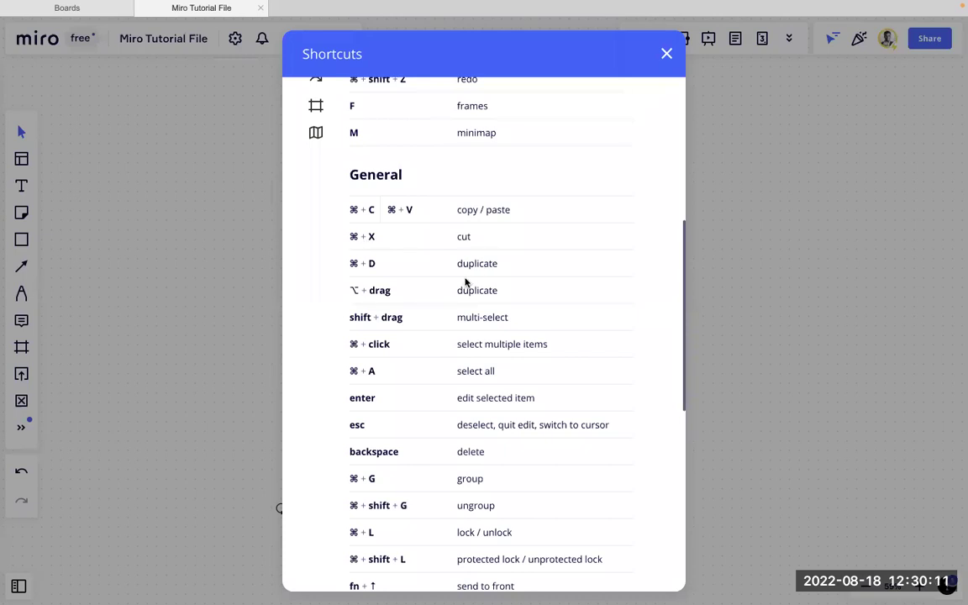
{"action": "scroll", "coordinate": [411, 340], "scroll_direction": "down", "scroll_amount": 5}
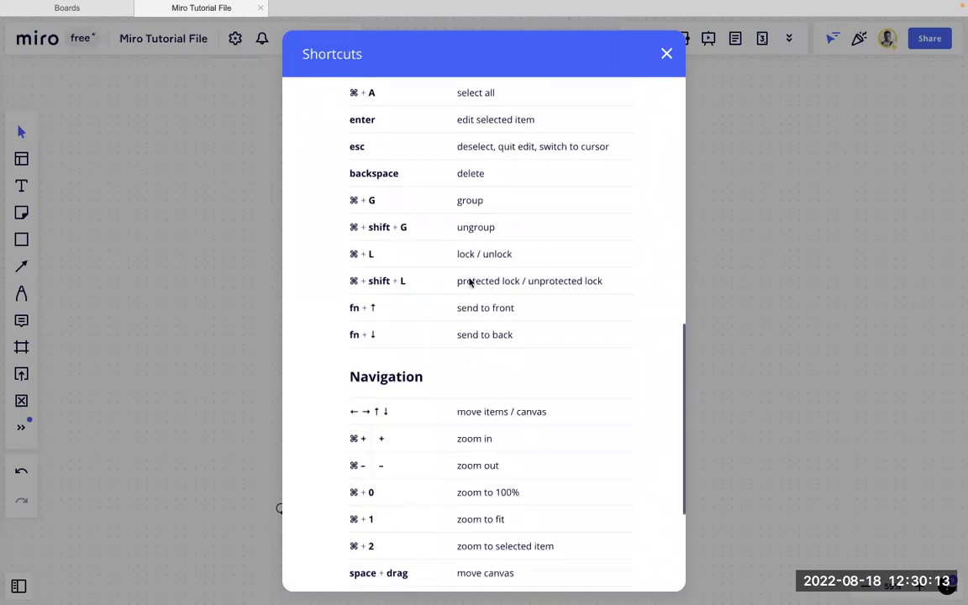
{"action": "scroll", "coordinate": [469, 280], "scroll_direction": "up", "scroll_amount": 3}
{"action": "scroll", "coordinate": [469, 281], "scroll_direction": "down", "scroll_amount": 4}
{"action": "scroll", "coordinate": [469, 281], "scroll_direction": "up", "scroll_amount": 6}
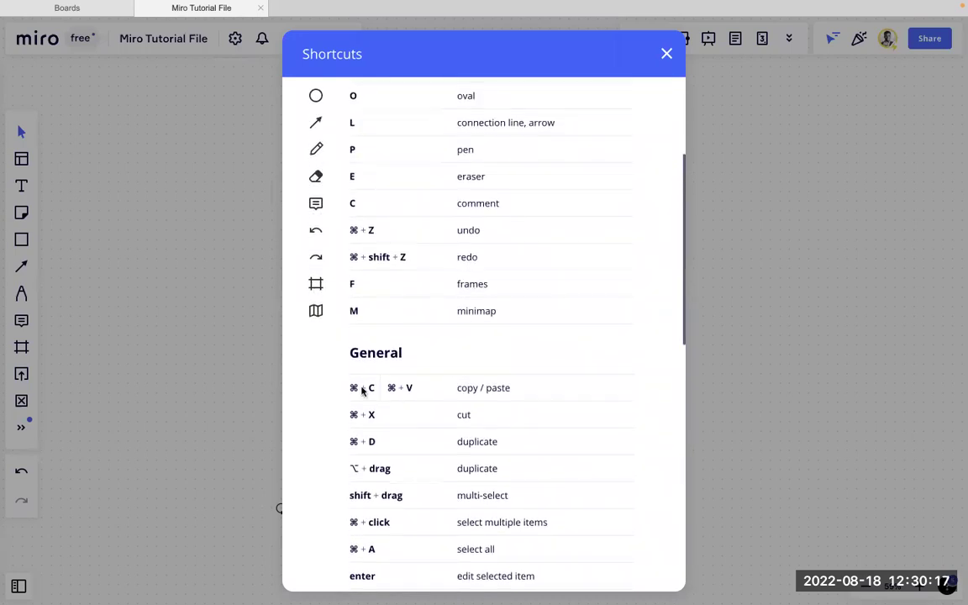
{"action": "scroll", "coordinate": [349, 388], "scroll_direction": "down", "scroll_amount": 5}
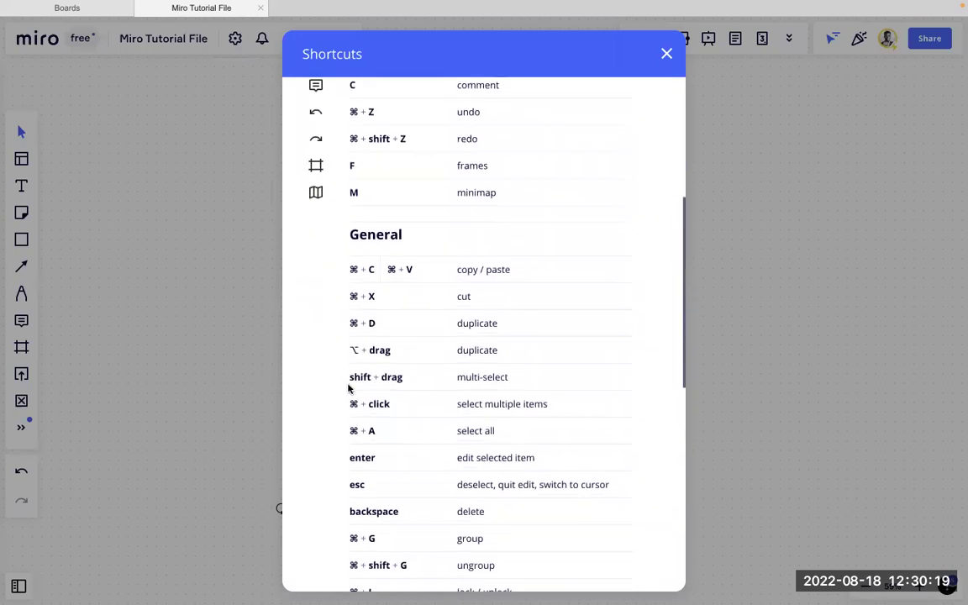
{"action": "scroll", "coordinate": [349, 387], "scroll_direction": "down", "scroll_amount": 1}
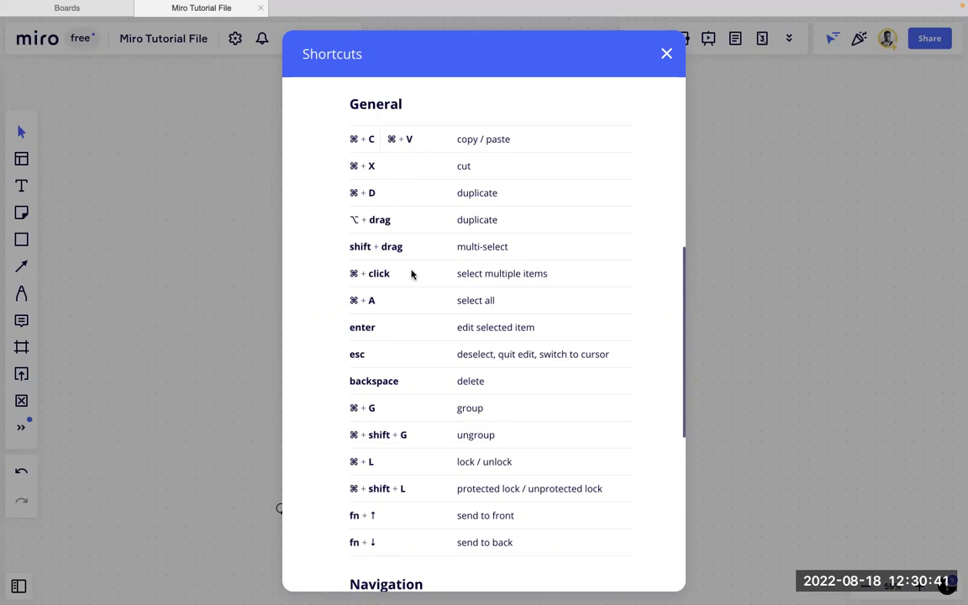
{"action": "scroll", "coordinate": [412, 273], "scroll_direction": "up", "scroll_amount": 1}
{"action": "scroll", "coordinate": [412, 274], "scroll_direction": "up", "scroll_amount": 5}
{"action": "scroll", "coordinate": [411, 273], "scroll_direction": "down", "scroll_amount": 3}
{"action": "scroll", "coordinate": [412, 273], "scroll_direction": "up", "scroll_amount": 4}
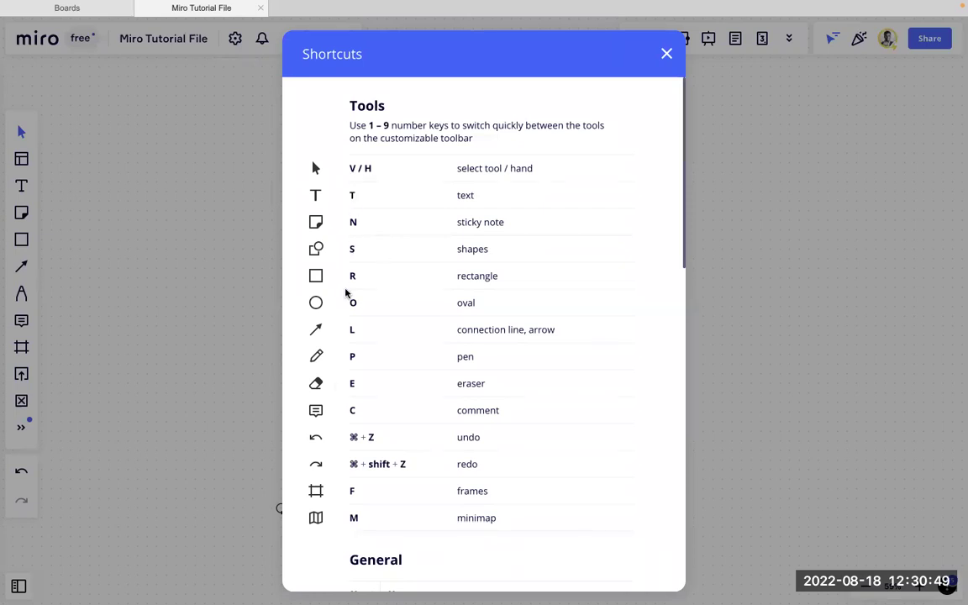
{"action": "left_click", "coordinate": [666, 56]}
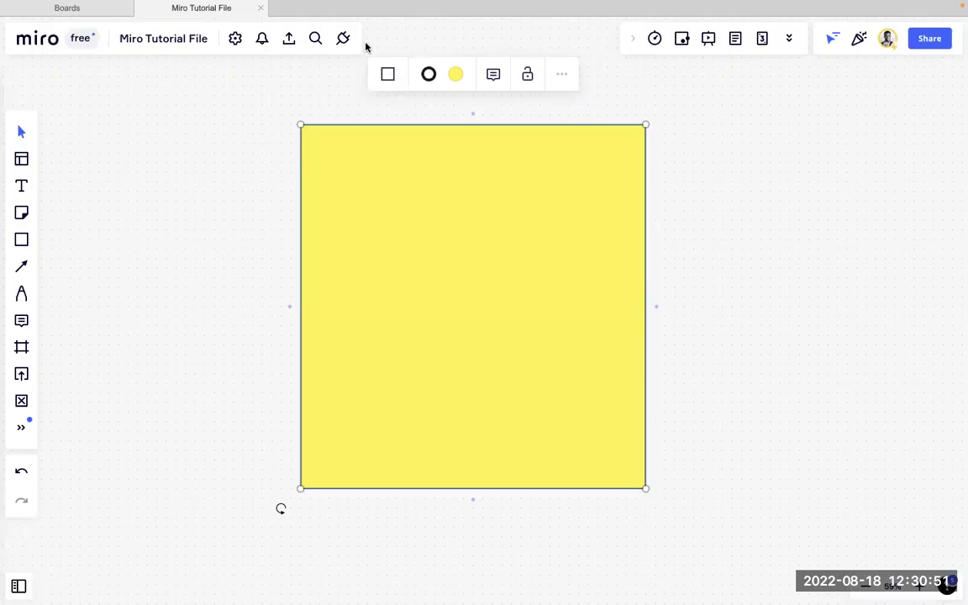
Step: Turn Follow all threads off in the board settings and turn it back on
{"action": "left_click", "coordinate": [236, 38]}
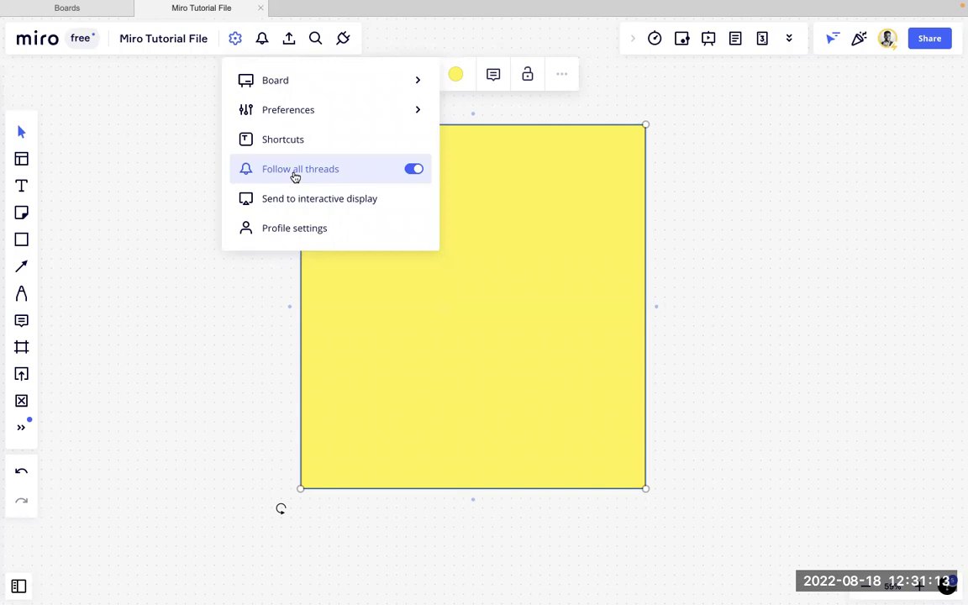
{"action": "left_click", "coordinate": [412, 170]}
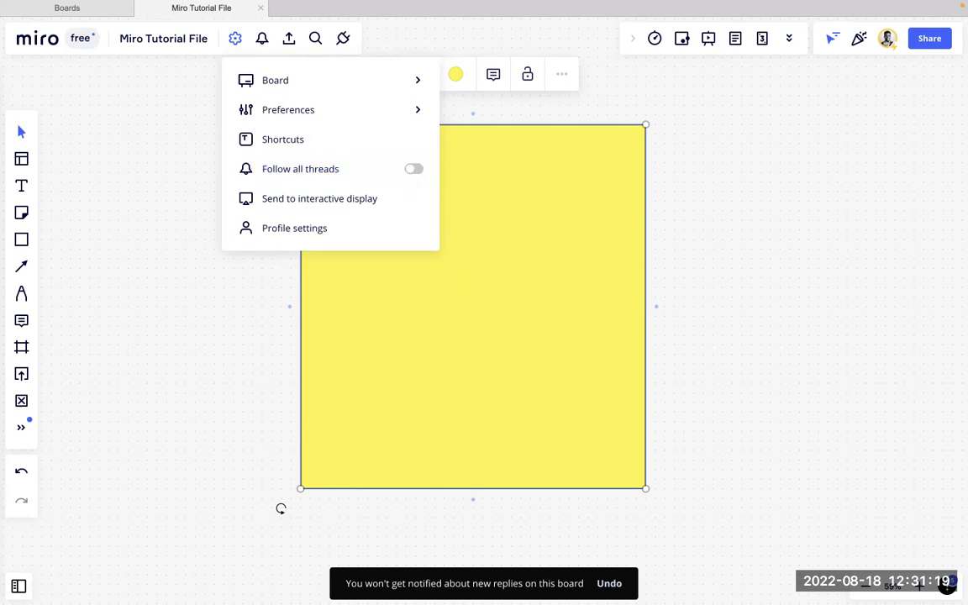
{"action": "left_click", "coordinate": [413, 169]}
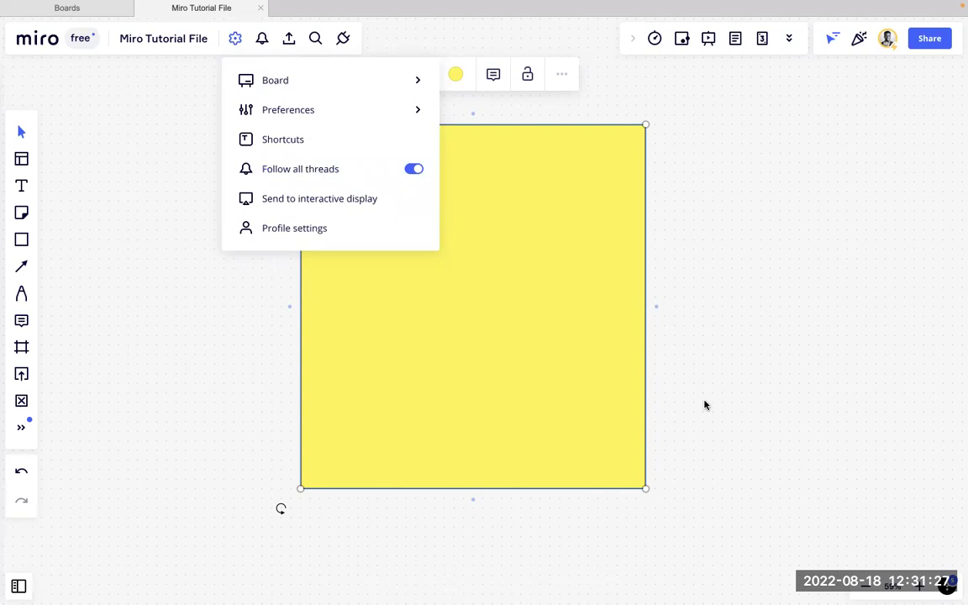
Step: View the Send to interactive display dialog and the Profile settings page, closing each and returning to the board
{"action": "left_click", "coordinate": [373, 200]}
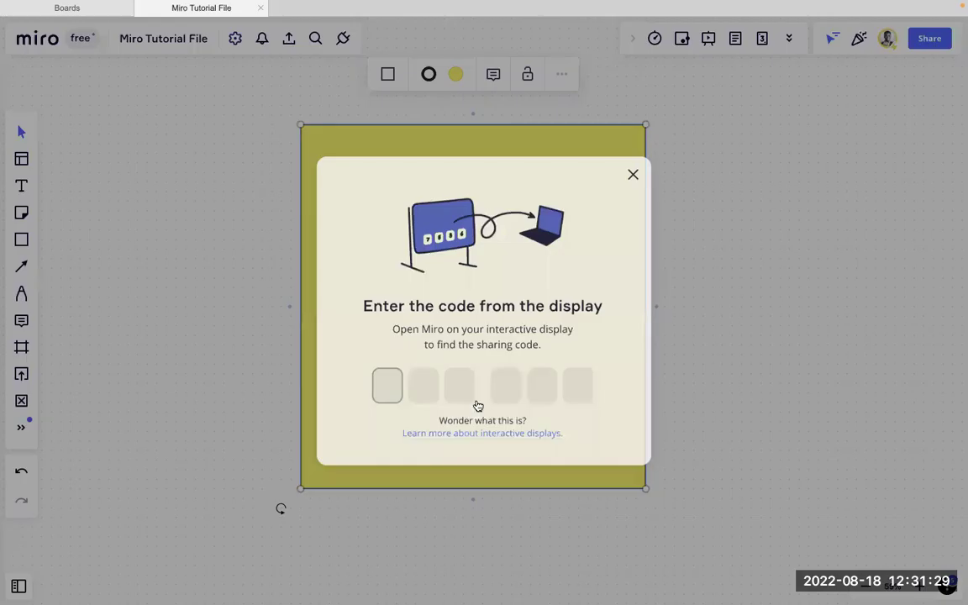
{"action": "left_click", "coordinate": [639, 168]}
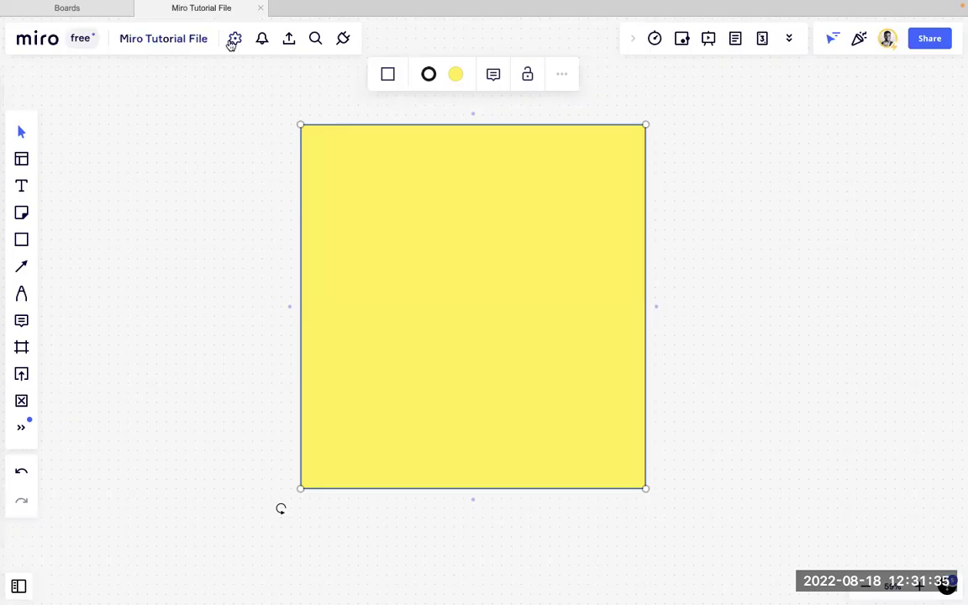
{"action": "left_click", "coordinate": [232, 42]}
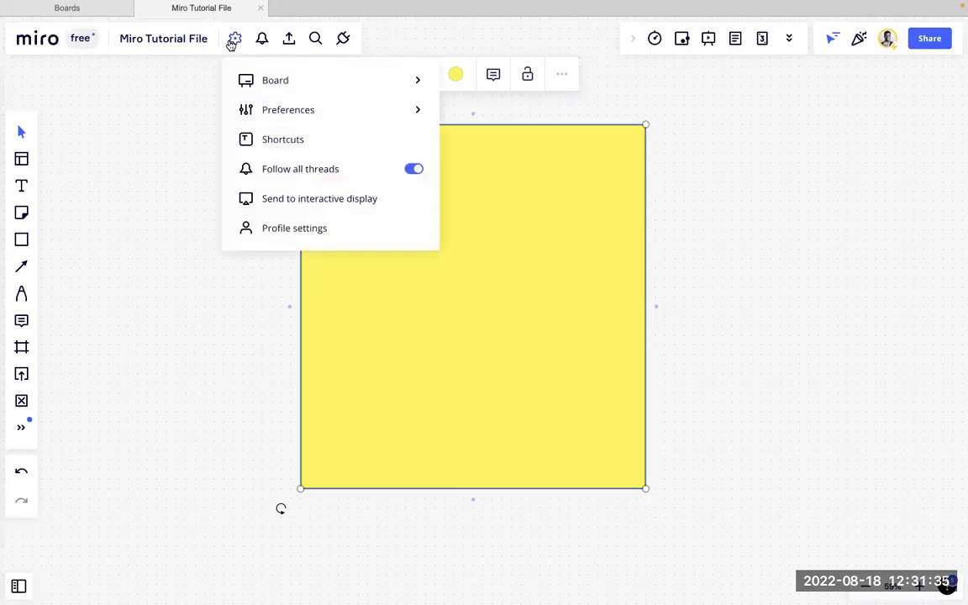
{"action": "left_click", "coordinate": [315, 236]}
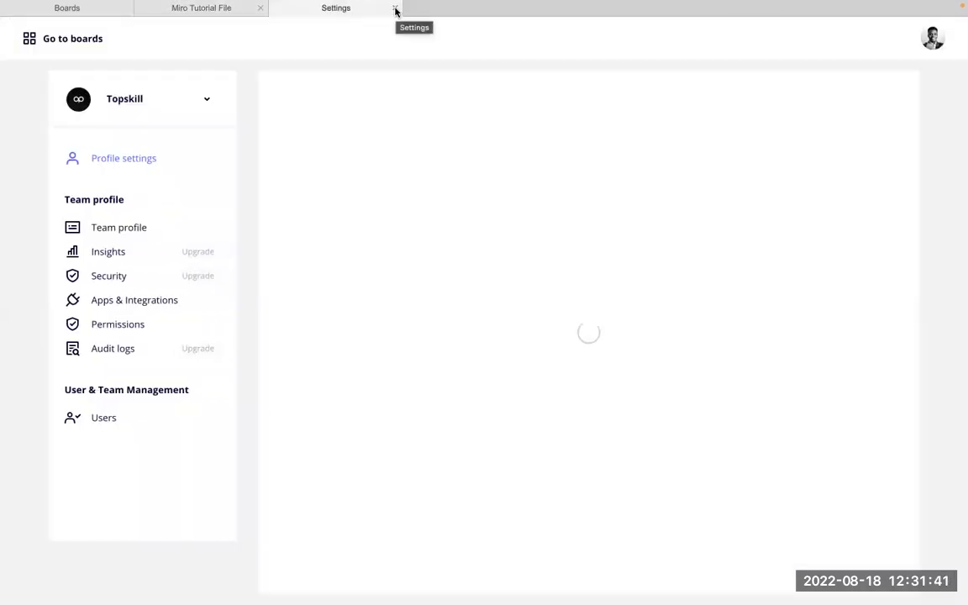
{"action": "left_click", "coordinate": [394, 9]}
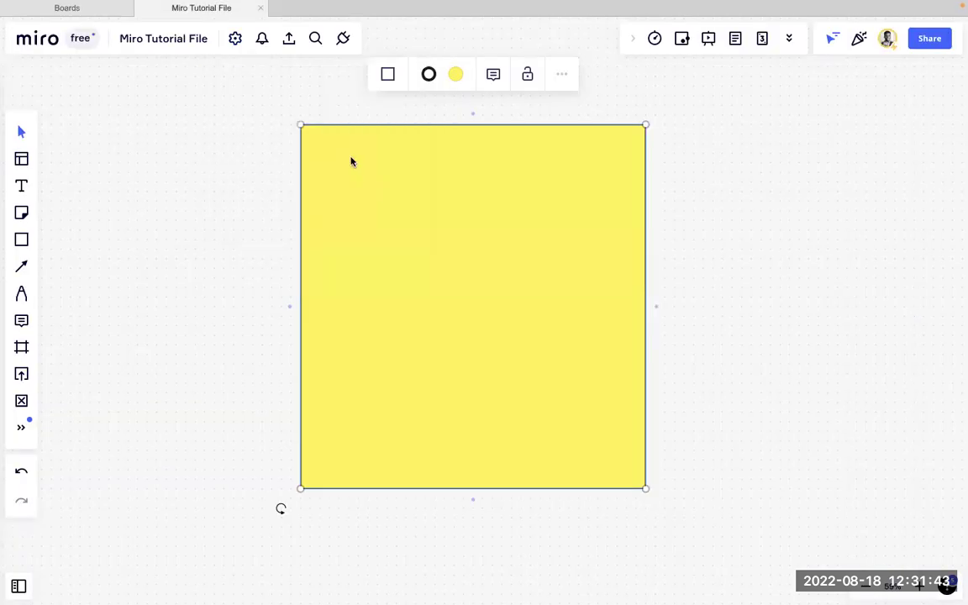
Step: Open the board's notification feed to view where mentions and comments appear, and close it
{"action": "left_click", "coordinate": [236, 38]}
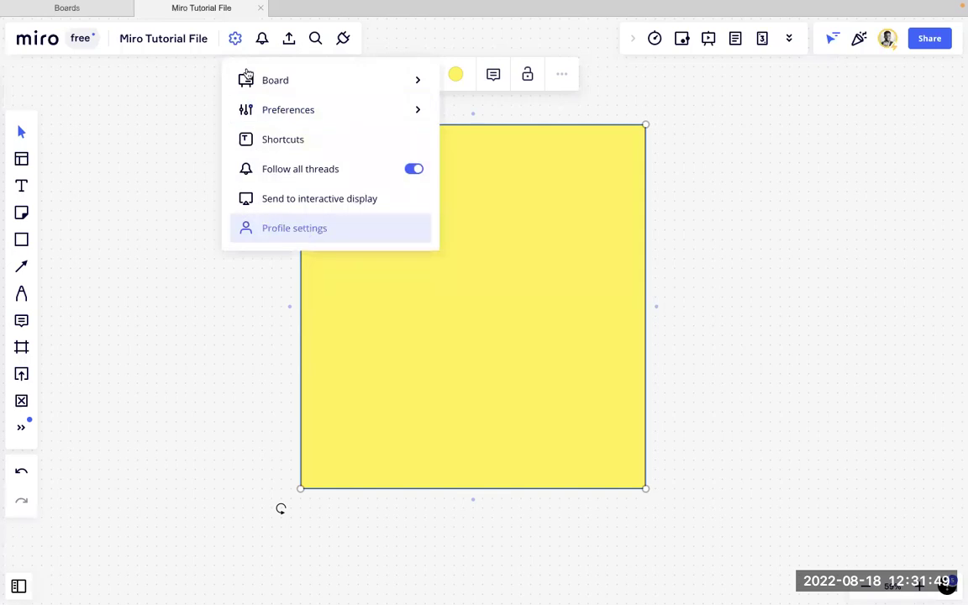
{"action": "left_click", "coordinate": [262, 40]}
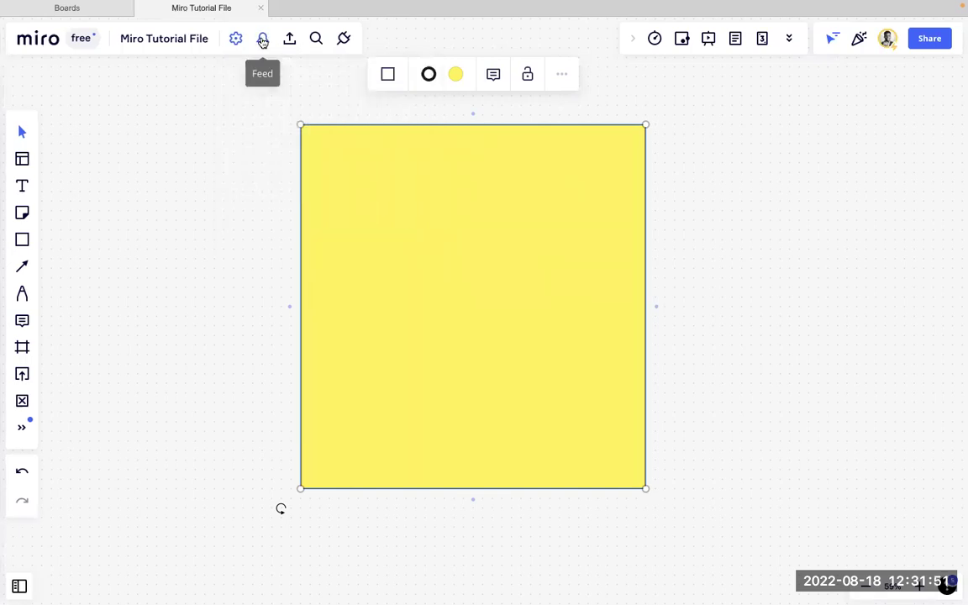
{"action": "left_click", "coordinate": [262, 40]}
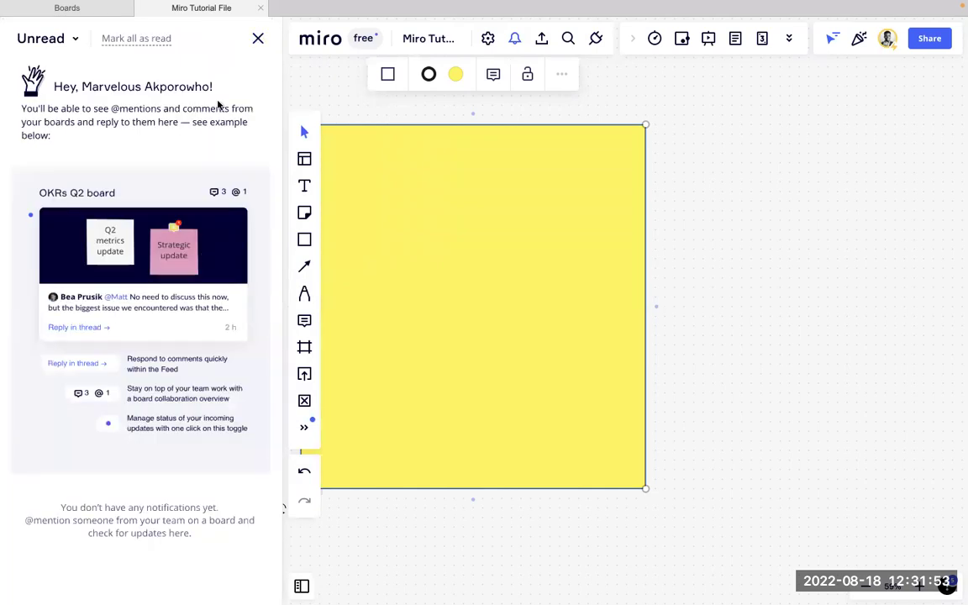
{"action": "left_click", "coordinate": [259, 38]}
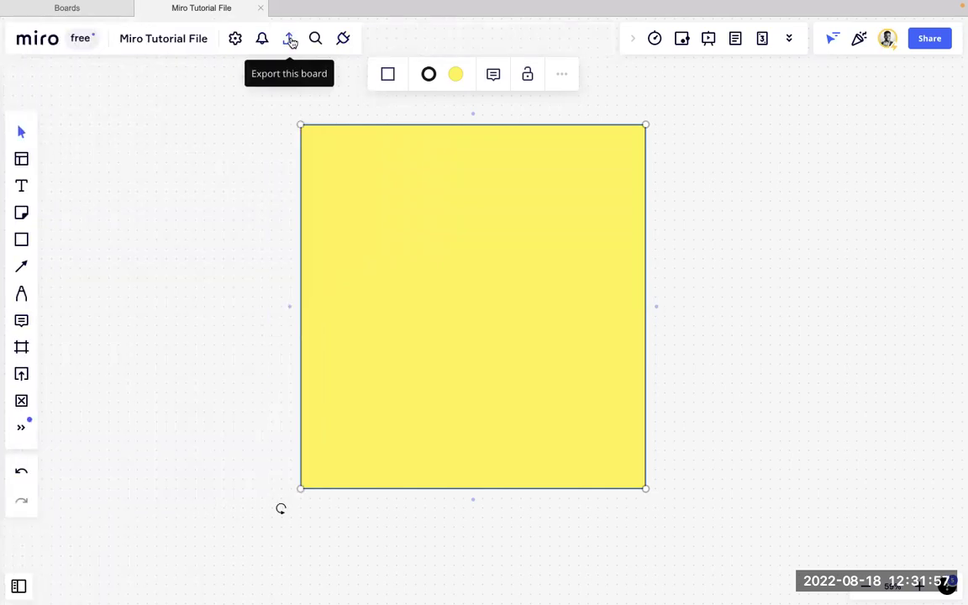
Step: Review the board's export options, open Embed, and compare the Presentation and Free navigation modes
{"action": "left_click", "coordinate": [290, 40]}
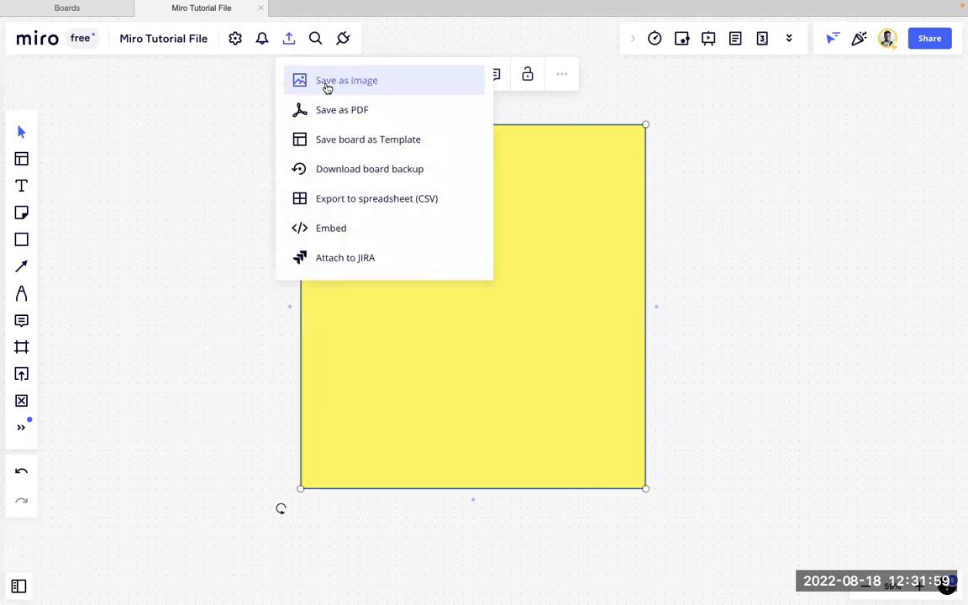
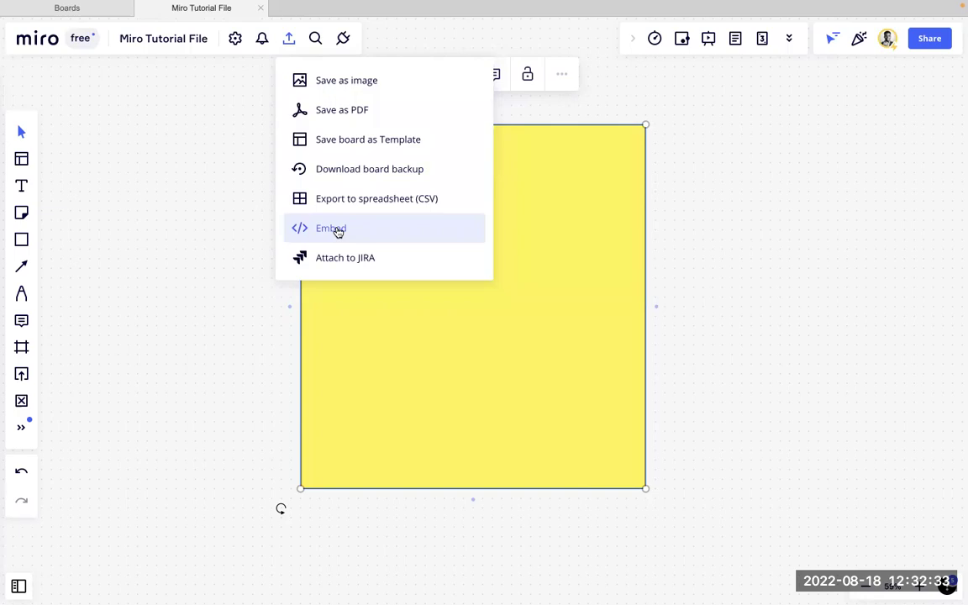
{"action": "left_click", "coordinate": [337, 232]}
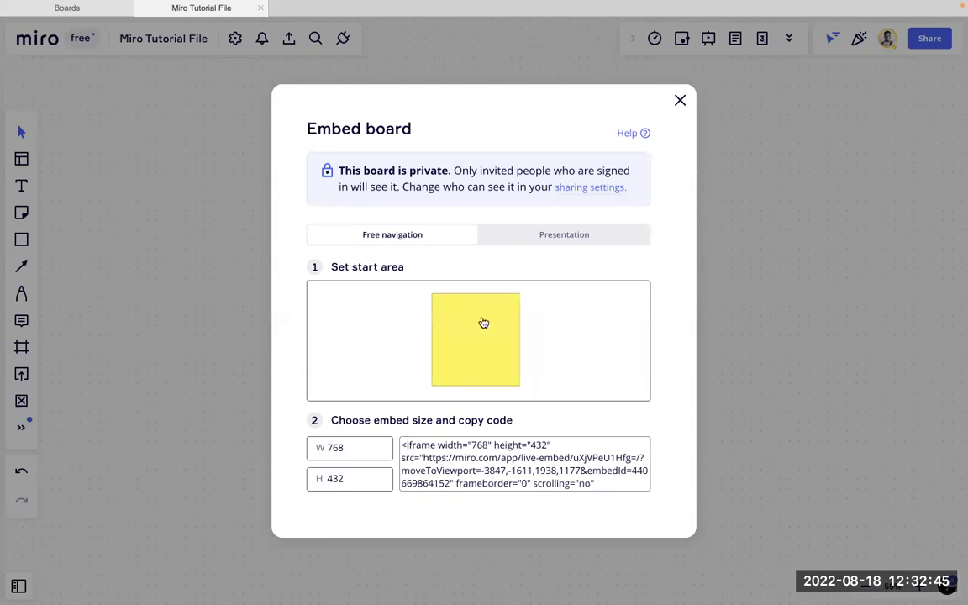
{"action": "mouse_move", "coordinate": [432, 371]}
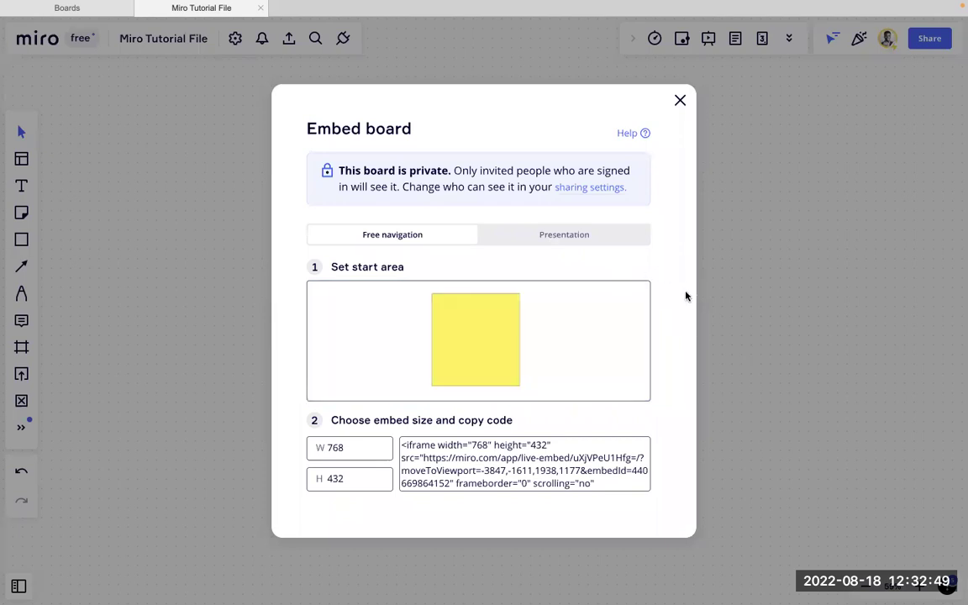
{"action": "left_click", "coordinate": [553, 239]}
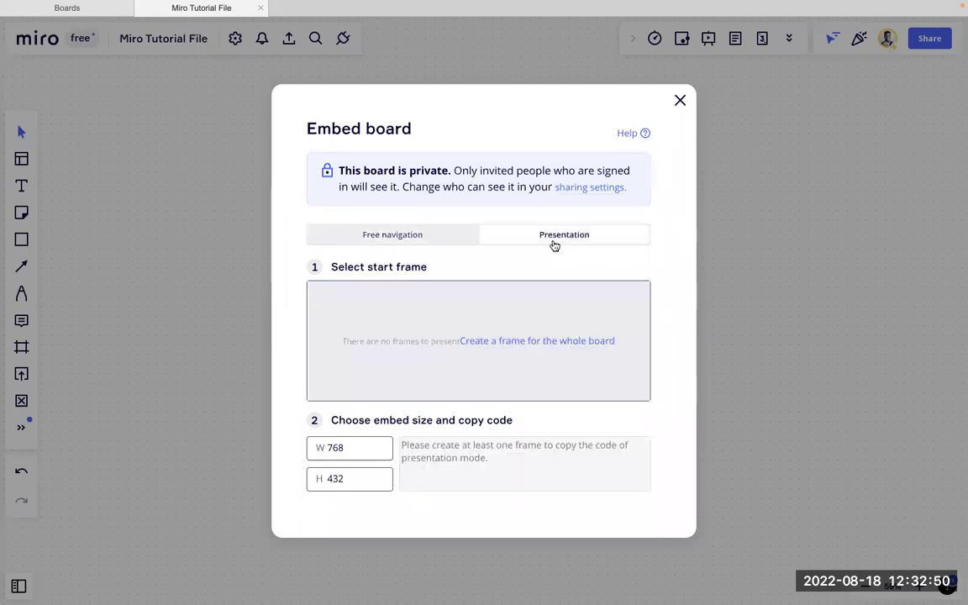
{"action": "left_click", "coordinate": [417, 240]}
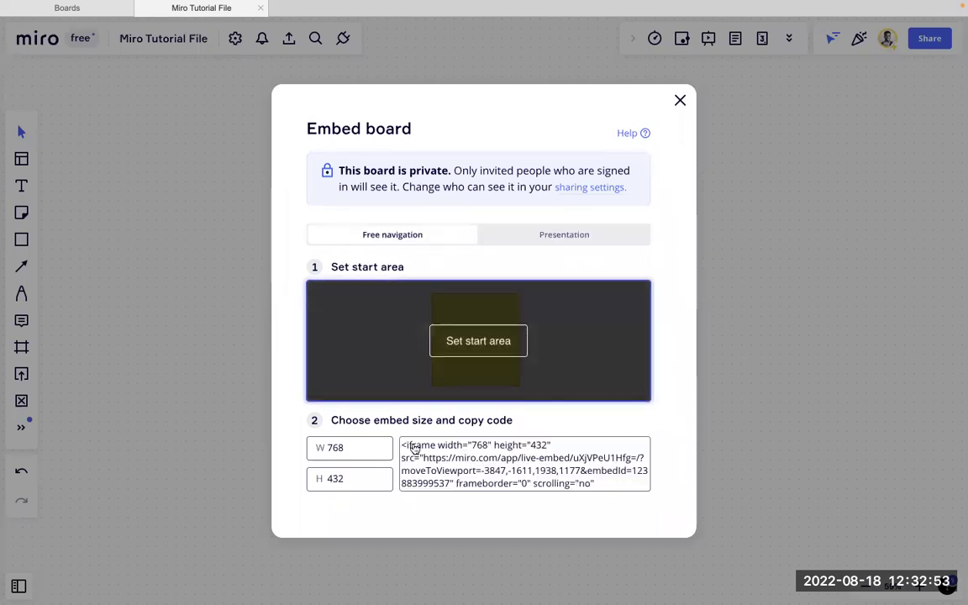
Step: Select the free-navigation embed code, check the embed width setting, and close the Embed board dialog
{"action": "left_click", "coordinate": [401, 449]}
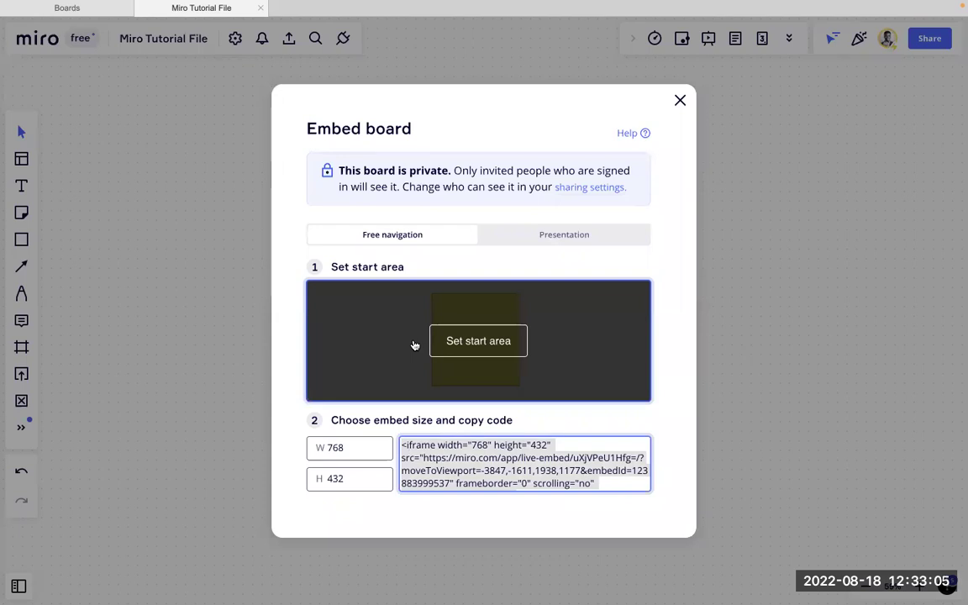
{"action": "left_click", "coordinate": [359, 451]}
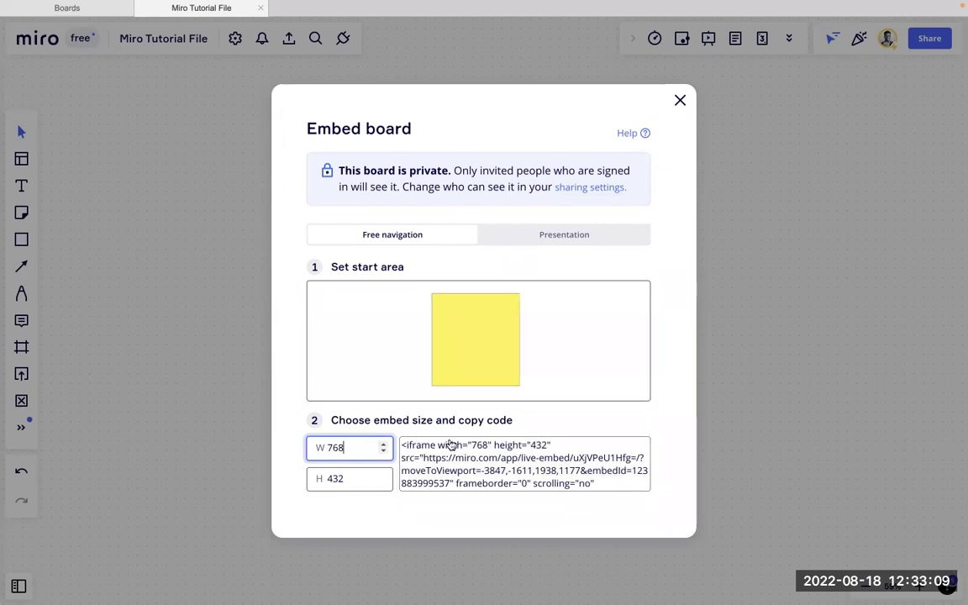
{"action": "mouse_move", "coordinate": [418, 402]}
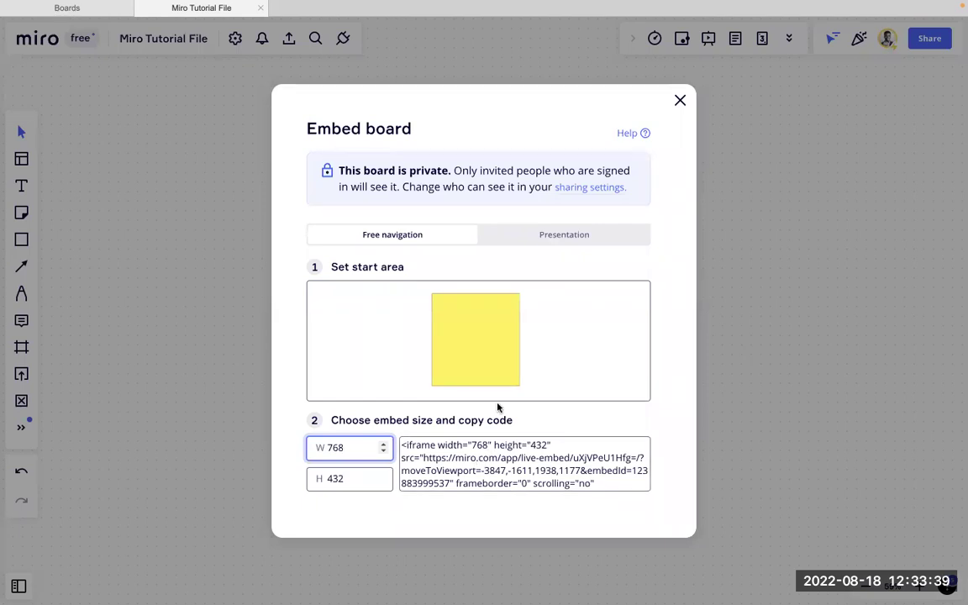
{"action": "left_click", "coordinate": [681, 101]}
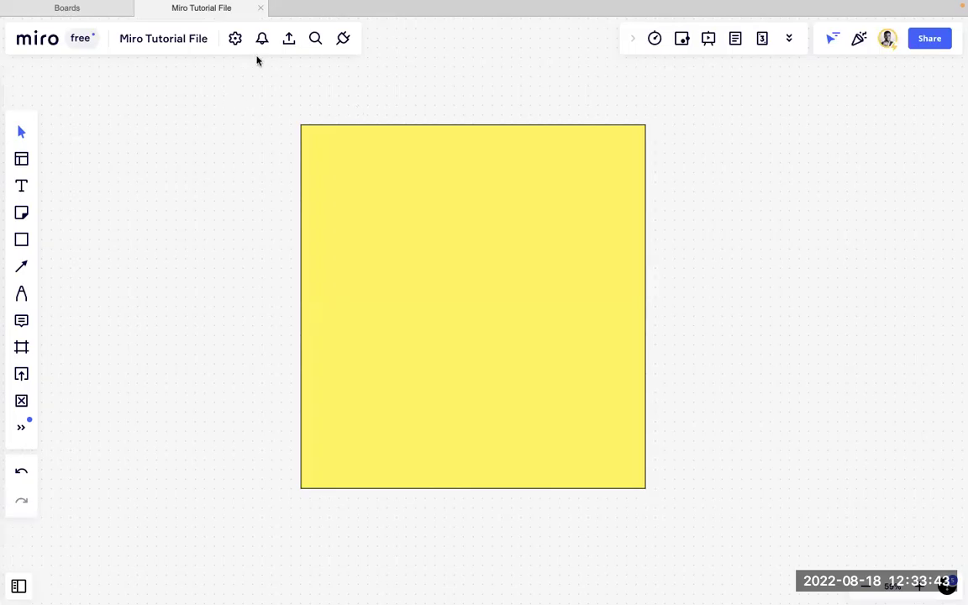
Step: Review the board settings options again and open the details of the Miro Tutorial File board
{"action": "left_click", "coordinate": [235, 38]}
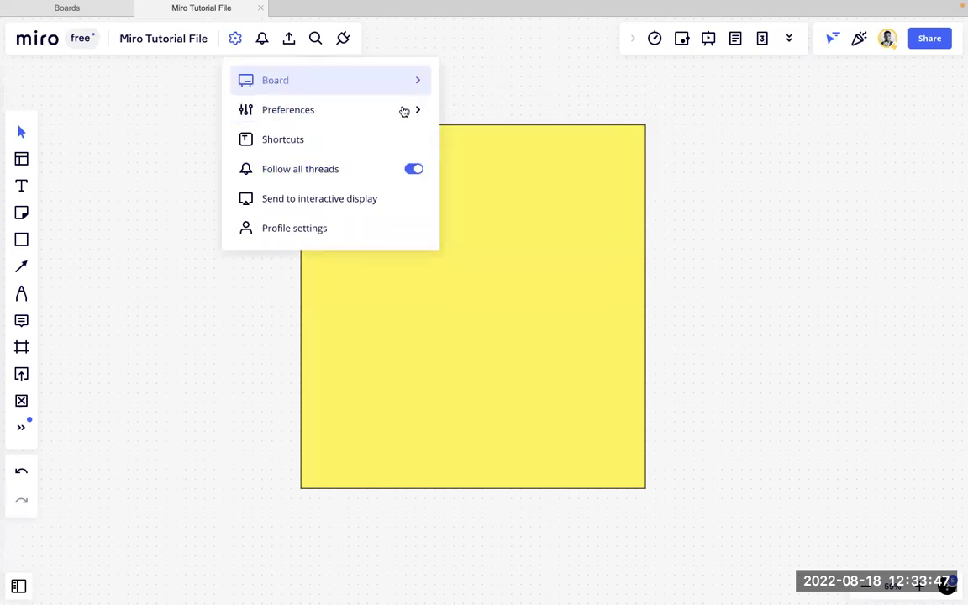
{"action": "mouse_move", "coordinate": [405, 98]}
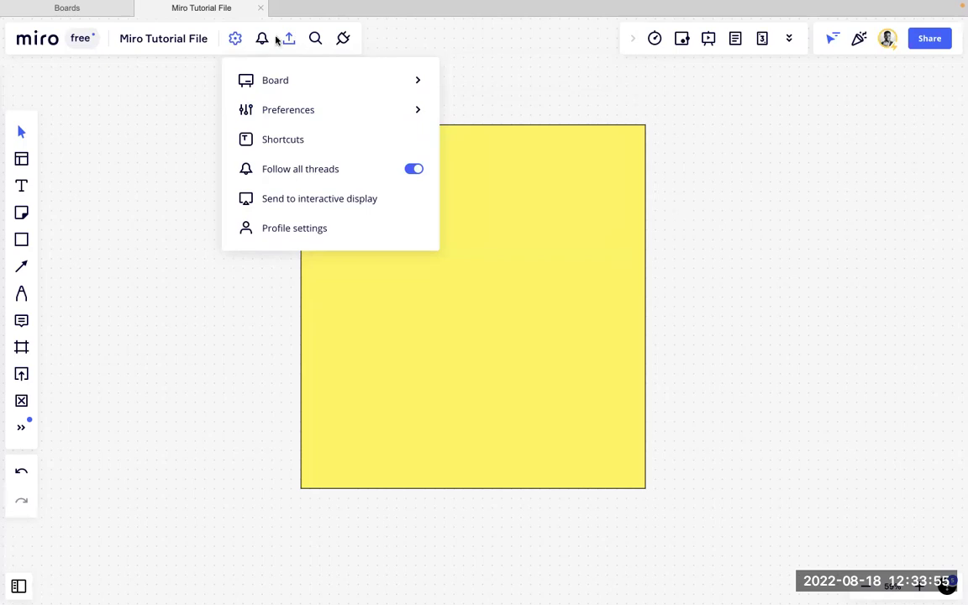
{"action": "left_click", "coordinate": [202, 39]}
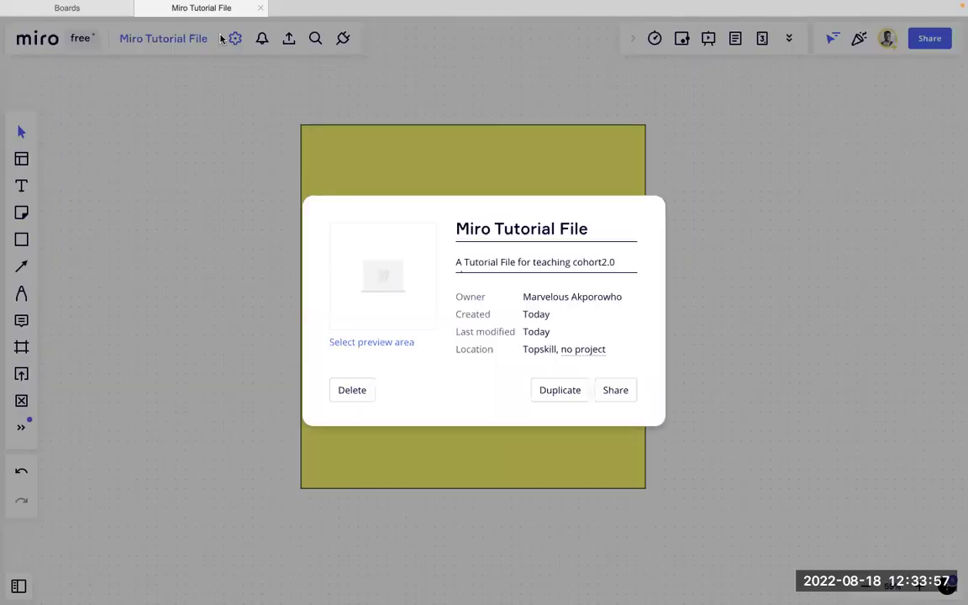
Step: Close the board details, search the board for "rect", and clear and close the search
{"action": "left_click", "coordinate": [233, 167]}
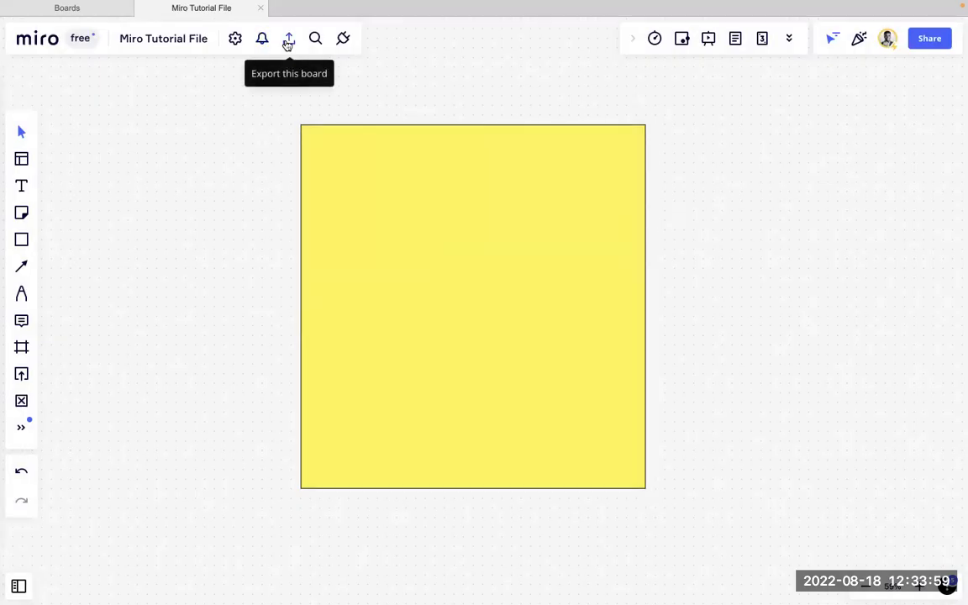
{"action": "left_click", "coordinate": [314, 39]}
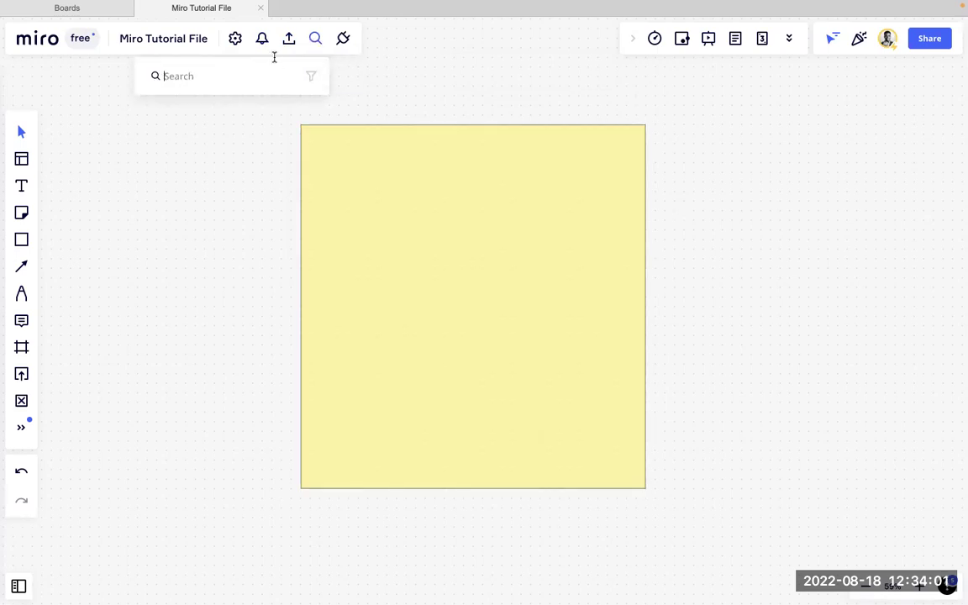
{"action": "type", "text": "rect"}
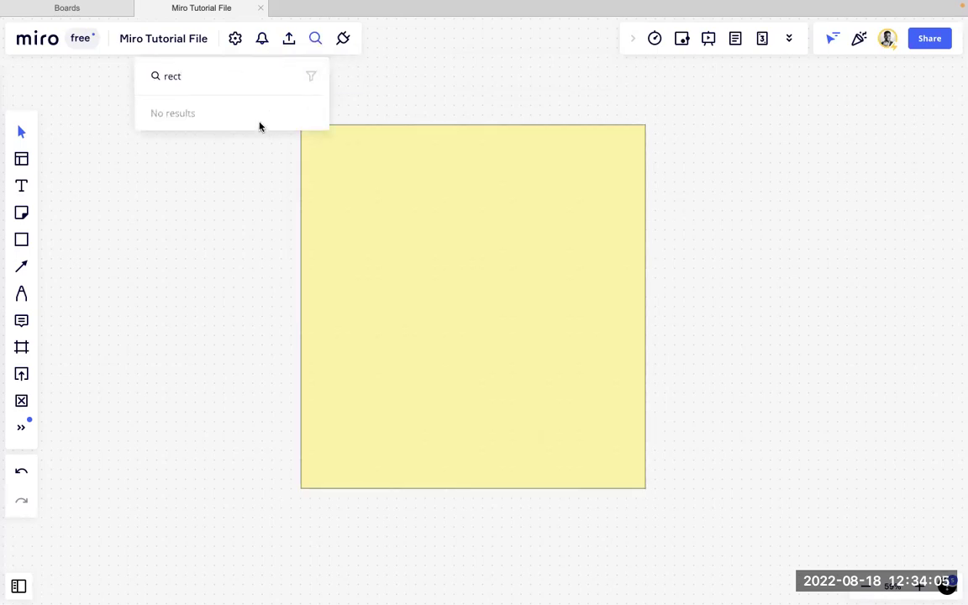
{"action": "key", "text": "BackSpace"}
{"action": "key", "text": "BackSpace"}
{"action": "type", "text": "a"}
{"action": "key", "text": "BackSpace"}
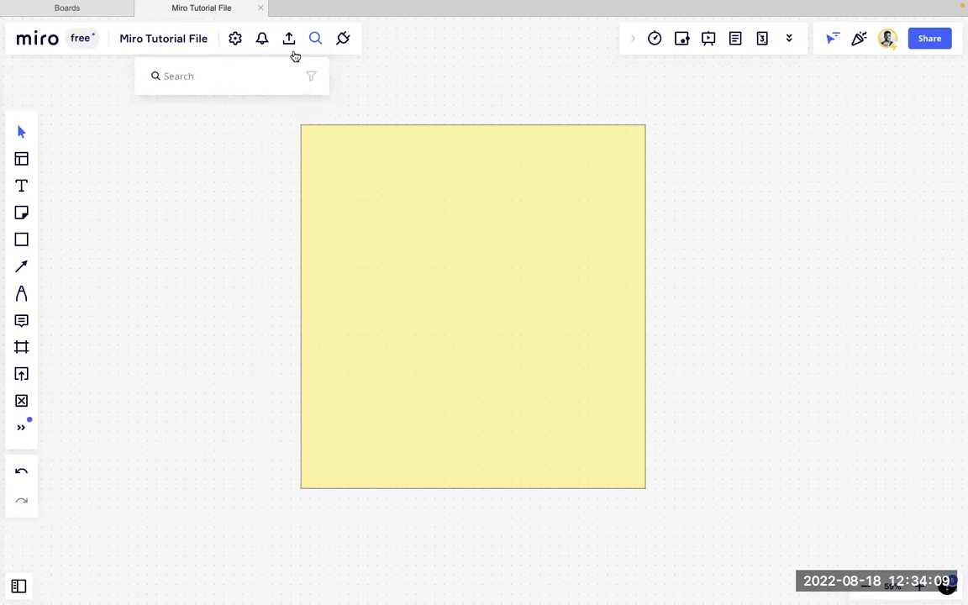
{"action": "left_click", "coordinate": [162, 162]}
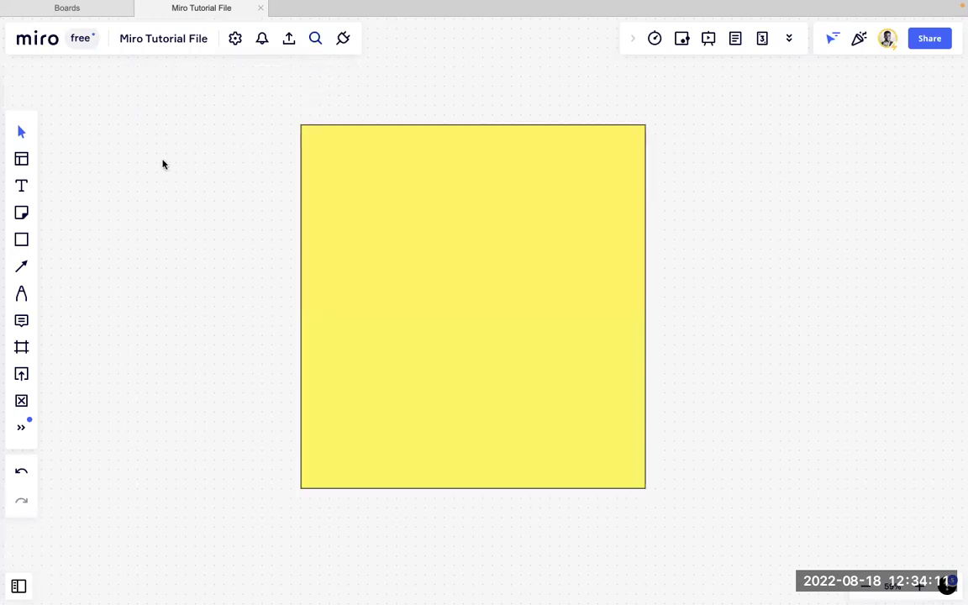
Step: Add the text "Hello world" to the empty area beside the yellow square
{"action": "left_click", "coordinate": [19, 188]}
{"action": "left_click", "coordinate": [78, 195]}
{"action": "type", "text": "Hello"}
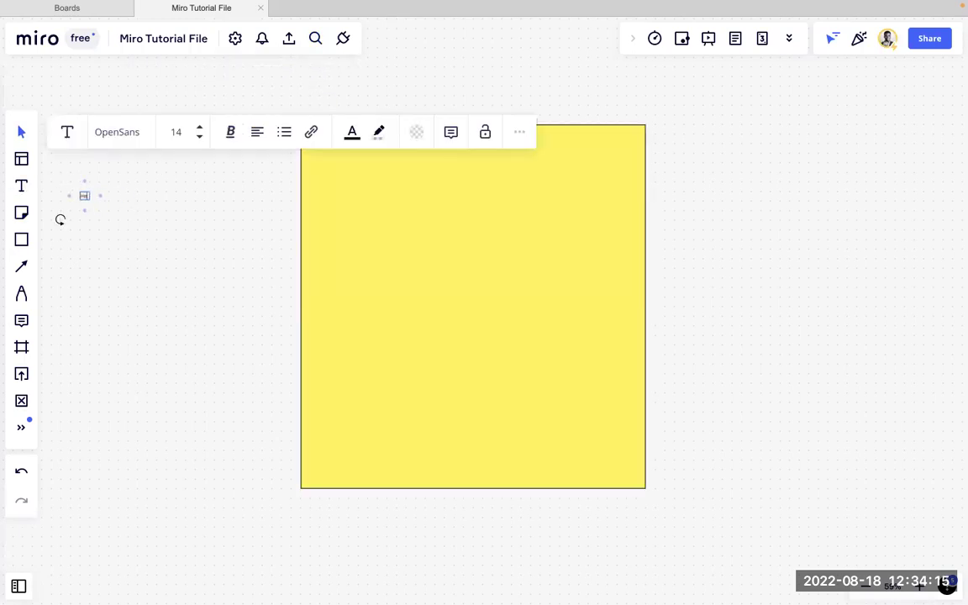
{"action": "type", "text": " world"}
{"action": "left_click", "coordinate": [107, 217]}
{"action": "left_click", "coordinate": [99, 196]}
Step: Search the board for "hel", jump to the "Hello world" text result, and close the search
{"action": "left_click", "coordinate": [315, 39]}
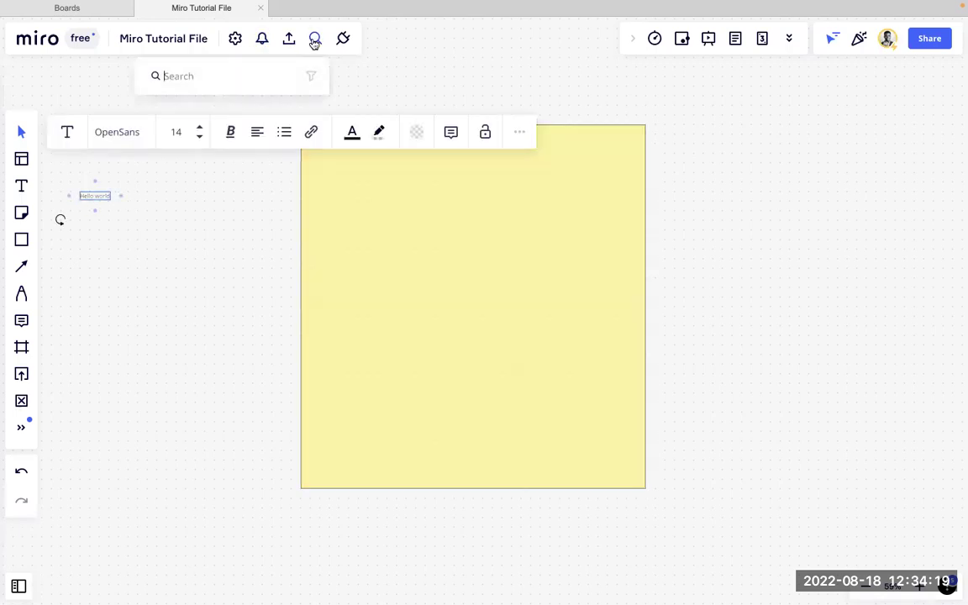
{"action": "type", "text": "hel"}
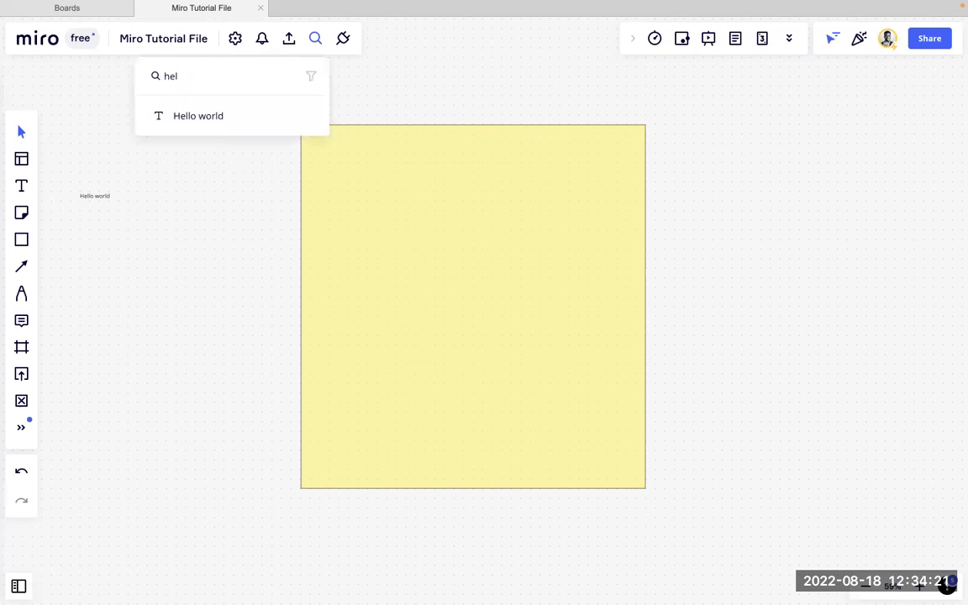
{"action": "left_click", "coordinate": [212, 117]}
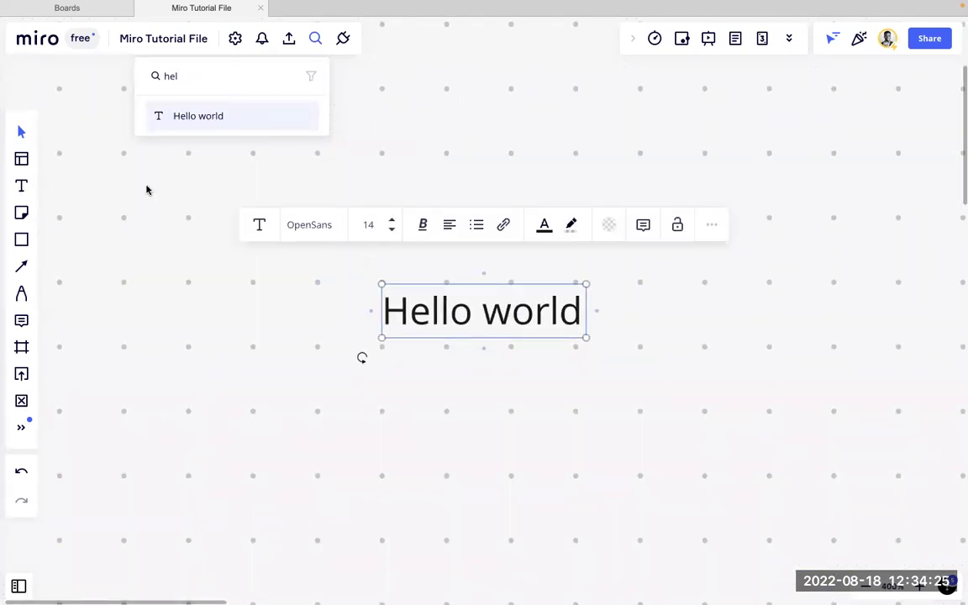
{"action": "left_click", "coordinate": [294, 368]}
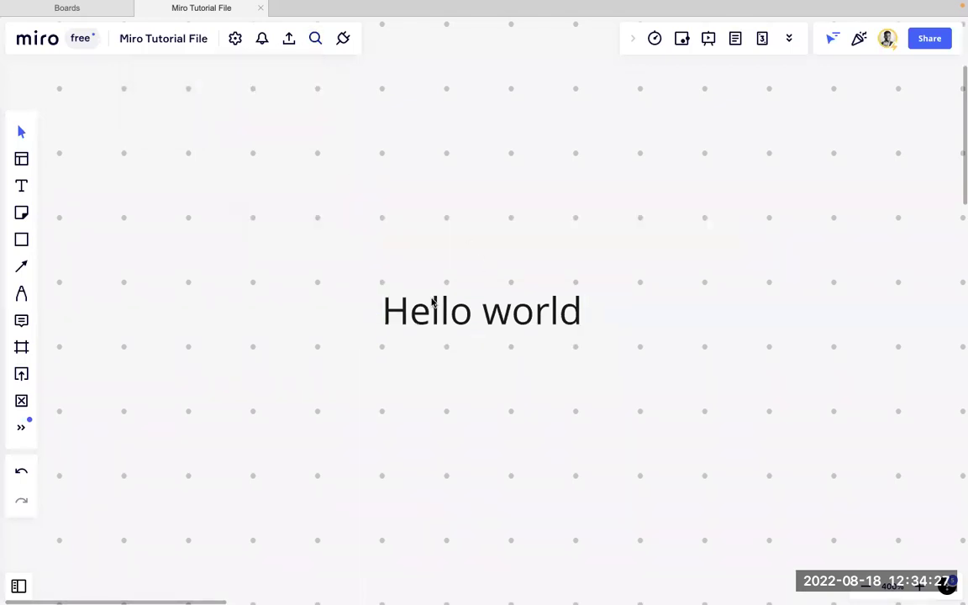
Step: Delete the "Hello world" text from the board and return to the yellow square
{"action": "scroll", "coordinate": [435, 307], "scroll_direction": "down", "scroll_amount": 8}
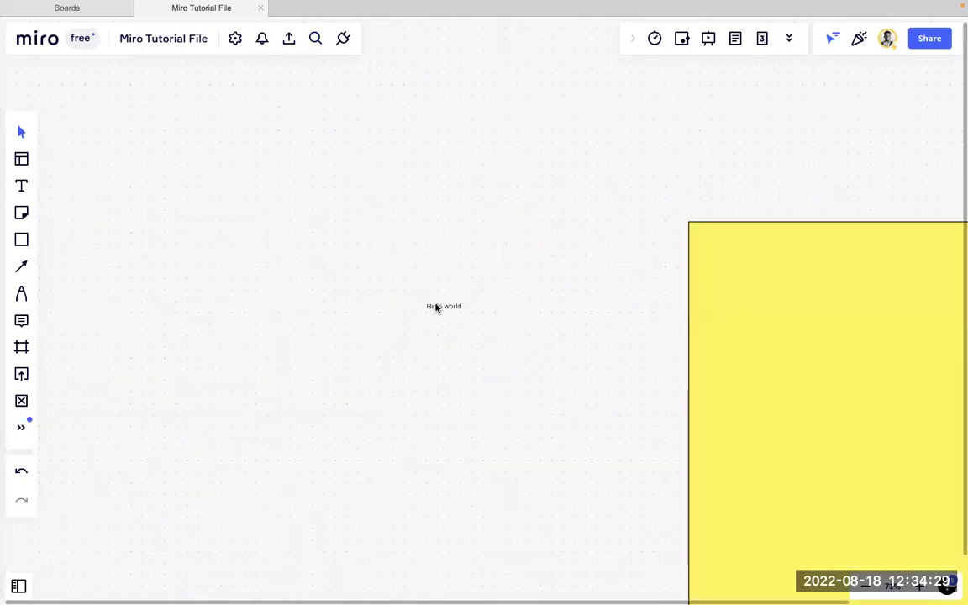
{"action": "scroll", "coordinate": [435, 309], "scroll_direction": "left", "scroll_amount": 3}
{"action": "left_click", "coordinate": [218, 306]}
{"action": "left_click", "coordinate": [410, 326]}
{"action": "scroll", "coordinate": [483, 331], "scroll_direction": "right", "scroll_amount": 1}
{"action": "scroll", "coordinate": [484, 332], "scroll_direction": "right", "scroll_amount": 5}
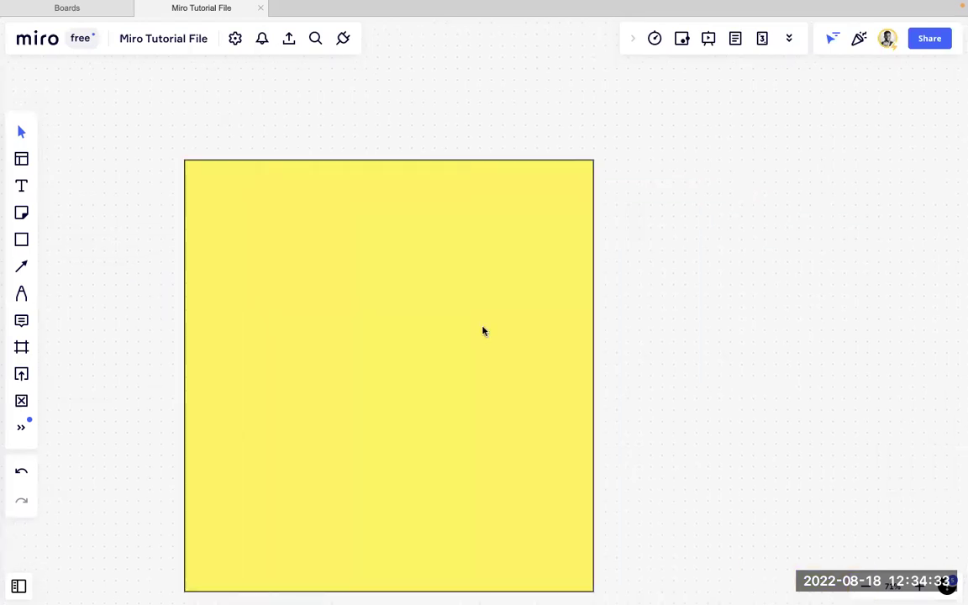
Step: Search the board for "hel" again and close the search
{"action": "scroll", "coordinate": [481, 330], "scroll_direction": "down", "scroll_amount": 2}
{"action": "left_click", "coordinate": [323, 47]}
{"action": "type", "text": "hel"}
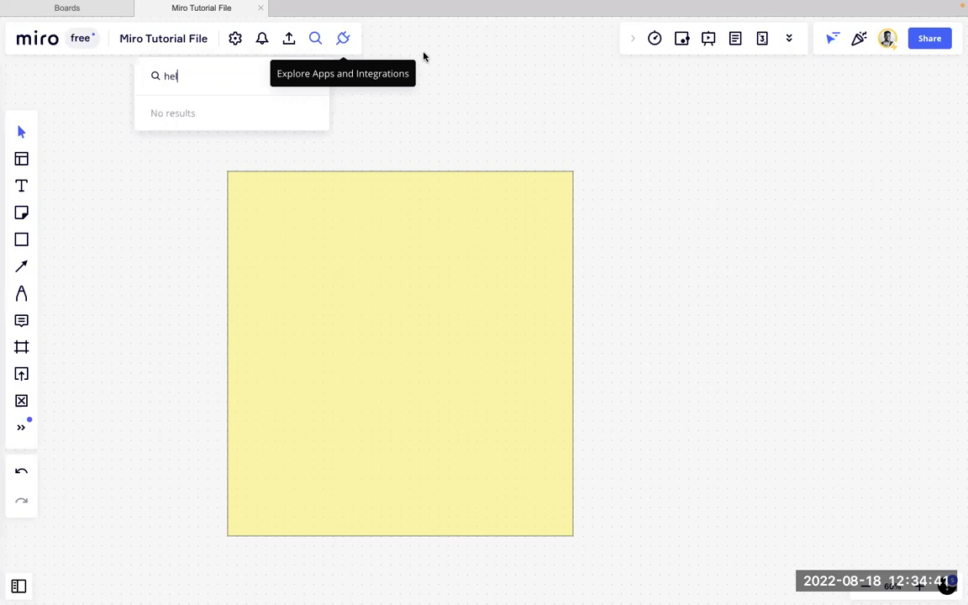
{"action": "left_click", "coordinate": [517, 63]}
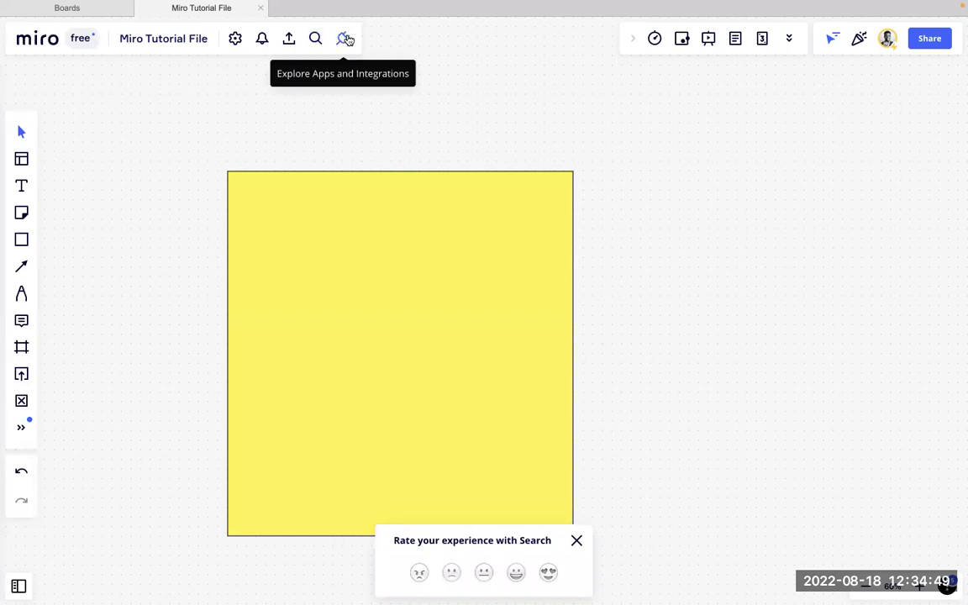
Step: Collapse the board's row of collaboration apps and show it again
{"action": "left_click", "coordinate": [634, 40]}
{"action": "left_click", "coordinate": [788, 40]}
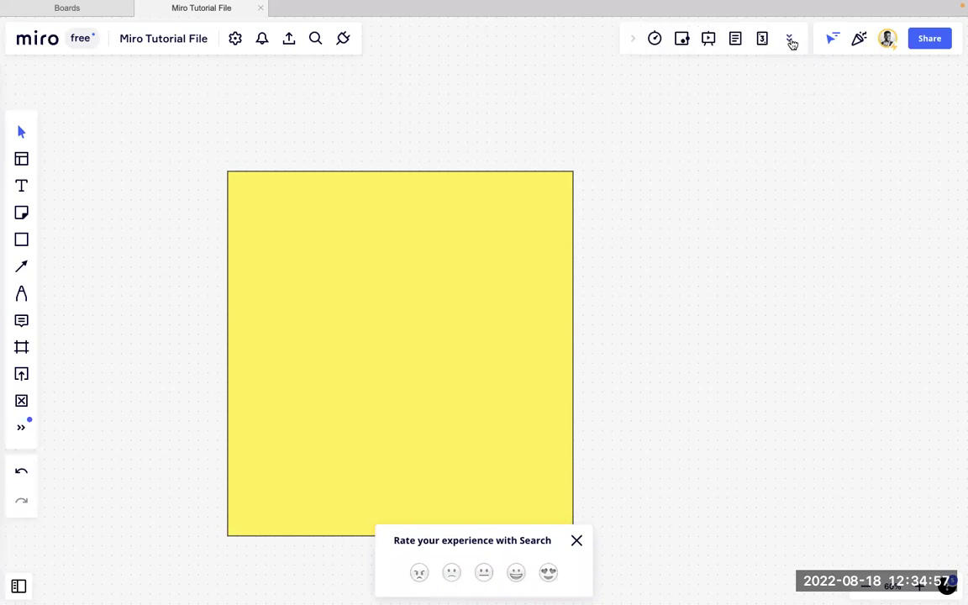
{"action": "left_click", "coordinate": [634, 40]}
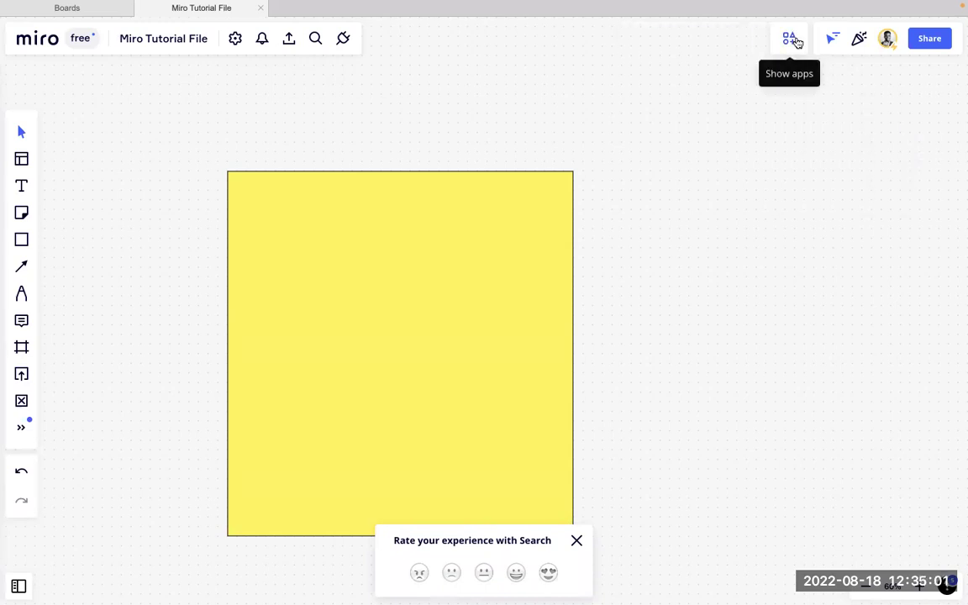
{"action": "left_click", "coordinate": [795, 40]}
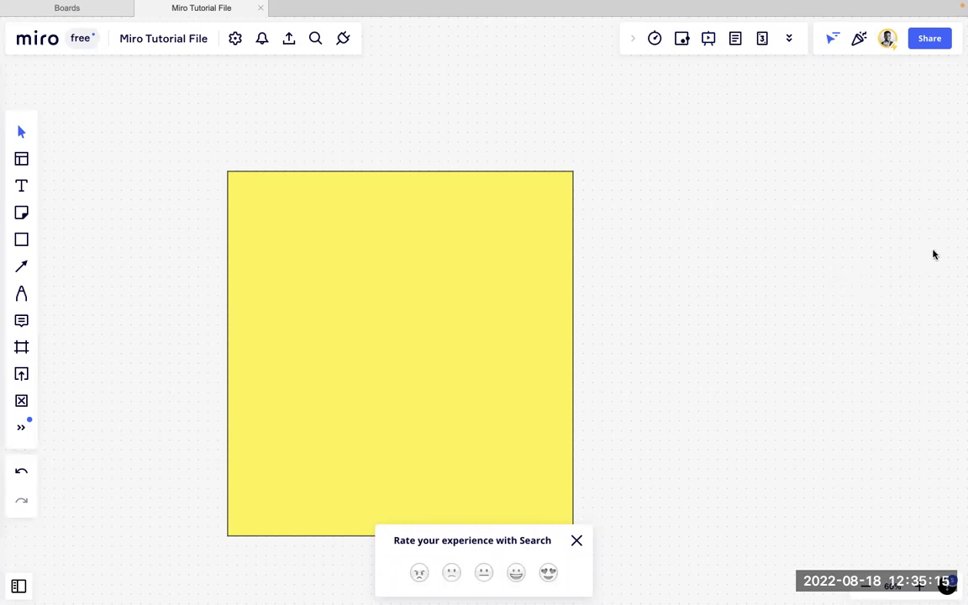
Step: Start presentation mode, look around the board with the yellow square, and exit the presentation
{"action": "left_click", "coordinate": [708, 38]}
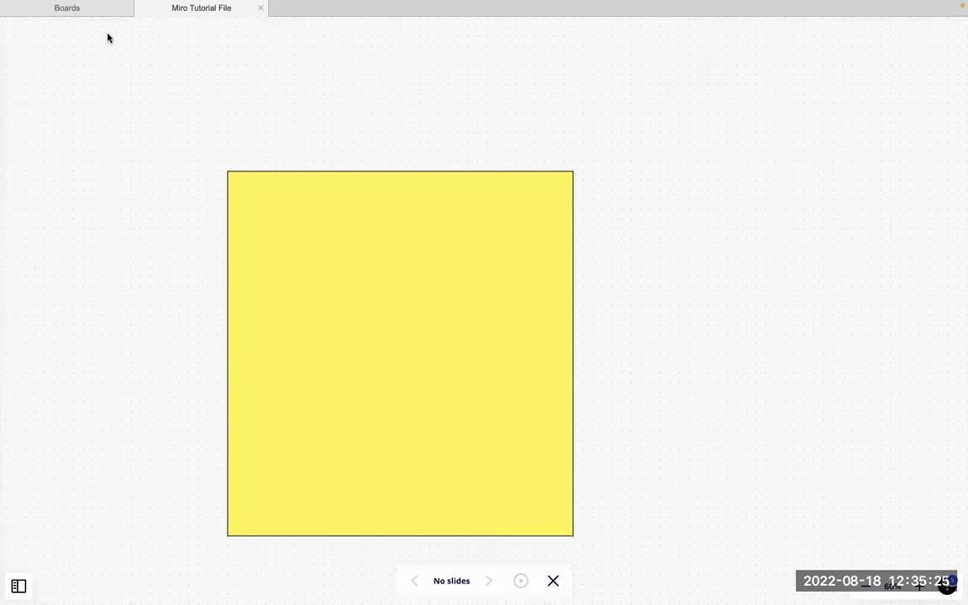
{"action": "scroll", "coordinate": [479, 160], "scroll_direction": "left", "scroll_amount": 3}
{"action": "scroll", "coordinate": [480, 160], "scroll_direction": "down", "scroll_amount": 2}
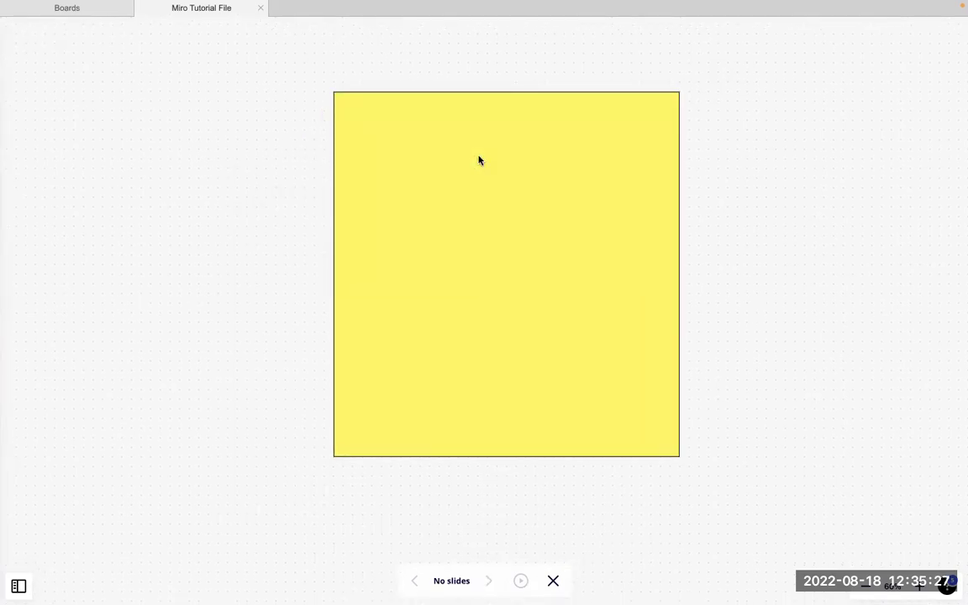
{"action": "scroll", "coordinate": [479, 160], "scroll_direction": "up", "scroll_amount": 5}
{"action": "scroll", "coordinate": [479, 159], "scroll_direction": "down", "scroll_amount": 3}
{"action": "scroll", "coordinate": [479, 160], "scroll_direction": "right", "scroll_amount": 1}
{"action": "scroll", "coordinate": [479, 160], "scroll_direction": "up", "scroll_amount": 1}
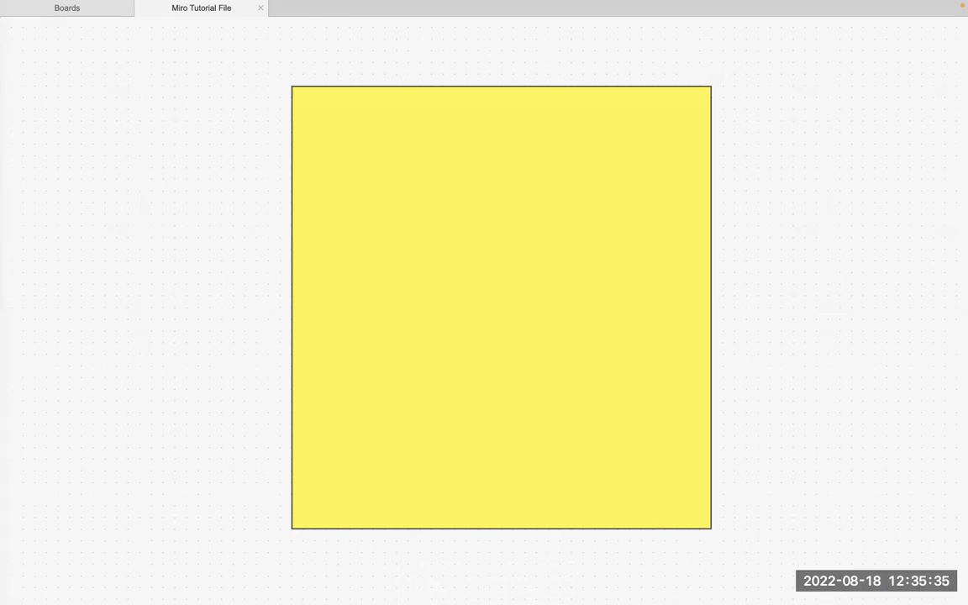
{"action": "scroll", "coordinate": [443, 337], "scroll_direction": "right", "scroll_amount": 2}
{"action": "scroll", "coordinate": [443, 337], "scroll_direction": "down", "scroll_amount": 2}
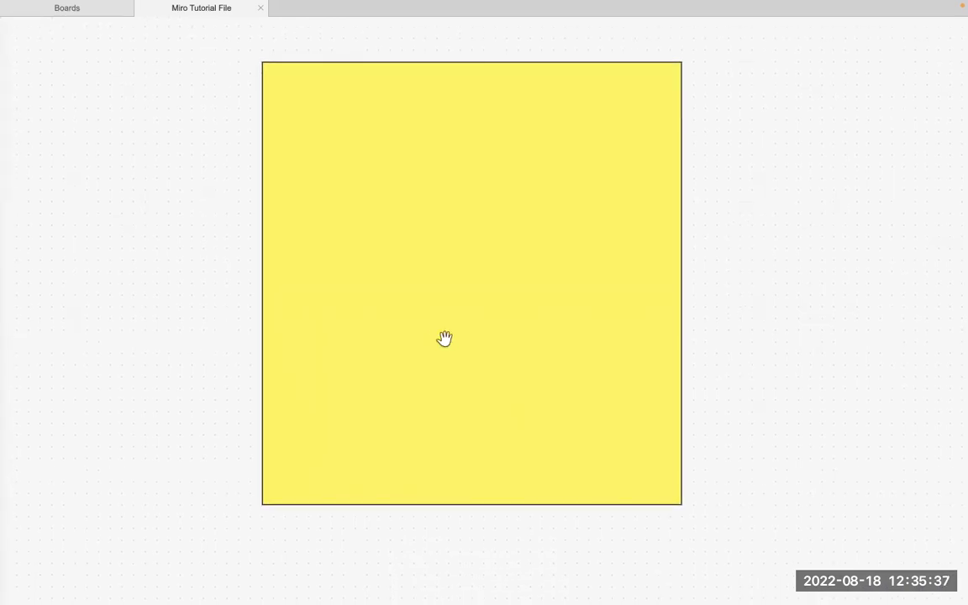
{"action": "scroll", "coordinate": [445, 338], "scroll_direction": "left", "scroll_amount": 1}
{"action": "scroll", "coordinate": [445, 337], "scroll_direction": "up", "scroll_amount": 1}
{"action": "scroll", "coordinate": [445, 338], "scroll_direction": "left", "scroll_amount": 1}
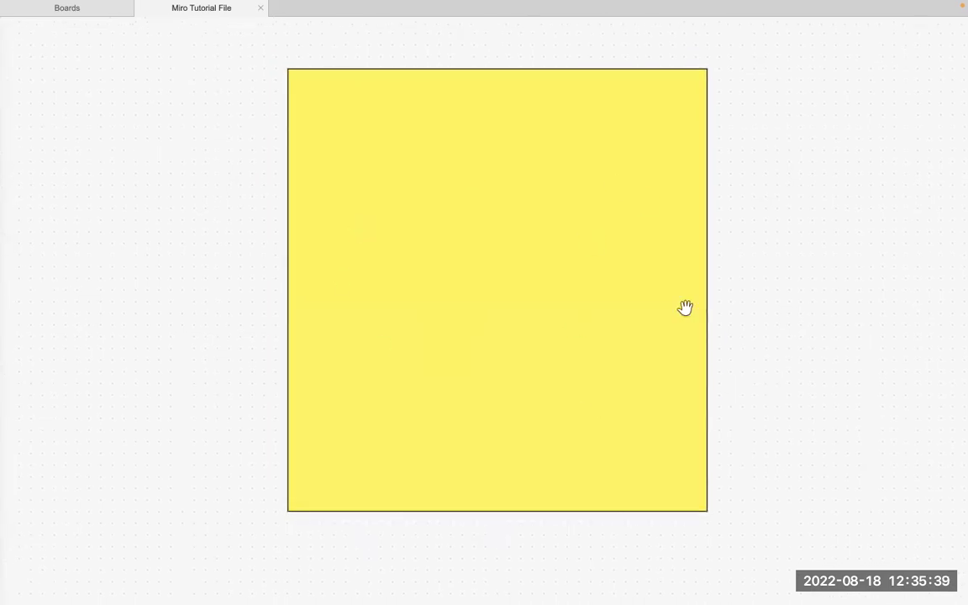
{"action": "scroll", "coordinate": [452, 267], "scroll_direction": "right", "scroll_amount": 2}
{"action": "scroll", "coordinate": [452, 267], "scroll_direction": "up", "scroll_amount": 2}
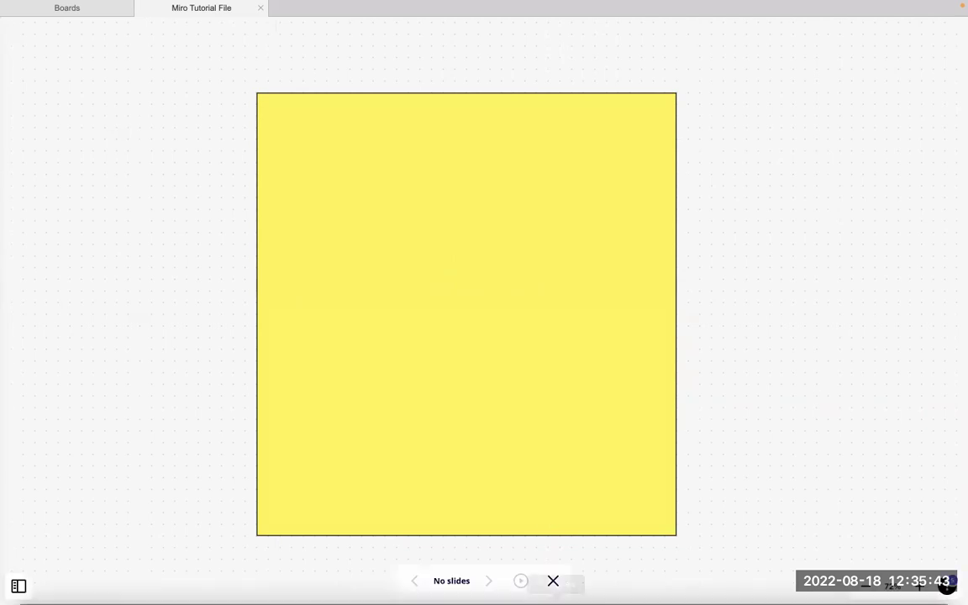
{"action": "left_click", "coordinate": [552, 582]}
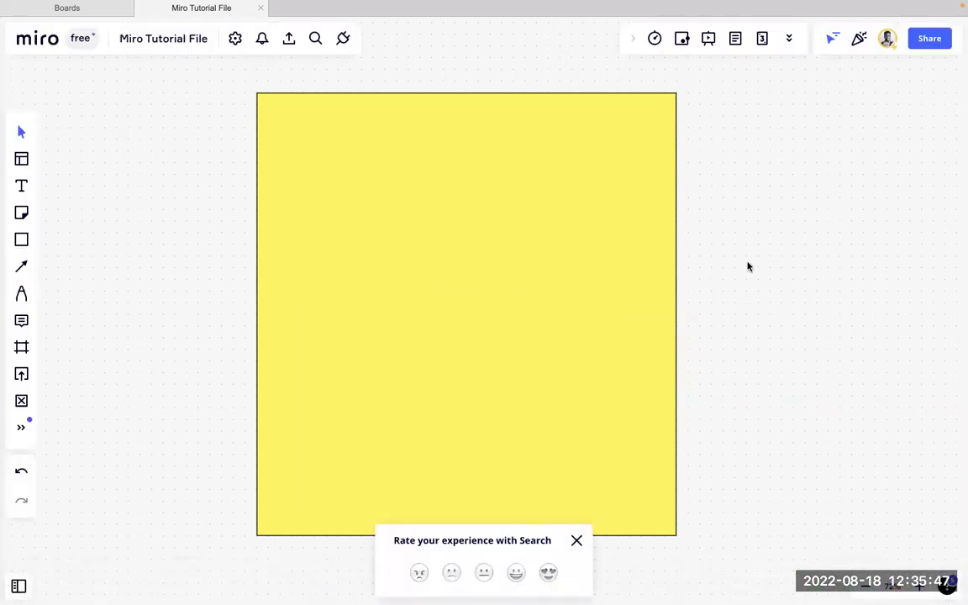
Step: View the additional board apps, open Video chat to see its upgrade offer, and close it
{"action": "left_click", "coordinate": [792, 39]}
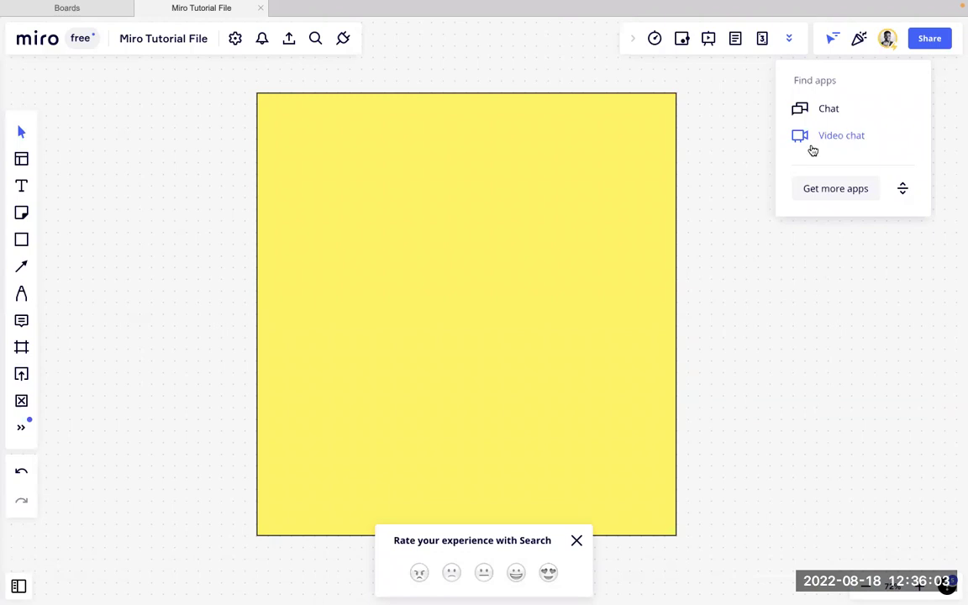
{"action": "left_click", "coordinate": [823, 135]}
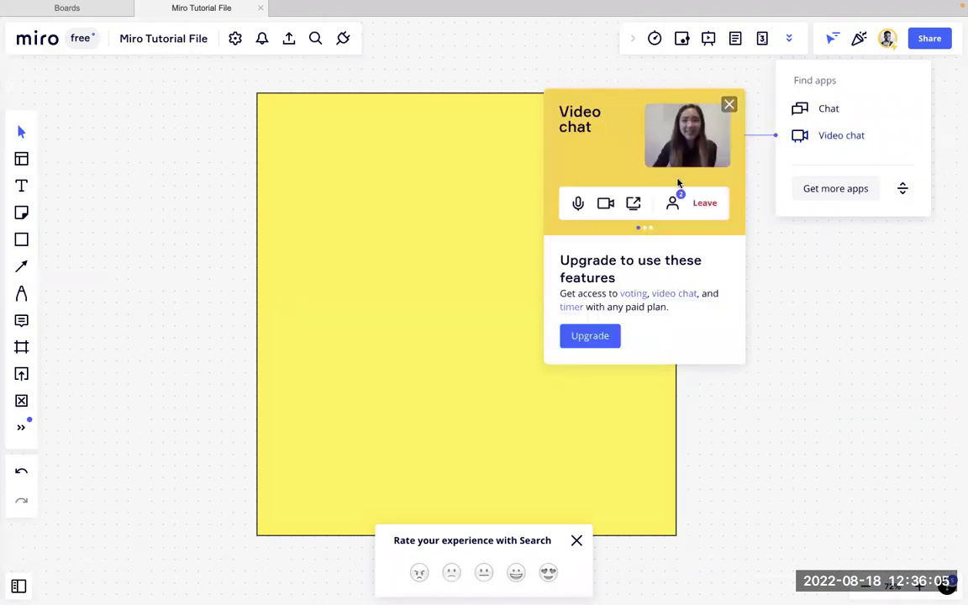
{"action": "left_click", "coordinate": [728, 106]}
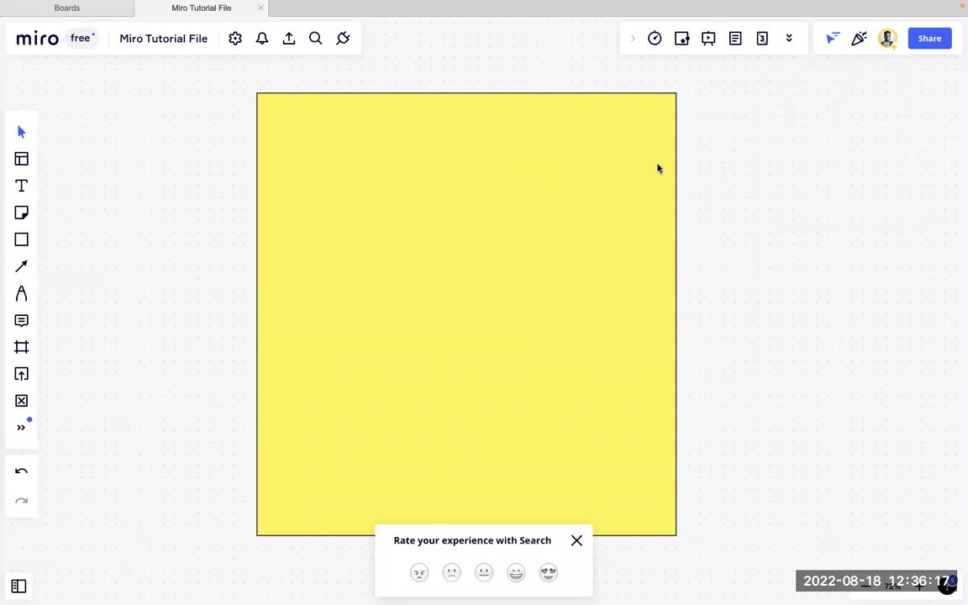
Step: Switch off collaborators' cursors and send the heart, laughing, surprised and crying reactions on the board
{"action": "left_click", "coordinate": [833, 39]}
{"action": "left_click", "coordinate": [862, 42]}
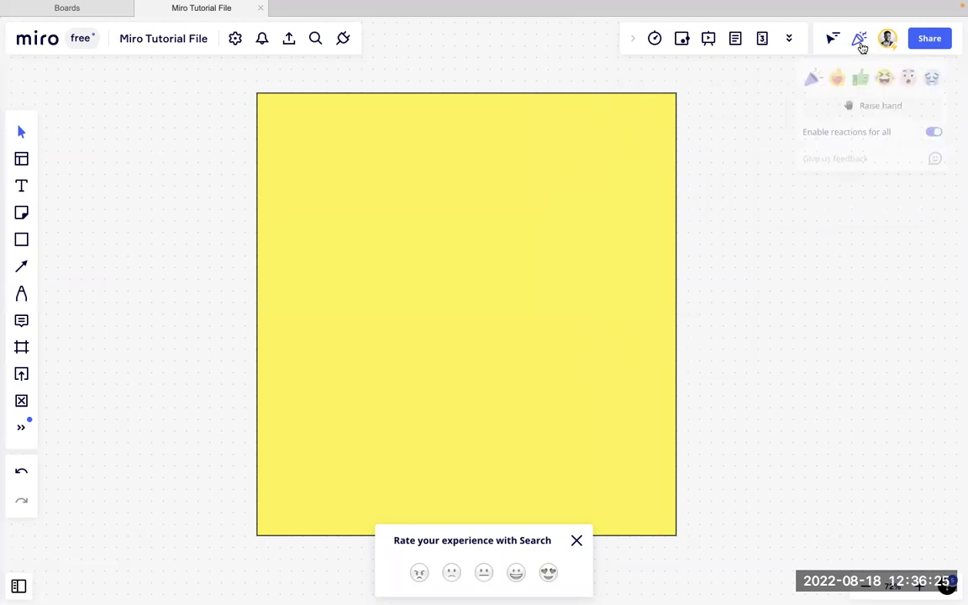
{"action": "left_click", "coordinate": [834, 85]}
{"action": "left_click", "coordinate": [886, 79]}
{"action": "left_click", "coordinate": [914, 80]}
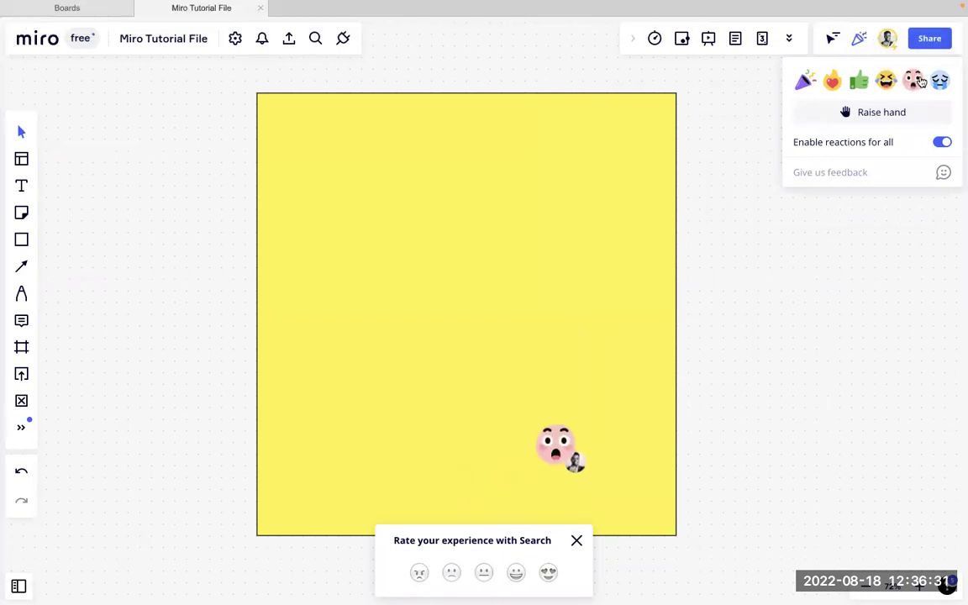
{"action": "left_click", "coordinate": [938, 82]}
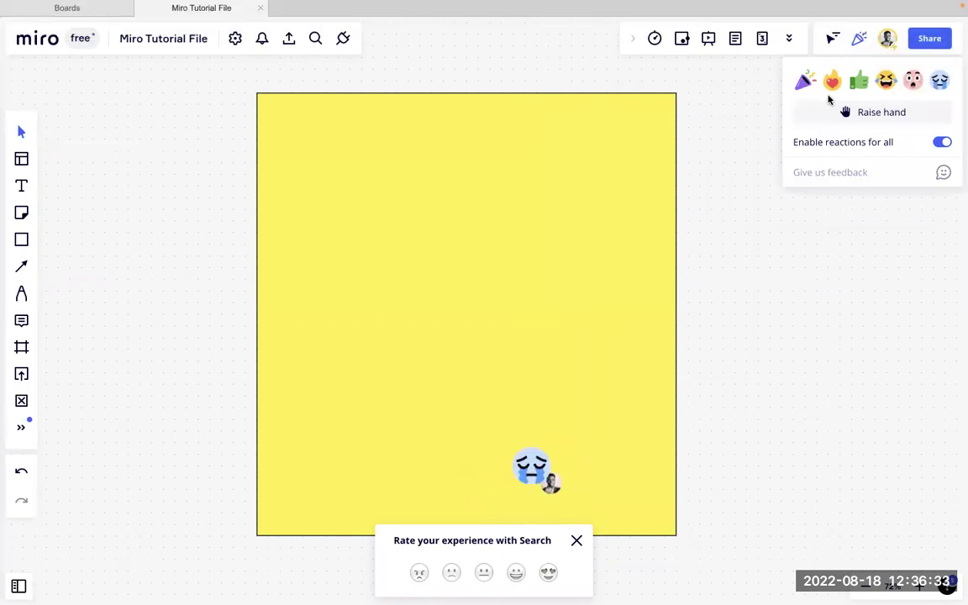
Step: Send the party popper and flaming heart reactions on the board, and send the party popper once more
{"action": "left_click", "coordinate": [807, 81]}
{"action": "left_click", "coordinate": [832, 81]}
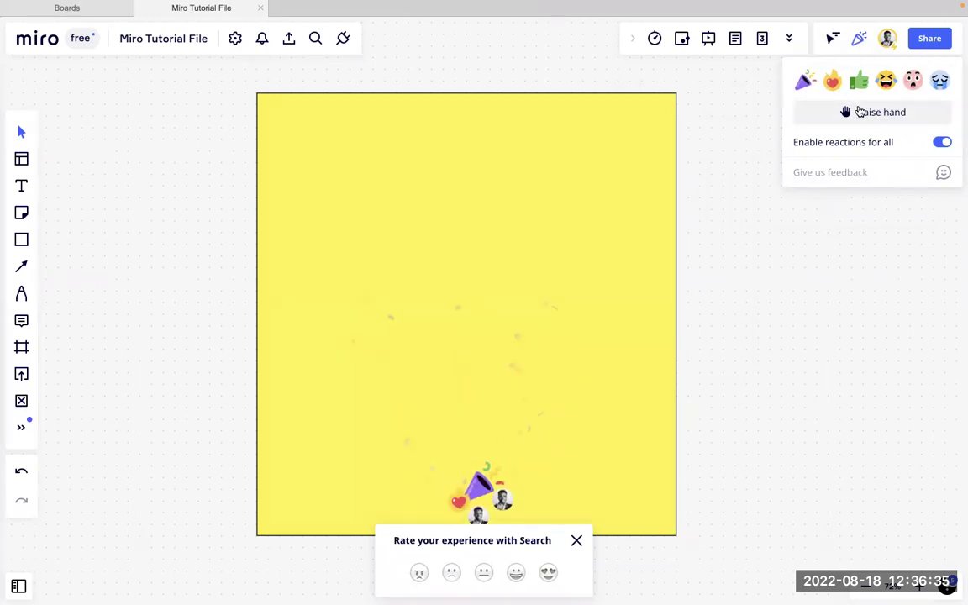
{"action": "left_click", "coordinate": [860, 42]}
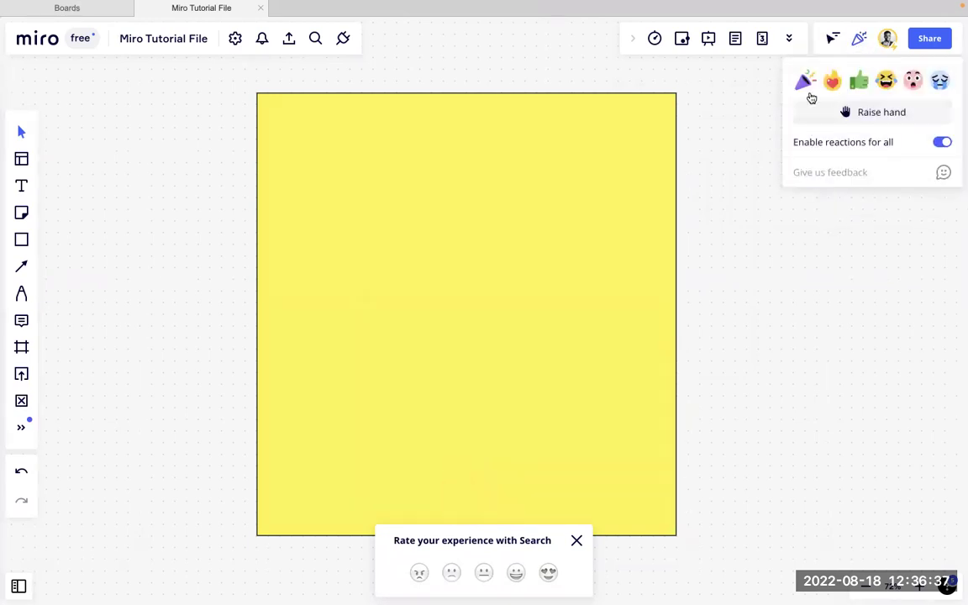
{"action": "left_click", "coordinate": [805, 81]}
Step: Raise a hand on the board, view the list of raised hands and lower them all
{"action": "left_click", "coordinate": [895, 117]}
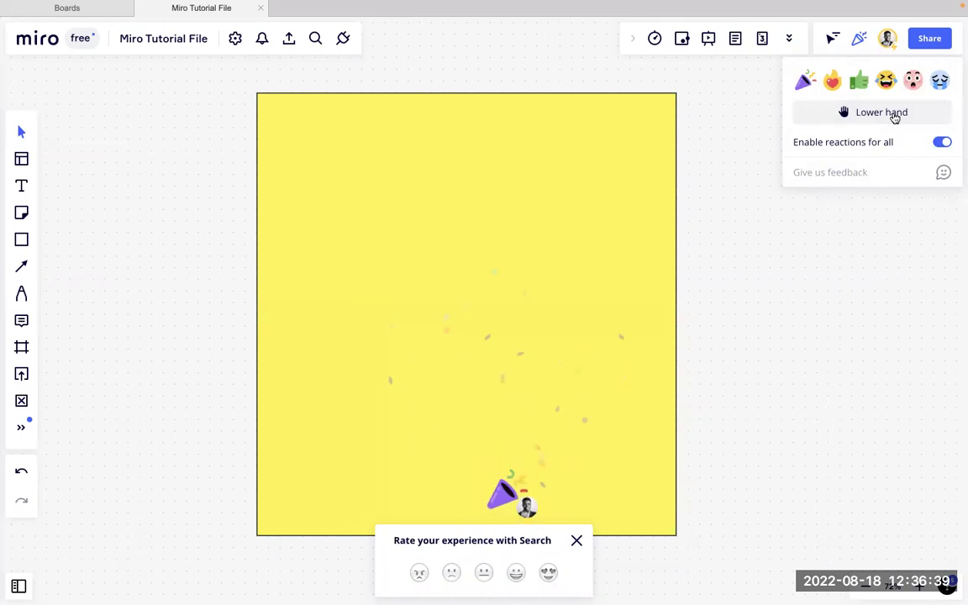
{"action": "left_click", "coordinate": [854, 40]}
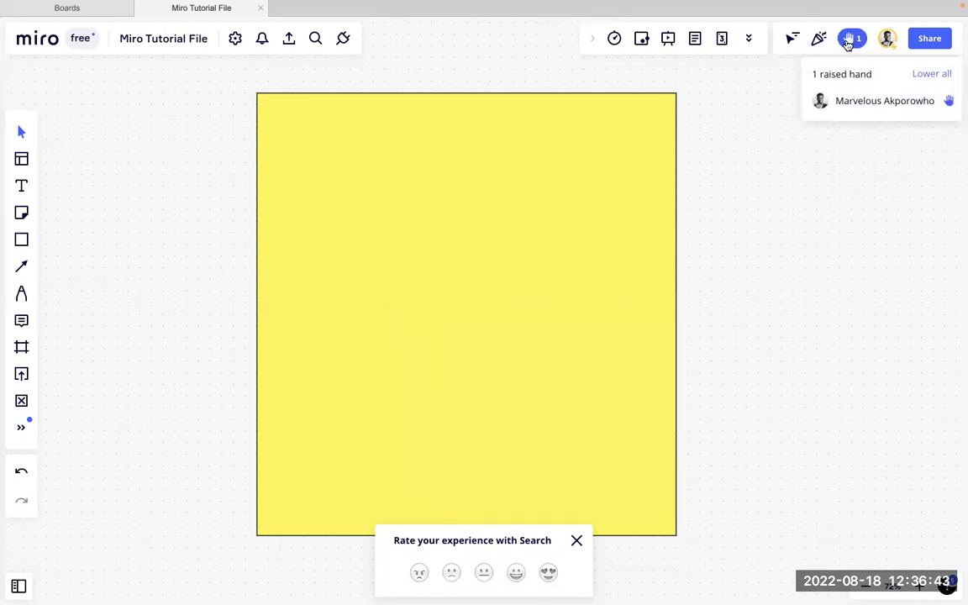
{"action": "left_click", "coordinate": [850, 40]}
{"action": "left_click", "coordinate": [850, 40]}
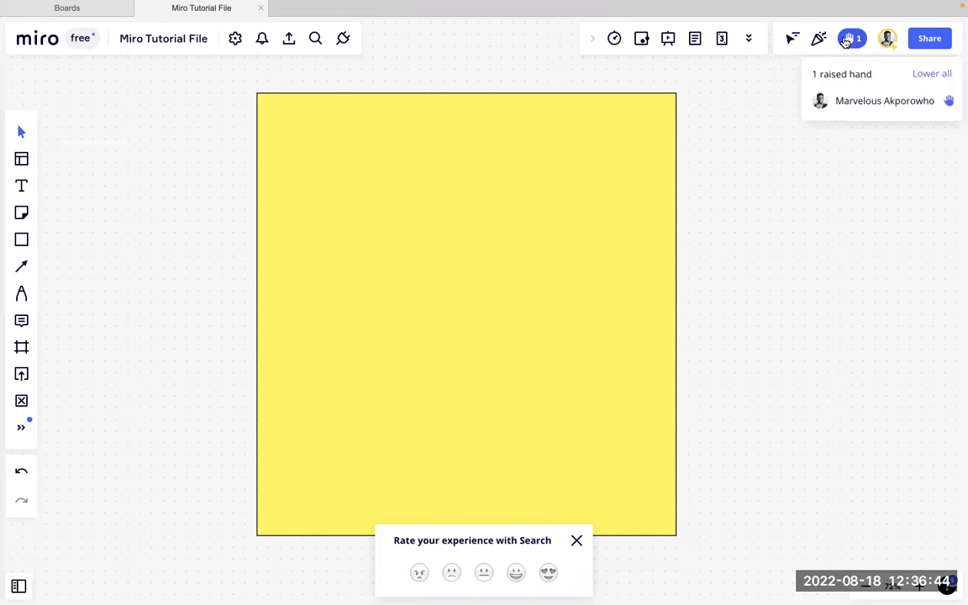
{"action": "left_click", "coordinate": [934, 75]}
{"action": "left_click", "coordinate": [859, 42]}
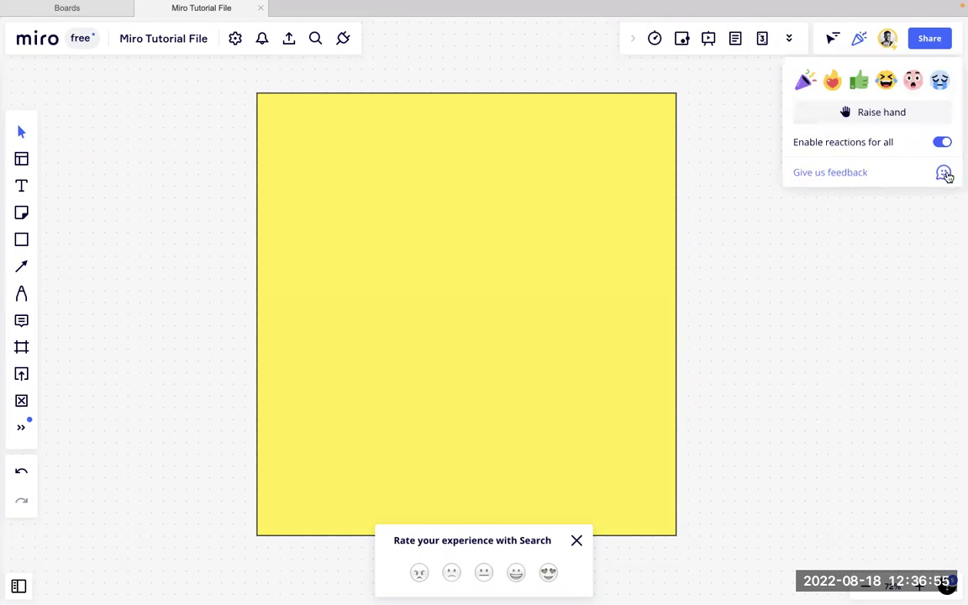
{"action": "left_click", "coordinate": [763, 116]}
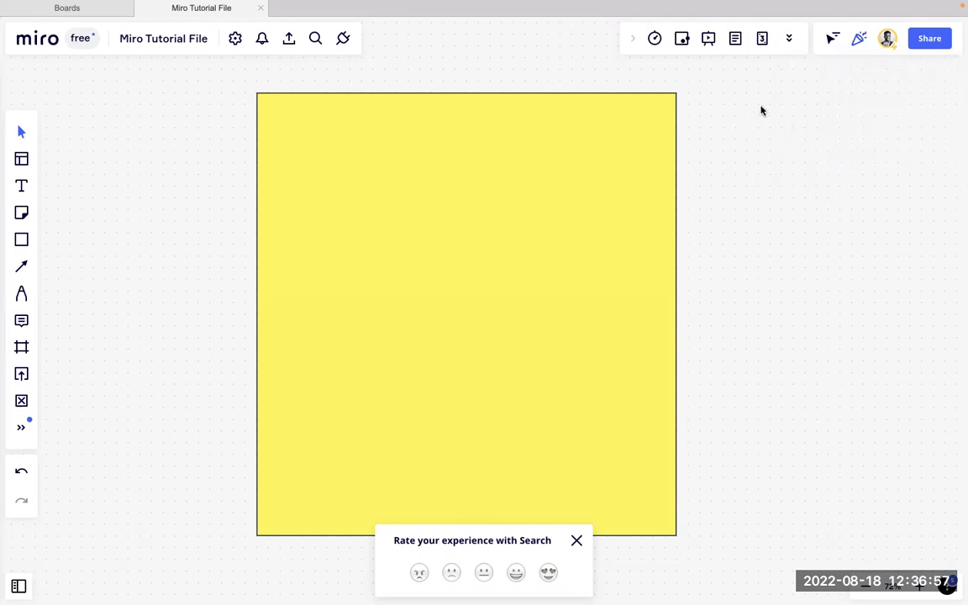
Step: View the board owner's options, and examine the sharing settings for team invites, team access, the invite link and the recipient field
{"action": "left_click", "coordinate": [887, 40]}
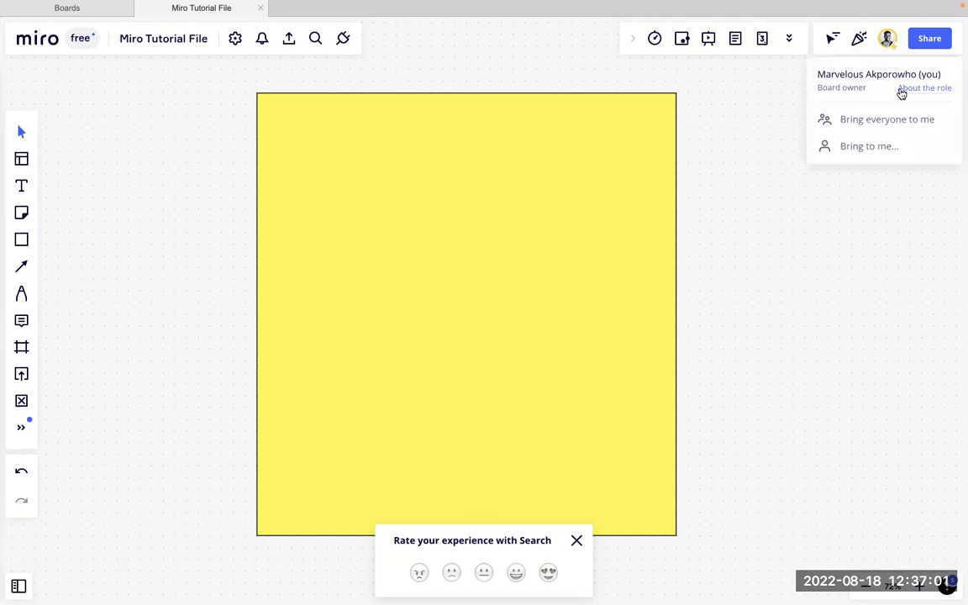
{"action": "left_click", "coordinate": [928, 40]}
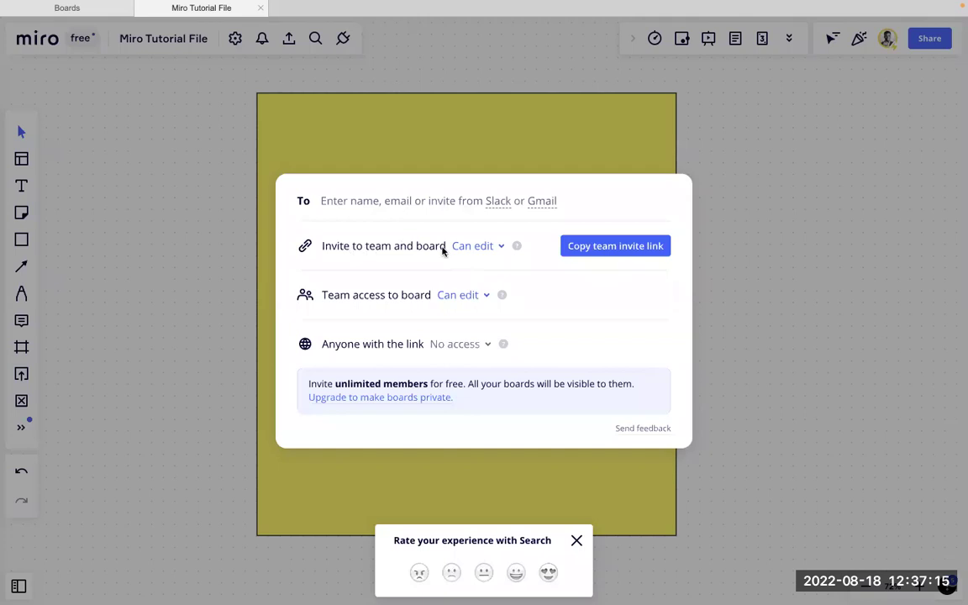
{"action": "left_click", "coordinate": [481, 250]}
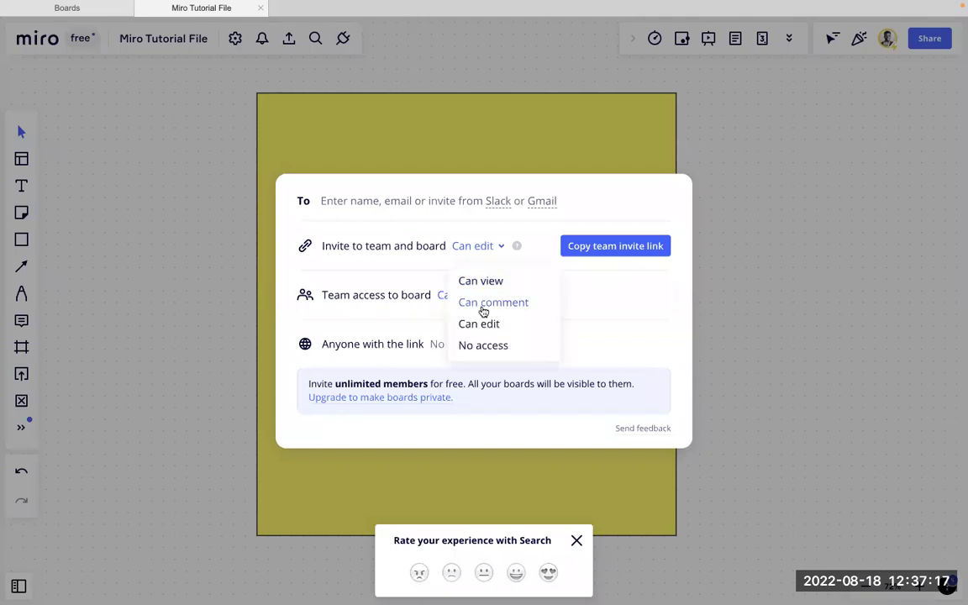
{"action": "left_click", "coordinate": [586, 318]}
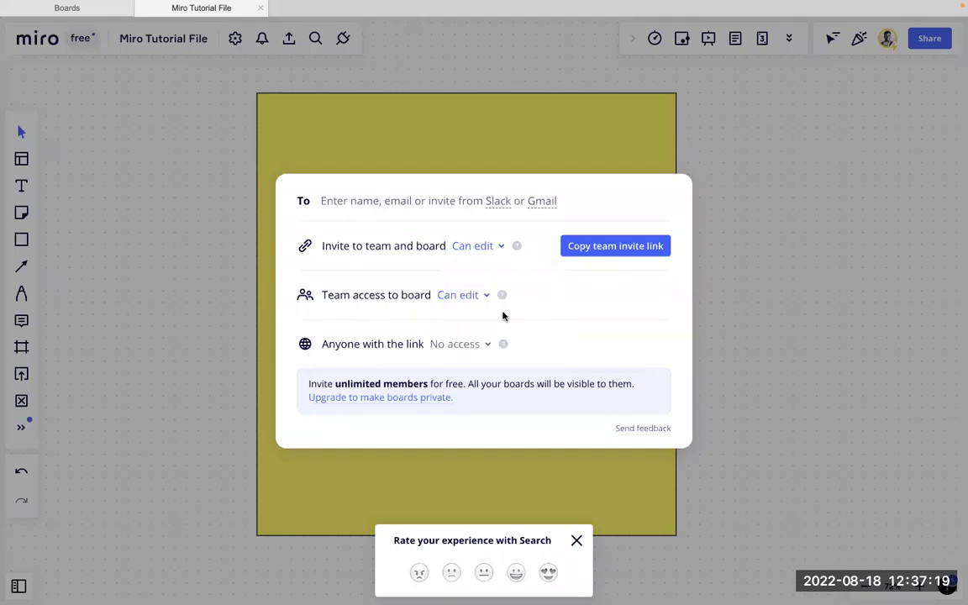
{"action": "left_click", "coordinate": [469, 297]}
{"action": "left_click", "coordinate": [575, 338]}
{"action": "left_click", "coordinate": [595, 252]}
{"action": "left_click", "coordinate": [393, 199]}
{"action": "left_click", "coordinate": [829, 305]}
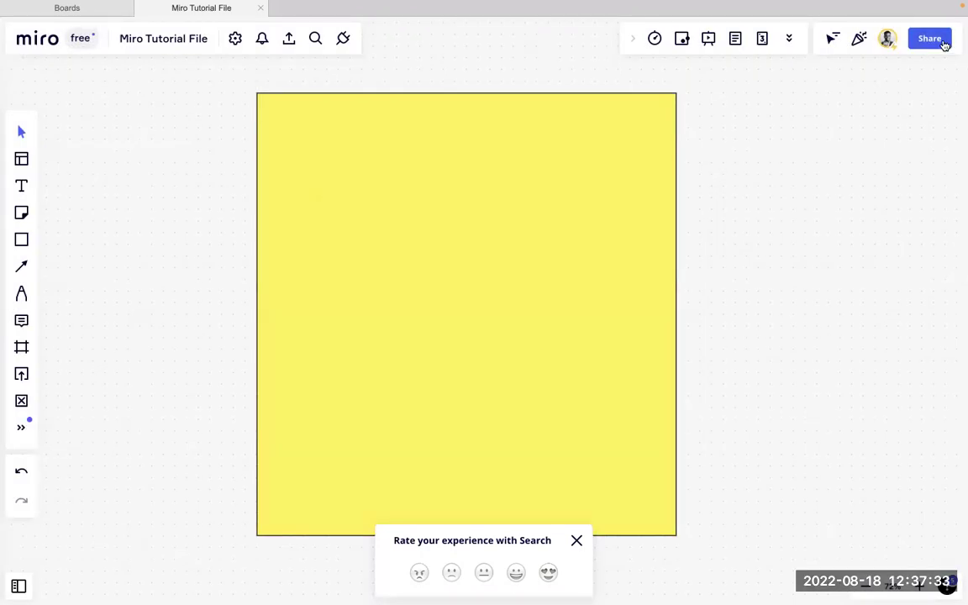
Step: Zoom the board out and in around the selected yellow square
{"action": "left_click", "coordinate": [258, 394]}
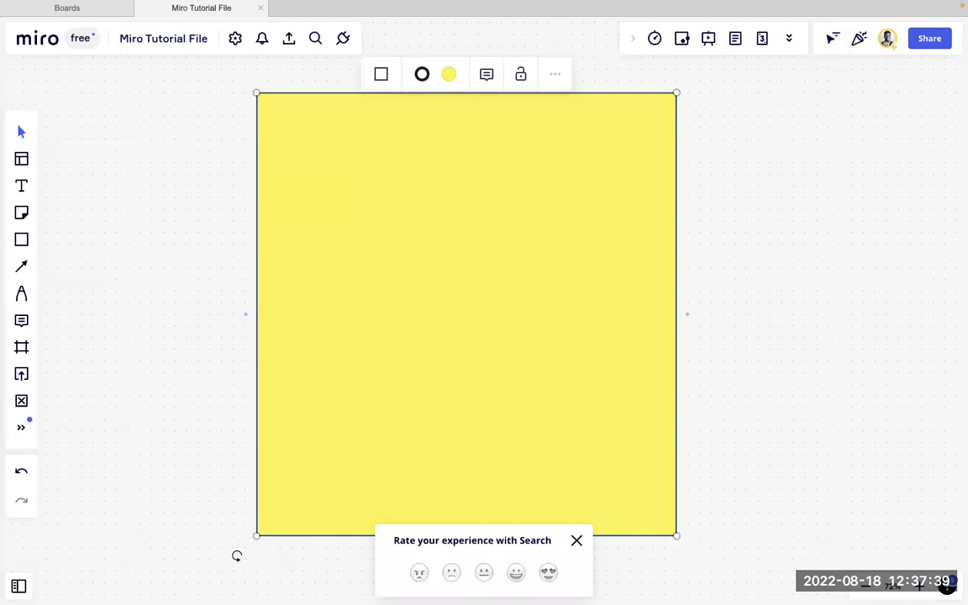
{"action": "left_click", "coordinate": [866, 586]}
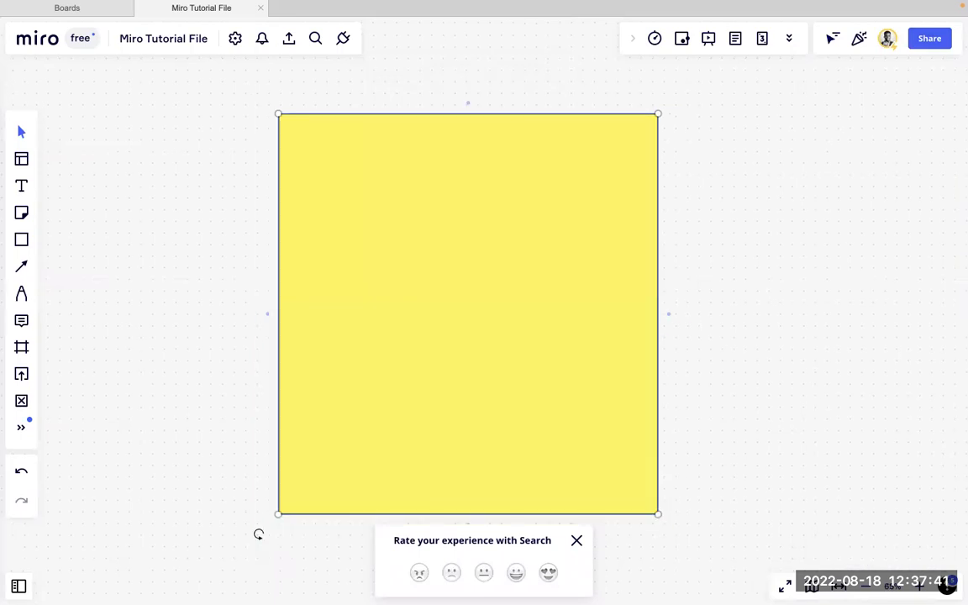
{"action": "key", "text": "ctrl+minus"}
{"action": "key", "text": "ctrl+plus"}
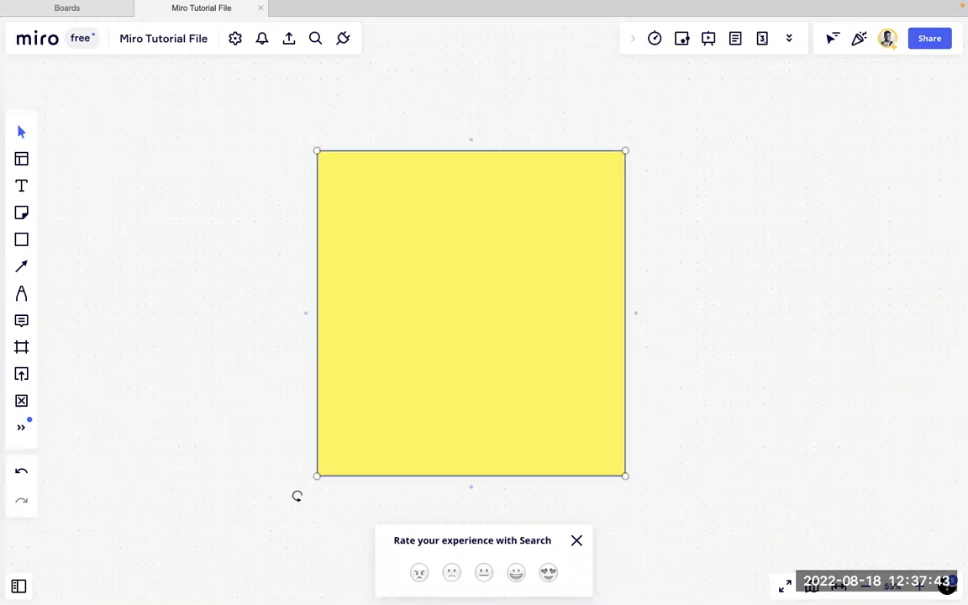
{"action": "scroll", "coordinate": [492, 273], "scroll_direction": "down", "scroll_amount": 5}
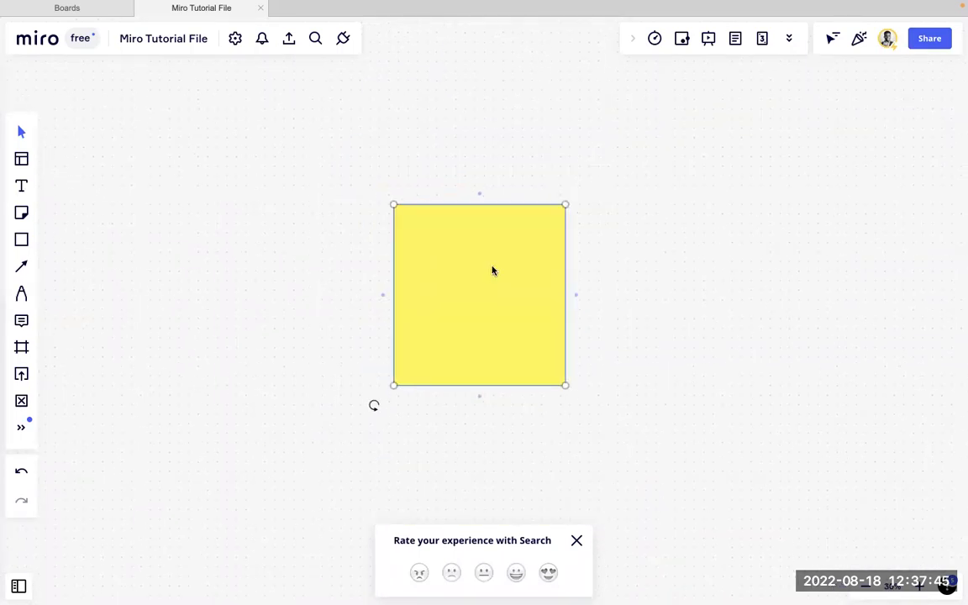
{"action": "scroll", "coordinate": [493, 271], "scroll_direction": "up", "scroll_amount": 5}
{"action": "scroll", "coordinate": [493, 271], "scroll_direction": "down", "scroll_amount": 5}
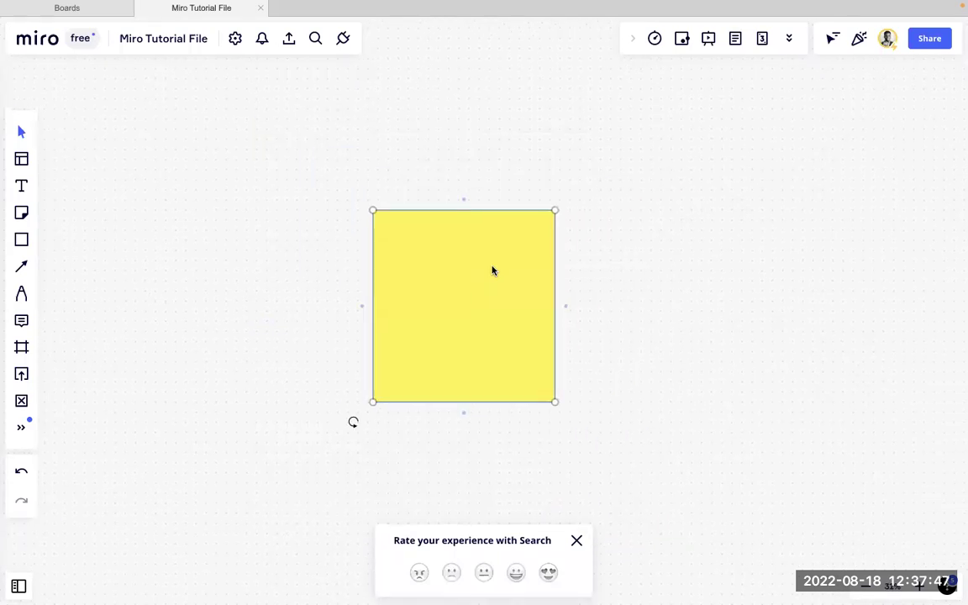
{"action": "scroll", "coordinate": [493, 271], "scroll_direction": "up", "scroll_amount": 5}
{"action": "scroll", "coordinate": [493, 271], "scroll_direction": "down", "scroll_amount": 3}
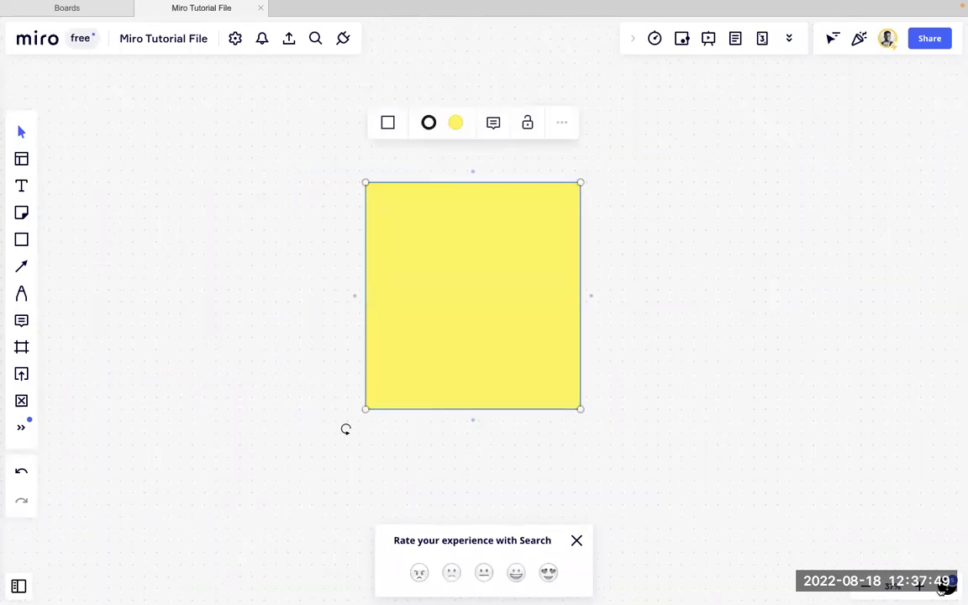
Step: Fit the board content to the screen, and show and hide the board map
{"action": "left_click", "coordinate": [840, 587]}
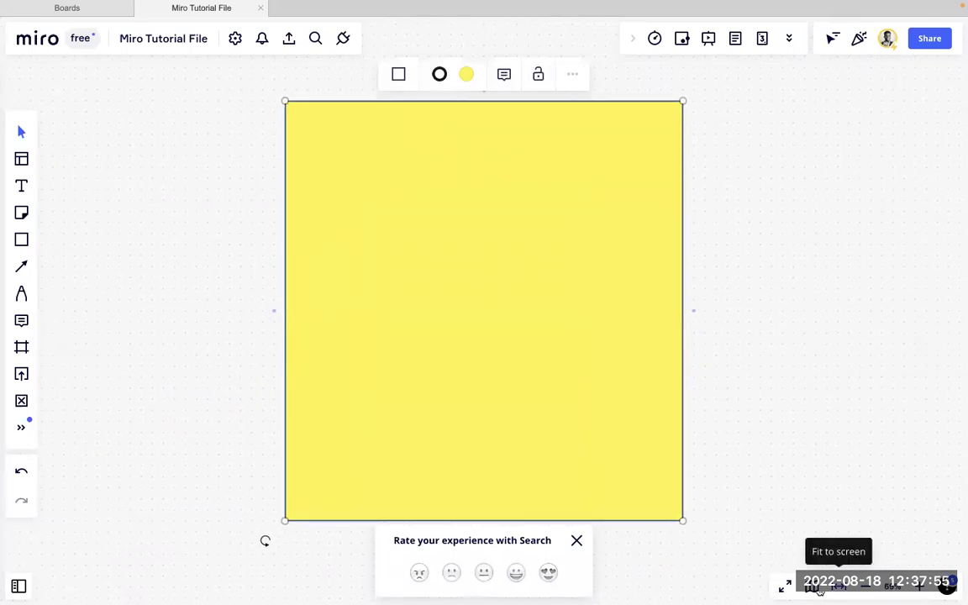
{"action": "left_click", "coordinate": [820, 589]}
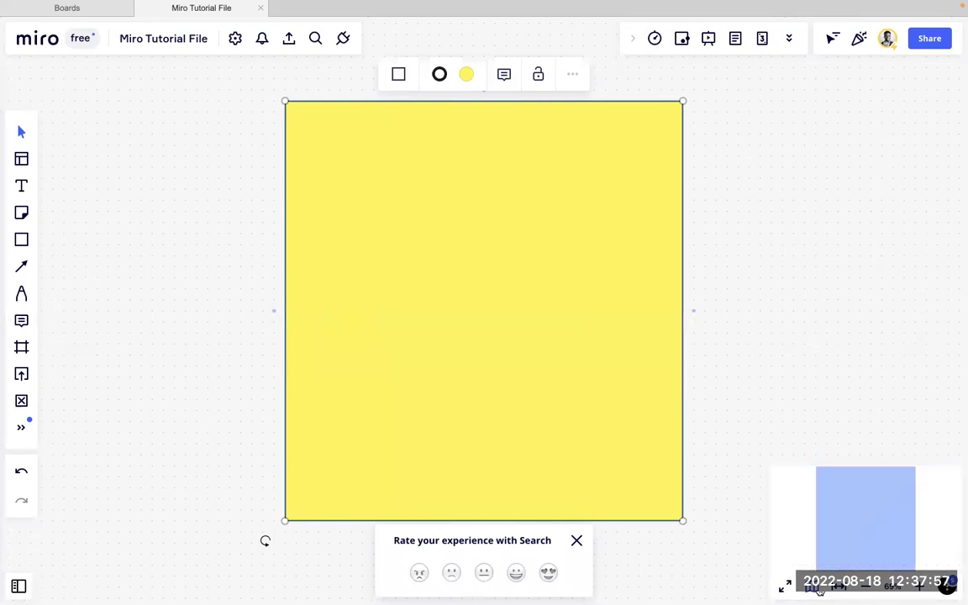
{"action": "left_click", "coordinate": [812, 587]}
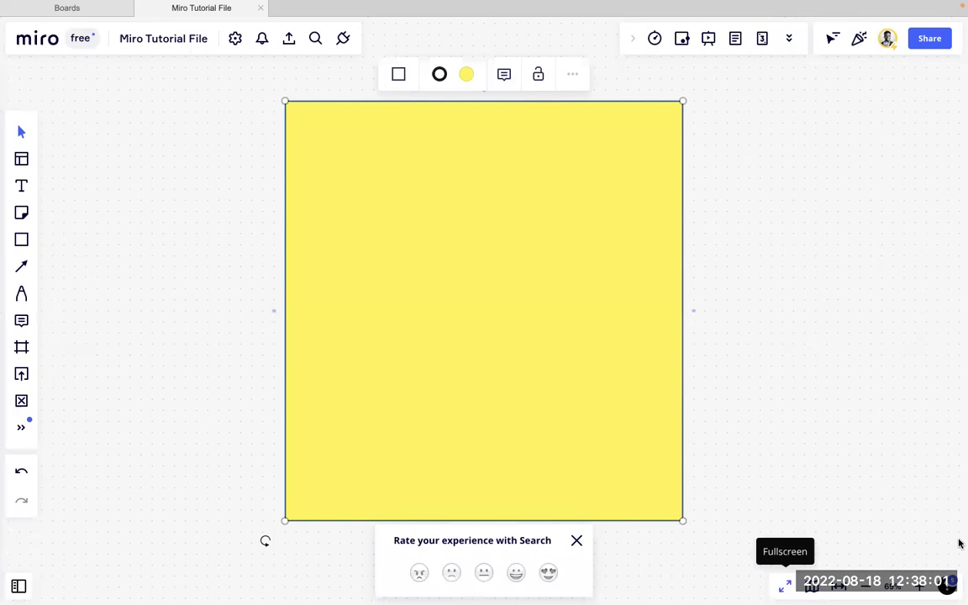
{"action": "key", "text": "Escape"}
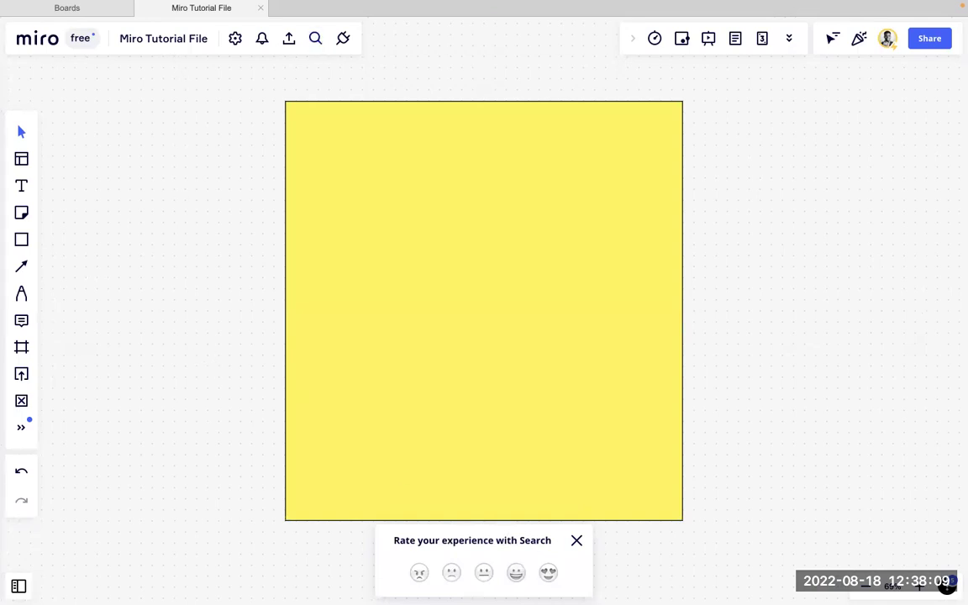
Step: Dismiss the search rating survey, and look over the board's frames panel and additional tools
{"action": "left_click", "coordinate": [577, 540]}
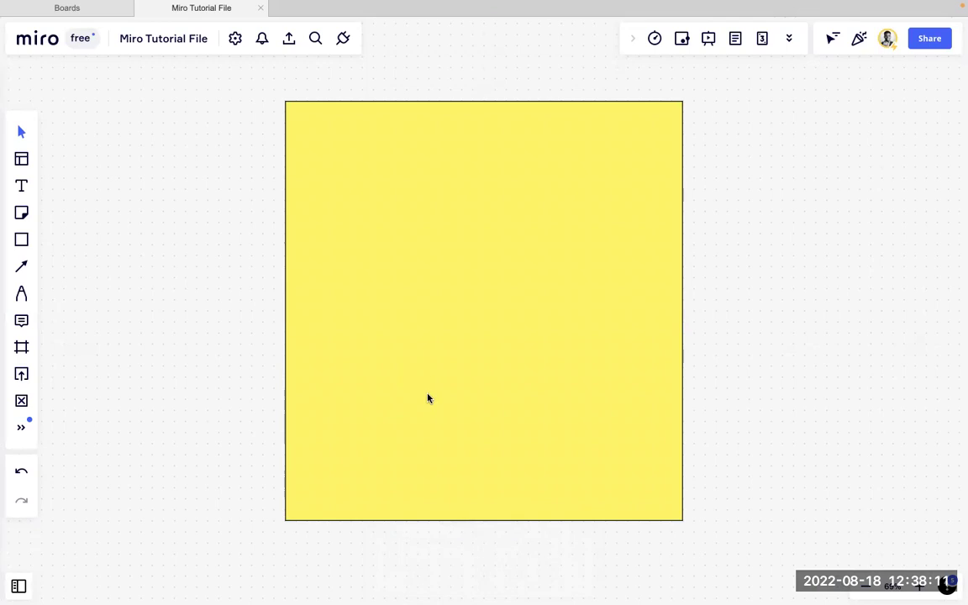
{"action": "scroll", "coordinate": [168, 382], "scroll_direction": "left", "scroll_amount": 1}
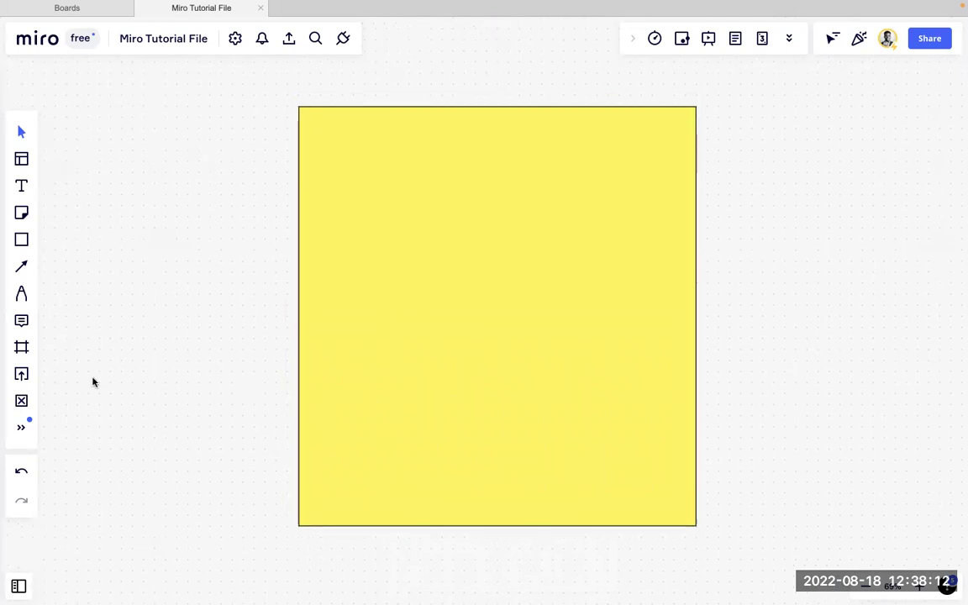
{"action": "left_click", "coordinate": [18, 585]}
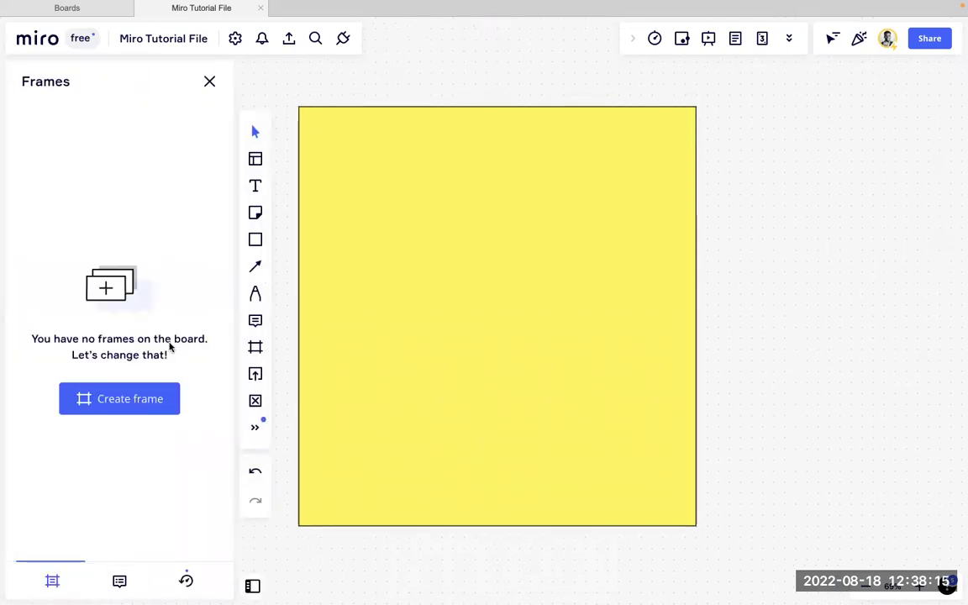
{"action": "left_click", "coordinate": [209, 81]}
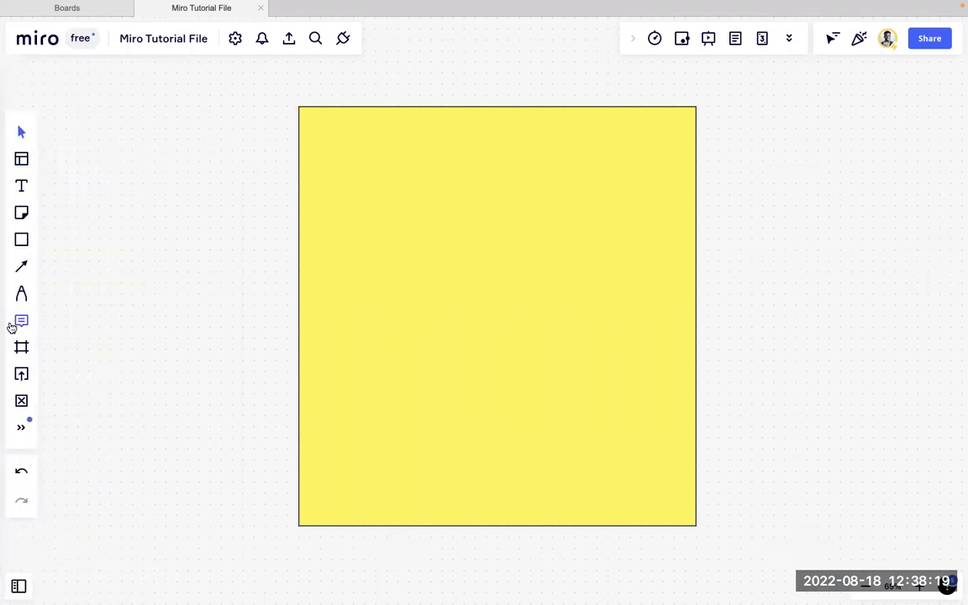
{"action": "left_click", "coordinate": [21, 428]}
{"action": "left_click", "coordinate": [20, 433]}
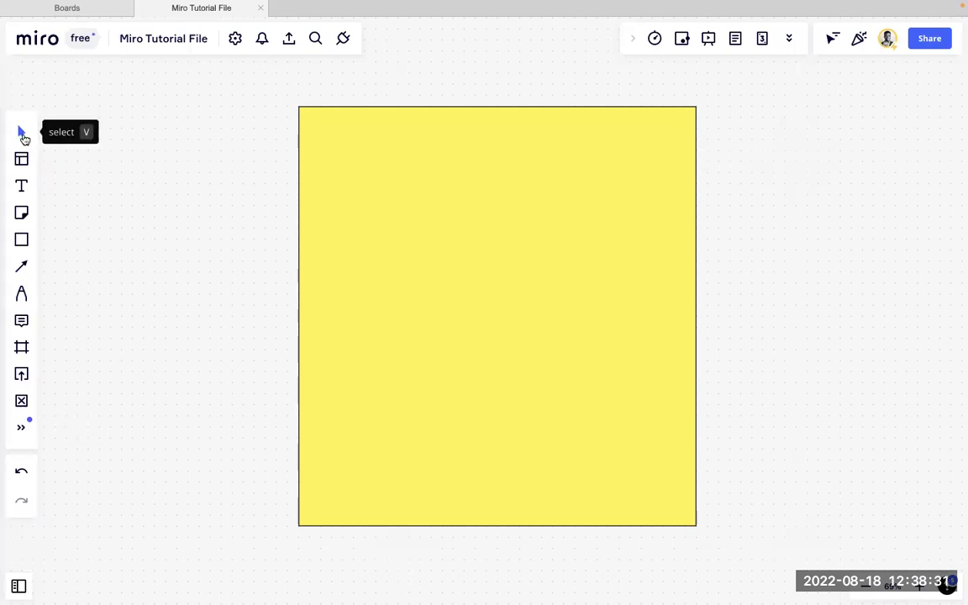
Step: Delete the yellow square from the board
{"action": "left_click", "coordinate": [481, 250]}
{"action": "key", "text": "Delete"}
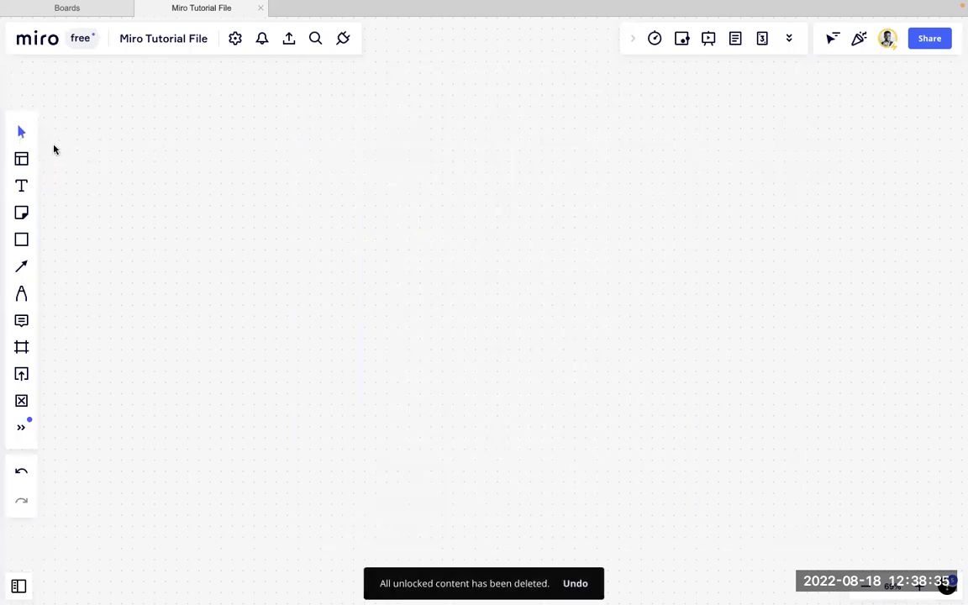
Step: Browse the Strategy & Planning, Agile Workflows and Mapping & Diagramming templates, and preview the Customer Journey Map template
{"action": "left_click", "coordinate": [22, 159]}
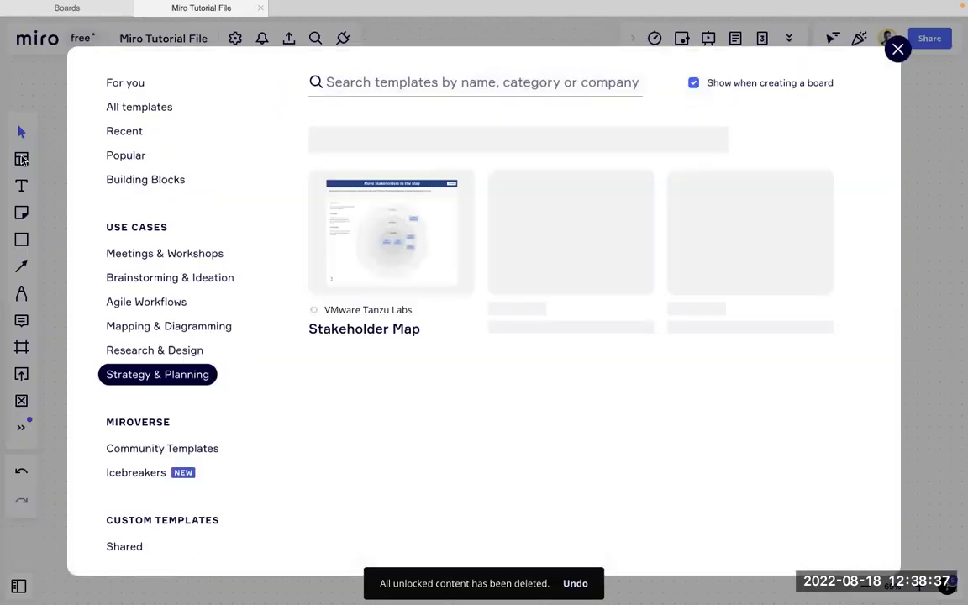
{"action": "scroll", "coordinate": [468, 328], "scroll_direction": "down", "scroll_amount": 3}
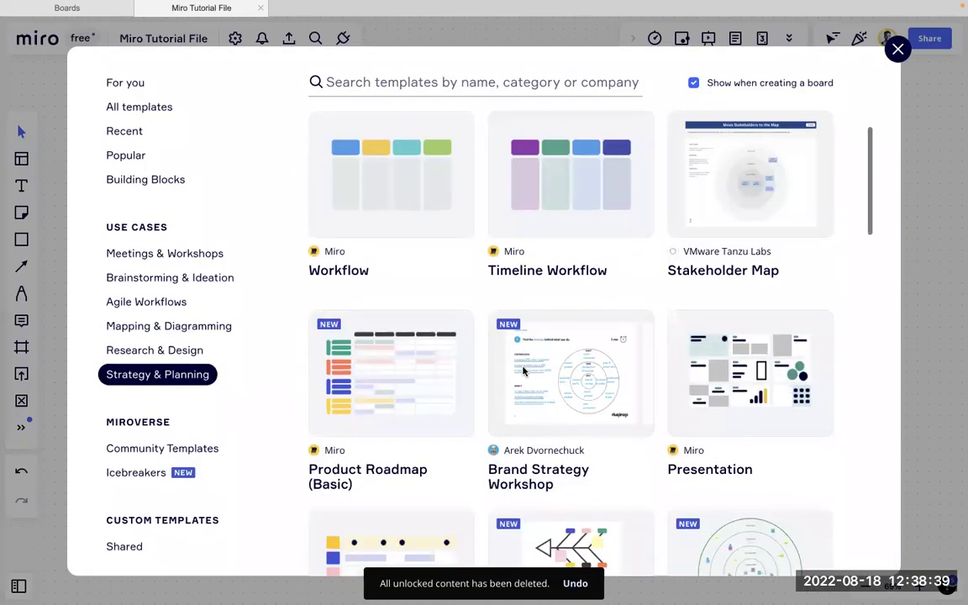
{"action": "scroll", "coordinate": [523, 371], "scroll_direction": "up", "scroll_amount": 3}
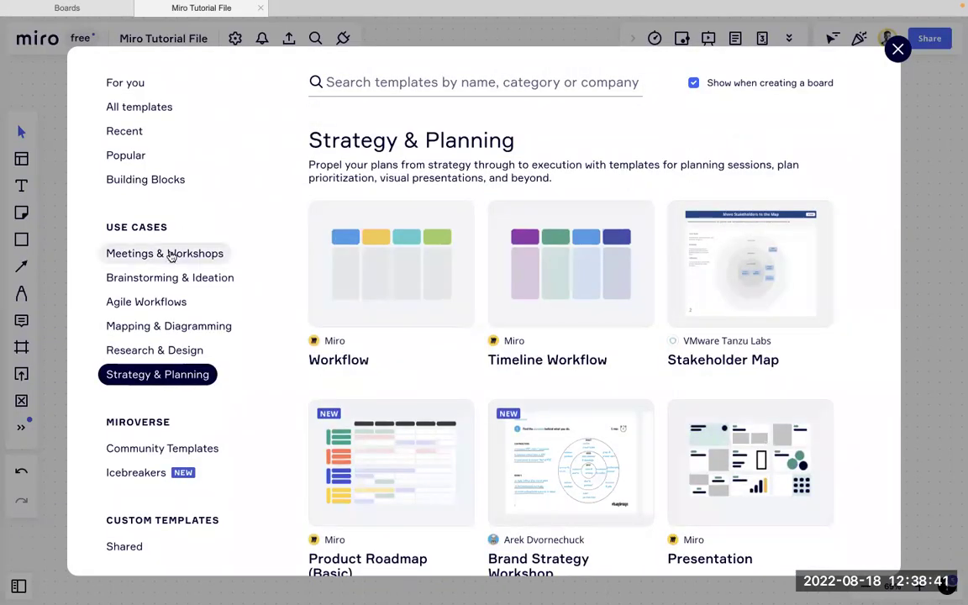
{"action": "left_click", "coordinate": [163, 301]}
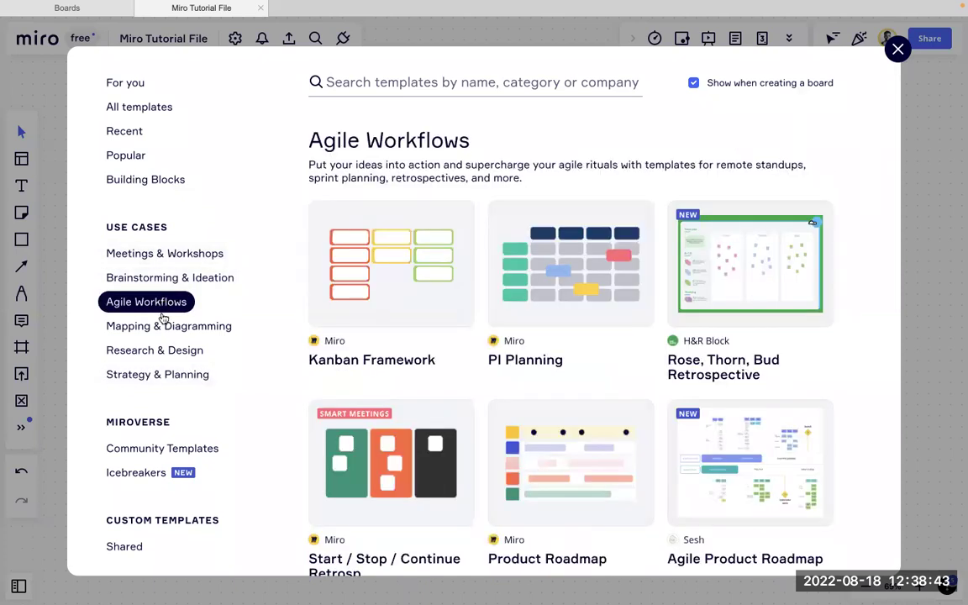
{"action": "left_click", "coordinate": [163, 326]}
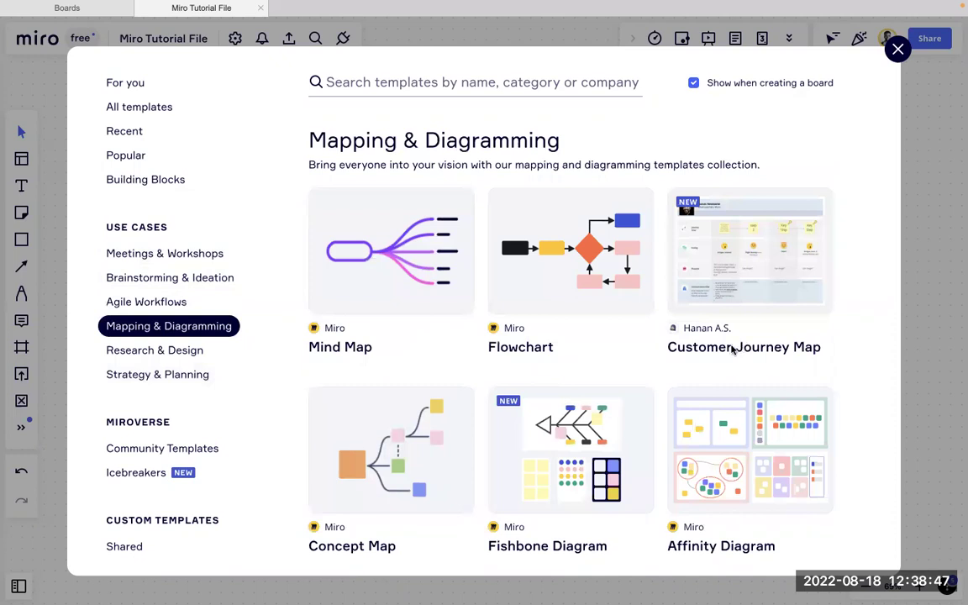
{"action": "mouse_move", "coordinate": [728, 294]}
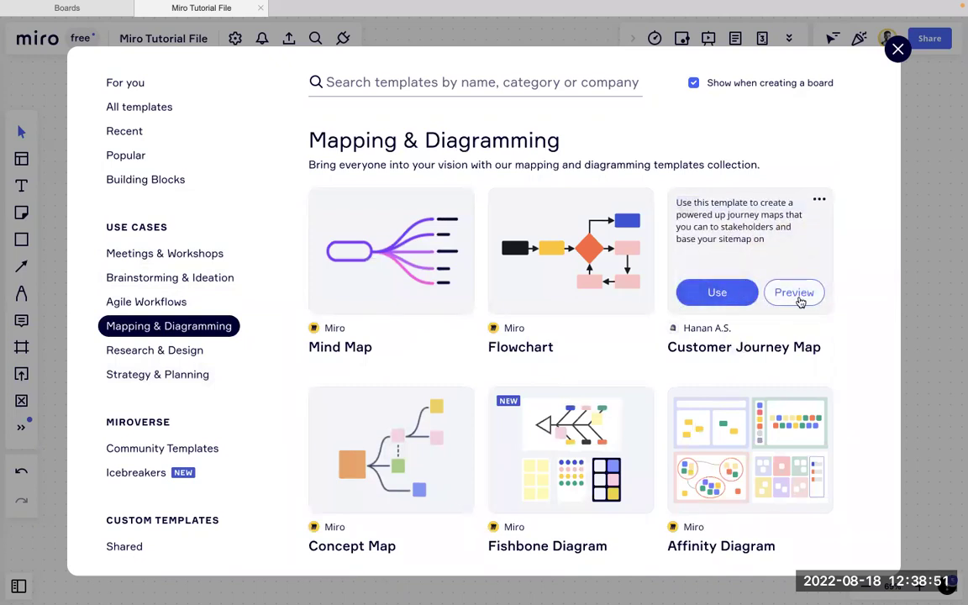
{"action": "left_click", "coordinate": [794, 293]}
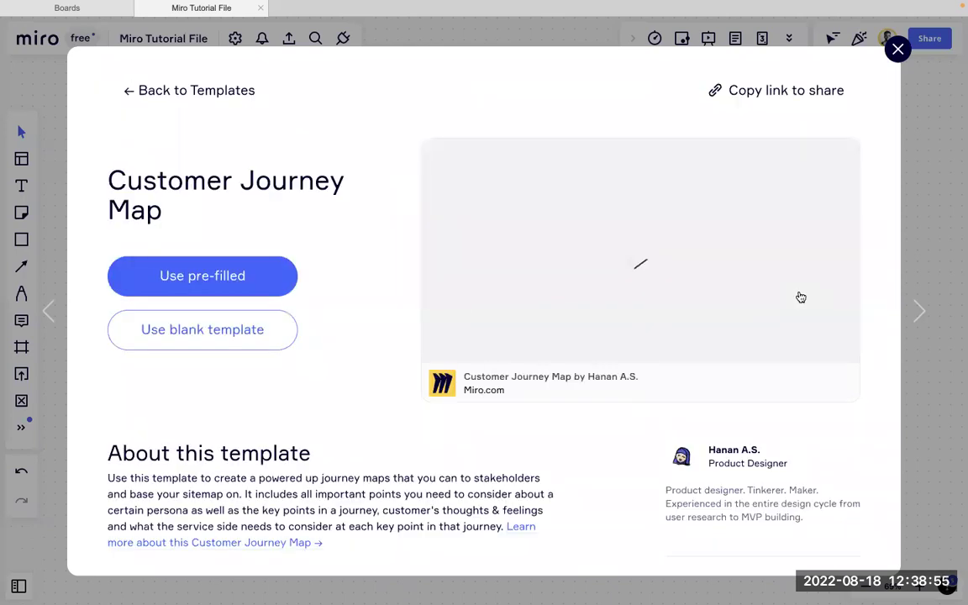
Step: Look over the Customer Journey Map template's description and related examples, and add its pre-filled version to the board
{"action": "scroll", "coordinate": [736, 338], "scroll_direction": "down", "scroll_amount": 1}
{"action": "scroll", "coordinate": [735, 338], "scroll_direction": "down", "scroll_amount": 3}
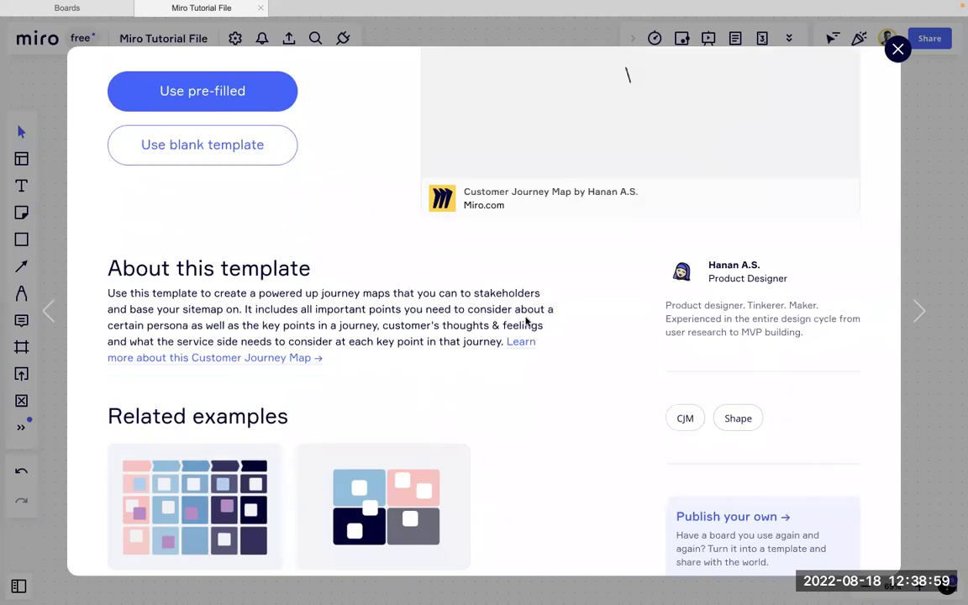
{"action": "scroll", "coordinate": [348, 374], "scroll_direction": "down", "scroll_amount": 5}
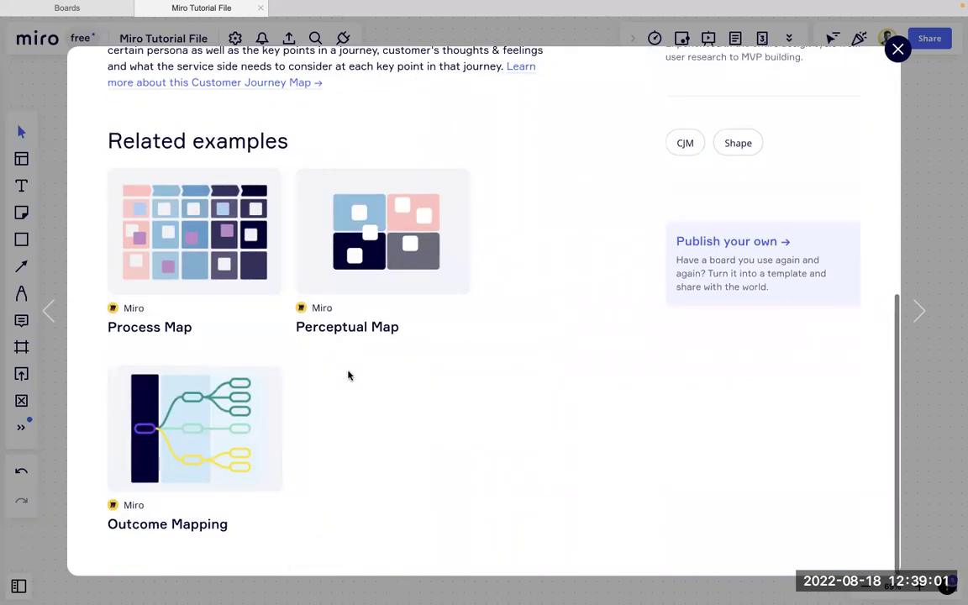
{"action": "scroll", "coordinate": [348, 374], "scroll_direction": "up", "scroll_amount": 8}
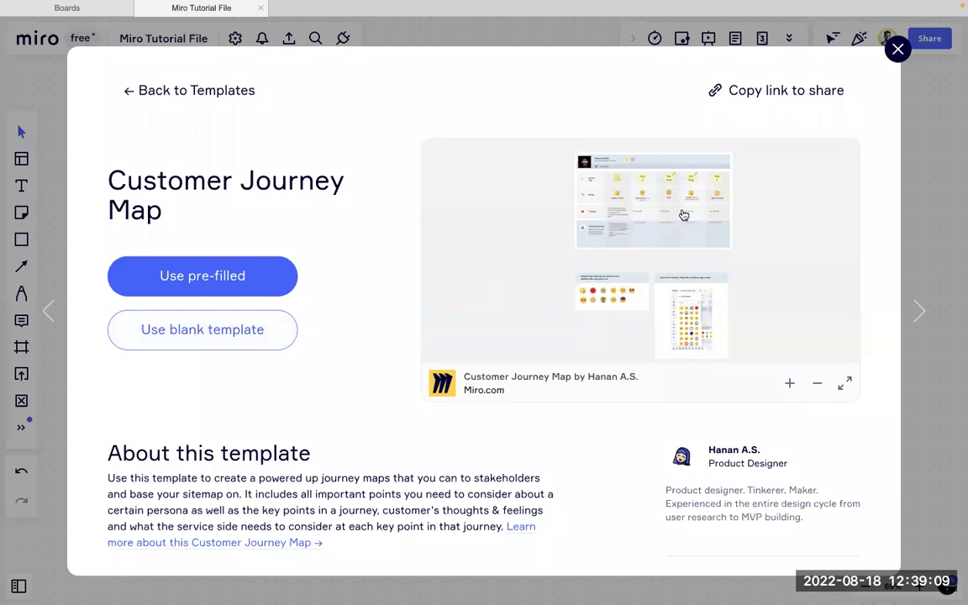
{"action": "left_click", "coordinate": [193, 274]}
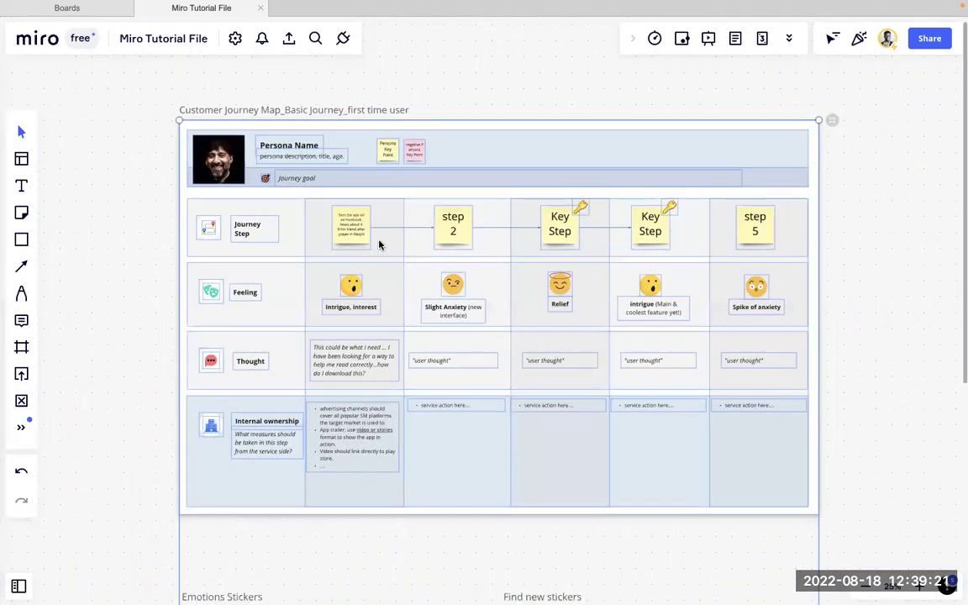
{"action": "left_click", "coordinate": [105, 229]}
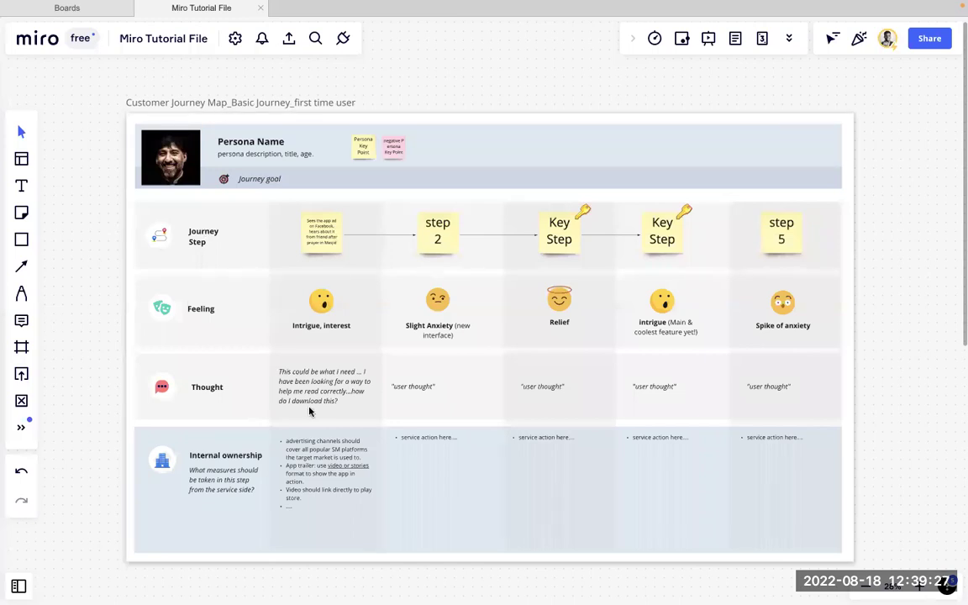
Step: Examine the journey map, Emotions Stickers and Find new stickers frames, including the key icon and the main frame's options
{"action": "scroll", "coordinate": [309, 411], "scroll_direction": "down", "scroll_amount": 8}
{"action": "scroll", "coordinate": [309, 411], "scroll_direction": "down", "scroll_amount": 3}
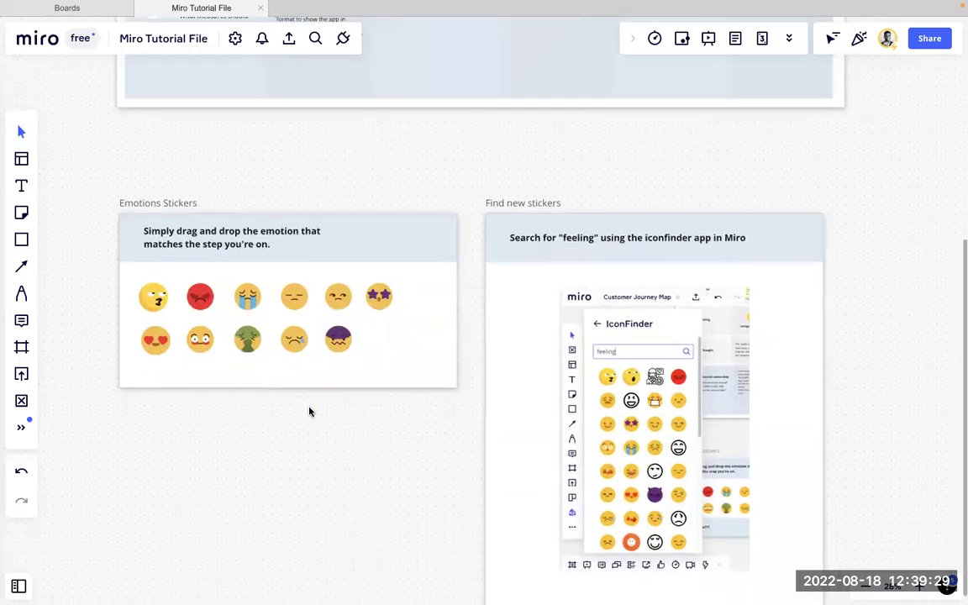
{"action": "scroll", "coordinate": [310, 411], "scroll_direction": "down", "scroll_amount": 3}
{"action": "scroll", "coordinate": [310, 412], "scroll_direction": "up", "scroll_amount": 12}
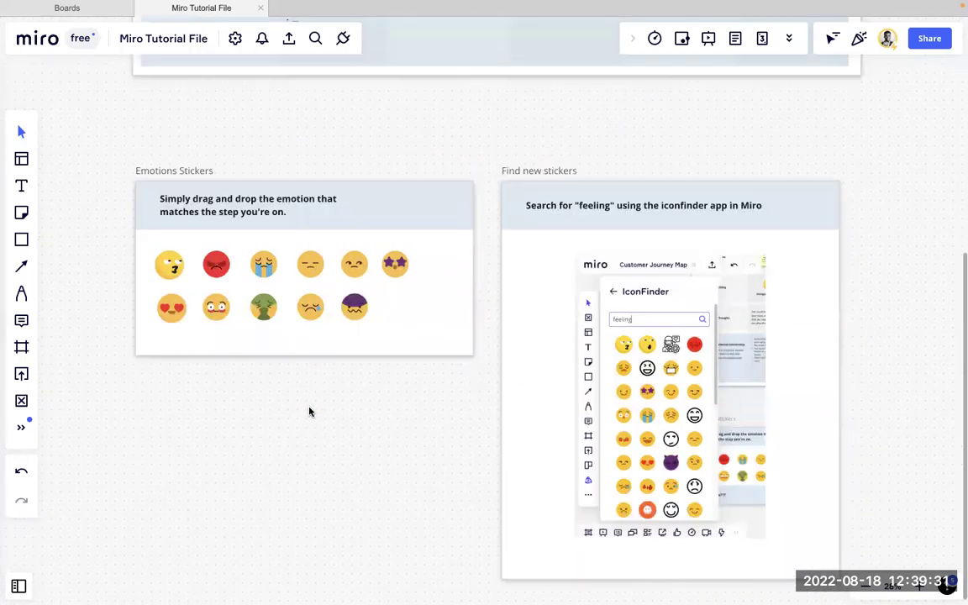
{"action": "scroll", "coordinate": [309, 411], "scroll_direction": "up", "scroll_amount": 7}
{"action": "scroll", "coordinate": [341, 307], "scroll_direction": "down", "scroll_amount": 3}
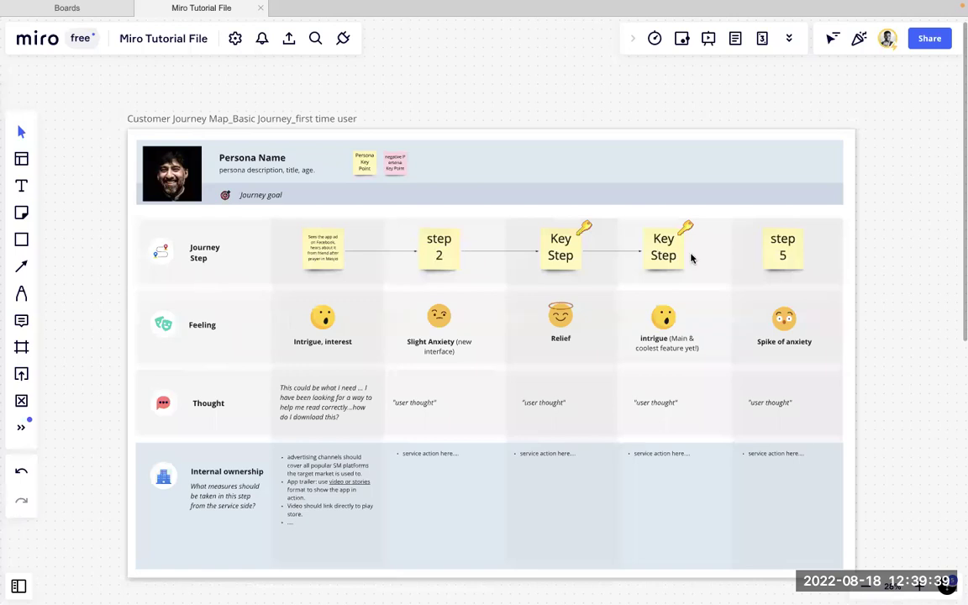
{"action": "left_click", "coordinate": [591, 227]}
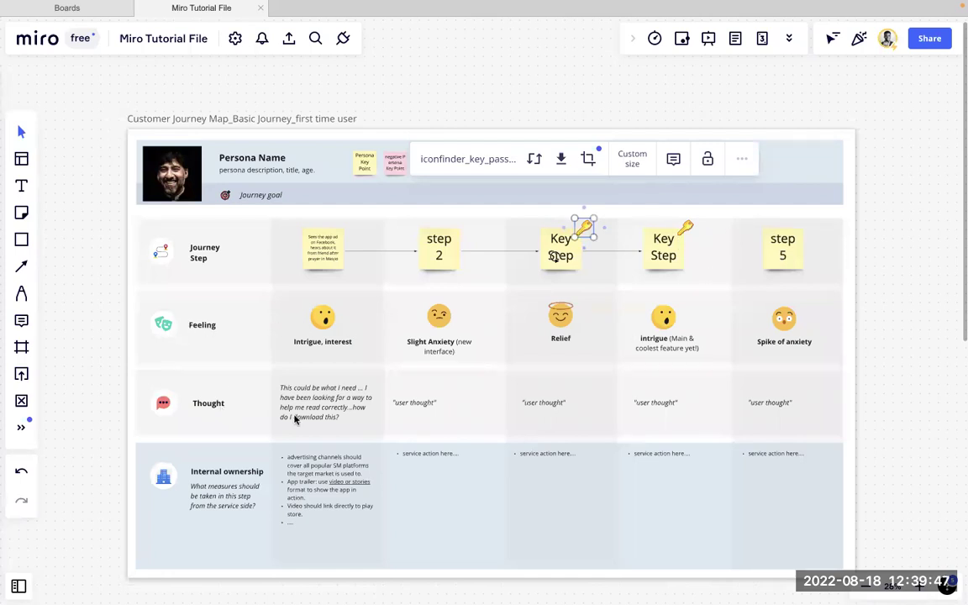
{"action": "left_click", "coordinate": [390, 119]}
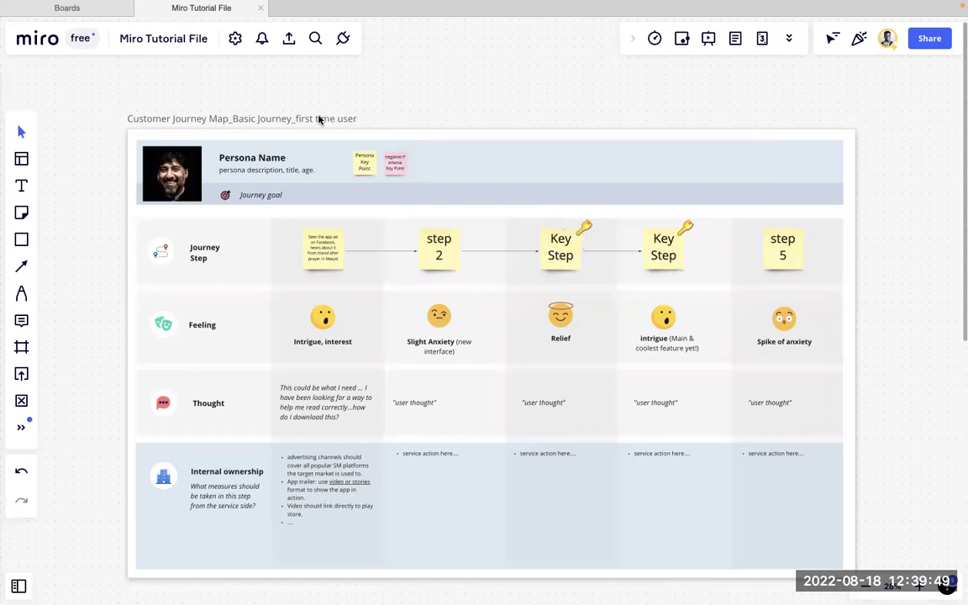
{"action": "left_click", "coordinate": [318, 121]}
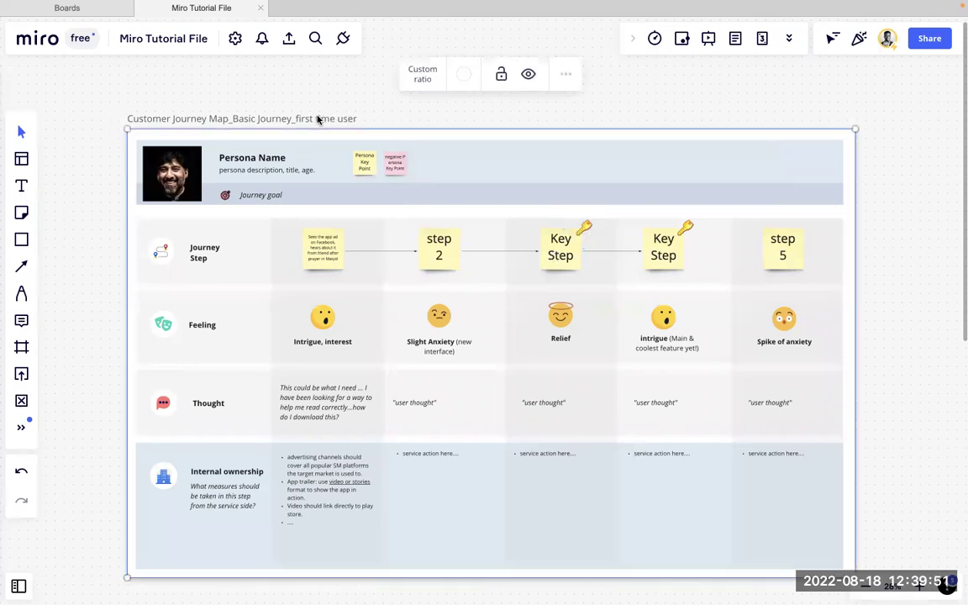
{"action": "scroll", "coordinate": [318, 120], "scroll_direction": "down", "scroll_amount": 2}
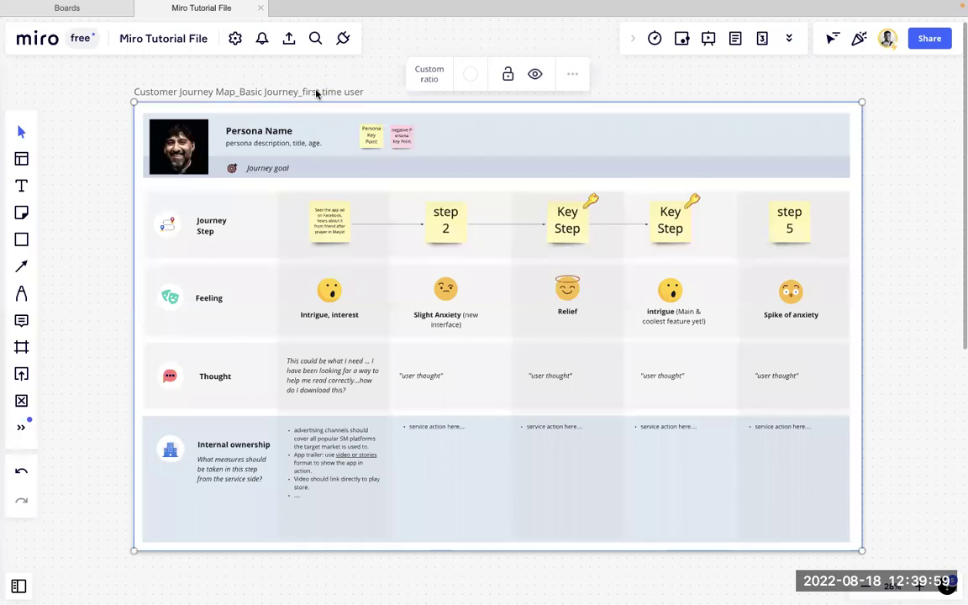
Step: Delete all the Customer Journey Map template's frames from the board
{"action": "scroll", "coordinate": [317, 94], "scroll_direction": "down", "scroll_amount": 5}
{"action": "left_click_drag", "start_coordinate": [194, 78], "coordinate": [607, 579]}
{"action": "key", "text": "Delete"}
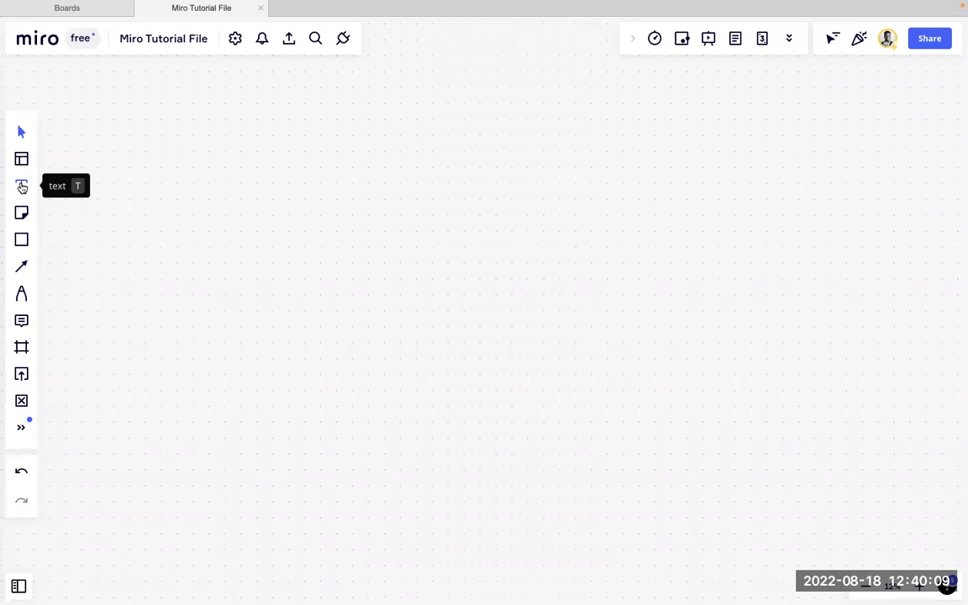
Step: Place a text box on the empty board and scale it up to a font size of about 114
{"action": "left_click", "coordinate": [21, 187]}
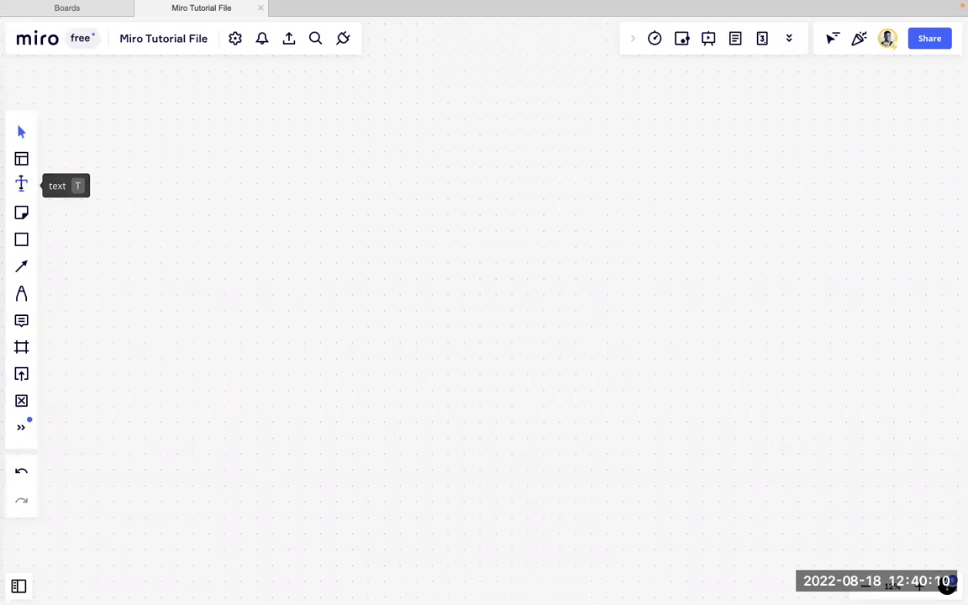
{"action": "left_click", "coordinate": [304, 194]}
{"action": "scroll", "coordinate": [304, 196], "scroll_direction": "left", "scroll_amount": 3}
{"action": "scroll", "coordinate": [304, 197], "scroll_direction": "up", "scroll_amount": 2}
{"action": "scroll", "coordinate": [394, 241], "scroll_direction": "up", "scroll_amount": 2}
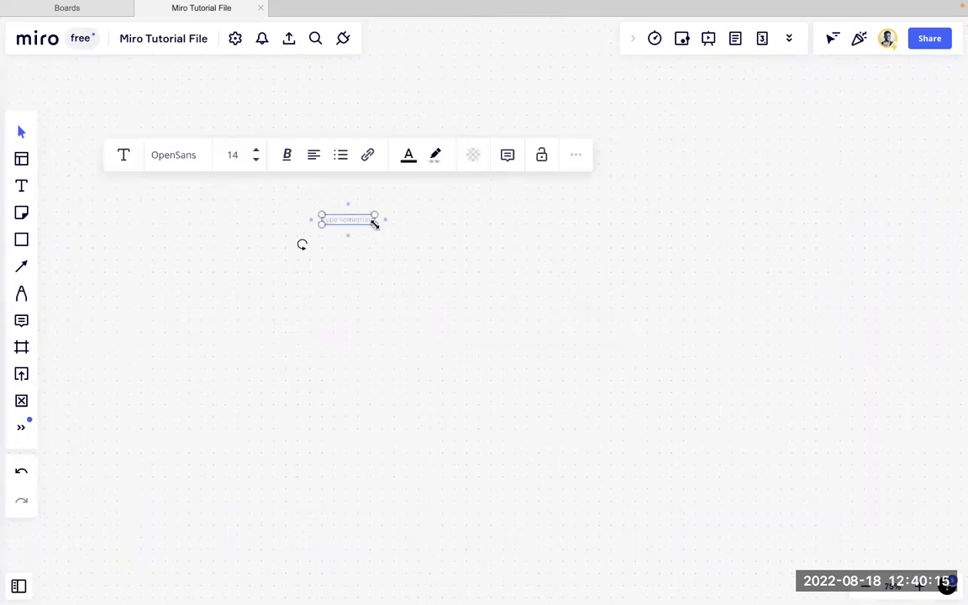
{"action": "left_click_drag", "start_coordinate": [375, 223], "coordinate": [699, 387]}
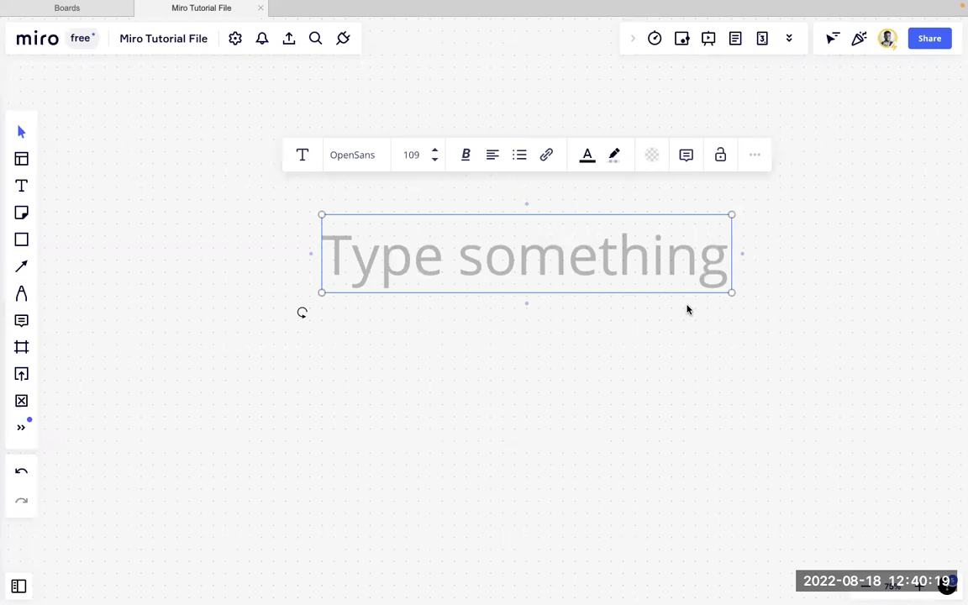
{"action": "left_click_drag", "start_coordinate": [732, 294], "coordinate": [514, 243]}
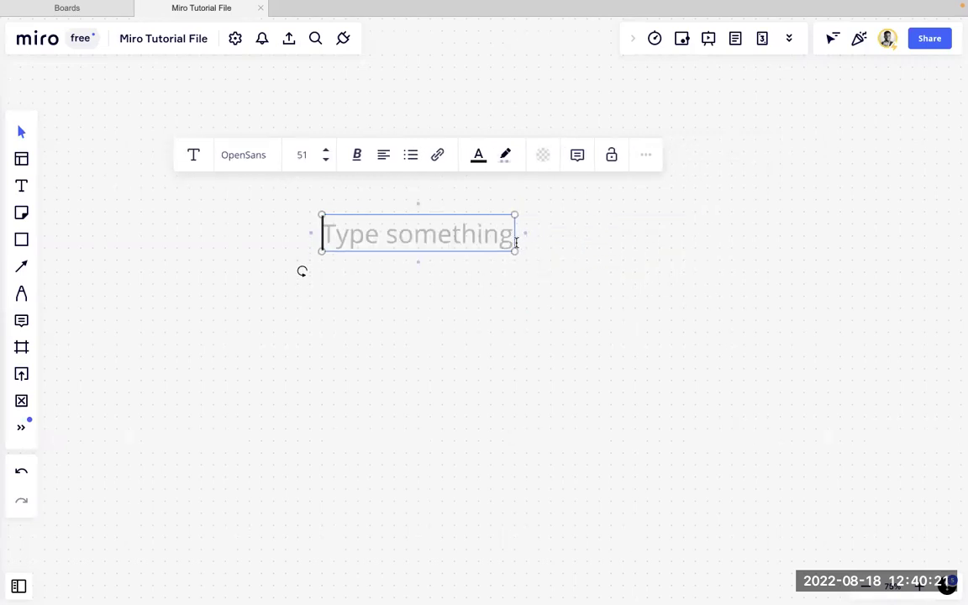
{"action": "key", "text": "ctrl+z"}
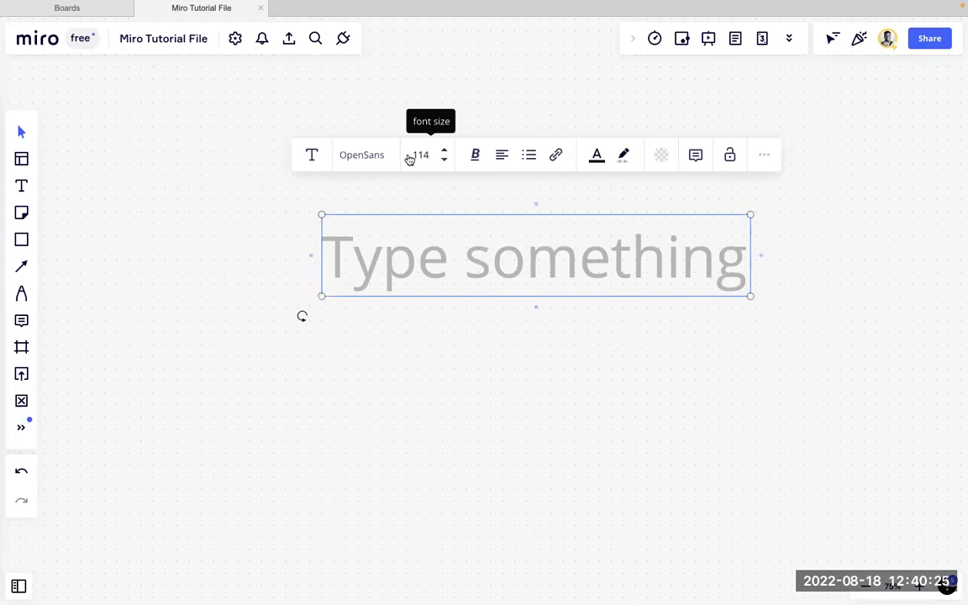
Step: Look over the available fonts, and enter "Hello World" in the text box
{"action": "left_click", "coordinate": [365, 156]}
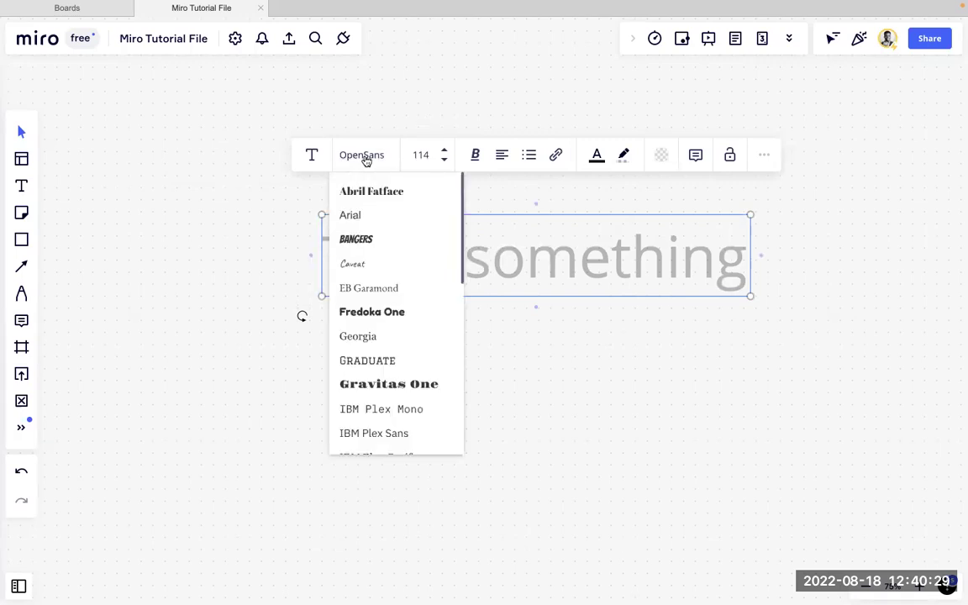
{"action": "left_click", "coordinate": [364, 157]}
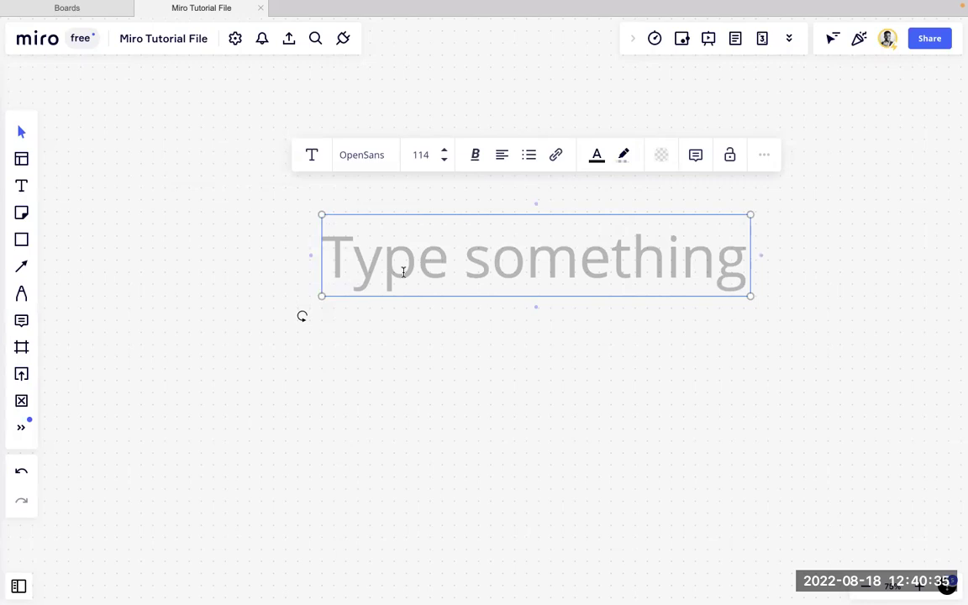
{"action": "type", "text": "Hello World"}
{"action": "key", "text": "Escape"}
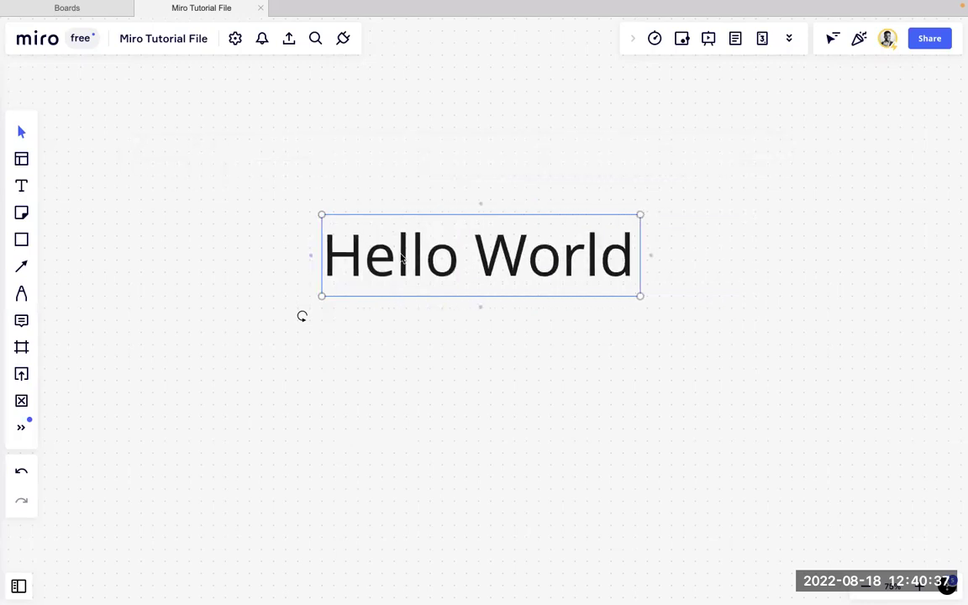
Step: Make the whole "Hello World" text bold
{"action": "left_click", "coordinate": [401, 237]}
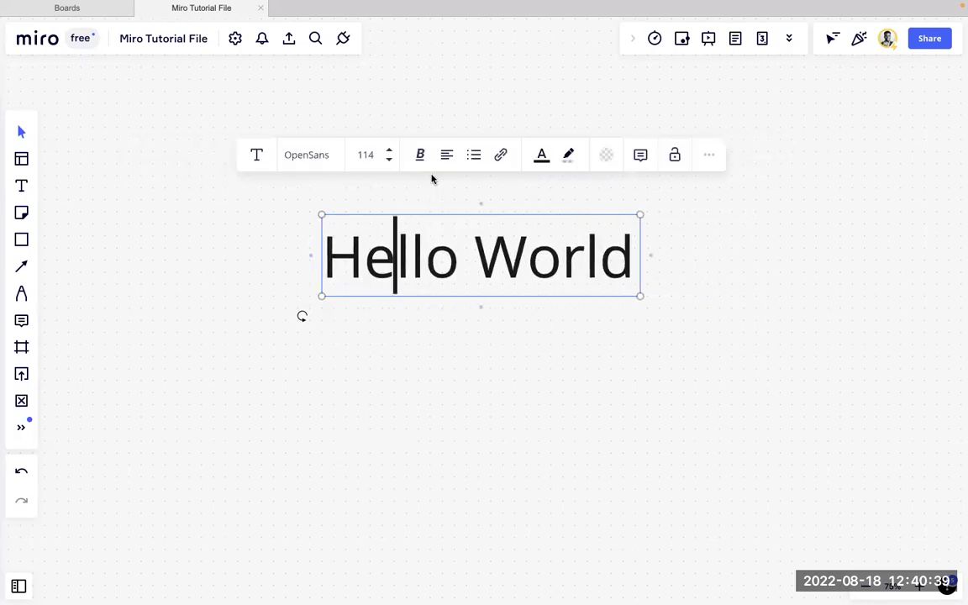
{"action": "key", "text": "ctrl+a"}
{"action": "left_click", "coordinate": [428, 165]}
{"action": "left_click", "coordinate": [381, 188]}
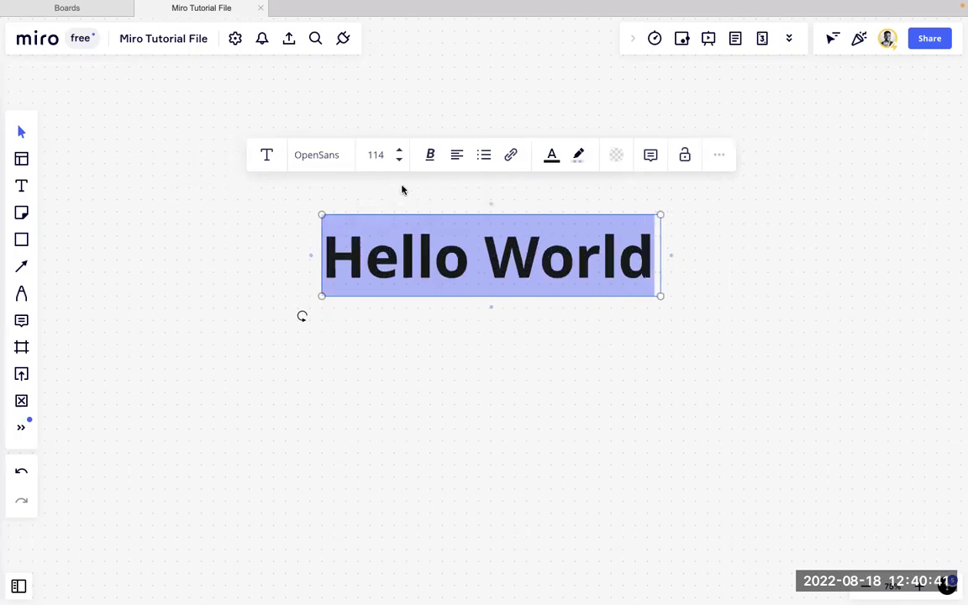
Step: Try underline, italic and strikethrough on the "Hello World" text, and undo all three
{"action": "left_click", "coordinate": [430, 164]}
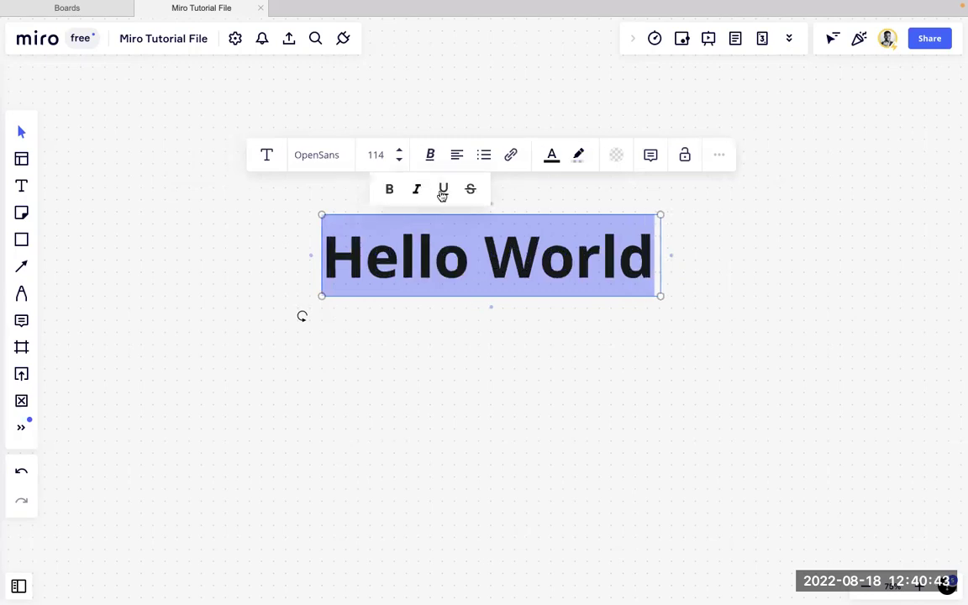
{"action": "left_click", "coordinate": [443, 190]}
{"action": "left_click", "coordinate": [430, 158]}
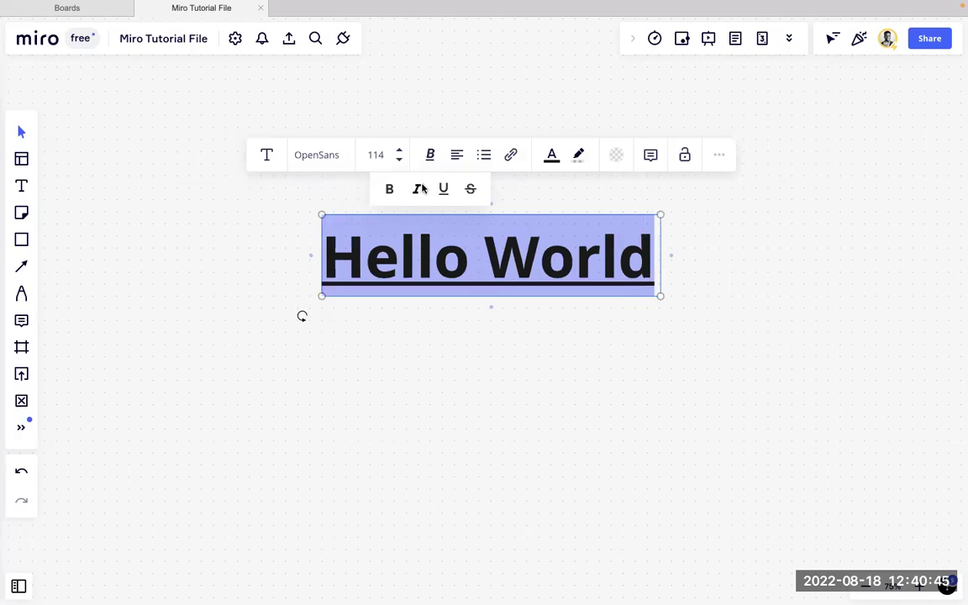
{"action": "left_click", "coordinate": [418, 189]}
{"action": "left_click", "coordinate": [426, 164]}
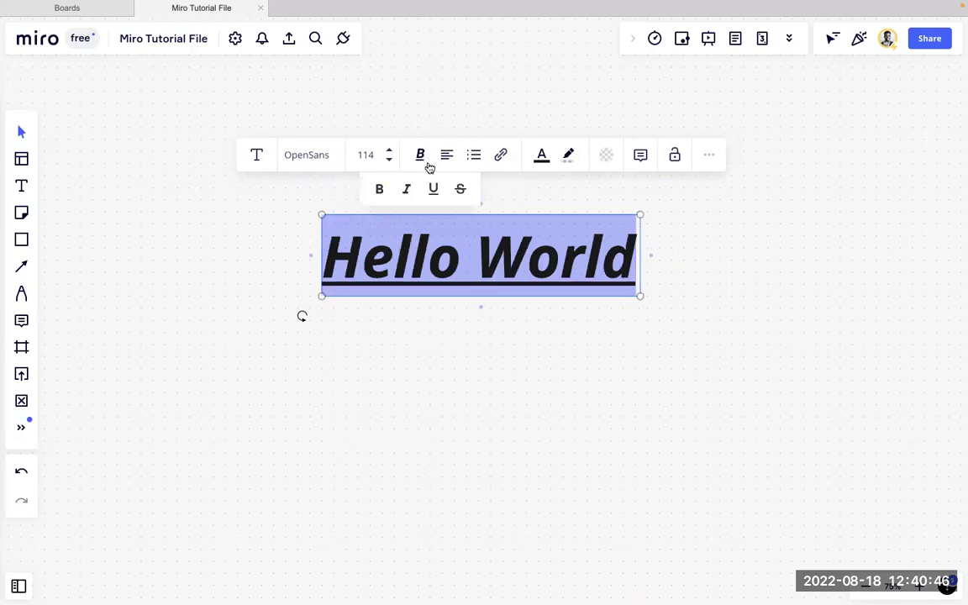
{"action": "left_click", "coordinate": [461, 190]}
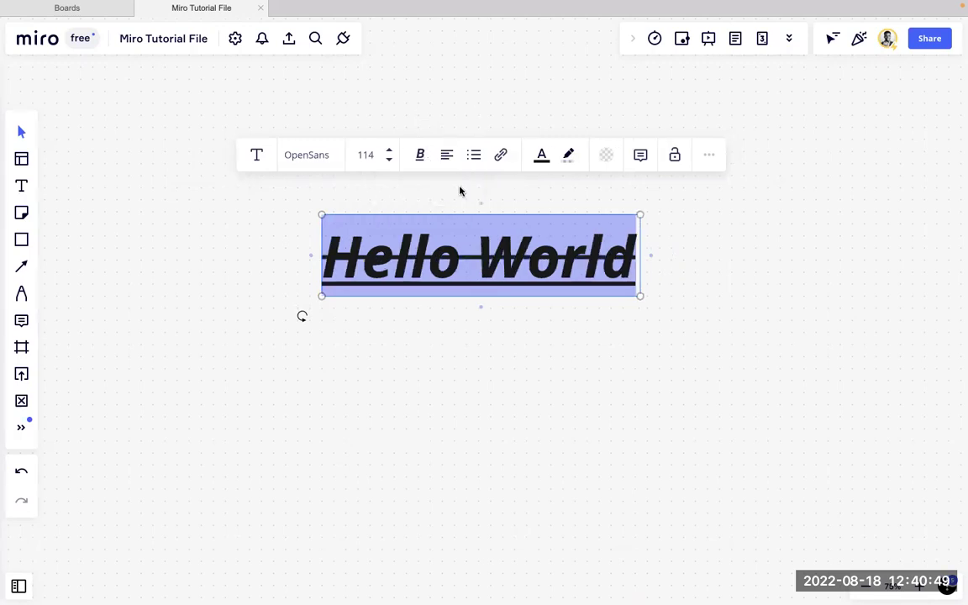
{"action": "key", "text": "ctrl+z"}
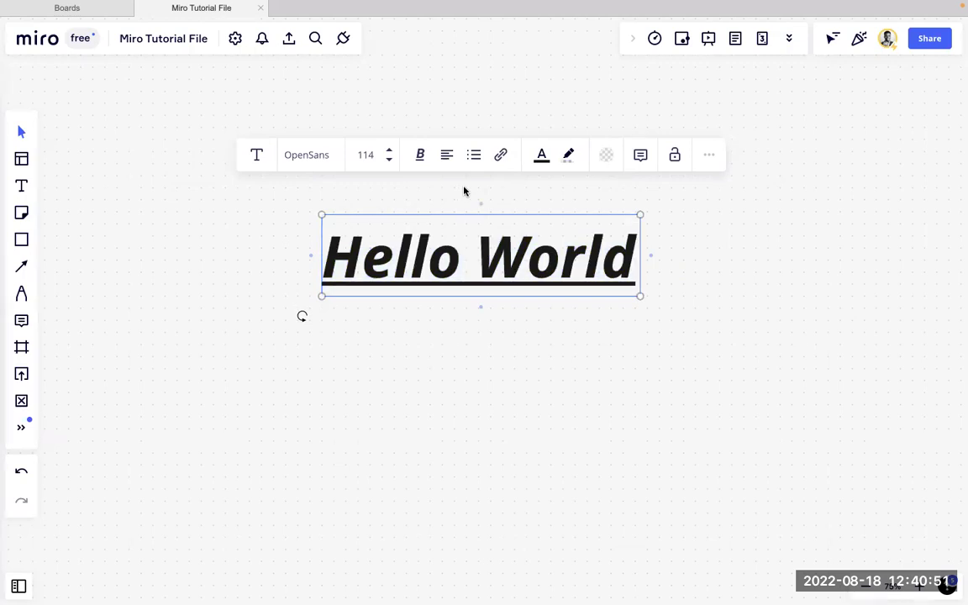
{"action": "key", "text": "ctrl+z"}
{"action": "key", "text": "ctrl+z"}
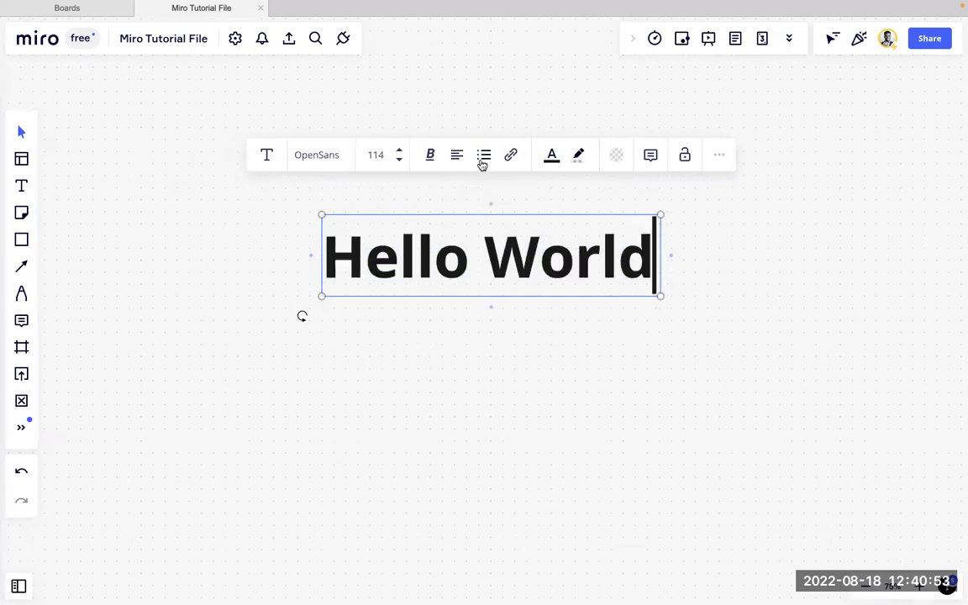
Step: Look over the alignment and list options for the "Hello World" text
{"action": "key", "text": "ctrl+a"}
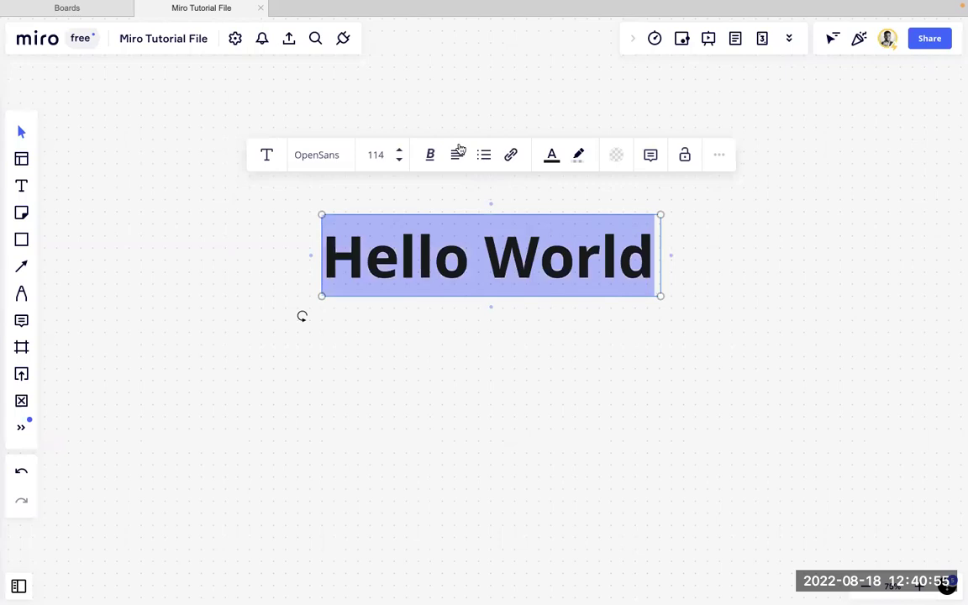
{"action": "left_click", "coordinate": [457, 155]}
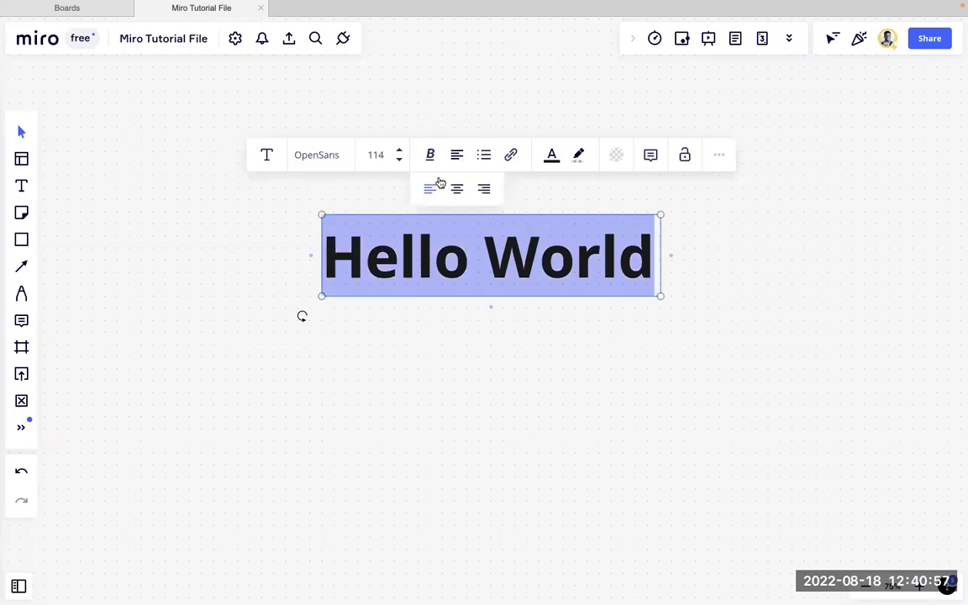
{"action": "left_click", "coordinate": [484, 157]}
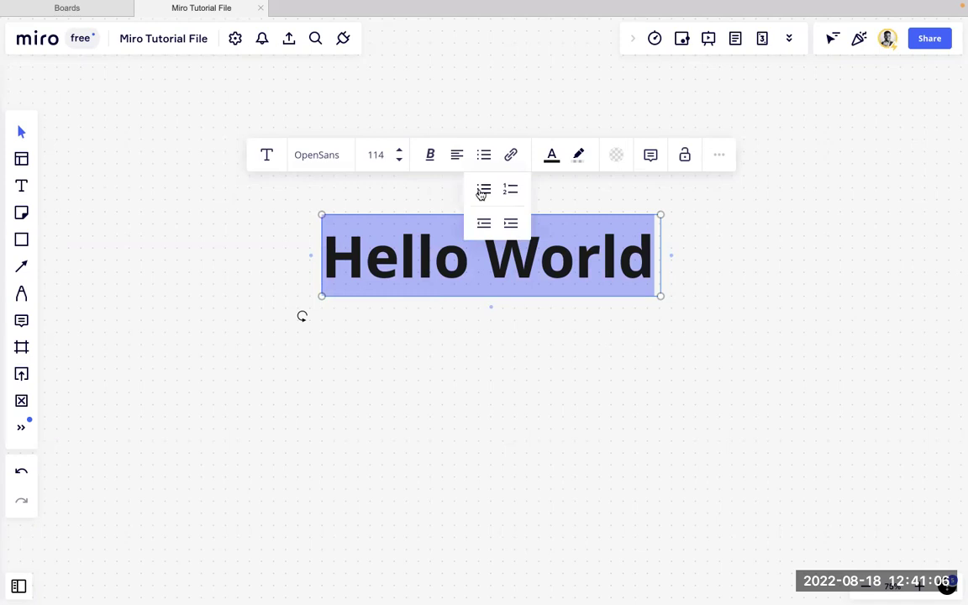
{"action": "left_click", "coordinate": [510, 157]}
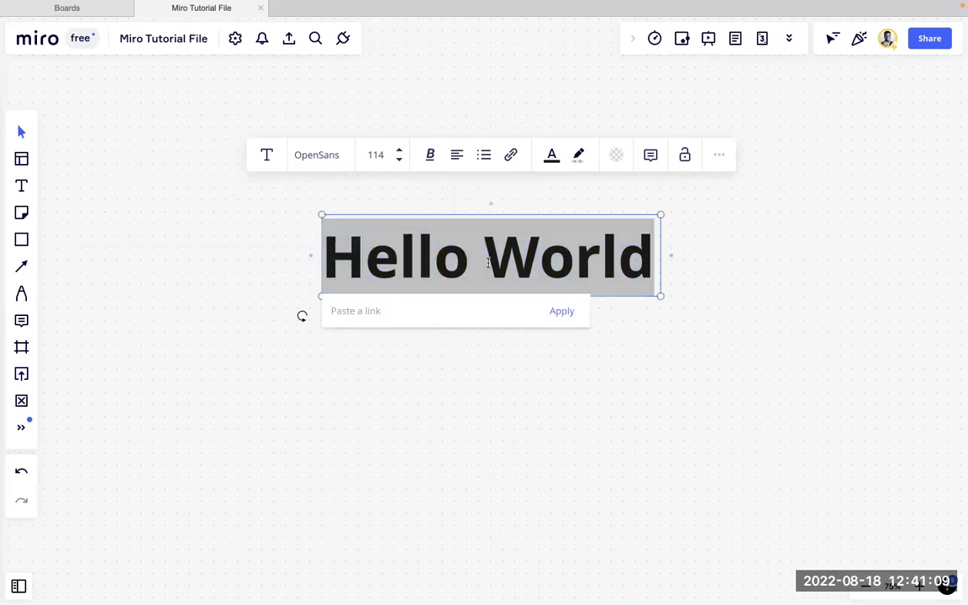
{"action": "type", "text": "https://topuniverse.org"}
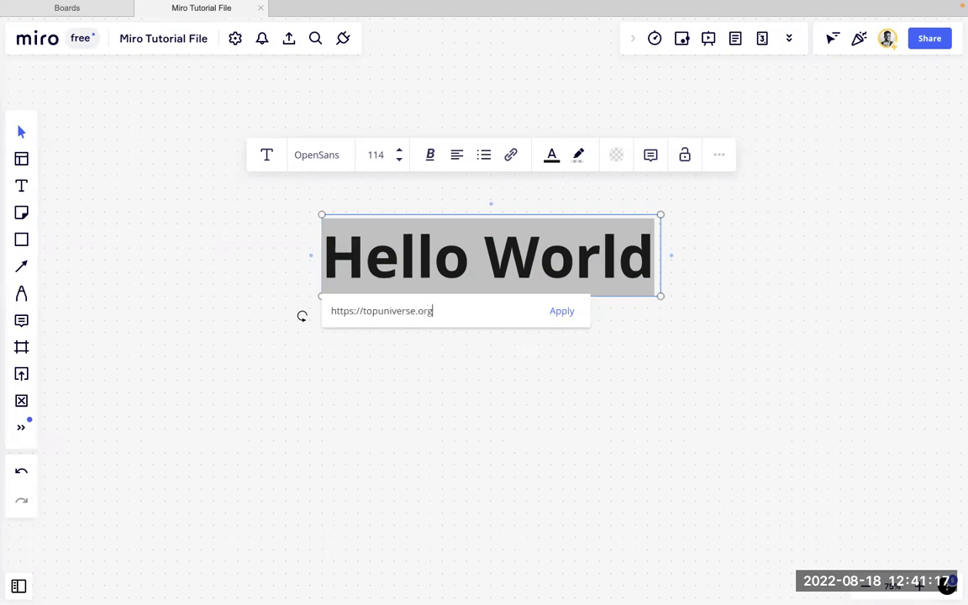
{"action": "left_click", "coordinate": [569, 314]}
{"action": "left_click", "coordinate": [578, 309]}
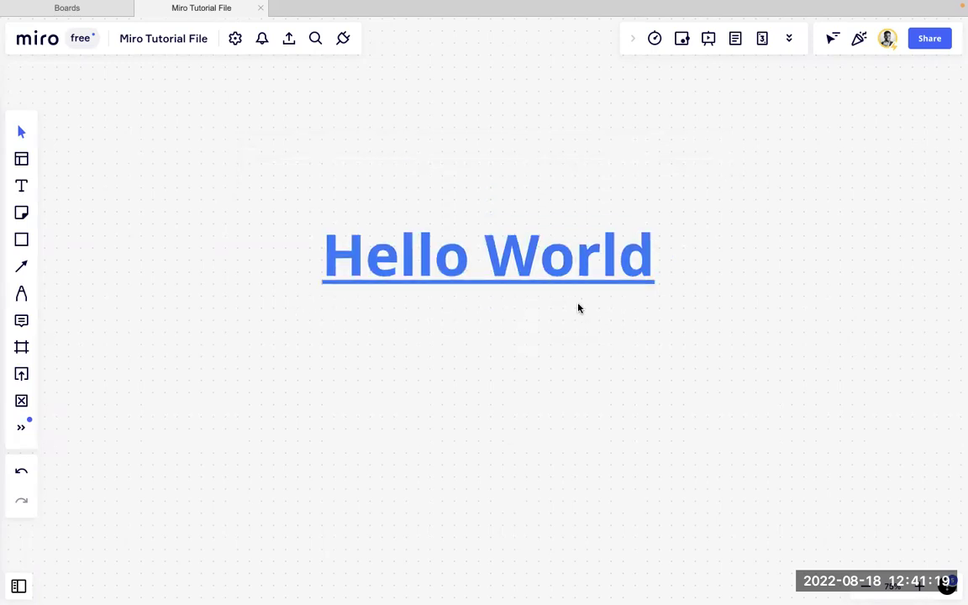
Step: Check the web page behind the "Hello World" text's link in Google Chrome and return to the Miro board
{"action": "left_click", "coordinate": [571, 278]}
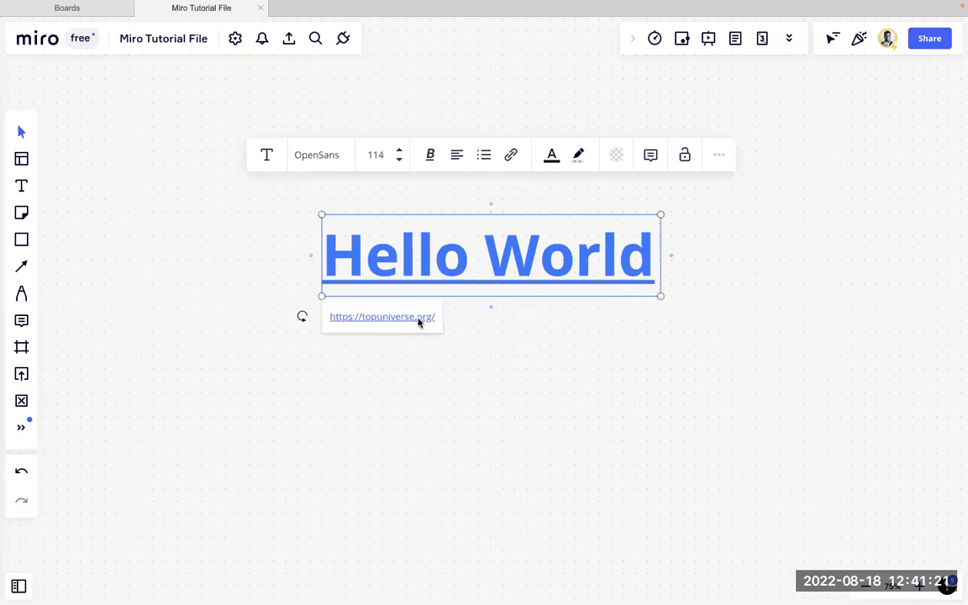
{"action": "key", "text": "ctrl+Left"}
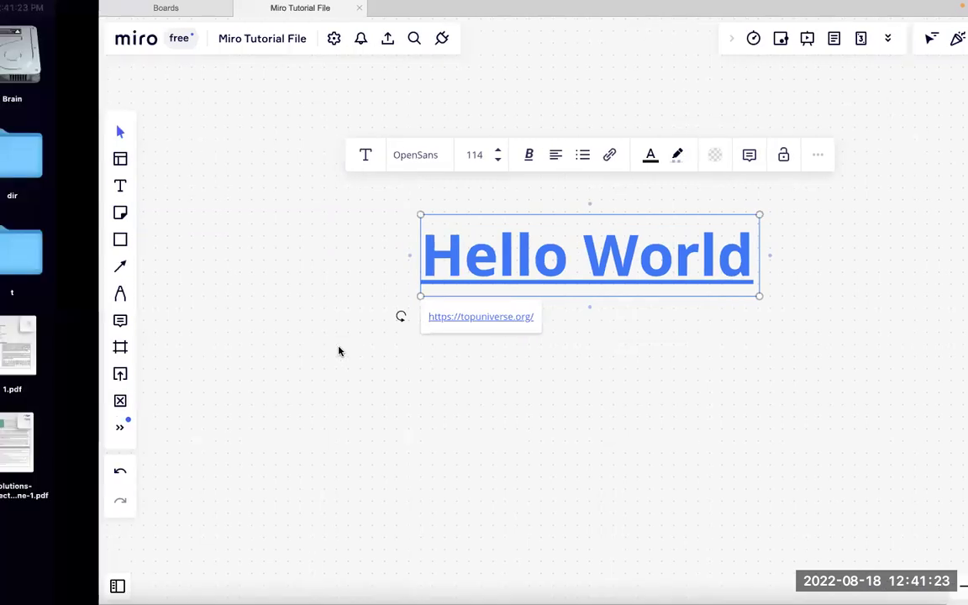
{"action": "key", "text": "ctrl+Up"}
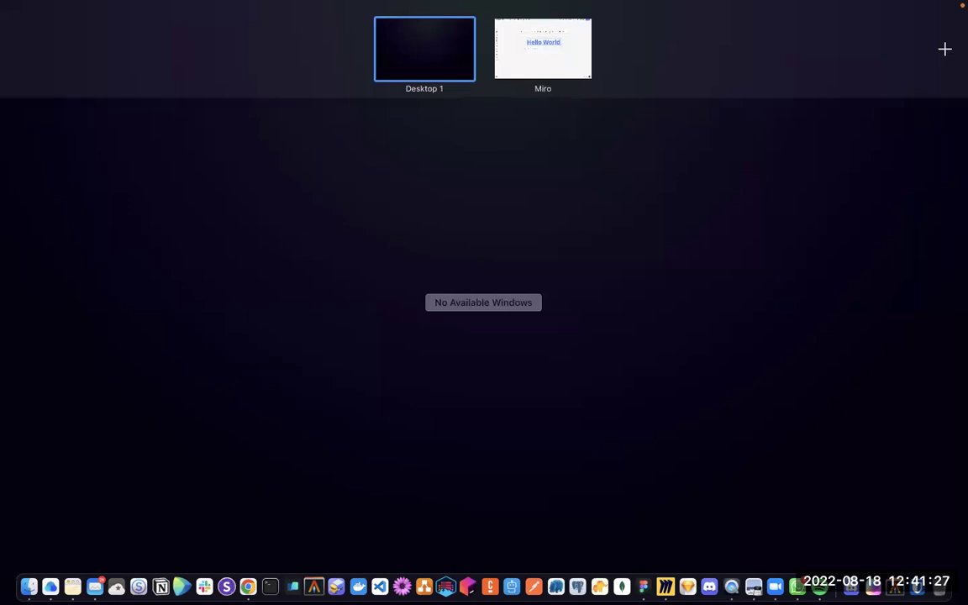
{"action": "left_click_drag", "start_coordinate": [470, 329], "coordinate": [352, 60]}
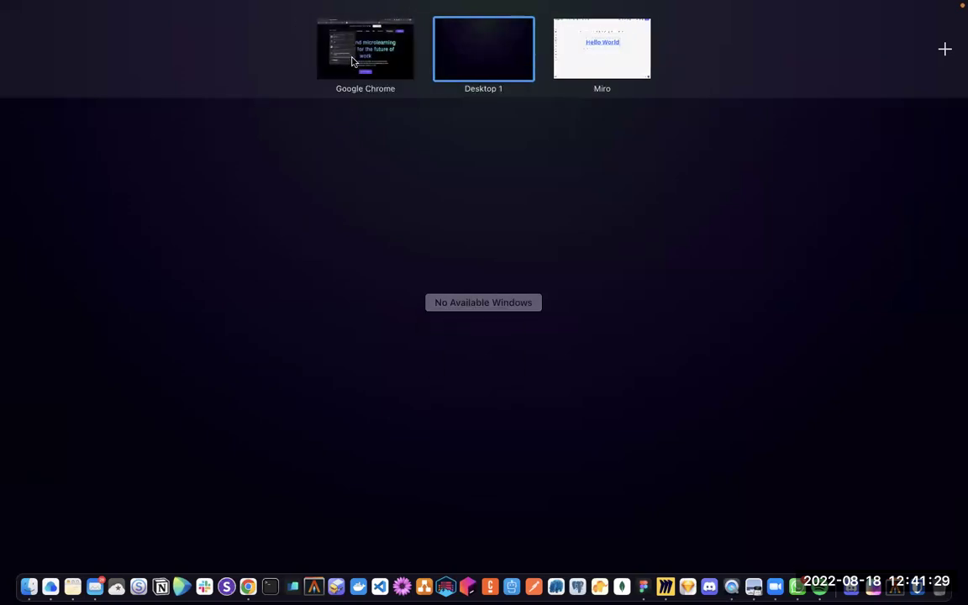
{"action": "left_click", "coordinate": [353, 61]}
{"action": "key", "text": "ctrl+Right"}
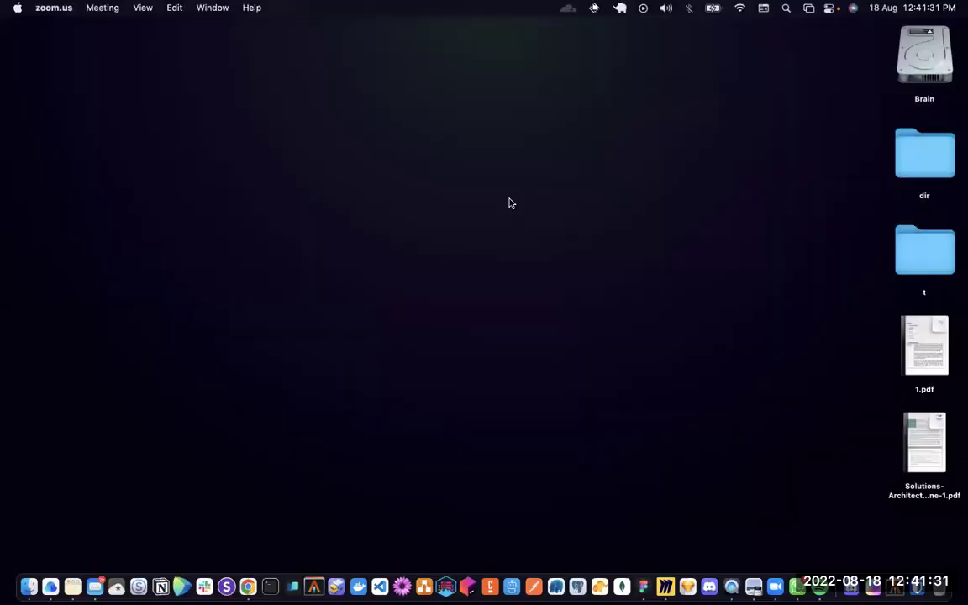
{"action": "key", "text": "ctrl+Right"}
{"action": "left_click", "coordinate": [590, 357]}
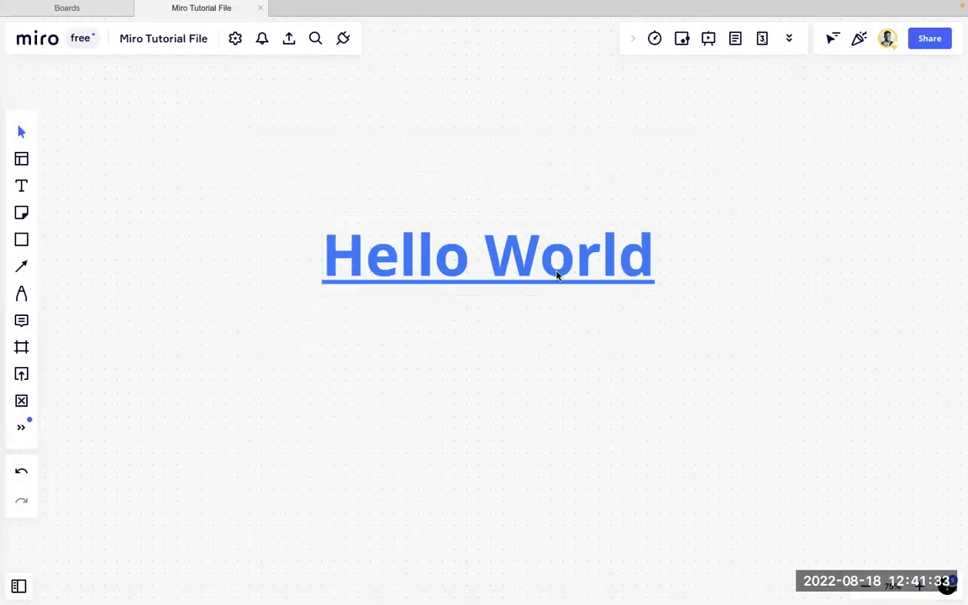
Step: Remove the link from the whole "Hello World" text
{"action": "left_click", "coordinate": [503, 270]}
{"action": "left_click", "coordinate": [504, 270]}
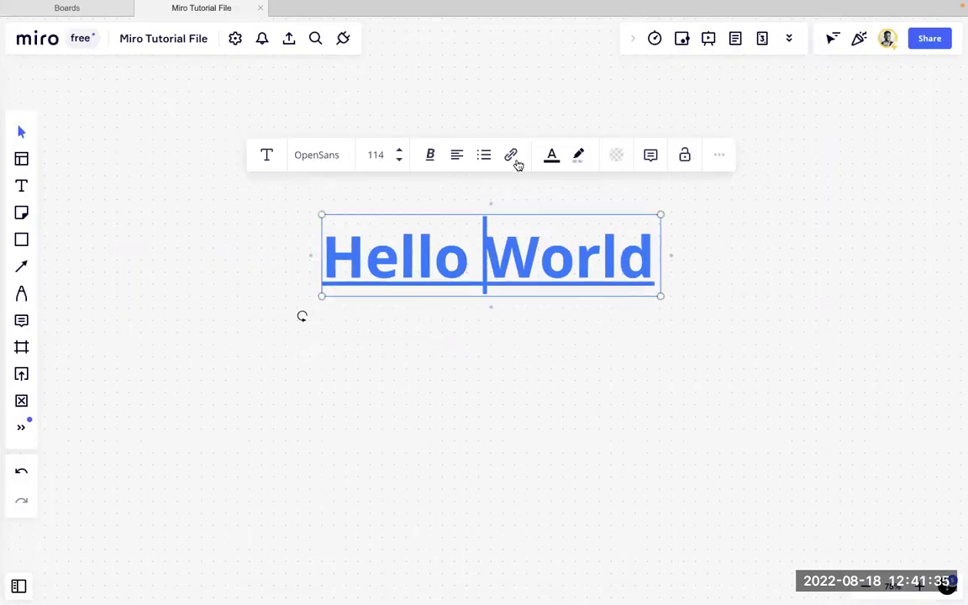
{"action": "left_click", "coordinate": [512, 155]}
{"action": "key", "text": "ctrl+a"}
{"action": "key", "text": "BackSpace"}
{"action": "key", "text": "Return"}
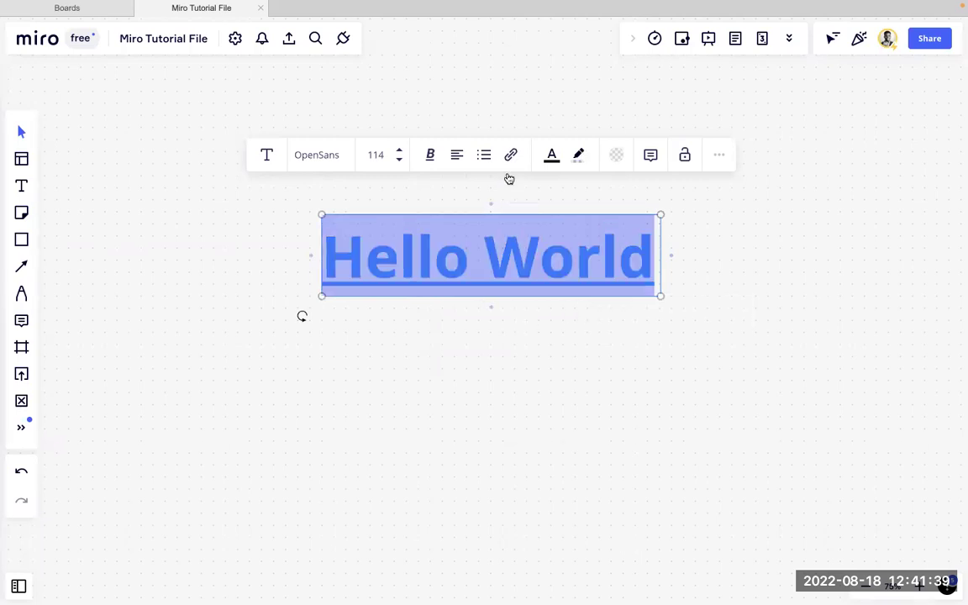
{"action": "left_click", "coordinate": [511, 154]}
{"action": "key", "text": "ctrl+a"}
{"action": "key", "text": "BackSpace"}
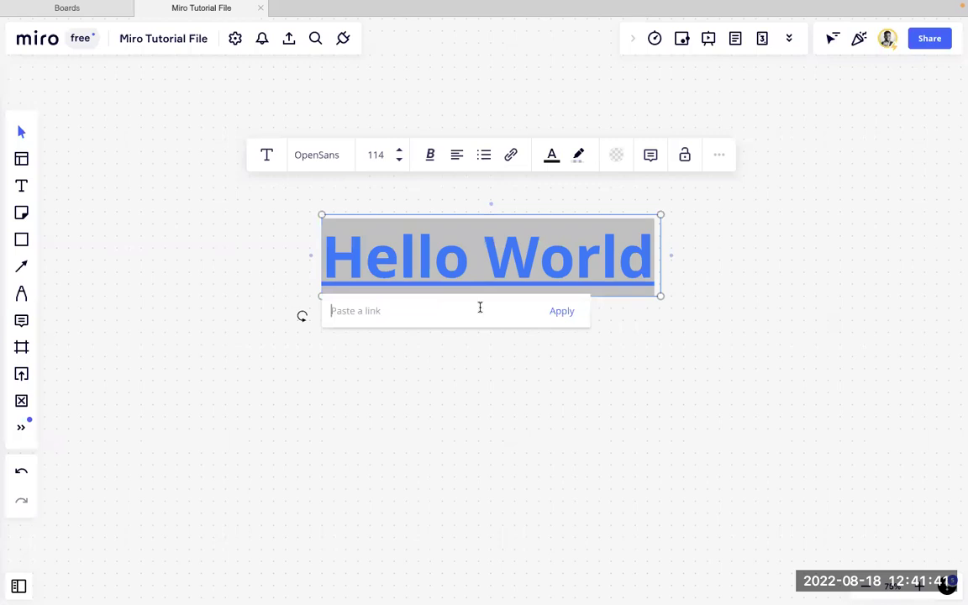
{"action": "key", "text": "Return"}
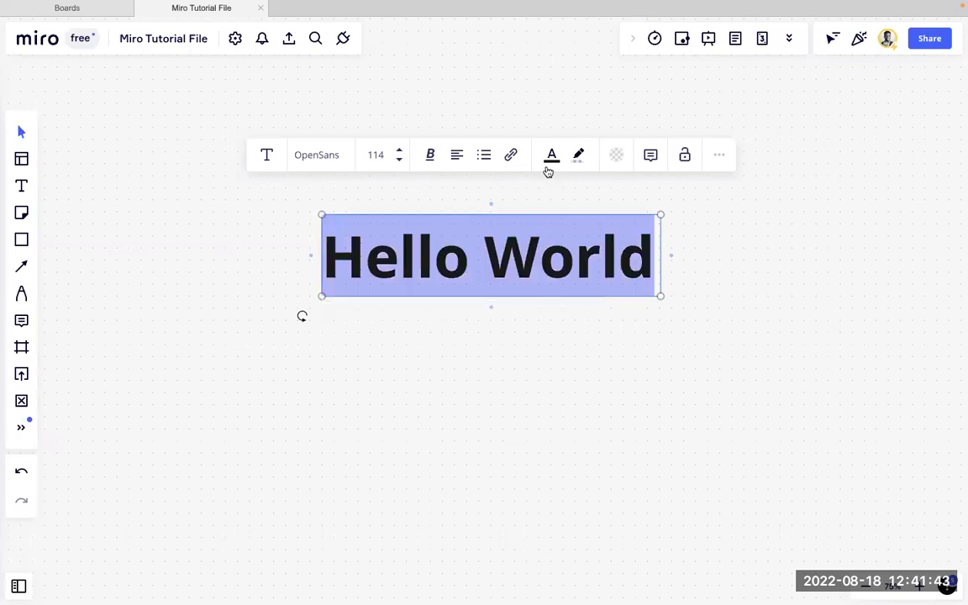
Step: Highlight the "Hello World" text in golden yellow and deselect the text box
{"action": "left_click", "coordinate": [550, 159]}
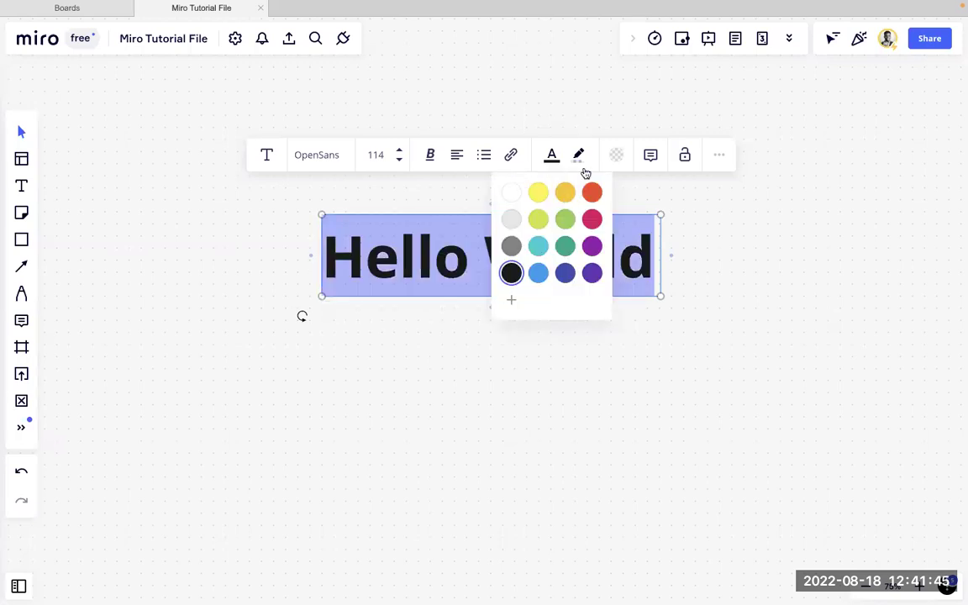
{"action": "left_click", "coordinate": [580, 156]}
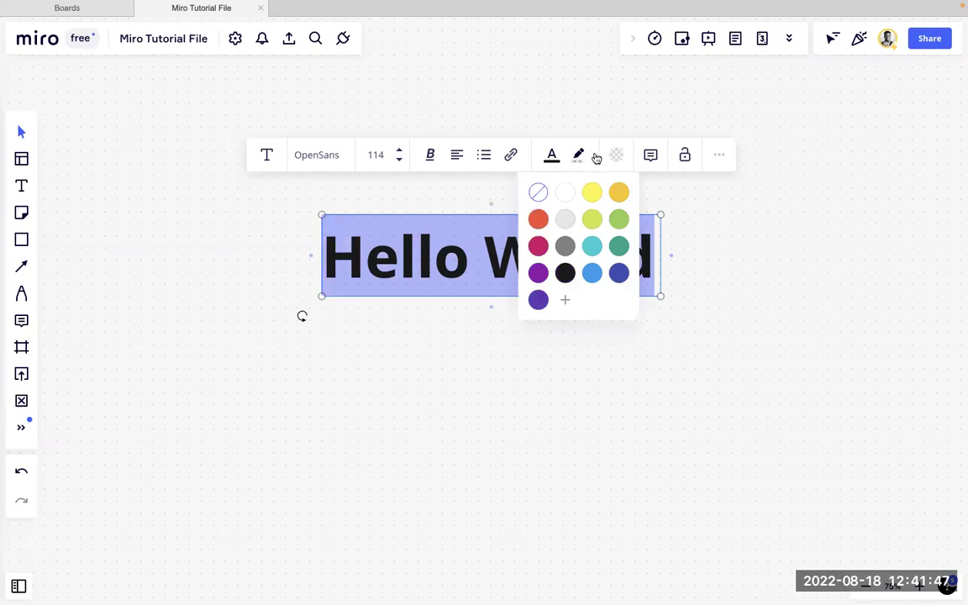
{"action": "left_click", "coordinate": [619, 193]}
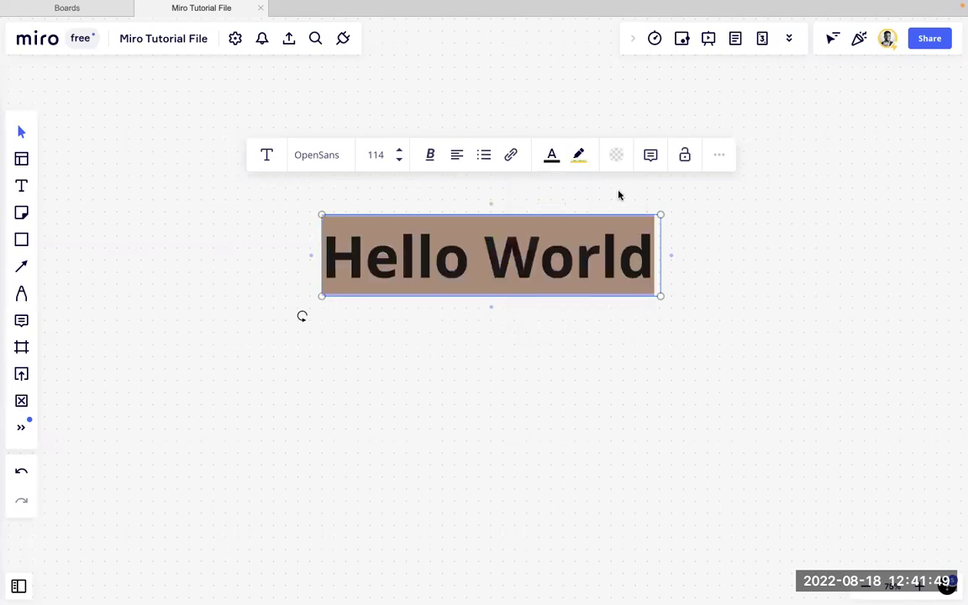
{"action": "left_click", "coordinate": [760, 241]}
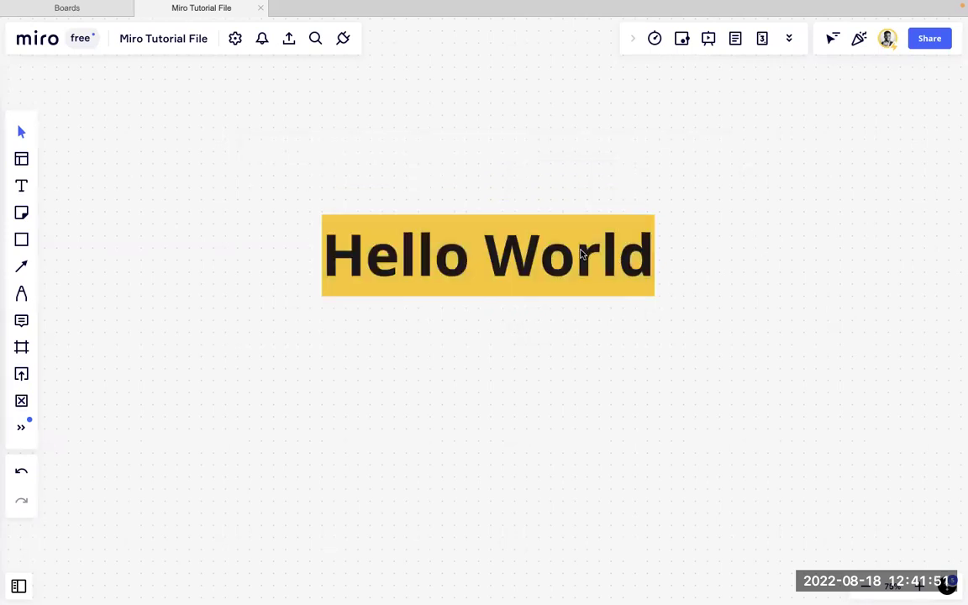
Step: Undo the highlight, link and bold formatting, restoring "Hello World" as plain text
{"action": "key", "text": "ctrl+z"}
{"action": "key", "text": "ctrl+z"}
{"action": "key", "text": "ctrl+z"}
{"action": "key", "text": "ctrl+z"}
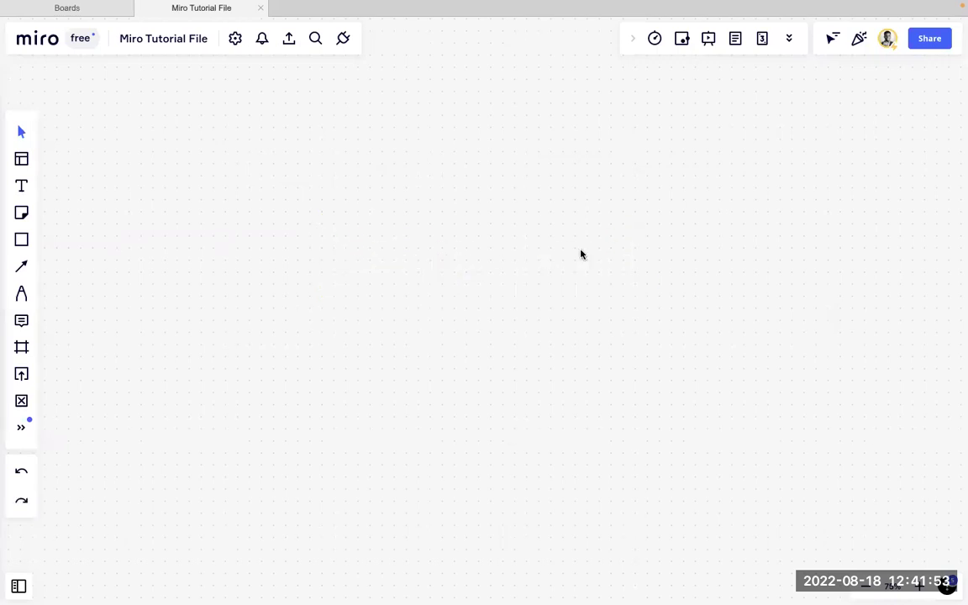
{"action": "key", "text": "ctrl+shift+z"}
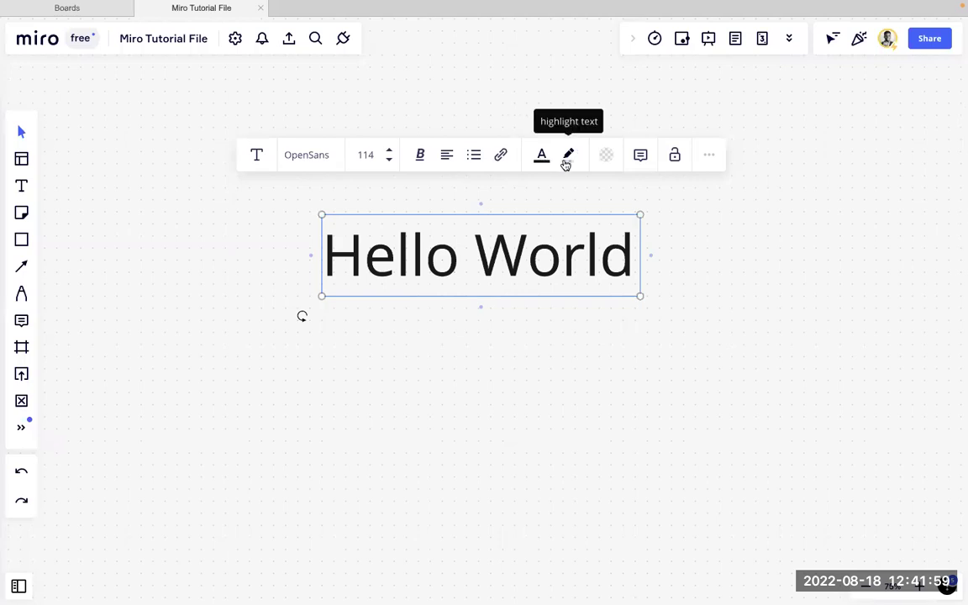
Step: Try white, yellow and golden yellow backgrounds on the "Hello World" text box, vary the opacity, and set it back to 100%
{"action": "left_click", "coordinate": [608, 157]}
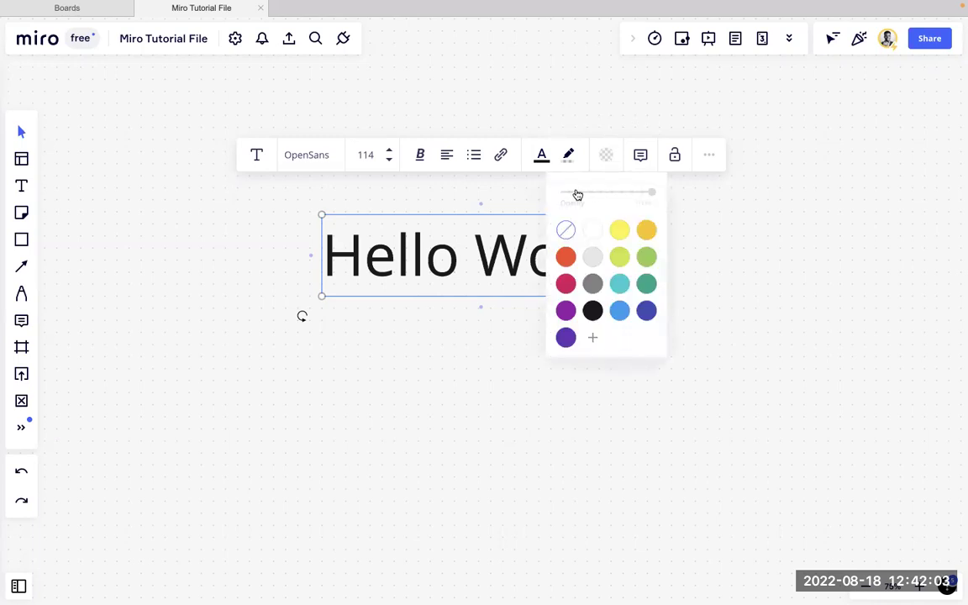
{"action": "left_click", "coordinate": [597, 231]}
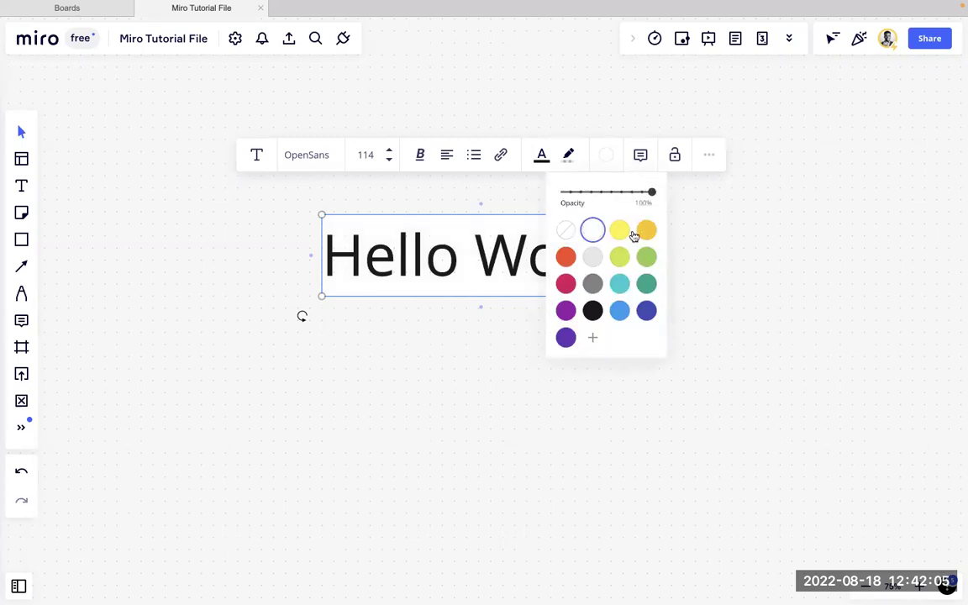
{"action": "left_click", "coordinate": [622, 231]}
{"action": "left_click", "coordinate": [646, 230]}
{"action": "left_click_drag", "start_coordinate": [607, 193], "coordinate": [561, 192]}
{"action": "left_click", "coordinate": [620, 194]}
{"action": "left_click", "coordinate": [570, 193]}
{"action": "left_click", "coordinate": [612, 193]}
{"action": "left_click", "coordinate": [642, 192]}
{"action": "left_click", "coordinate": [653, 193]}
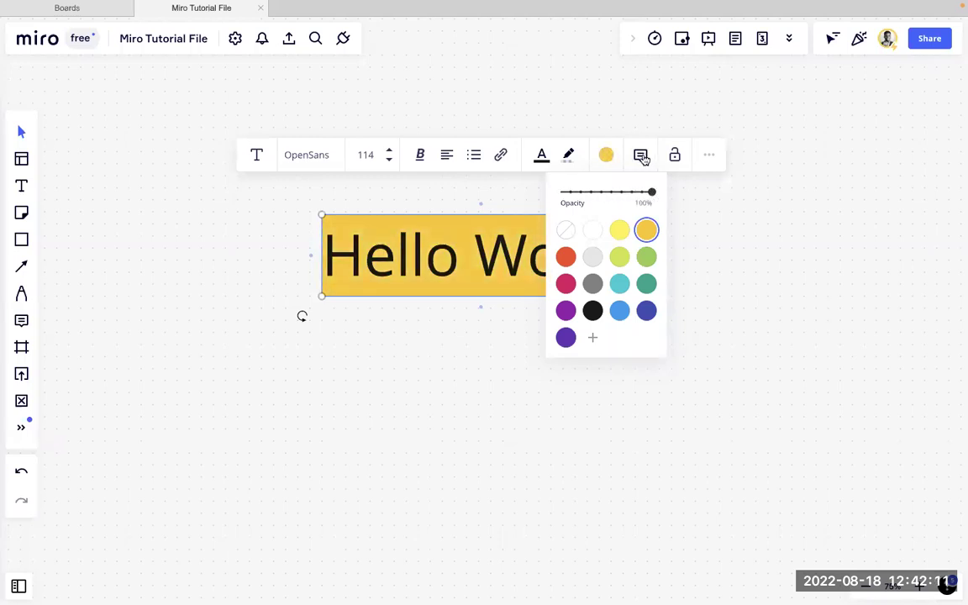
Step: Post the comment "Why did you use this font instead of the font we had selected on the design system ?" on the "Hello World" text
{"action": "left_click", "coordinate": [643, 156]}
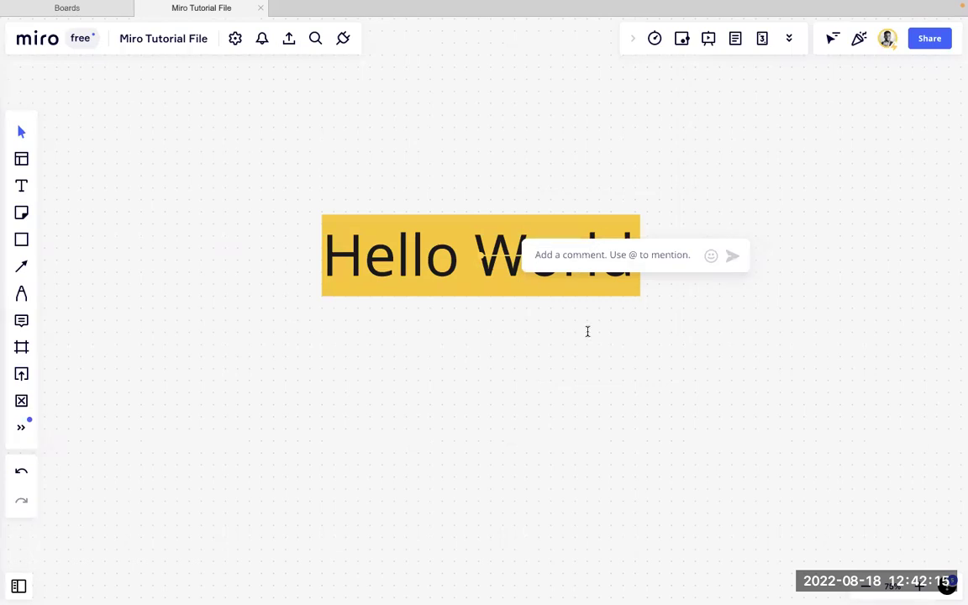
{"action": "scroll", "coordinate": [588, 331], "scroll_direction": "up", "scroll_amount": 3}
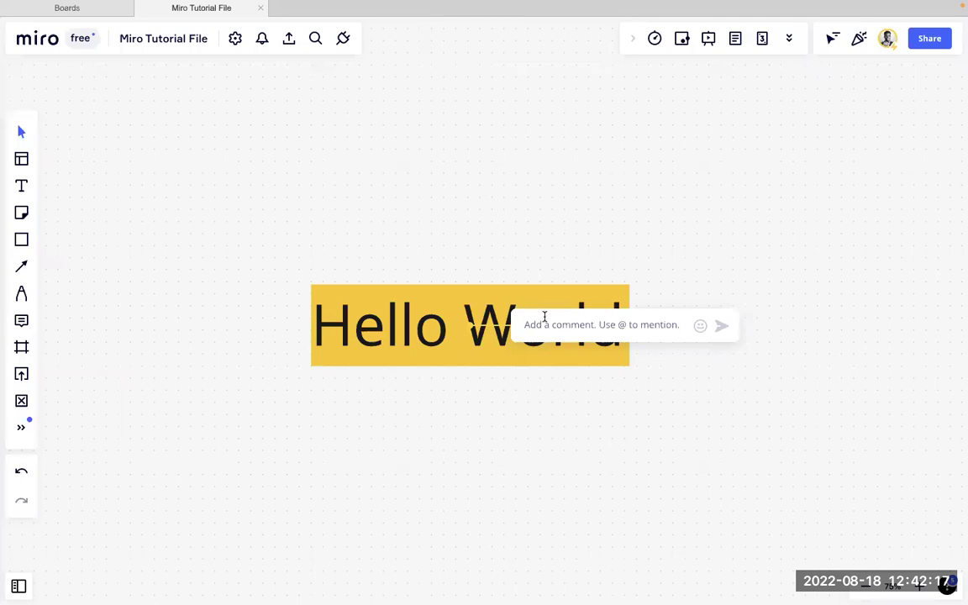
{"action": "type", "text": "Why did you use this font"}
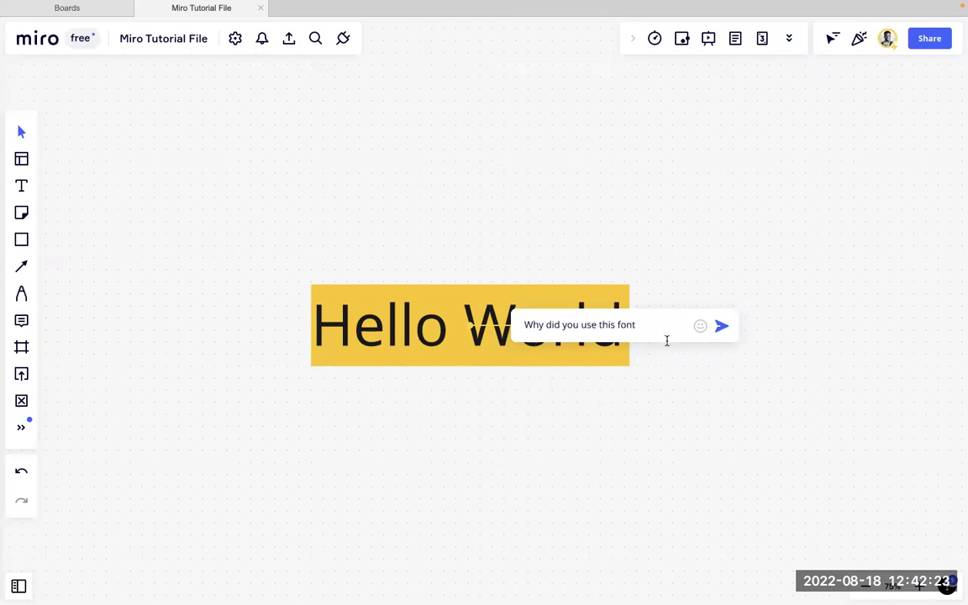
{"action": "type", "text": " instead of the font we had selected on"}
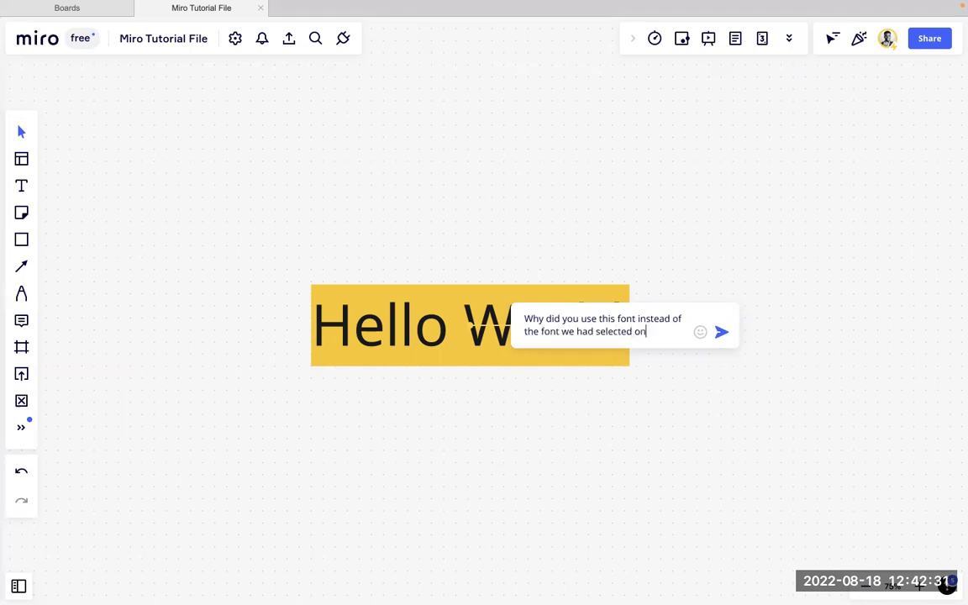
{"action": "type", "text": " the design sys"}
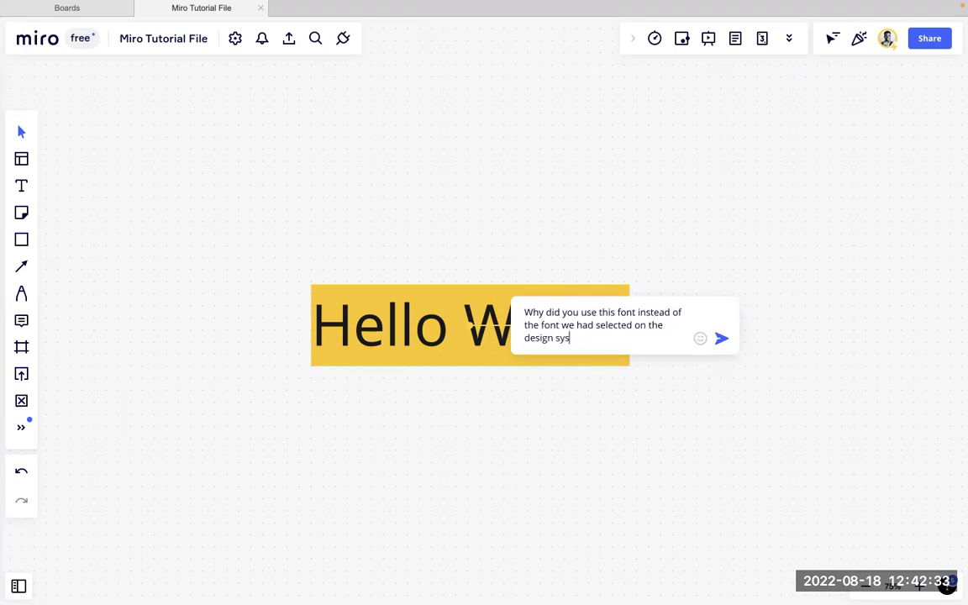
{"action": "type", "text": "tem ?"}
{"action": "key", "text": "Return"}
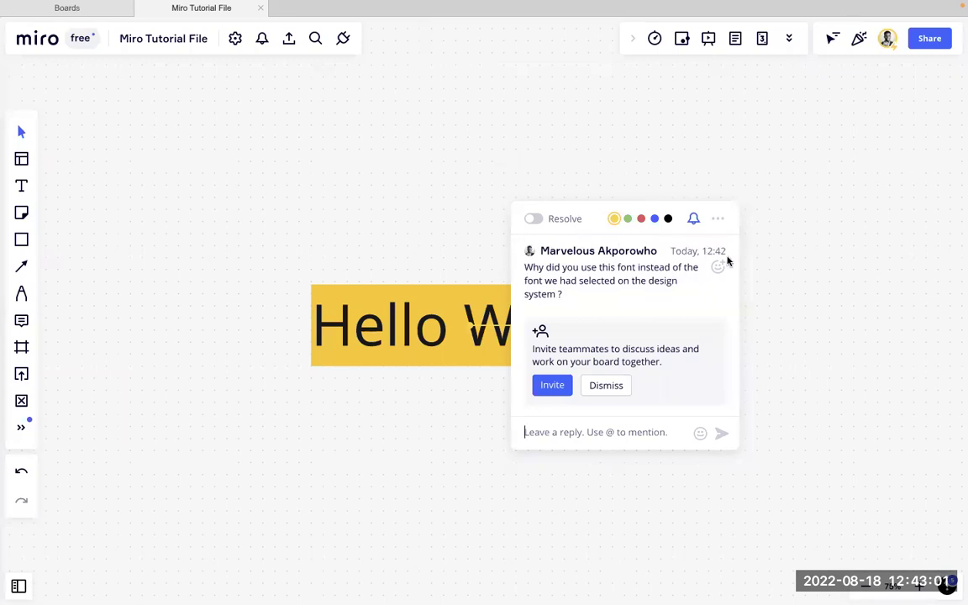
Step: Dismiss the teammate invitation and delete the comment on the "Hello World" text
{"action": "left_click", "coordinate": [609, 387]}
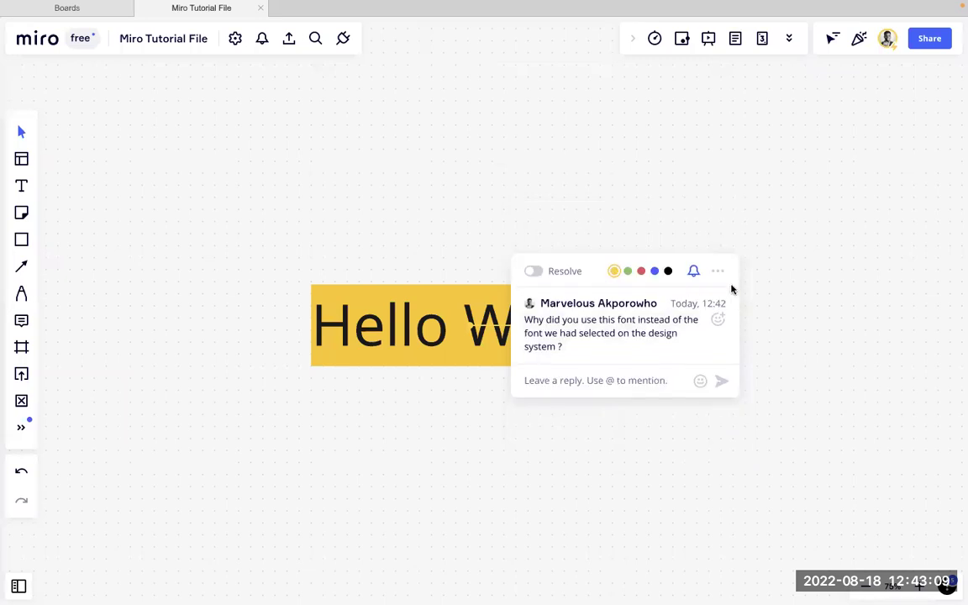
{"action": "left_click", "coordinate": [719, 274]}
{"action": "left_click", "coordinate": [649, 377]}
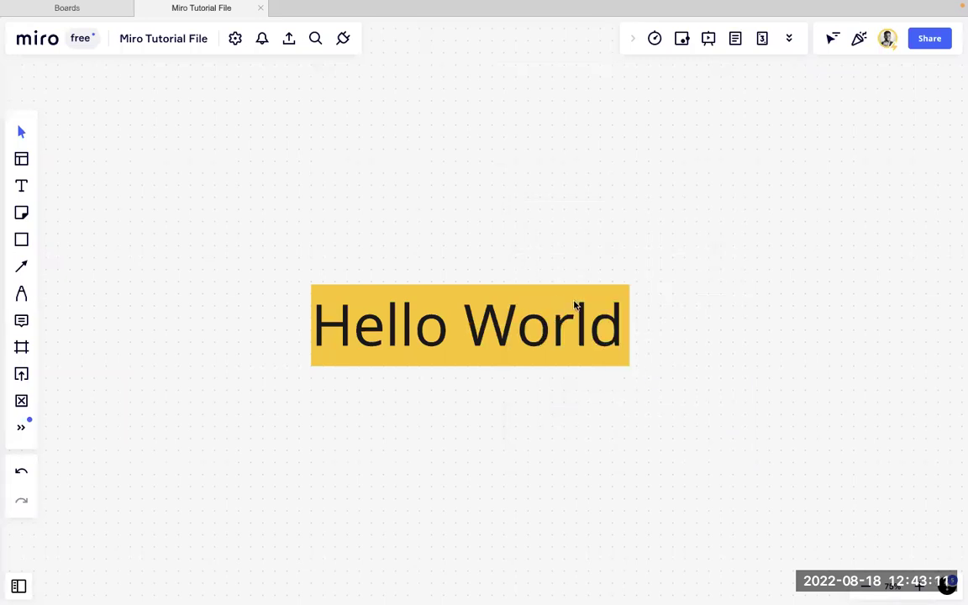
Step: Undo the background colour changes on the "Hello World" text box
{"action": "key", "text": "ctrl+z"}
{"action": "key", "text": "ctrl+z"}
{"action": "key", "text": "ctrl+z"}
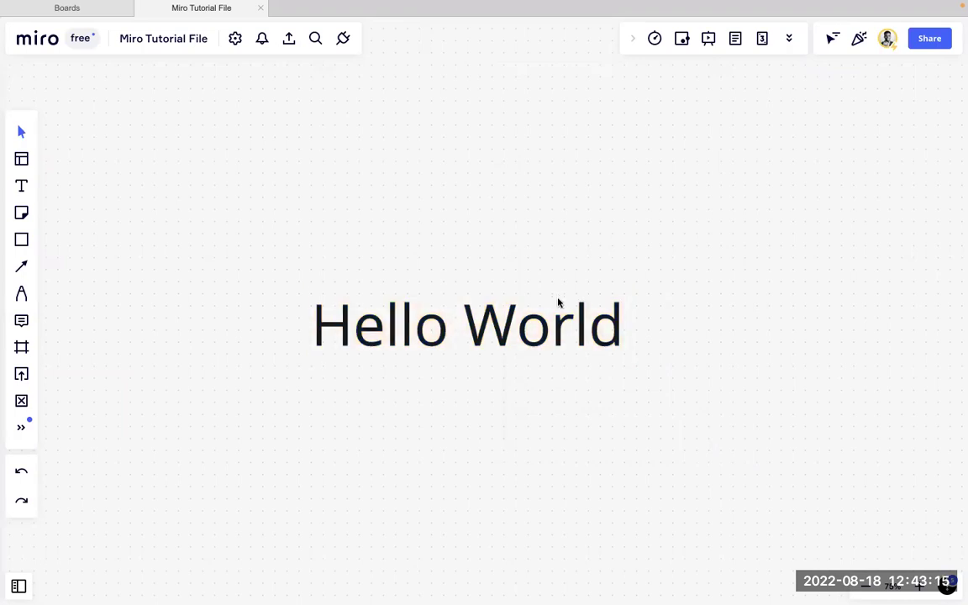
Step: Lock the "Hello World" text box, select it in its locked state, and unlock it again
{"action": "left_click", "coordinate": [557, 308]}
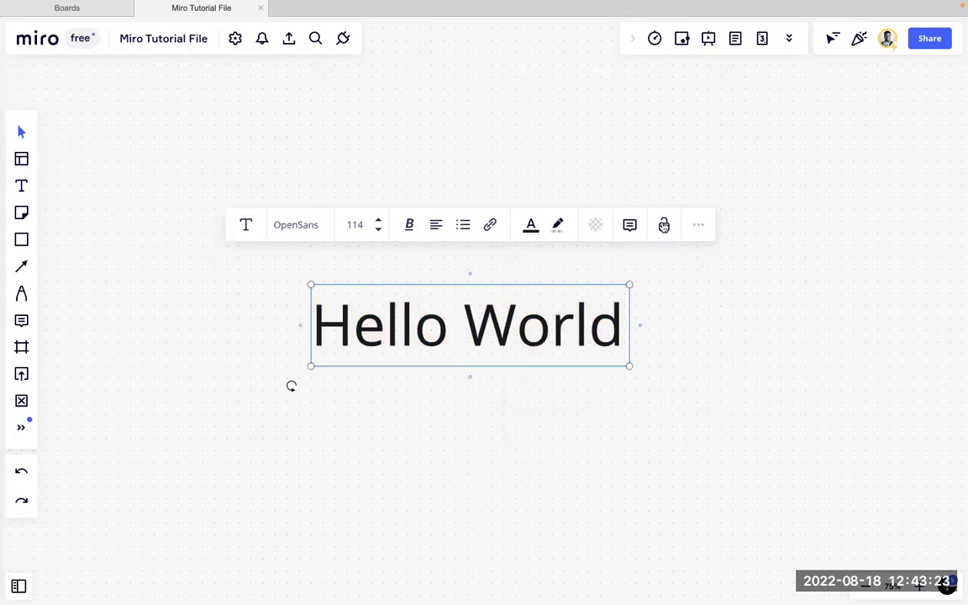
{"action": "left_click", "coordinate": [664, 225]}
{"action": "key", "text": "Escape"}
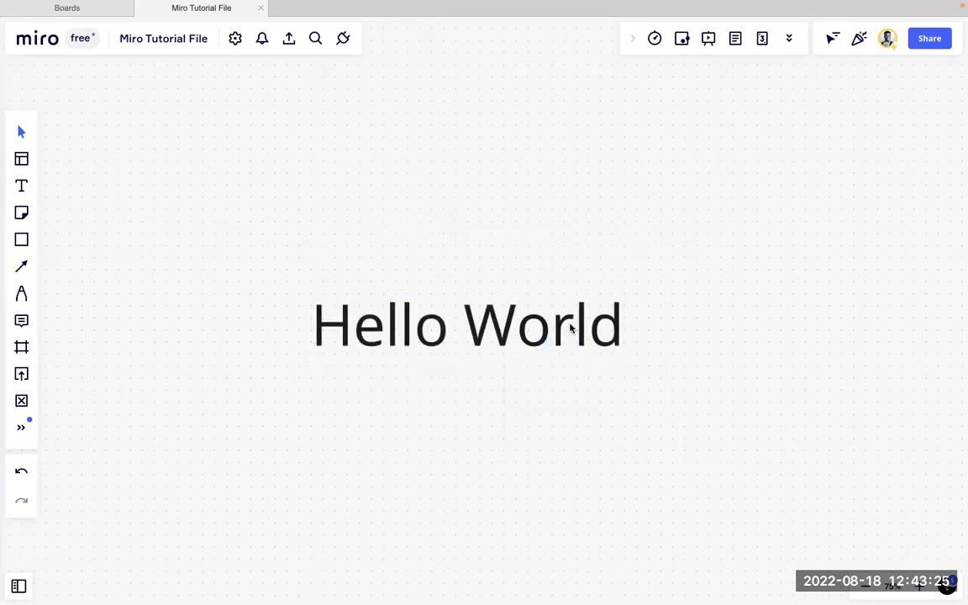
{"action": "left_click", "coordinate": [472, 333]}
{"action": "key", "text": "Escape"}
{"action": "left_click", "coordinate": [451, 294]}
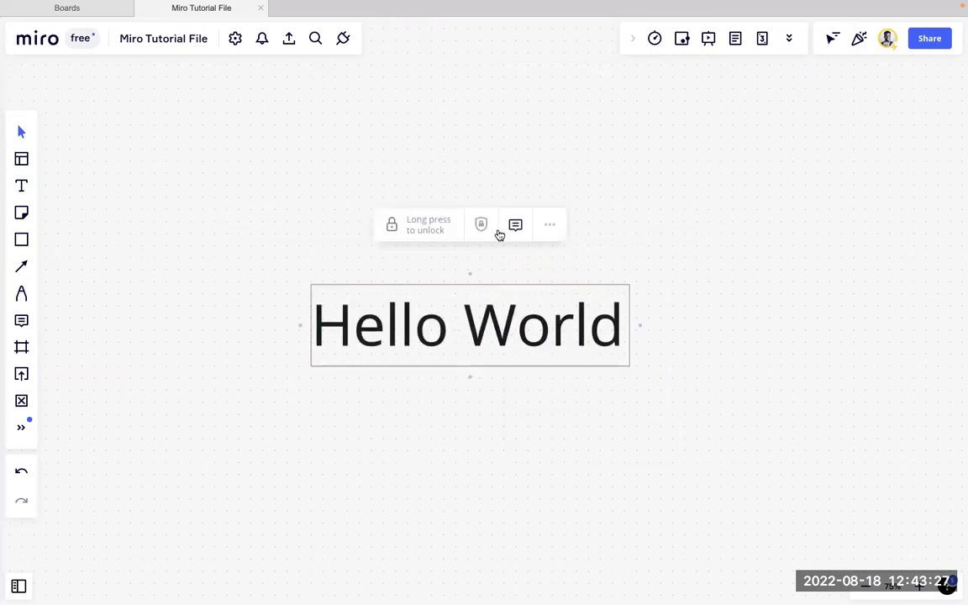
{"action": "left_click", "coordinate": [400, 231]}
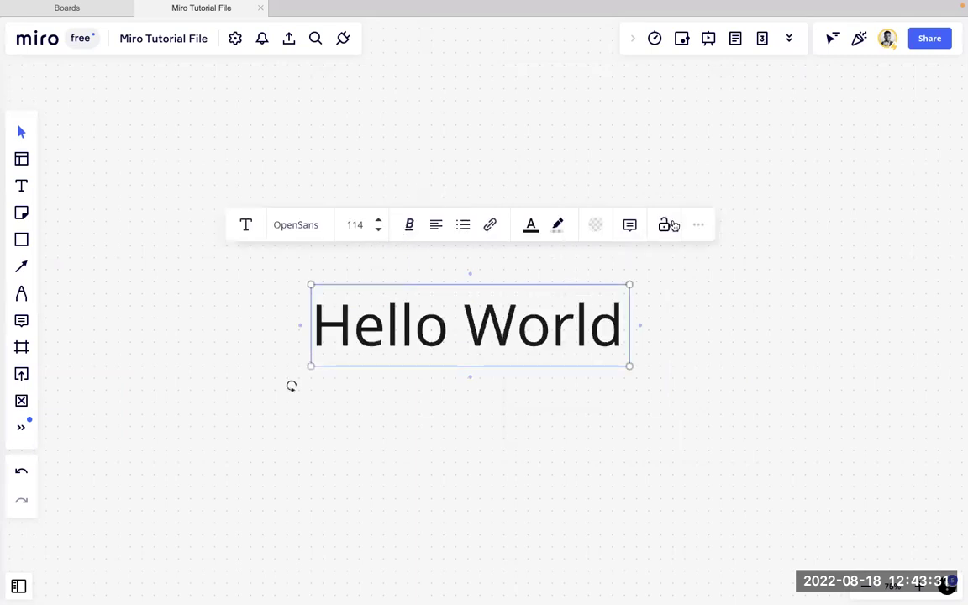
Step: Look over the additional options for the "Hello World" text box
{"action": "left_click", "coordinate": [698, 228]}
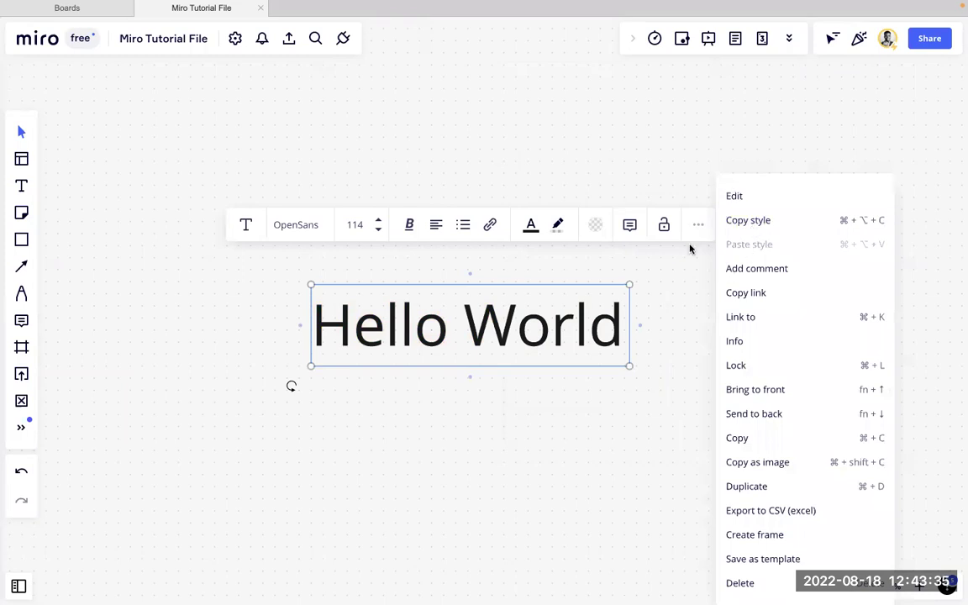
{"action": "left_click", "coordinate": [280, 300]}
{"action": "left_click", "coordinate": [387, 324]}
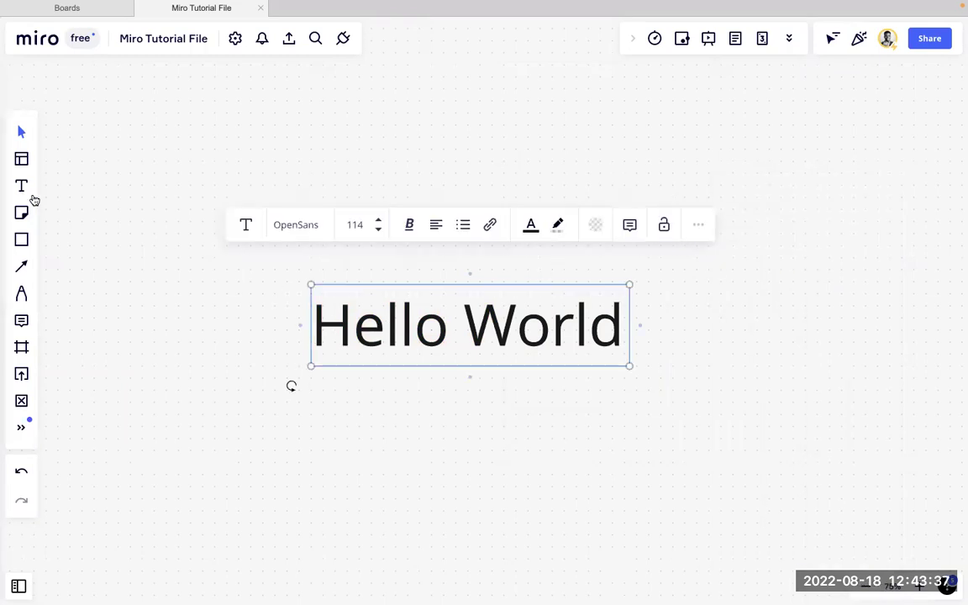
Step: Add a yellow sticky note reading "We are learning to use miro for the first time. If you have any question, please drop them in the chat"
{"action": "left_click", "coordinate": [23, 212]}
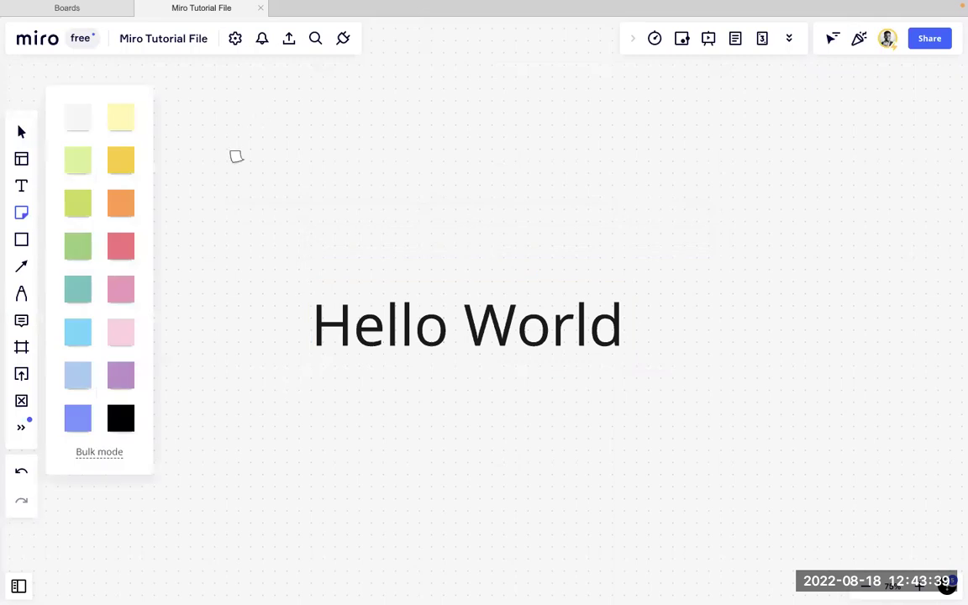
{"action": "left_click", "coordinate": [271, 194]}
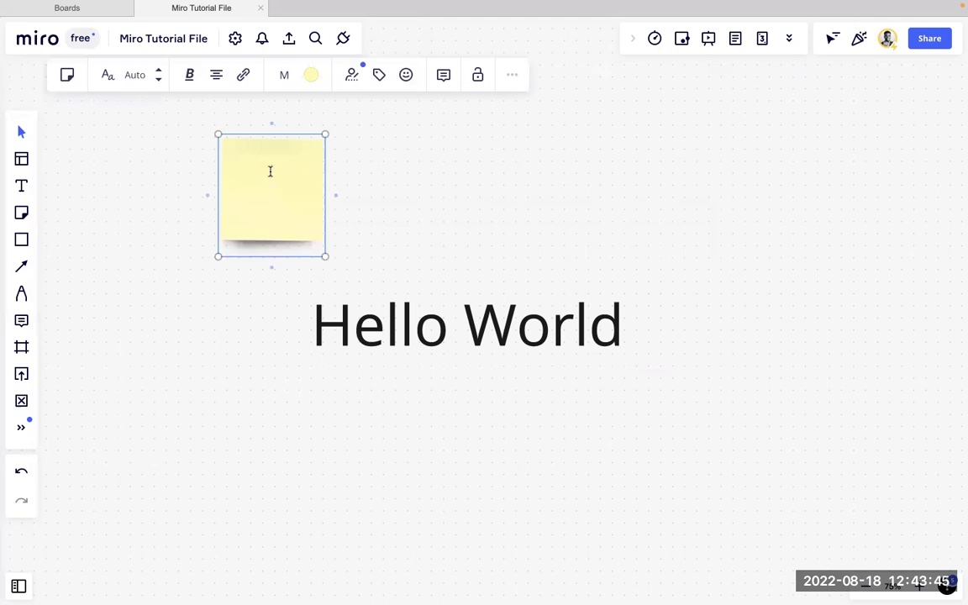
{"action": "type", "text": "We are le"}
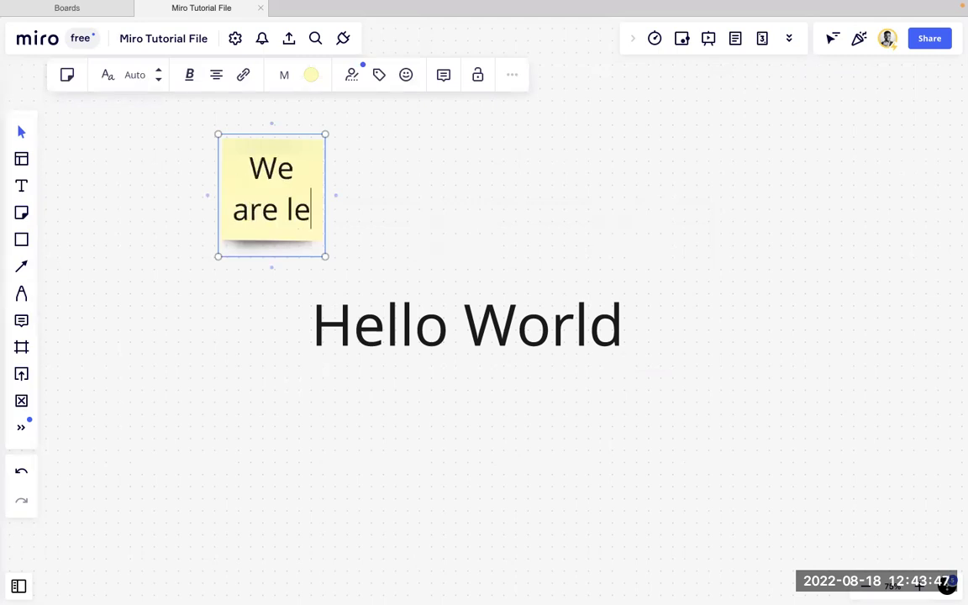
{"action": "type", "text": "arning to use mirofo"}
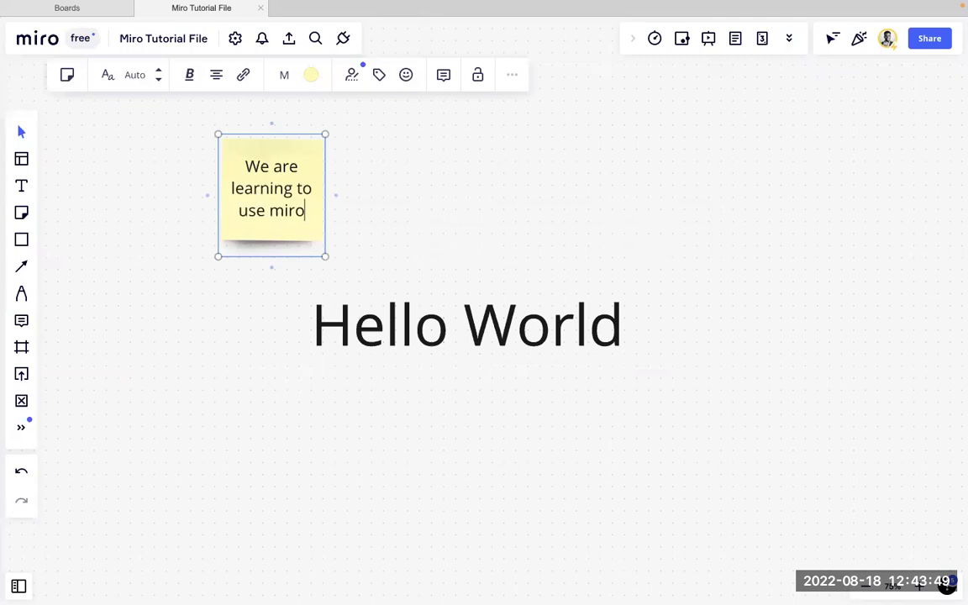
{"action": "key", "text": "BackSpace"}
{"action": "key", "text": "BackSpace"}
{"action": "type", "text": "for the firs"}
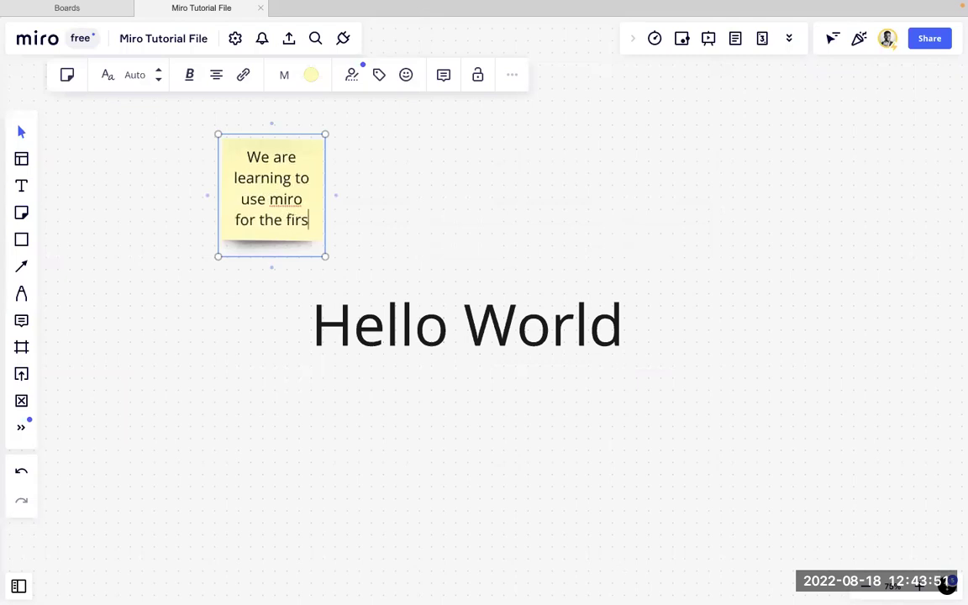
{"action": "type", "text": "t time. If you h"}
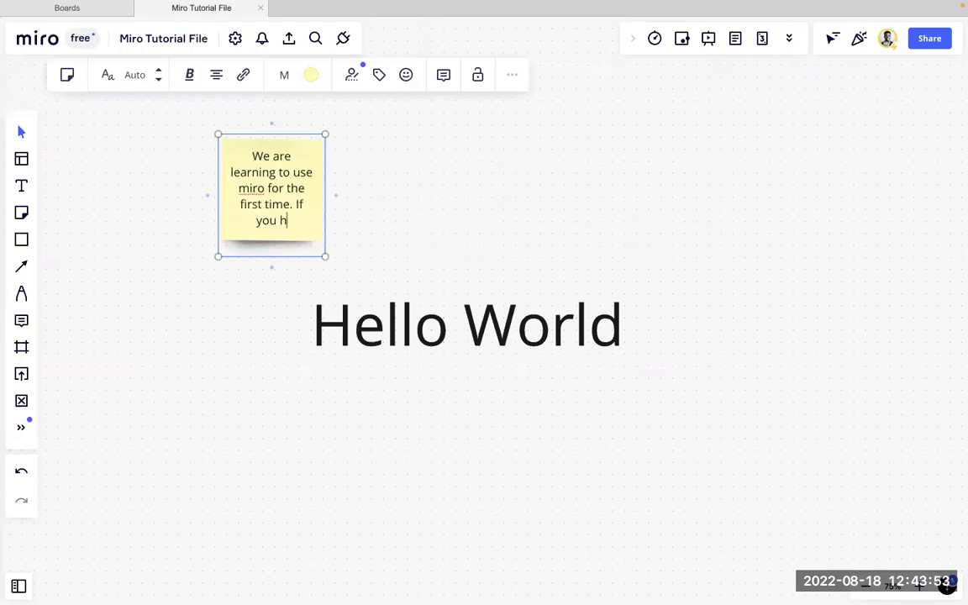
{"action": "type", "text": "ave any question,"}
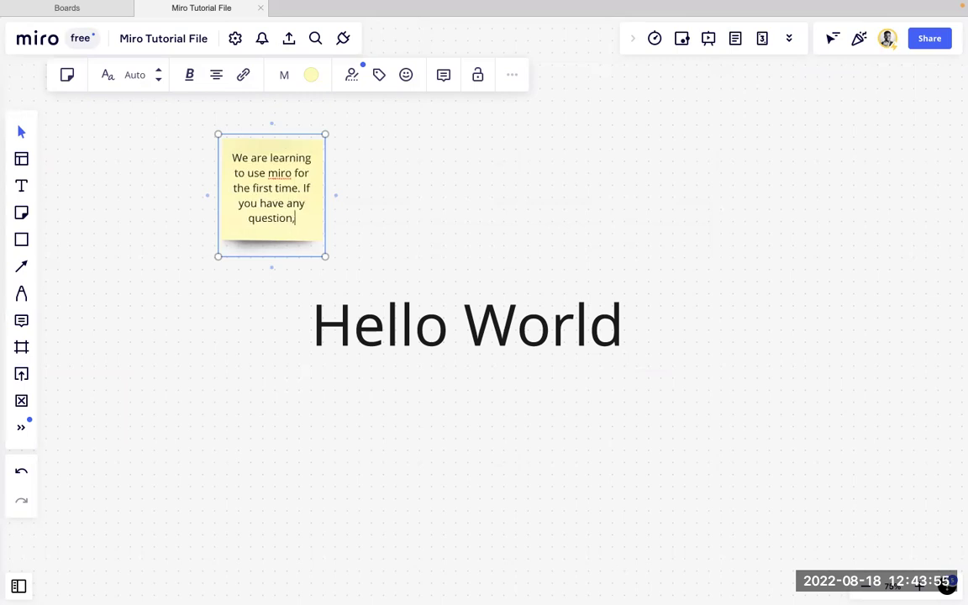
{"action": "type", "text": " please drop"}
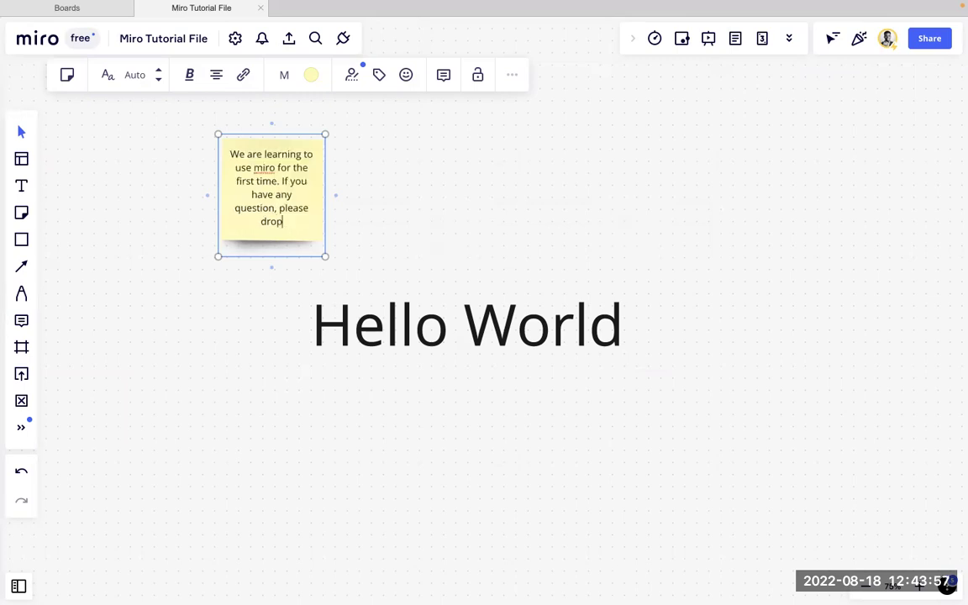
{"action": "type", "text": " them in the chat"}
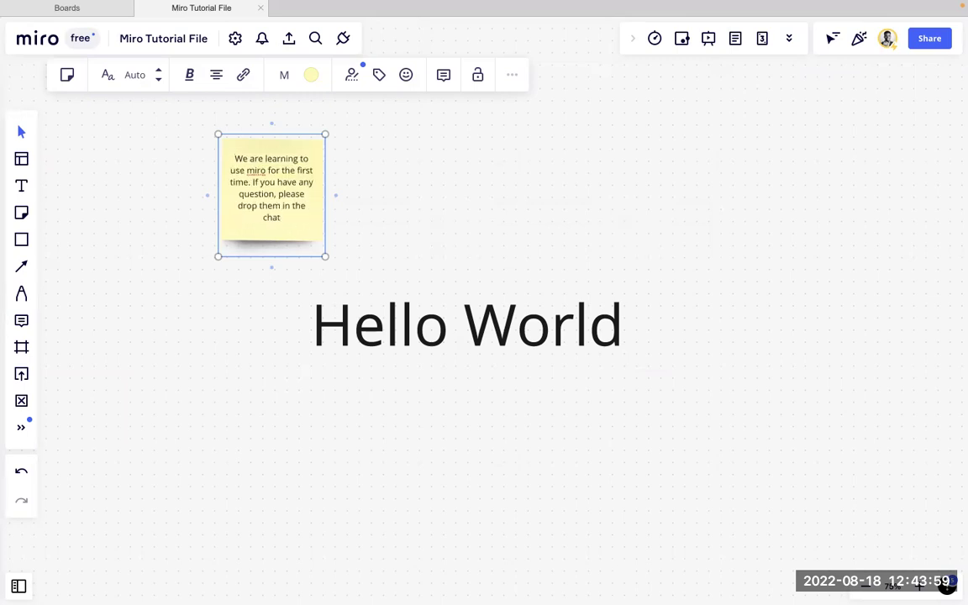
{"action": "left_click", "coordinate": [330, 191]}
Step: Make the text on the yellow sticky note bold
{"action": "left_click", "coordinate": [299, 194]}
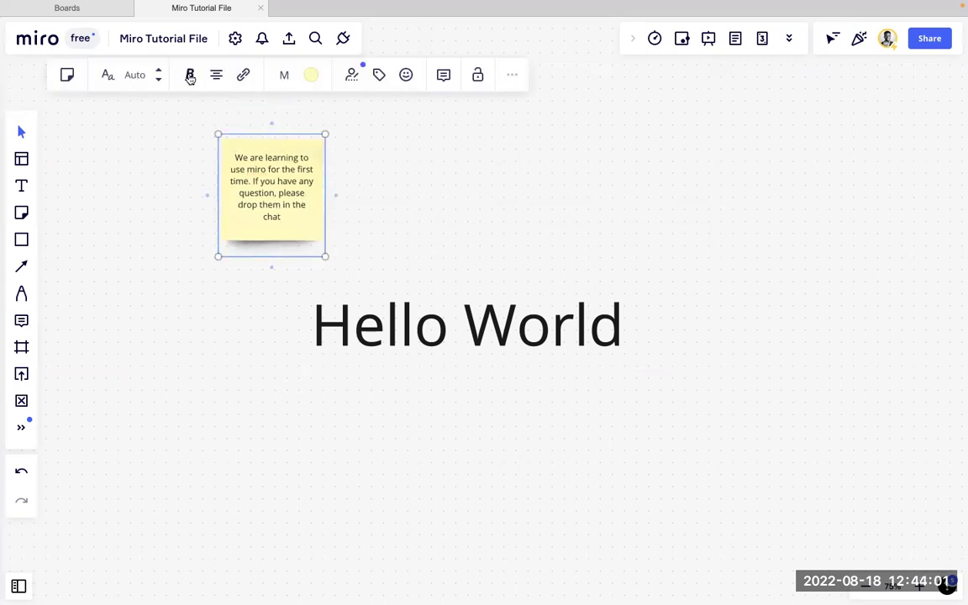
{"action": "left_click", "coordinate": [190, 76]}
{"action": "left_click", "coordinate": [149, 109]}
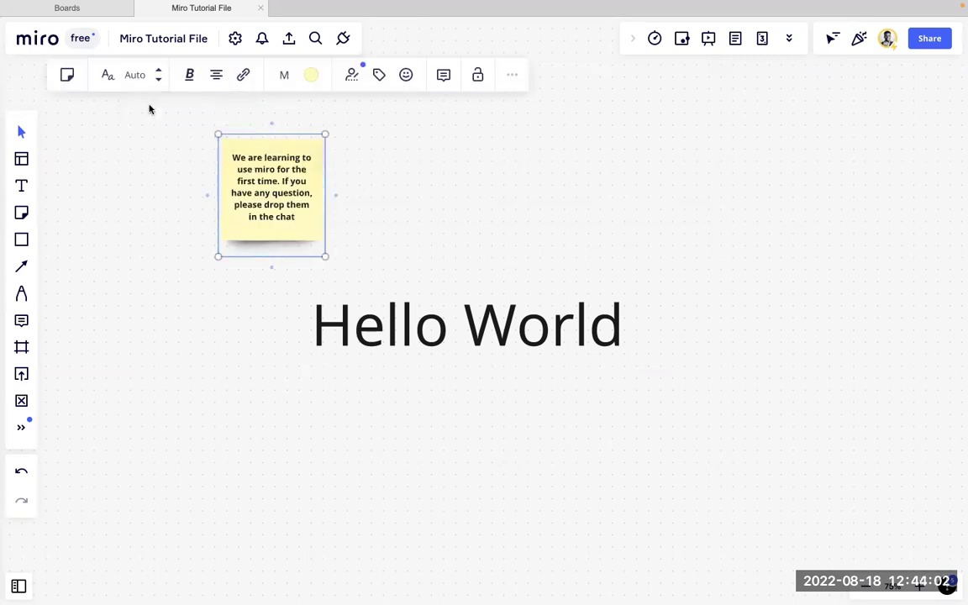
Step: Try left and right alignment on the sticky note's text, and return it to centre alignment
{"action": "left_click", "coordinate": [216, 77]}
{"action": "left_click", "coordinate": [192, 110]}
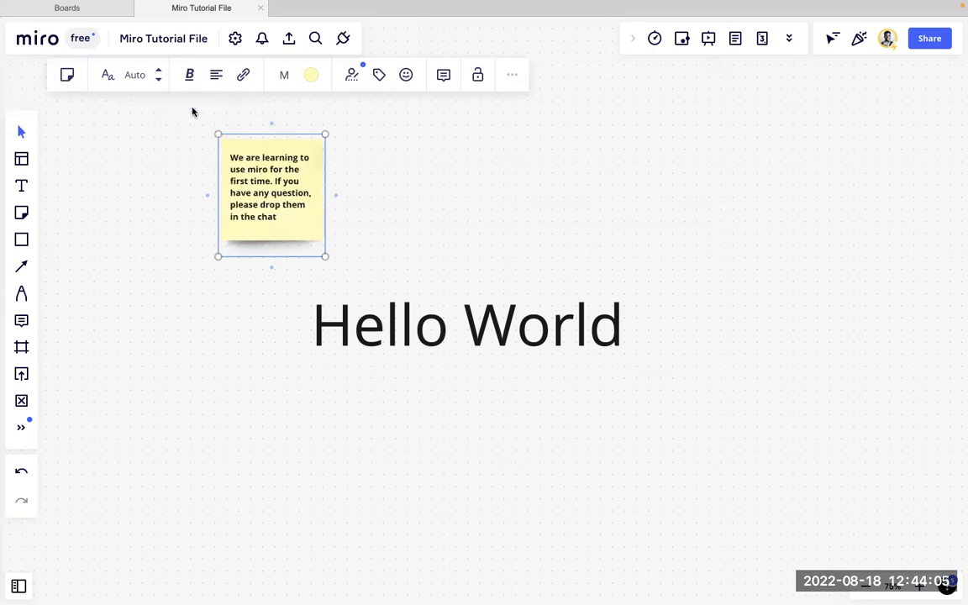
{"action": "scroll", "coordinate": [290, 212], "scroll_direction": "up", "scroll_amount": 5}
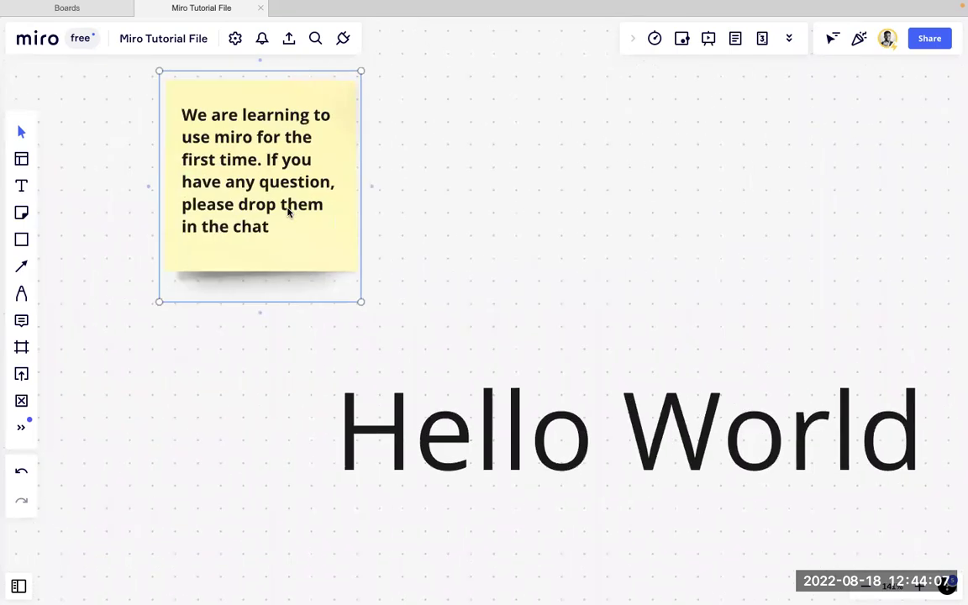
{"action": "key", "text": "shift+2"}
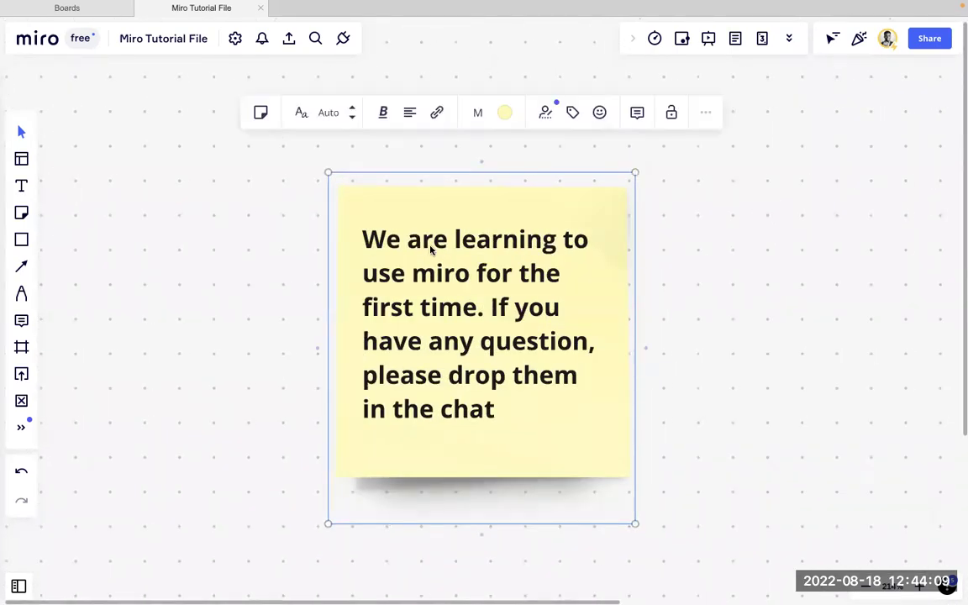
{"action": "left_click", "coordinate": [430, 248]}
{"action": "left_click", "coordinate": [410, 113]}
{"action": "left_click", "coordinate": [436, 146]}
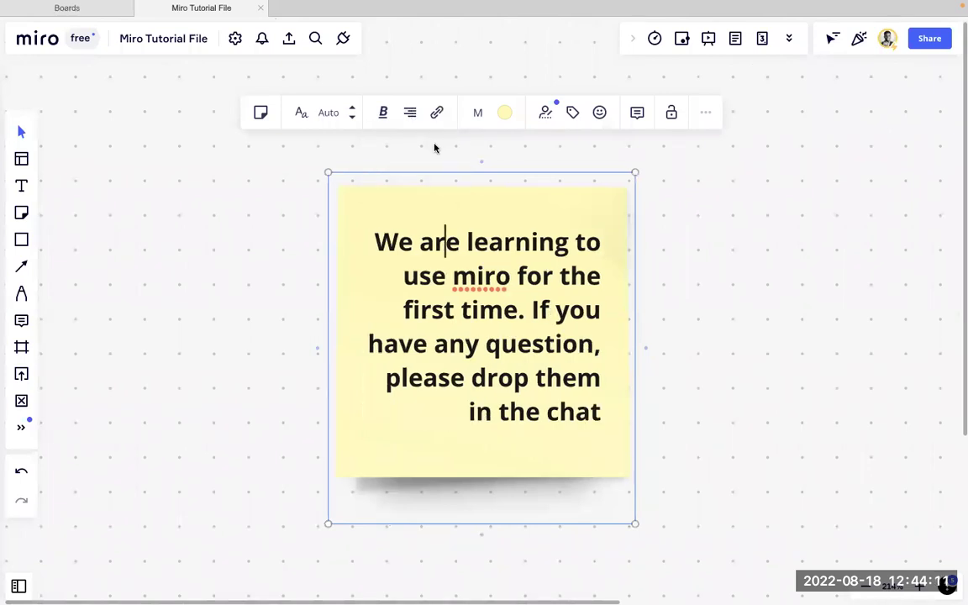
{"action": "left_click", "coordinate": [409, 112]}
{"action": "left_click", "coordinate": [411, 146]}
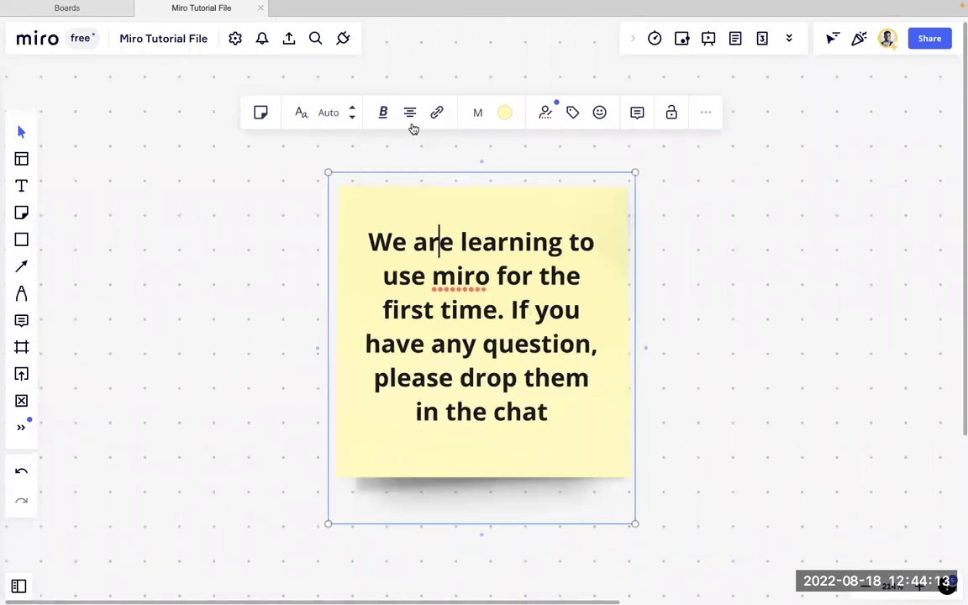
Step: Try a black fill on the sticky note and restore its light yellow colour
{"action": "left_click", "coordinate": [505, 112]}
{"action": "left_click", "coordinate": [545, 147]}
{"action": "left_click", "coordinate": [505, 113]}
{"action": "left_click", "coordinate": [544, 228]}
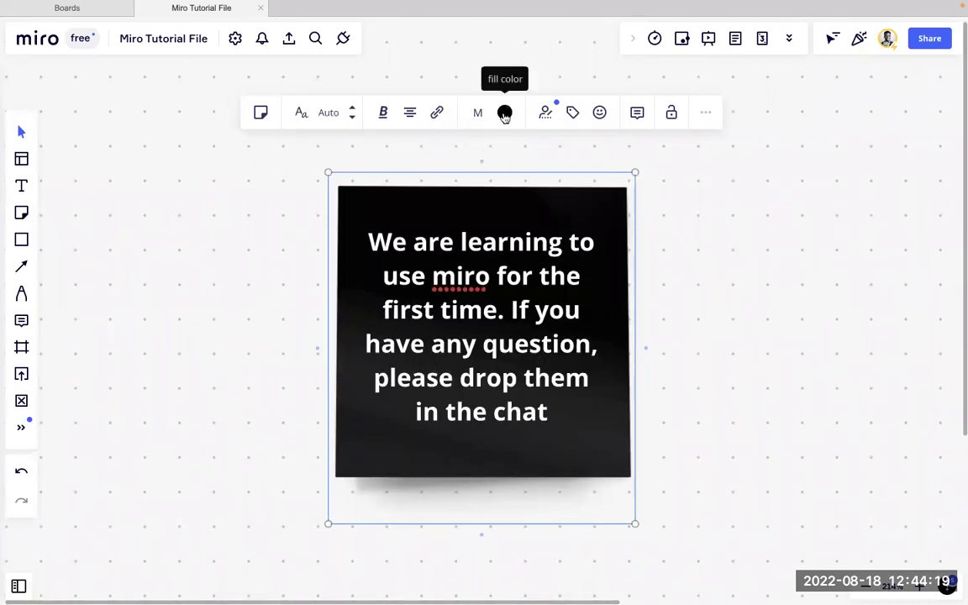
{"action": "key", "text": "ctrl+End"}
{"action": "left_click", "coordinate": [506, 113]}
{"action": "left_click", "coordinate": [494, 147]}
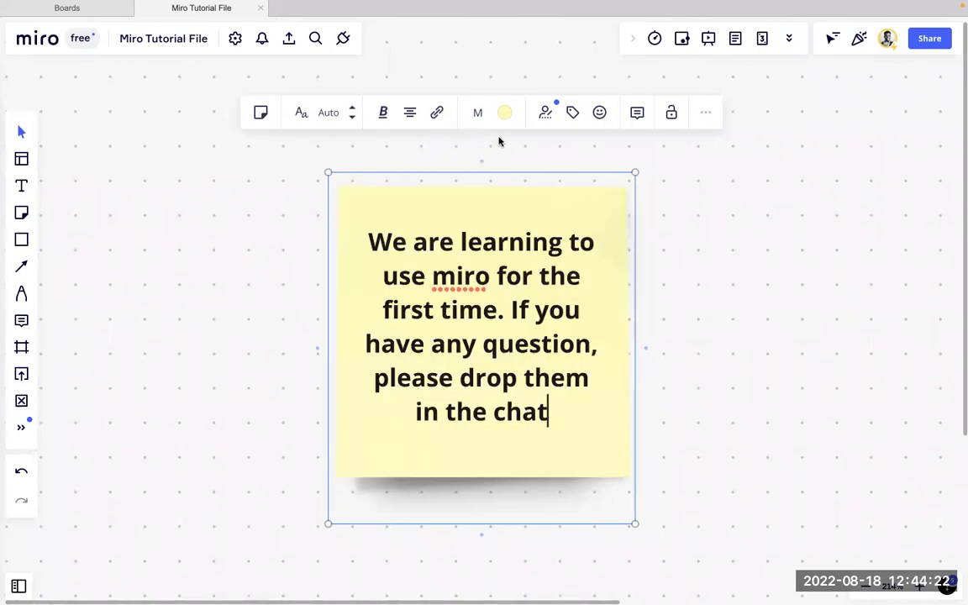
Step: Show the author's name on the sticky note and reselect the note
{"action": "left_click", "coordinate": [547, 114]}
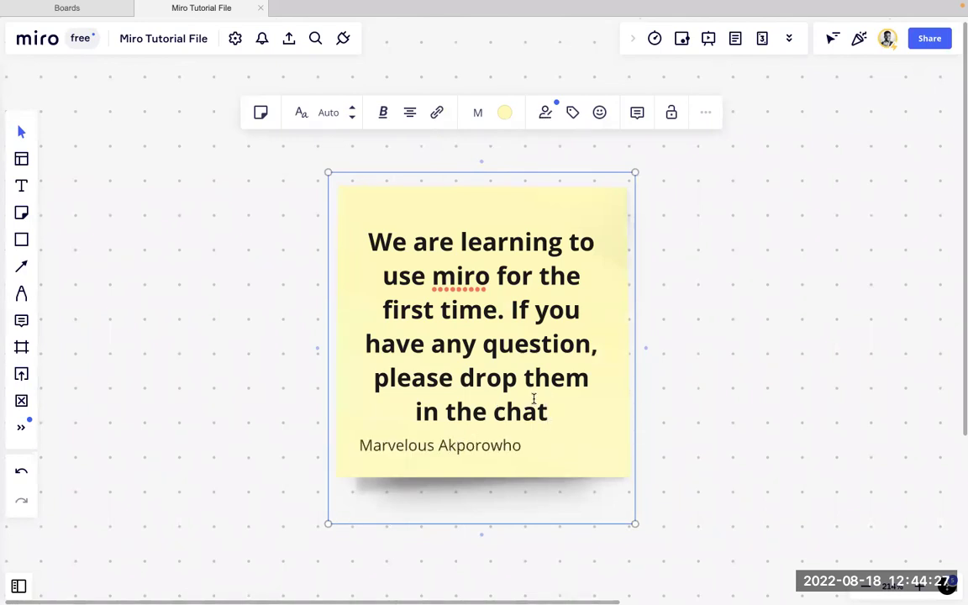
{"action": "scroll", "coordinate": [534, 399], "scroll_direction": "down", "scroll_amount": 2}
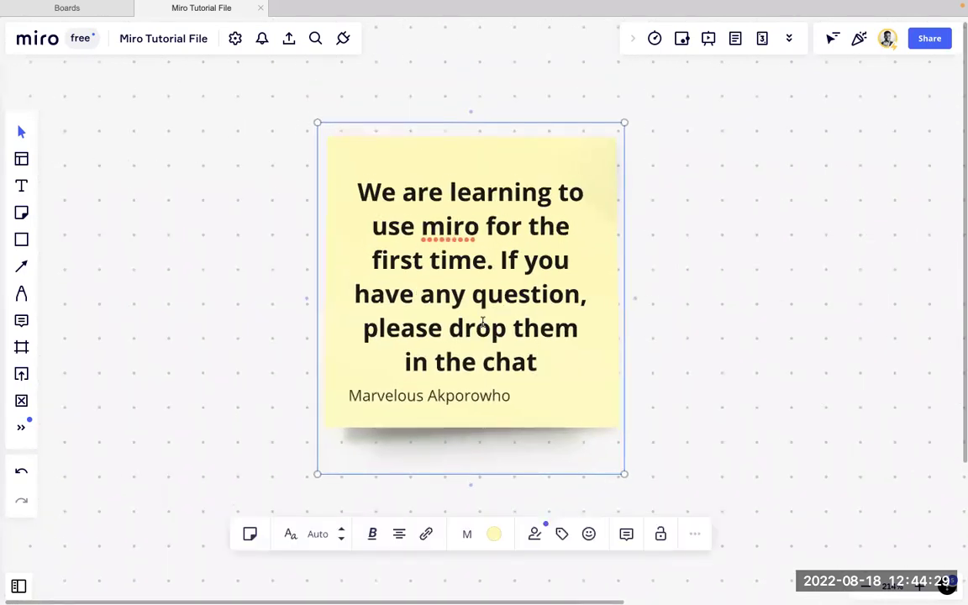
{"action": "left_click", "coordinate": [683, 164]}
{"action": "left_click", "coordinate": [531, 203]}
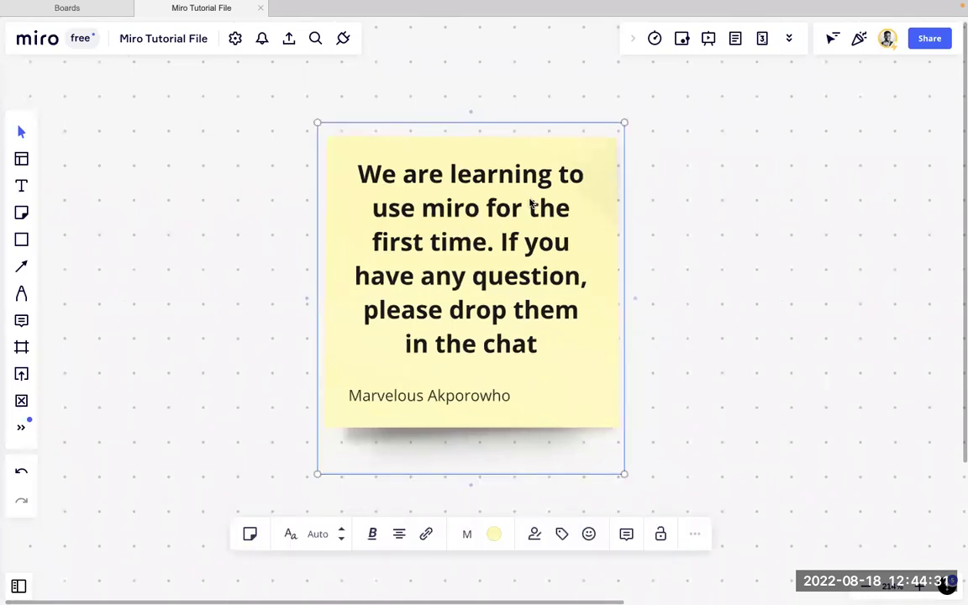
Step: Add a sweat-smile emoji reaction to the sticky note, remove it, and react with the tears-of-joy emoji instead
{"action": "scroll", "coordinate": [531, 206], "scroll_direction": "up", "scroll_amount": 3}
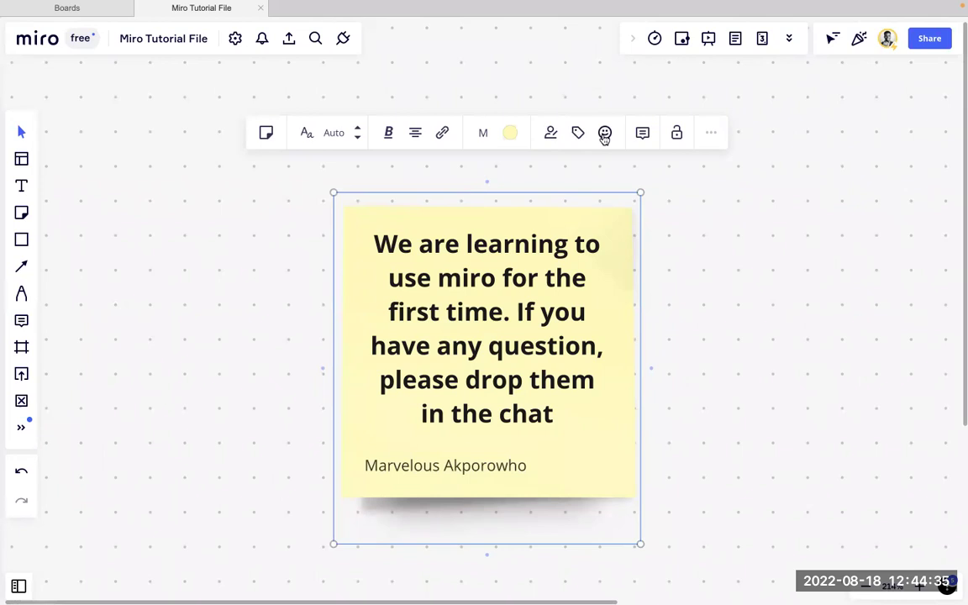
{"action": "left_click", "coordinate": [604, 136]}
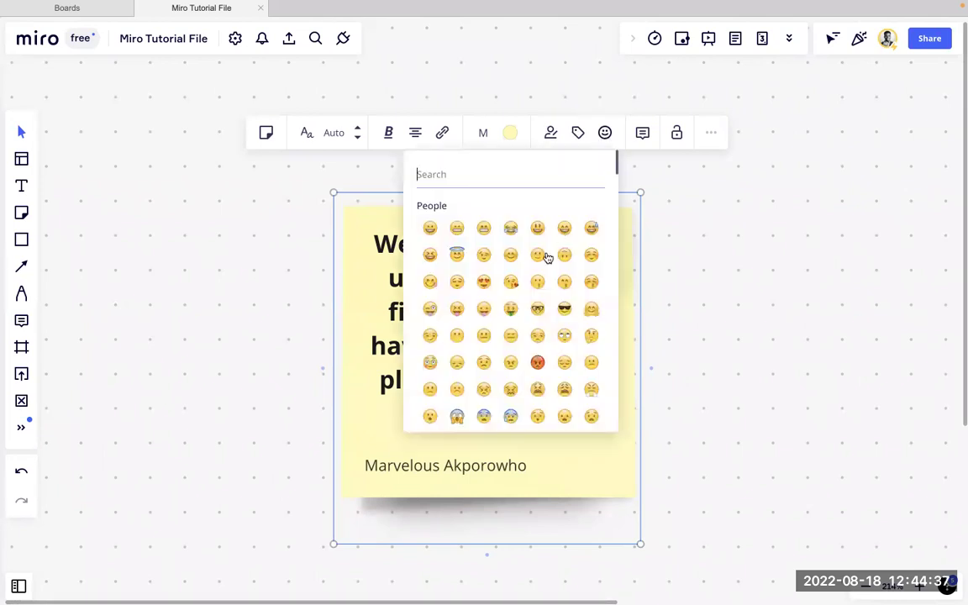
{"action": "left_click", "coordinate": [587, 232]}
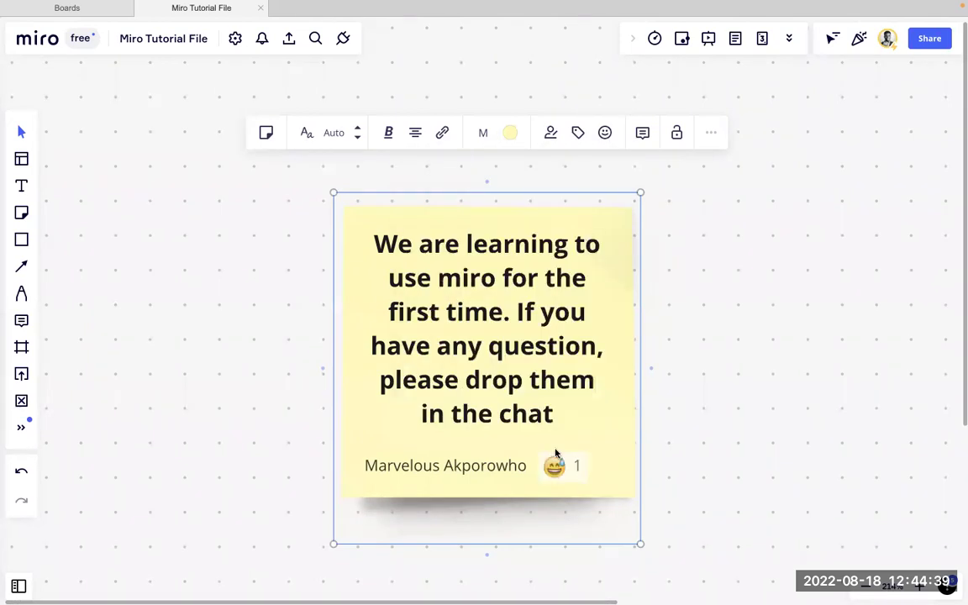
{"action": "left_click", "coordinate": [577, 469]}
{"action": "left_click", "coordinate": [605, 133]}
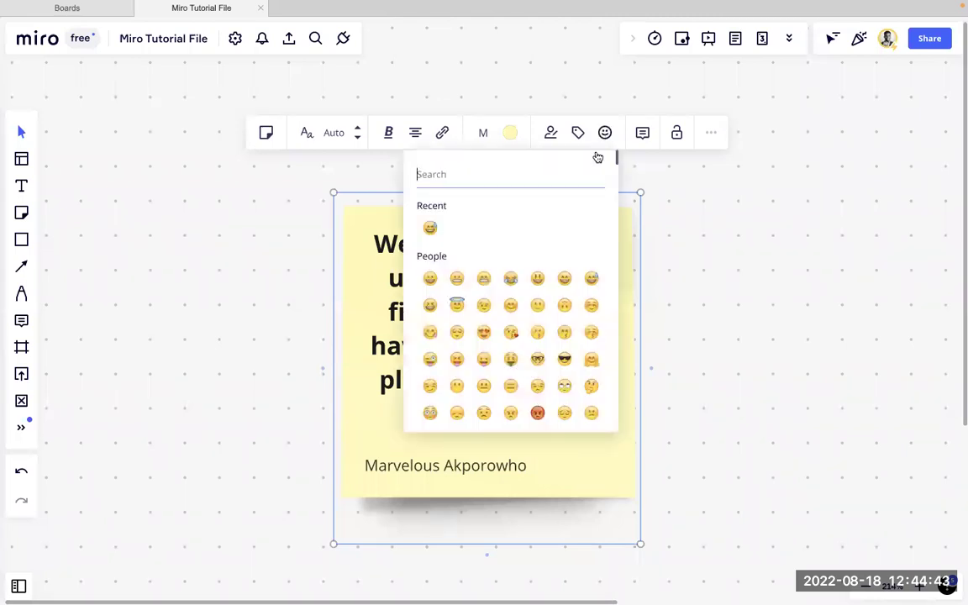
{"action": "left_click", "coordinate": [508, 281]}
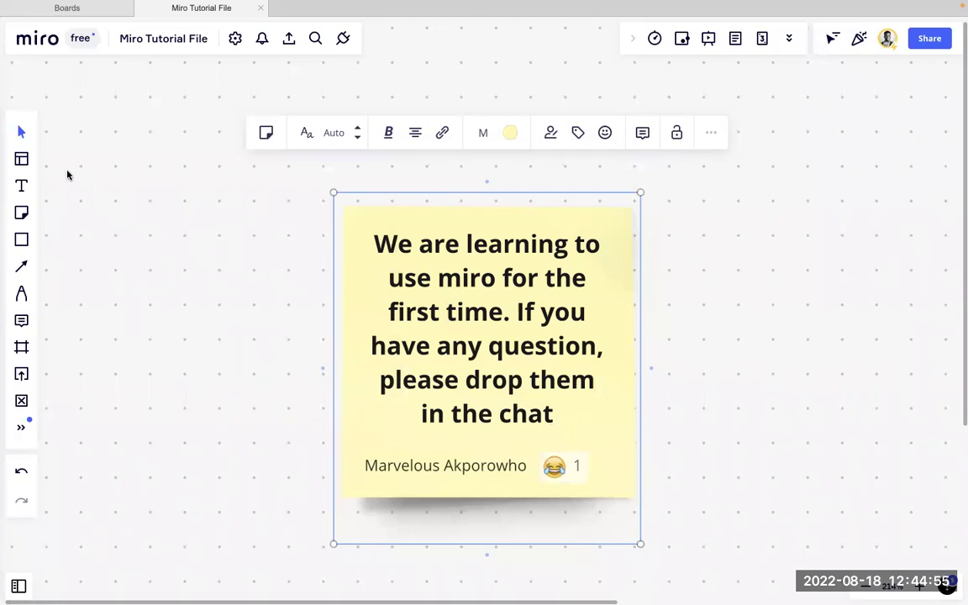
Step: Try the handwritten font on the sticky note's text and switch back to the standard font
{"action": "left_click", "coordinate": [306, 133]}
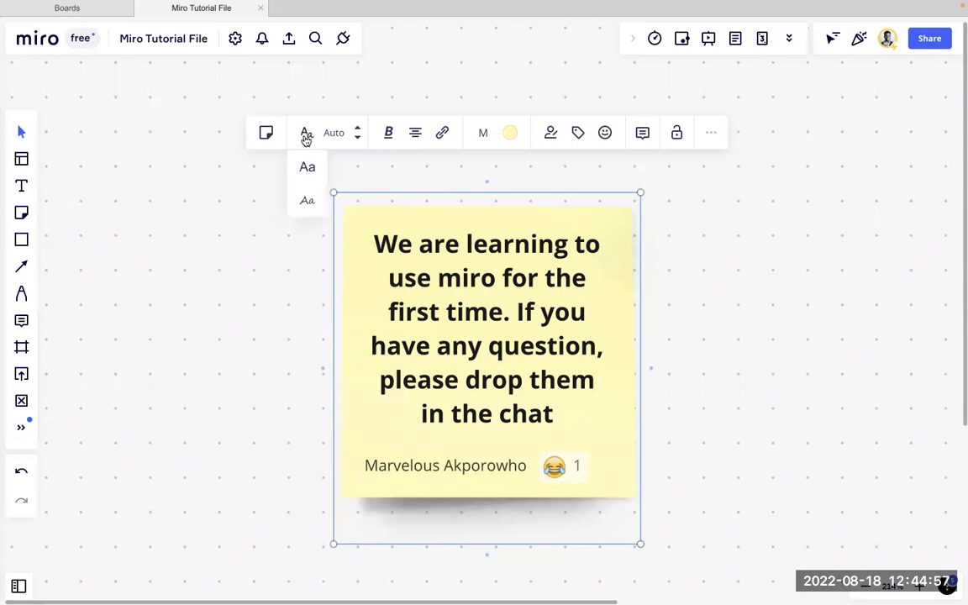
{"action": "left_click", "coordinate": [306, 202]}
{"action": "left_click", "coordinate": [308, 135]}
{"action": "left_click", "coordinate": [308, 165]}
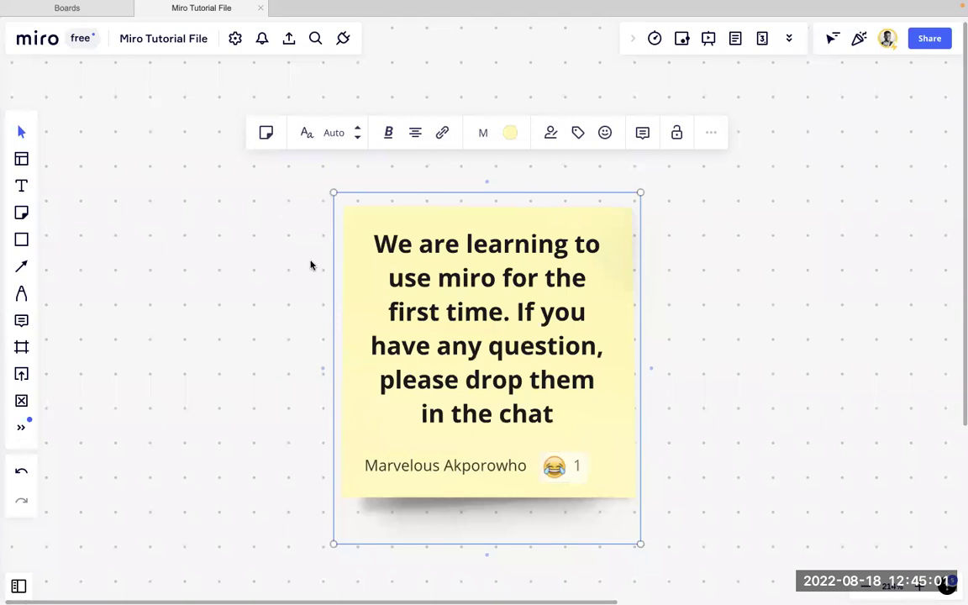
Step: Place a rounded rectangle on the board just above and to the left of the sticky note, and deselect it
{"action": "scroll", "coordinate": [363, 279], "scroll_direction": "down", "scroll_amount": 5}
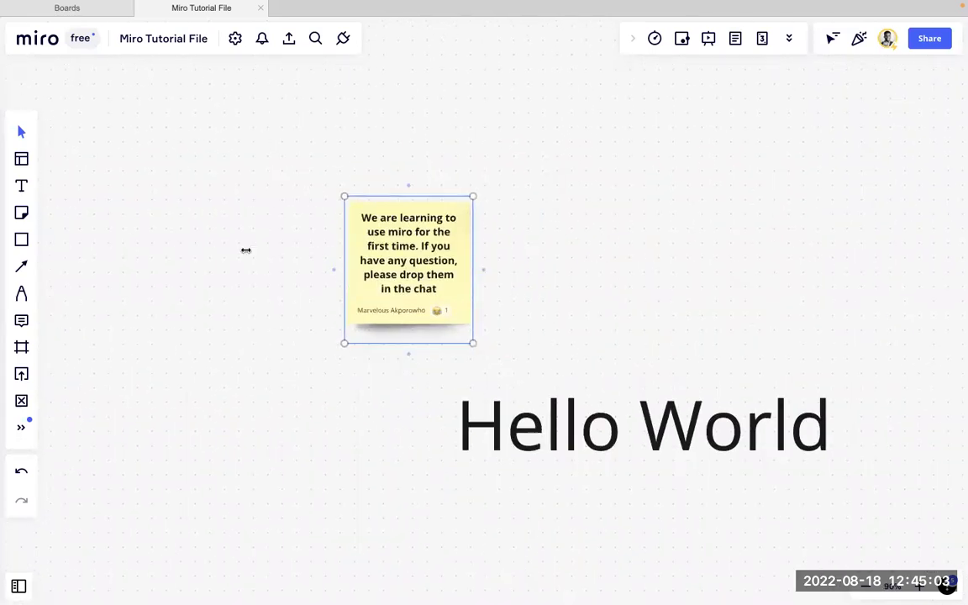
{"action": "left_click", "coordinate": [146, 225]}
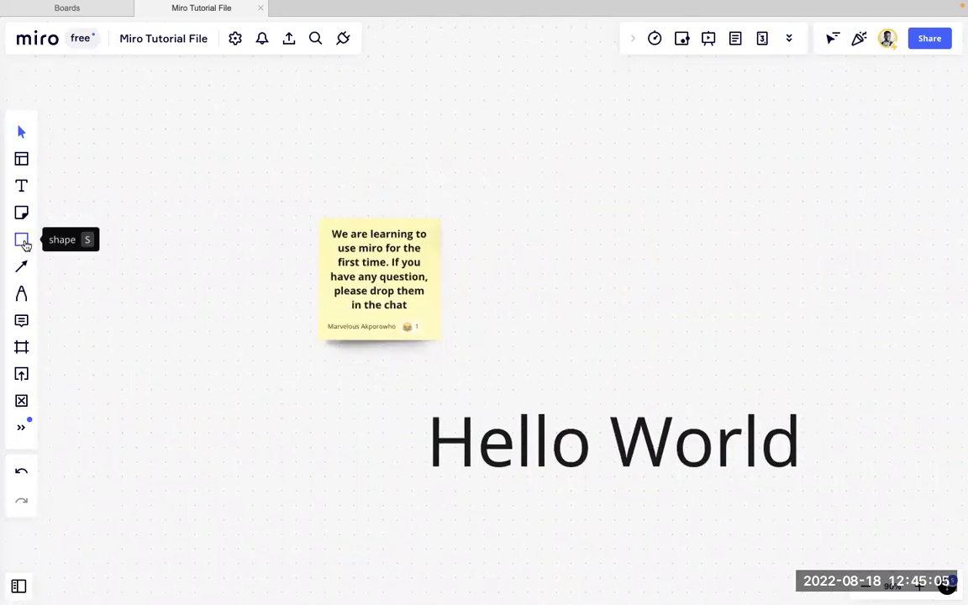
{"action": "left_click", "coordinate": [22, 241]}
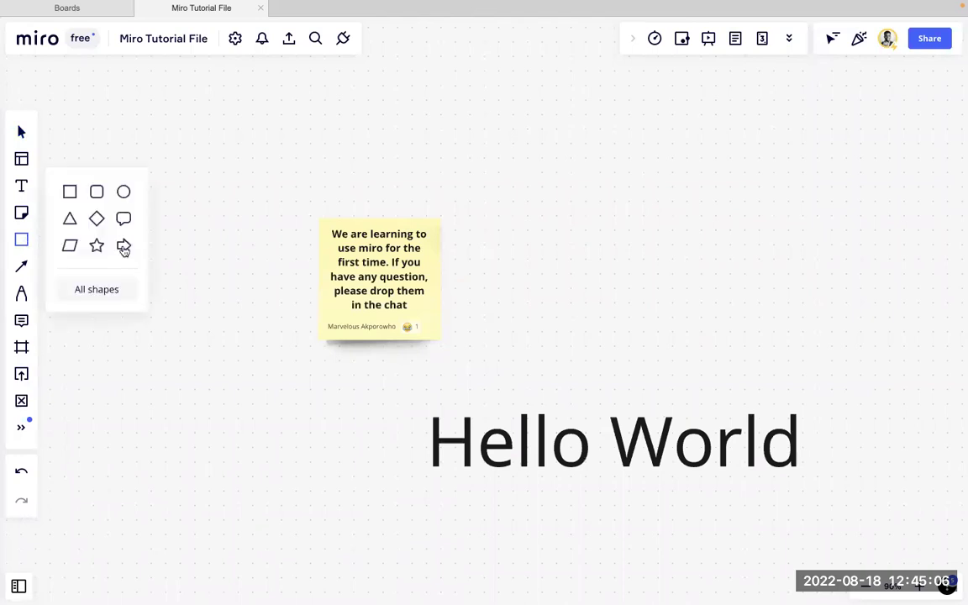
{"action": "left_click", "coordinate": [96, 193]}
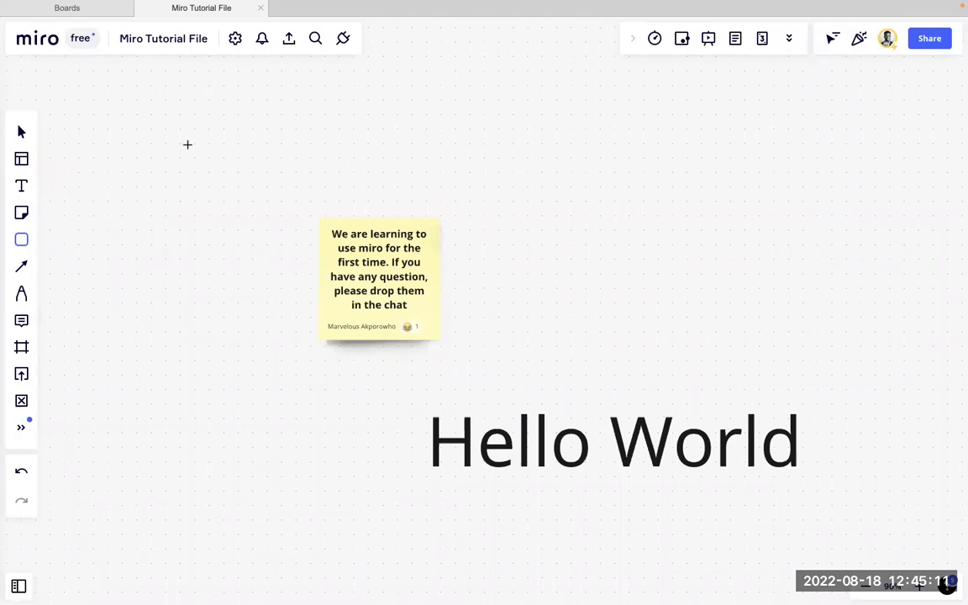
{"action": "left_click", "coordinate": [258, 199]}
{"action": "left_click", "coordinate": [147, 159]}
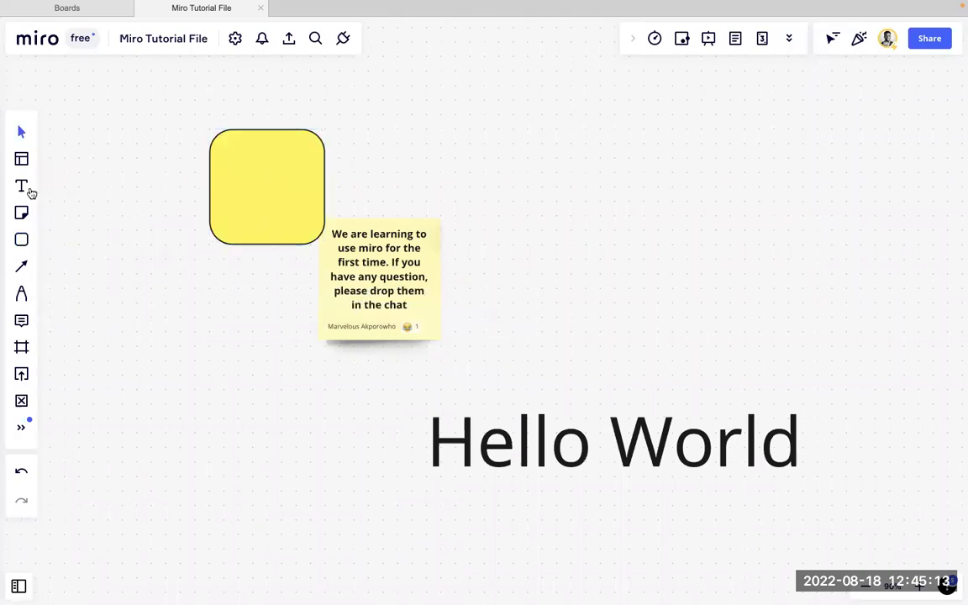
Step: Open the full shape library and enable the Connectors shape pack
{"action": "left_click", "coordinate": [21, 240]}
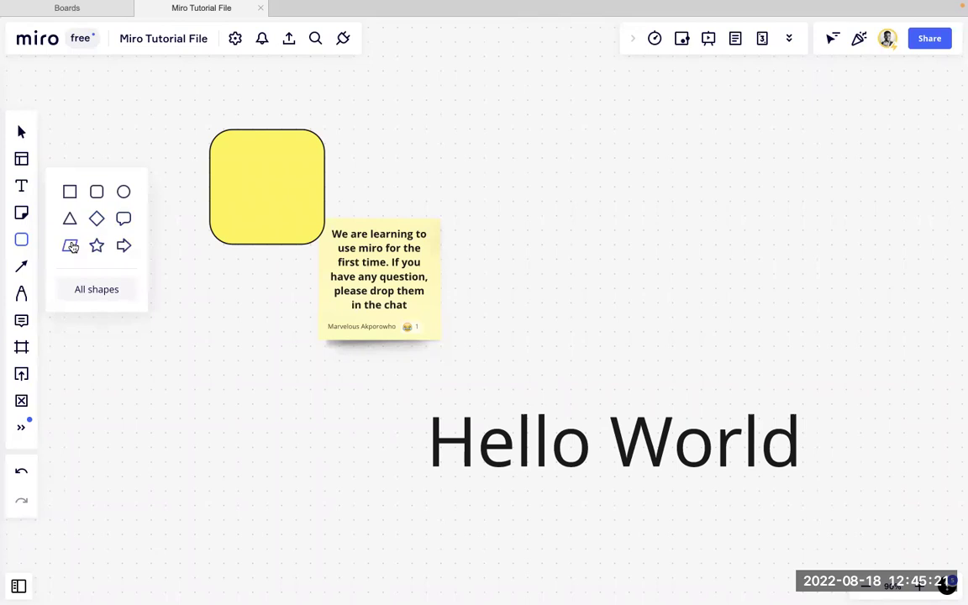
{"action": "left_click", "coordinate": [96, 289]}
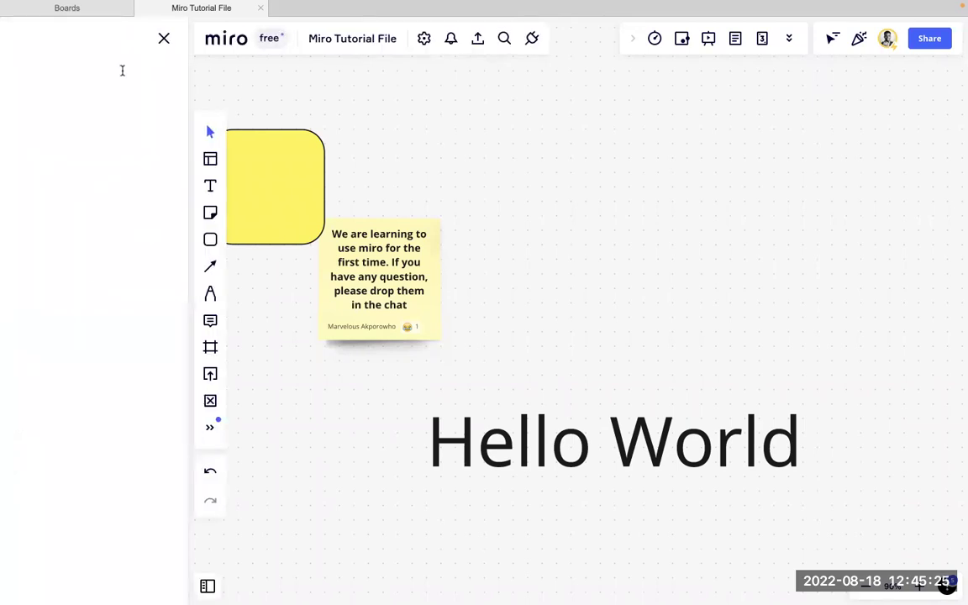
{"action": "scroll", "coordinate": [59, 288], "scroll_direction": "down", "scroll_amount": 2}
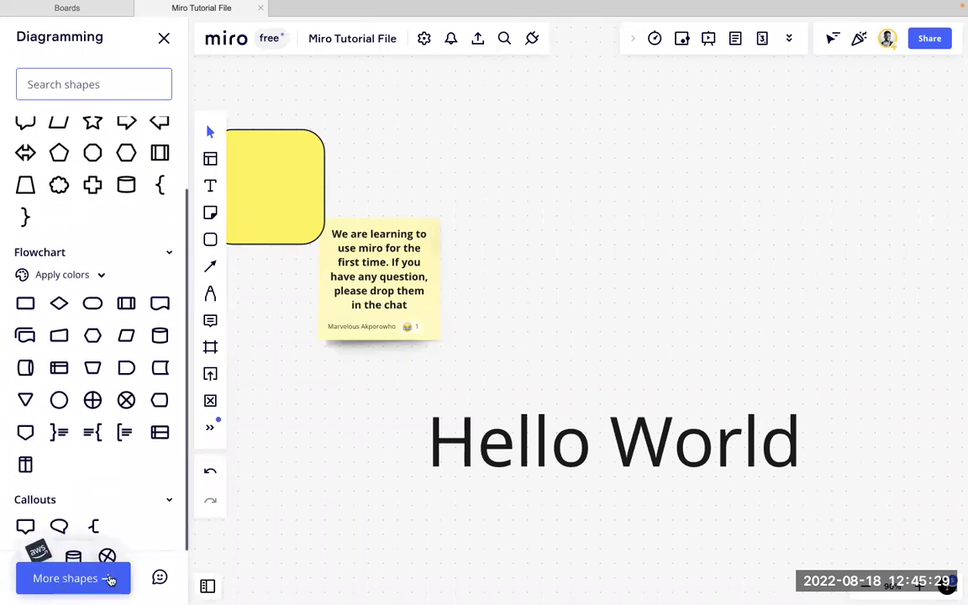
{"action": "left_click", "coordinate": [95, 583]}
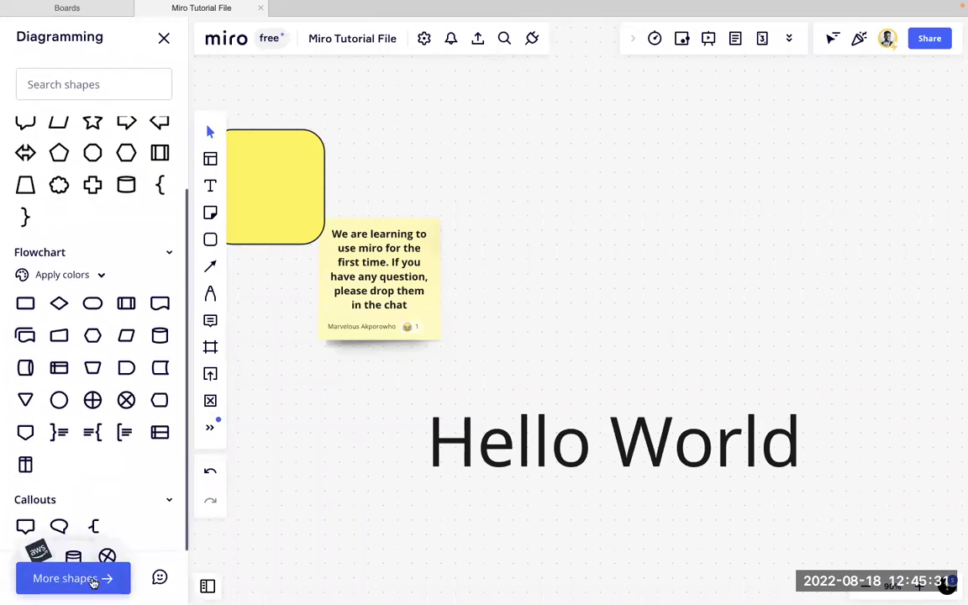
{"action": "left_click", "coordinate": [95, 580]}
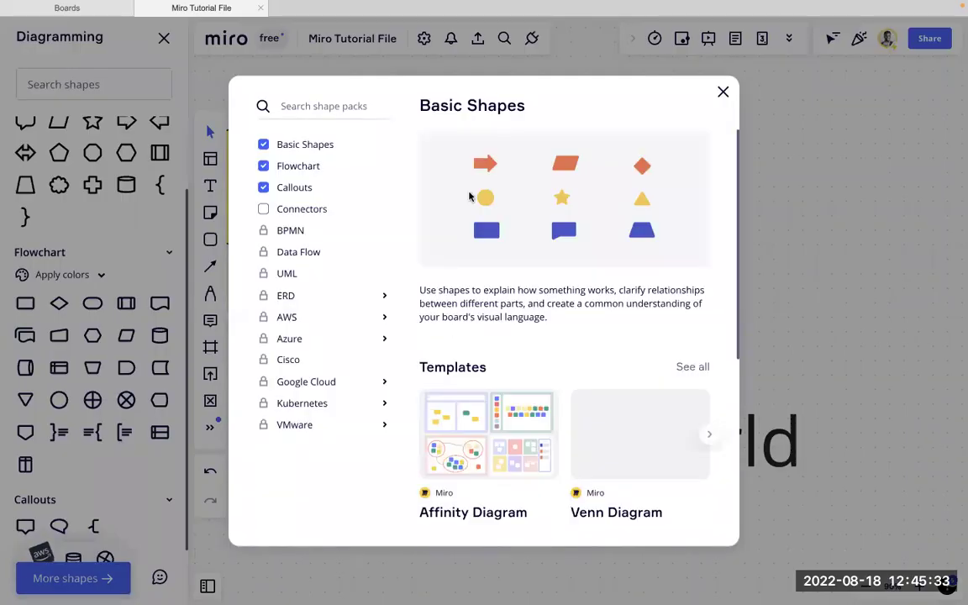
{"action": "left_click", "coordinate": [263, 209]}
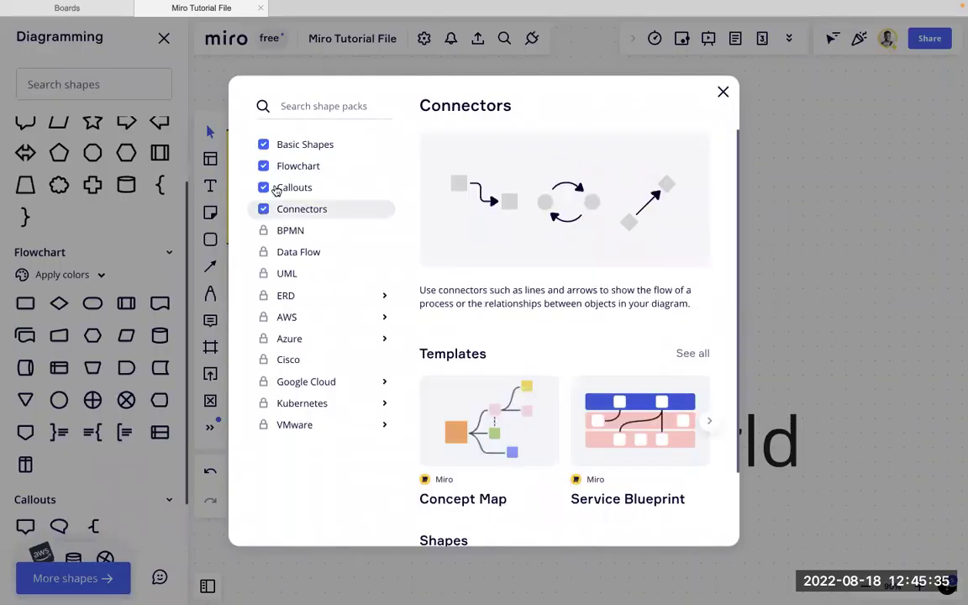
Step: Examine the Azure, UML, Data Flow, BPMN and ERD shape packs, including the individual BPMN shapes
{"action": "left_click", "coordinate": [290, 339]}
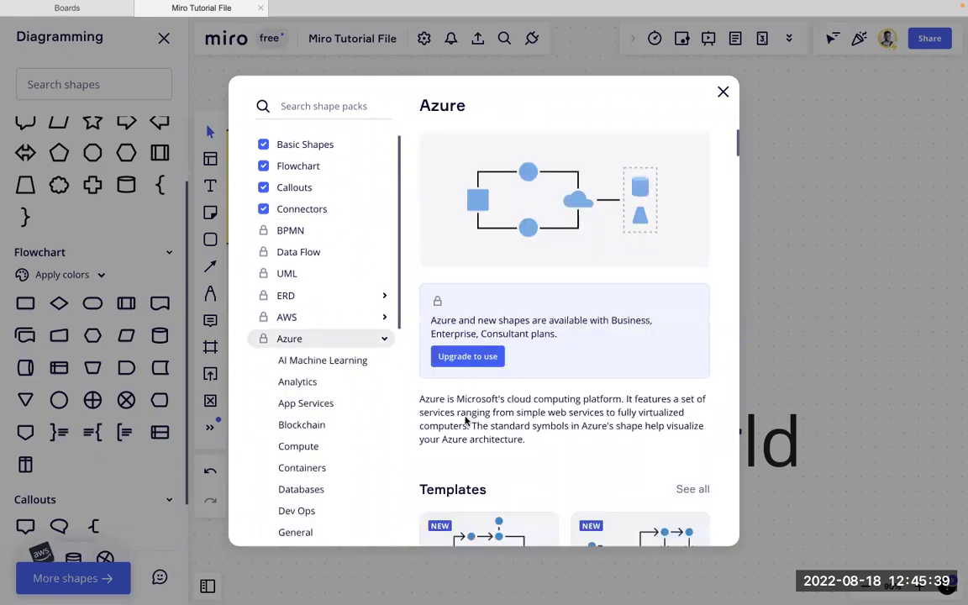
{"action": "left_click", "coordinate": [314, 341]}
{"action": "left_click", "coordinate": [308, 276]}
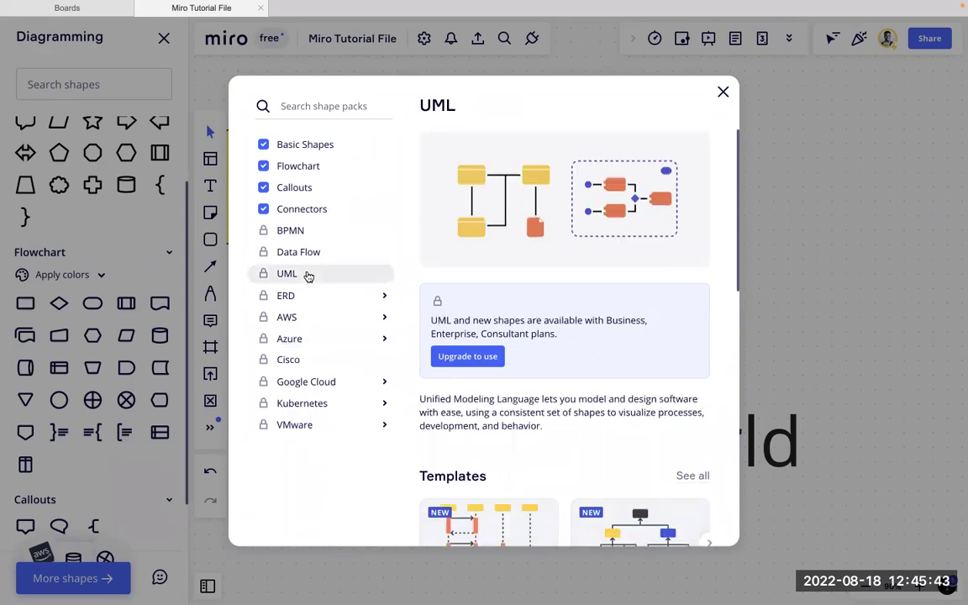
{"action": "left_click", "coordinate": [311, 253]}
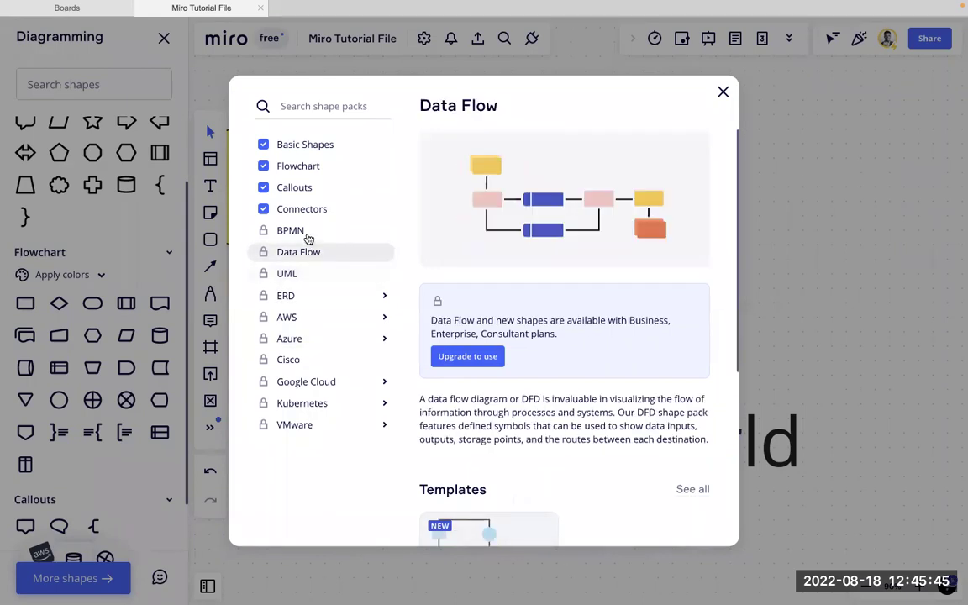
{"action": "left_click", "coordinate": [308, 238]}
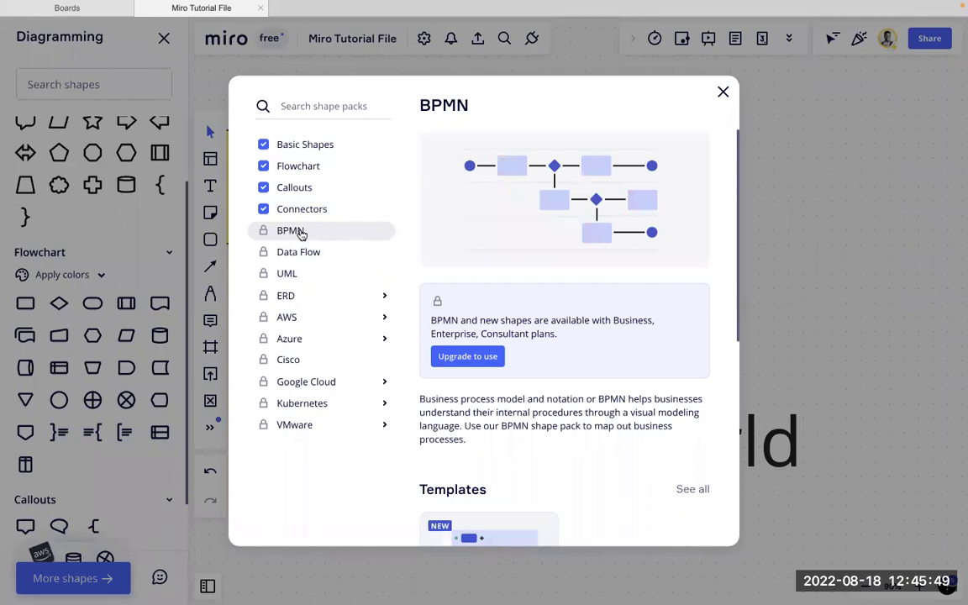
{"action": "left_click", "coordinate": [330, 296]}
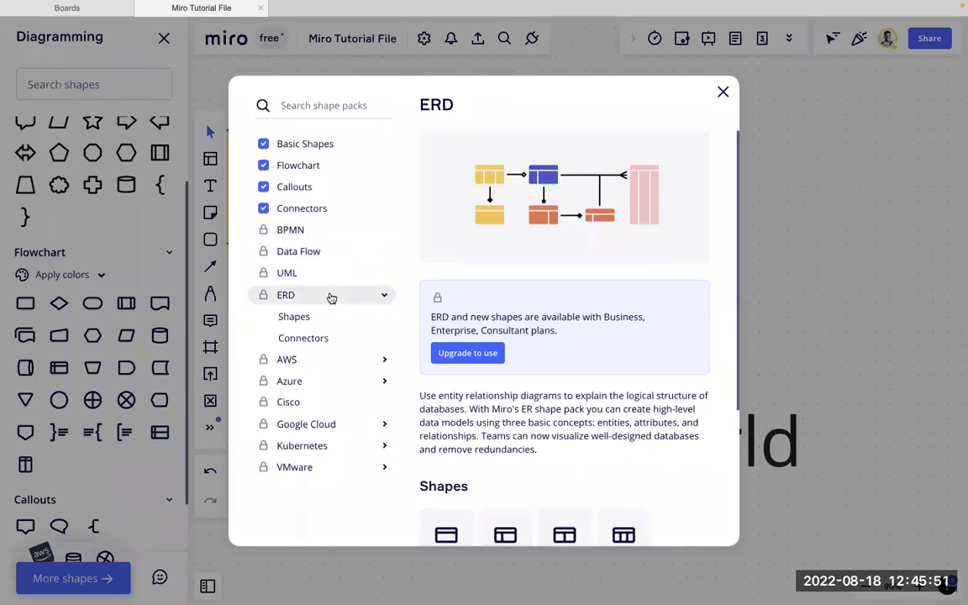
{"action": "left_click", "coordinate": [339, 298]}
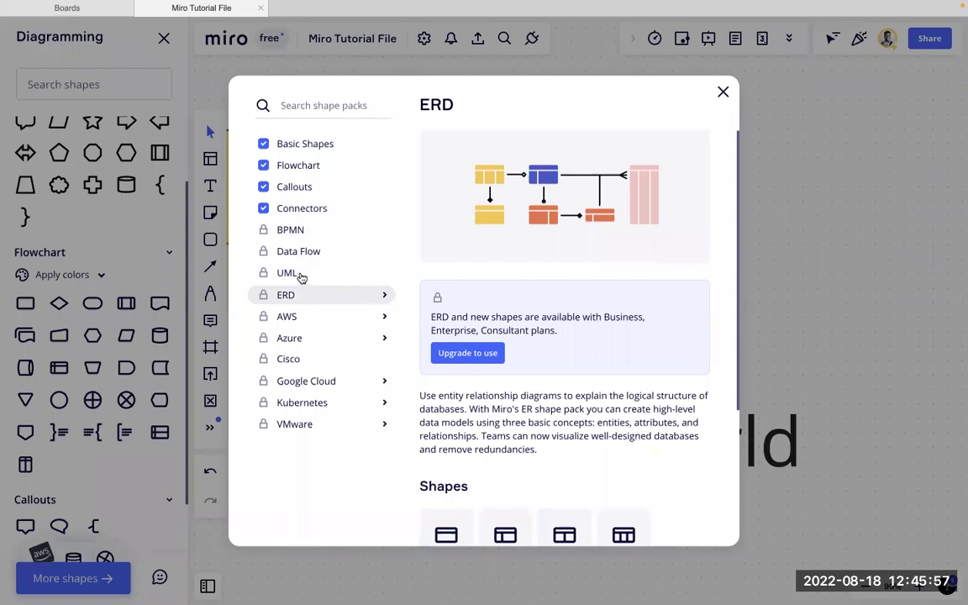
{"action": "left_click", "coordinate": [294, 230]}
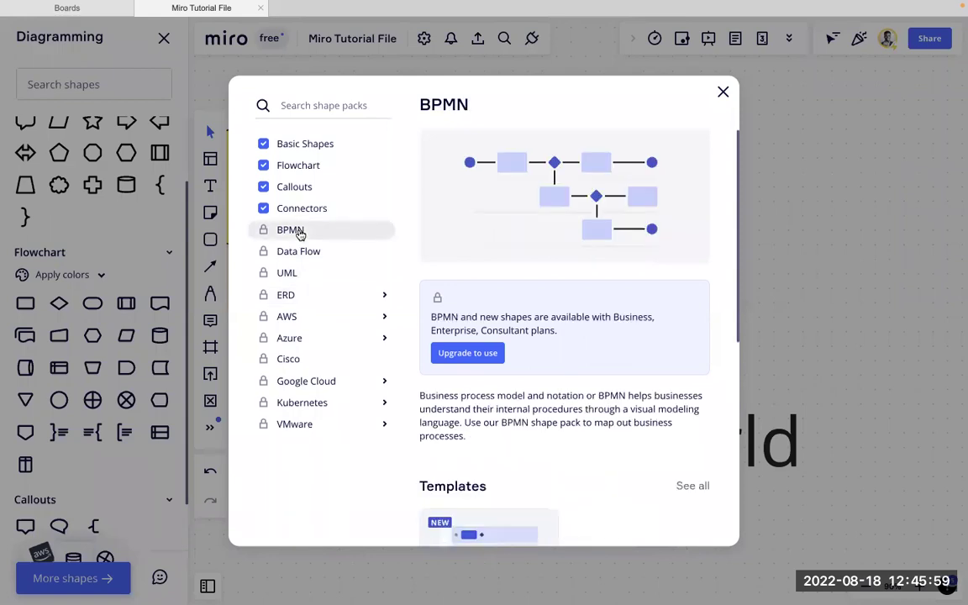
{"action": "scroll", "coordinate": [446, 415], "scroll_direction": "down", "scroll_amount": 8}
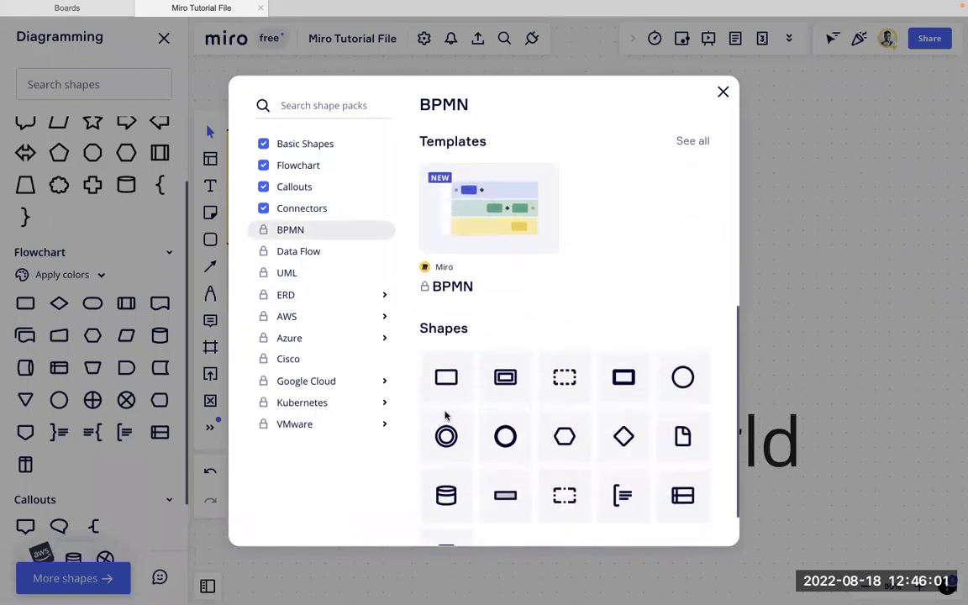
{"action": "scroll", "coordinate": [482, 429], "scroll_direction": "down", "scroll_amount": 2}
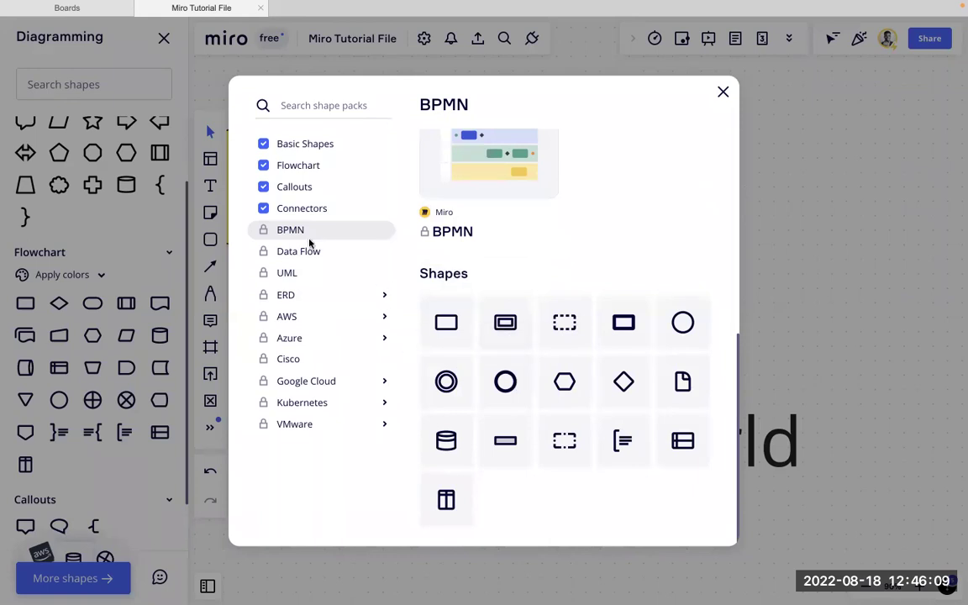
Step: Look through the AWS shape pack's icons and category list, and close the shape pack window
{"action": "left_click", "coordinate": [302, 321]}
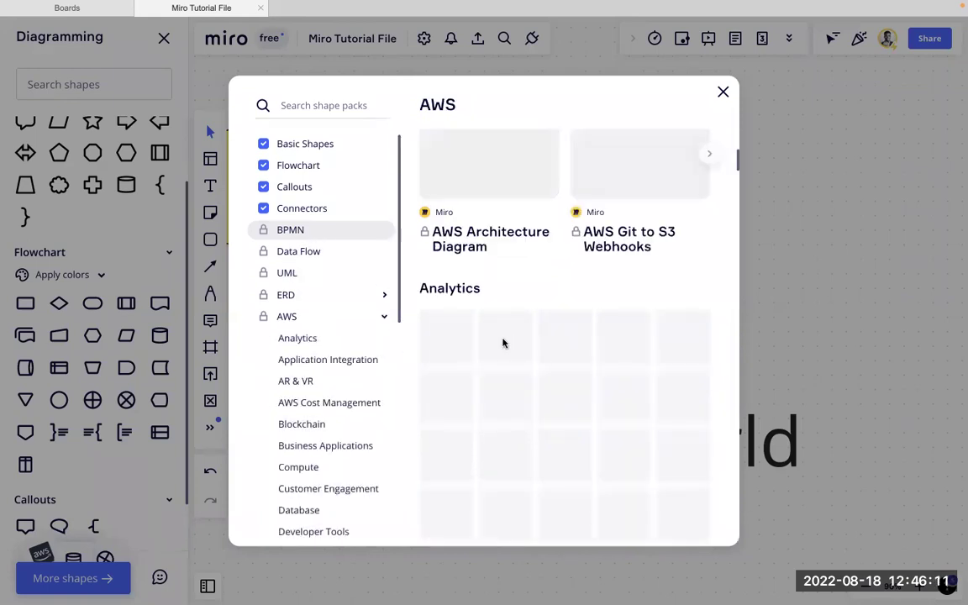
{"action": "scroll", "coordinate": [573, 446], "scroll_direction": "down", "scroll_amount": 15}
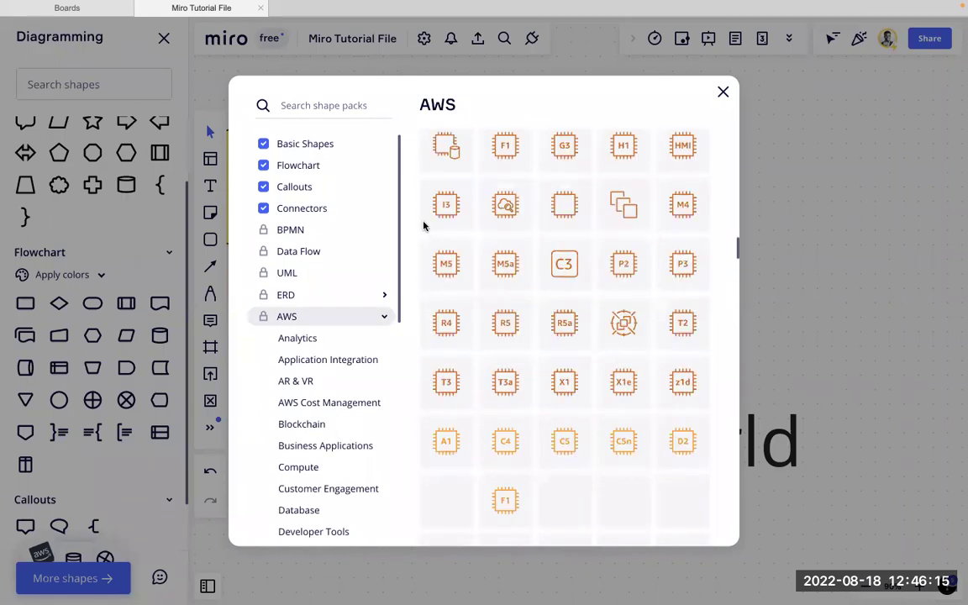
{"action": "left_click", "coordinate": [383, 319]}
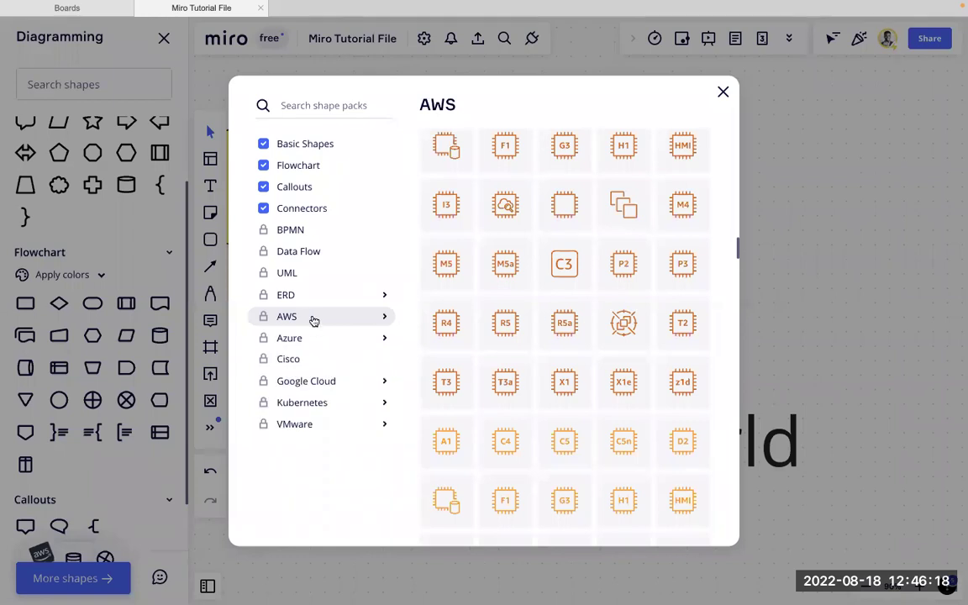
{"action": "left_click", "coordinate": [383, 319]}
{"action": "scroll", "coordinate": [333, 356], "scroll_direction": "down", "scroll_amount": 4}
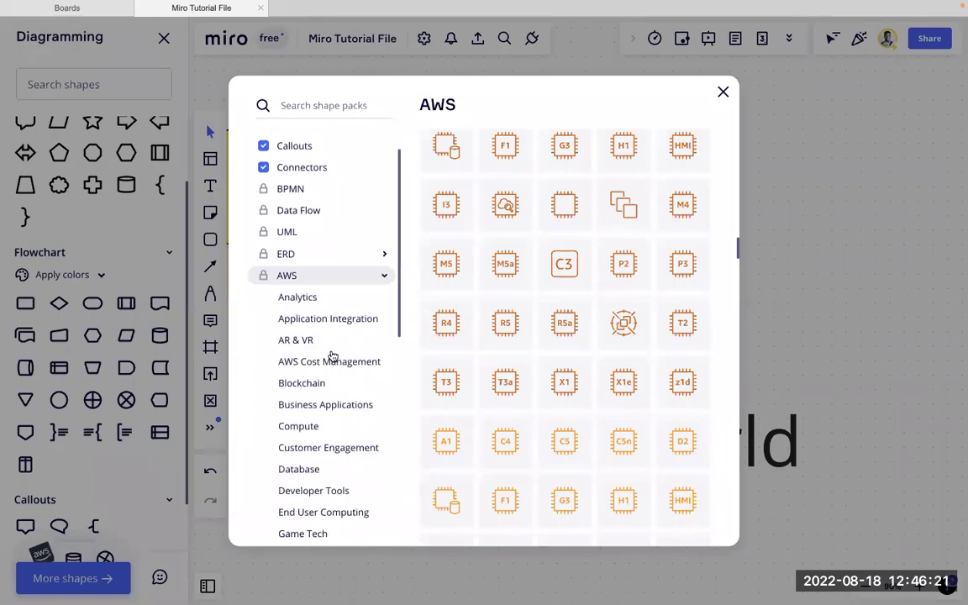
{"action": "scroll", "coordinate": [332, 357], "scroll_direction": "up", "scroll_amount": 2}
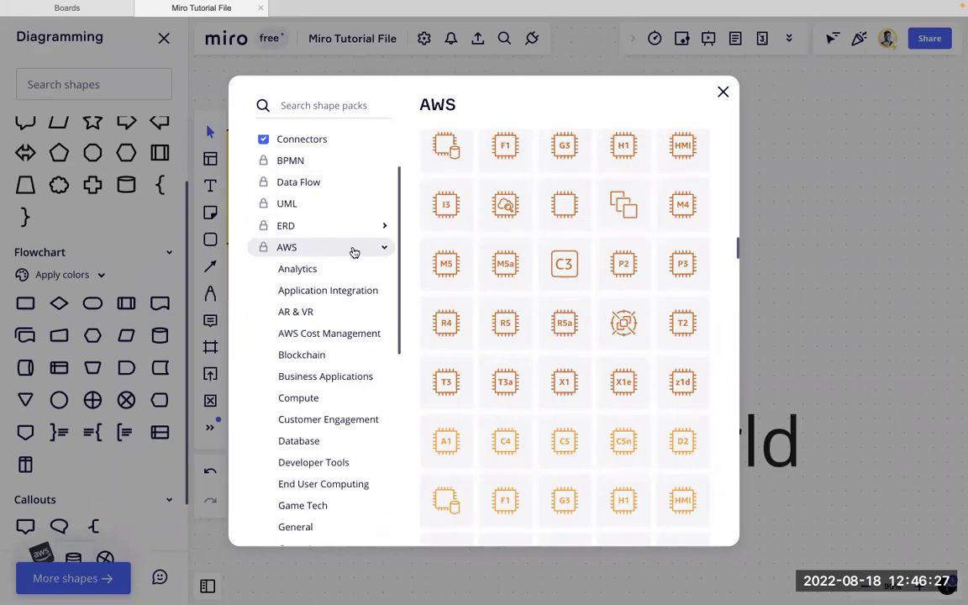
{"action": "scroll", "coordinate": [327, 333], "scroll_direction": "down", "scroll_amount": 5}
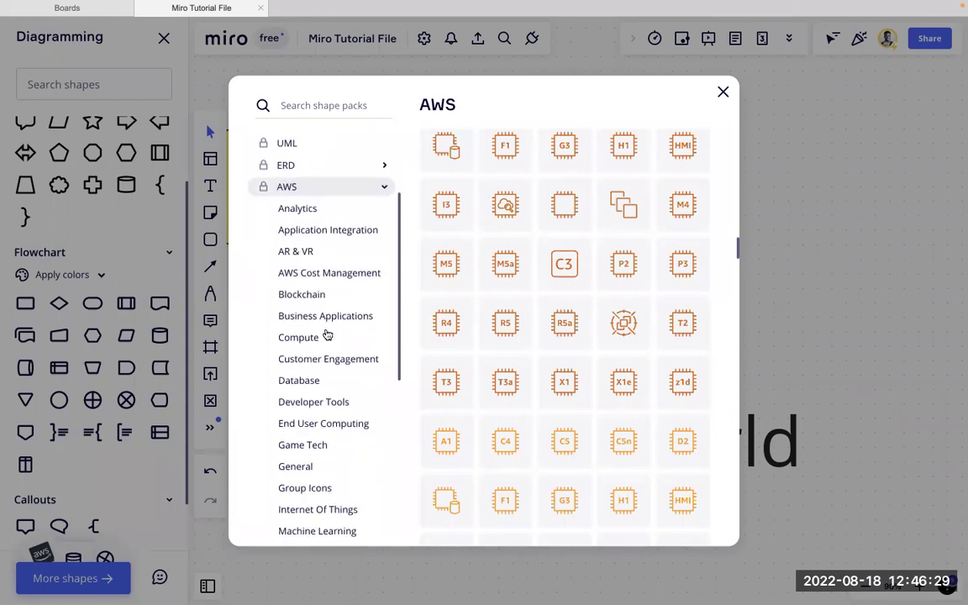
{"action": "scroll", "coordinate": [327, 333], "scroll_direction": "down", "scroll_amount": 2}
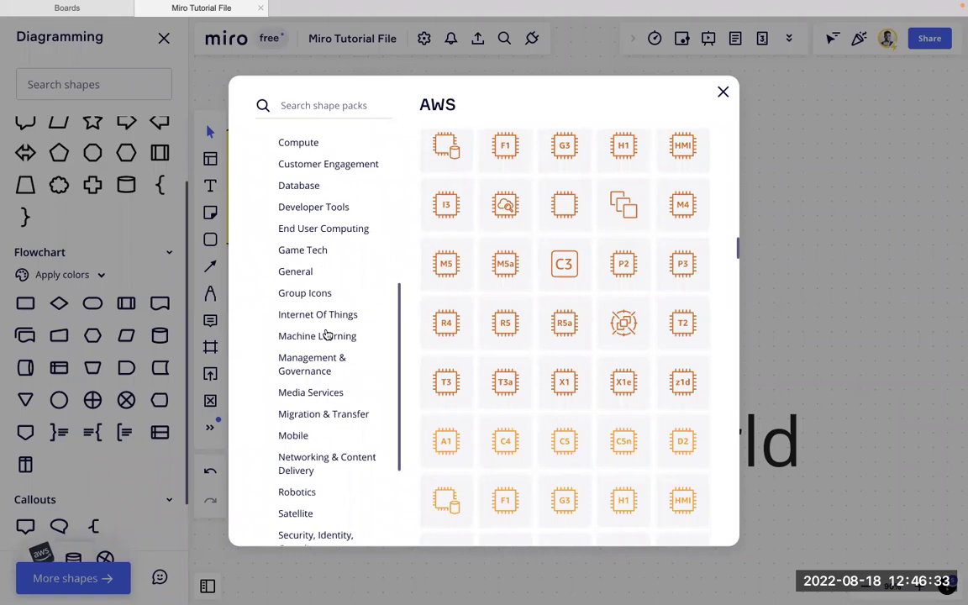
{"action": "scroll", "coordinate": [327, 334], "scroll_direction": "up", "scroll_amount": 7}
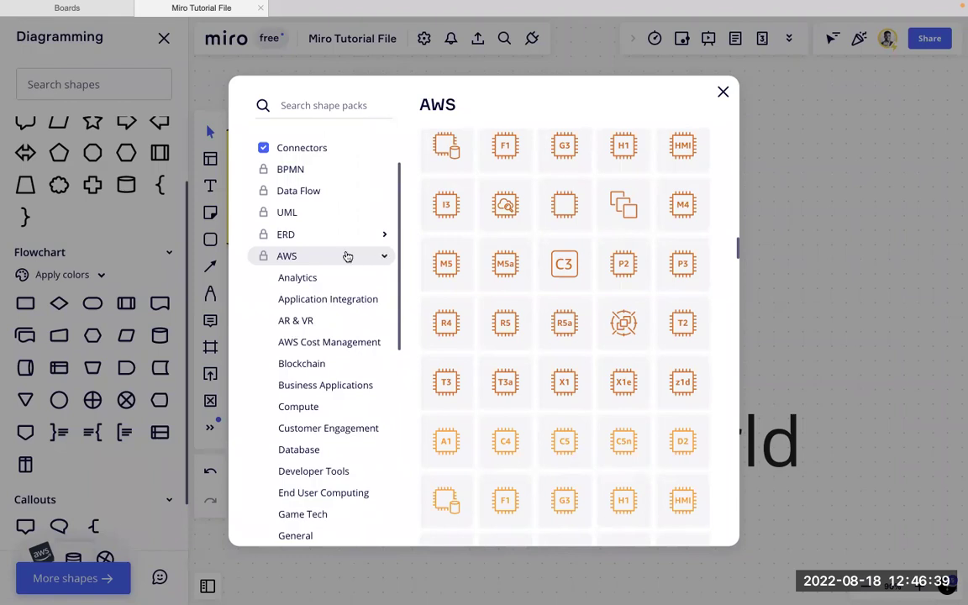
{"action": "left_click", "coordinate": [359, 259]}
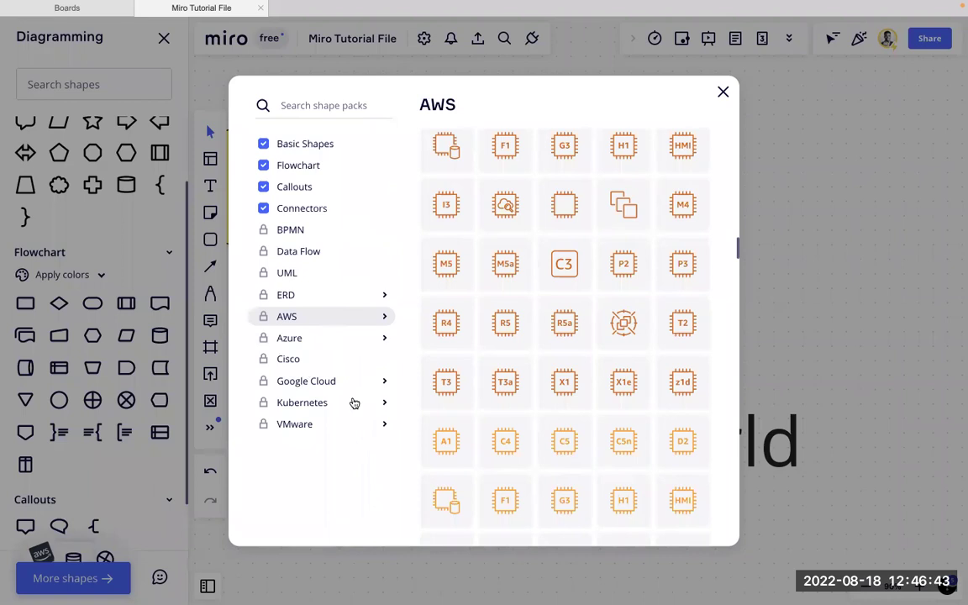
{"action": "scroll", "coordinate": [502, 360], "scroll_direction": "down", "scroll_amount": 5}
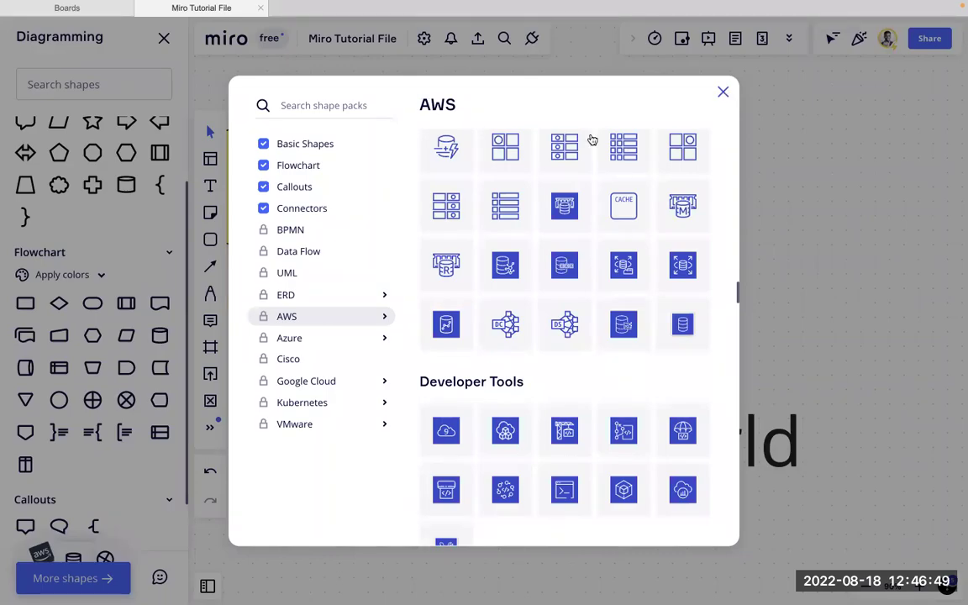
{"action": "key", "text": "Escape"}
Step: Delete the yellow rounded rectangle beside the sticky note, look over the available shapes, and close the shape library
{"action": "scroll", "coordinate": [313, 281], "scroll_direction": "left", "scroll_amount": 3}
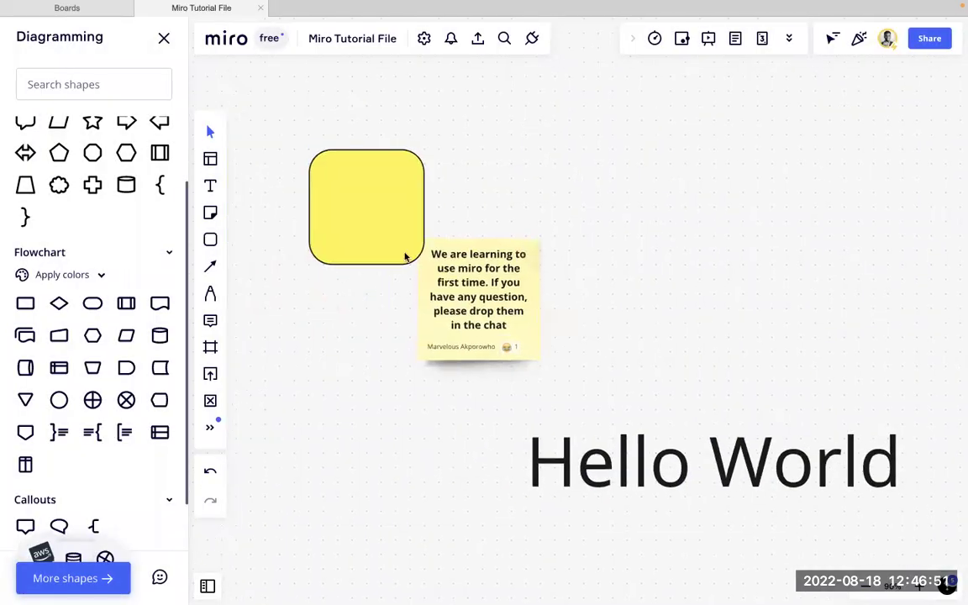
{"action": "left_click", "coordinate": [392, 220]}
{"action": "key", "text": "Delete"}
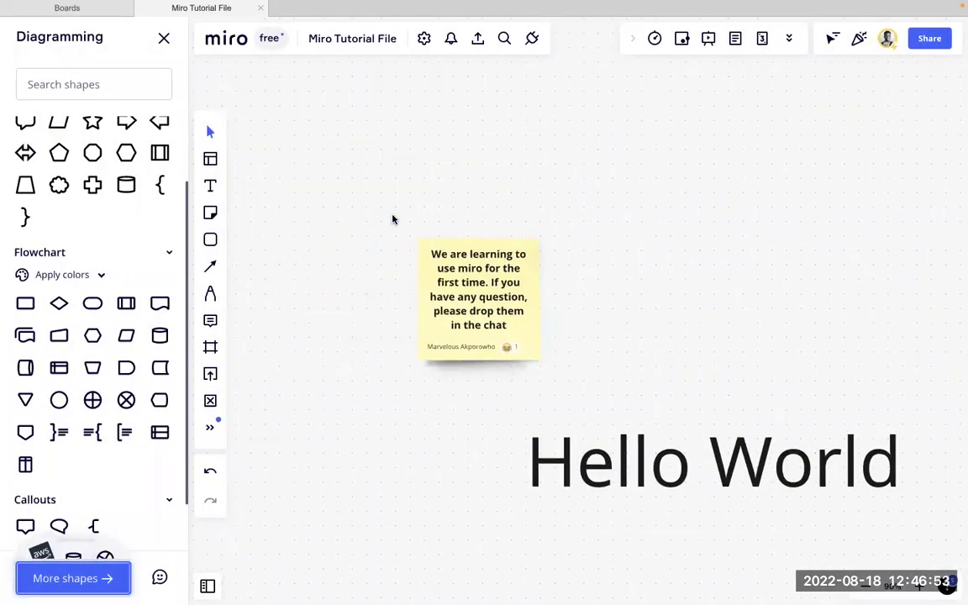
{"action": "scroll", "coordinate": [132, 439], "scroll_direction": "down", "scroll_amount": 1}
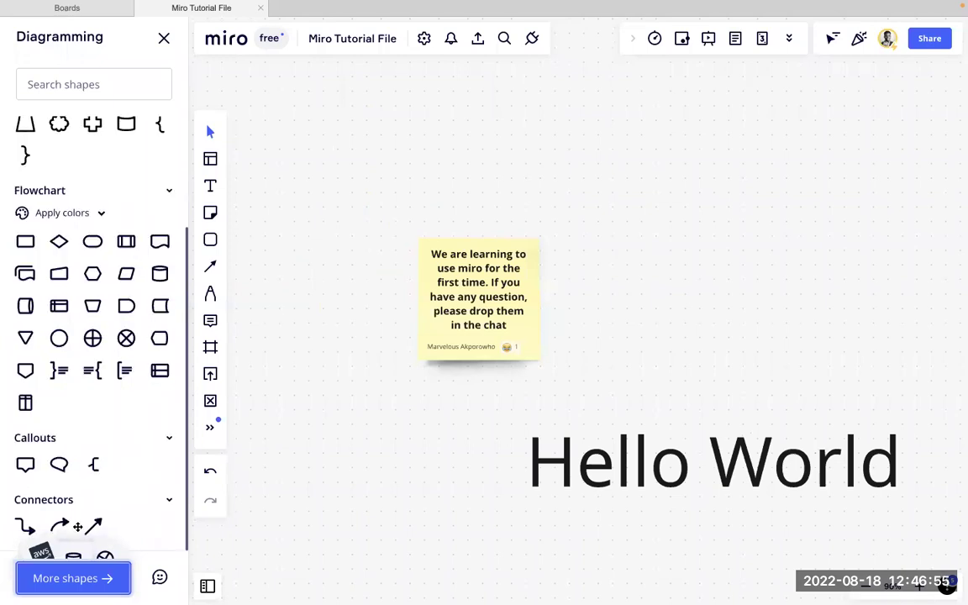
{"action": "scroll", "coordinate": [144, 134], "scroll_direction": "up", "scroll_amount": 3}
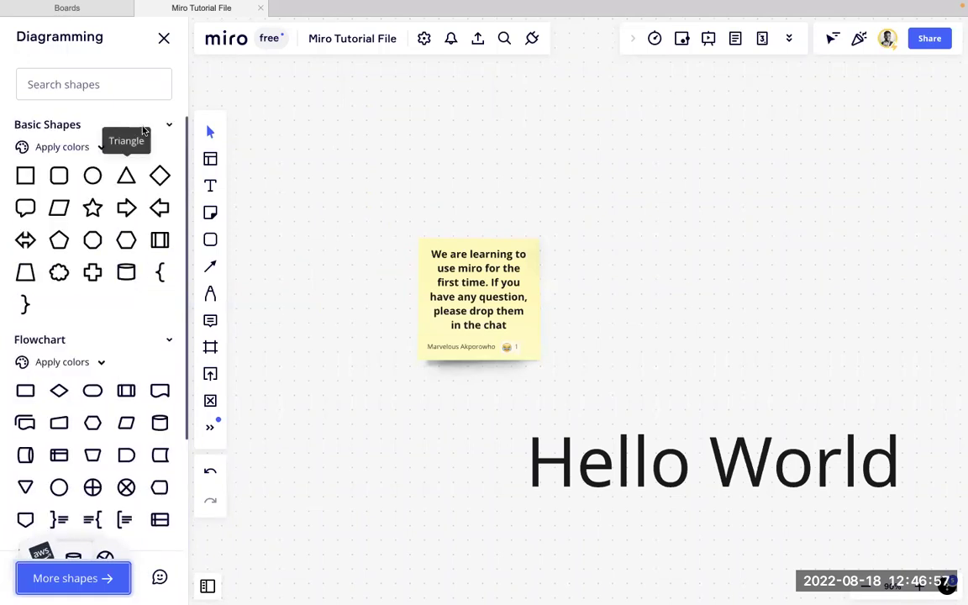
{"action": "left_click", "coordinate": [164, 38]}
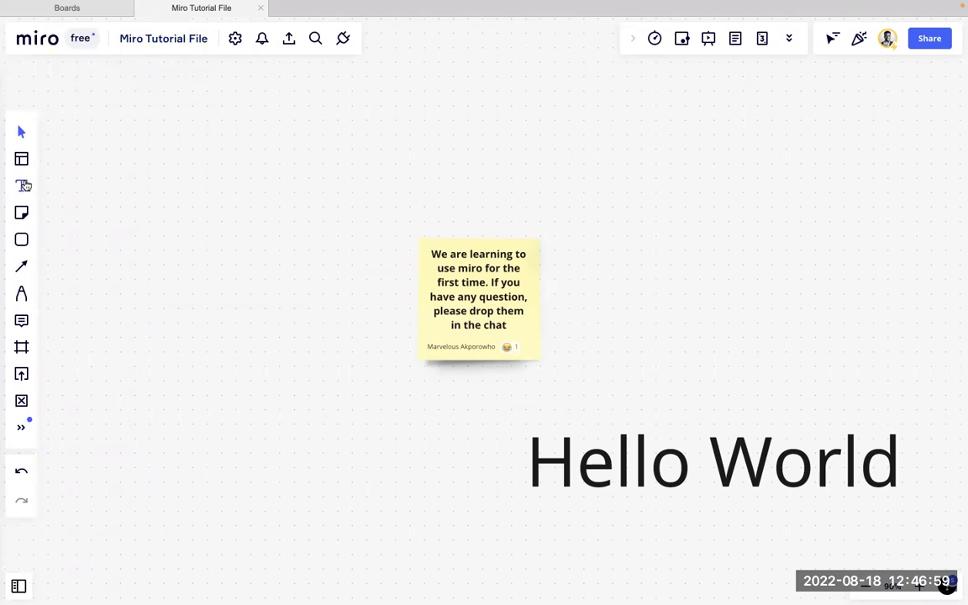
Step: Add a second sticky note above and to the right of the first, reading "This is an extra sticky n", and deselect it
{"action": "left_click", "coordinate": [21, 265]}
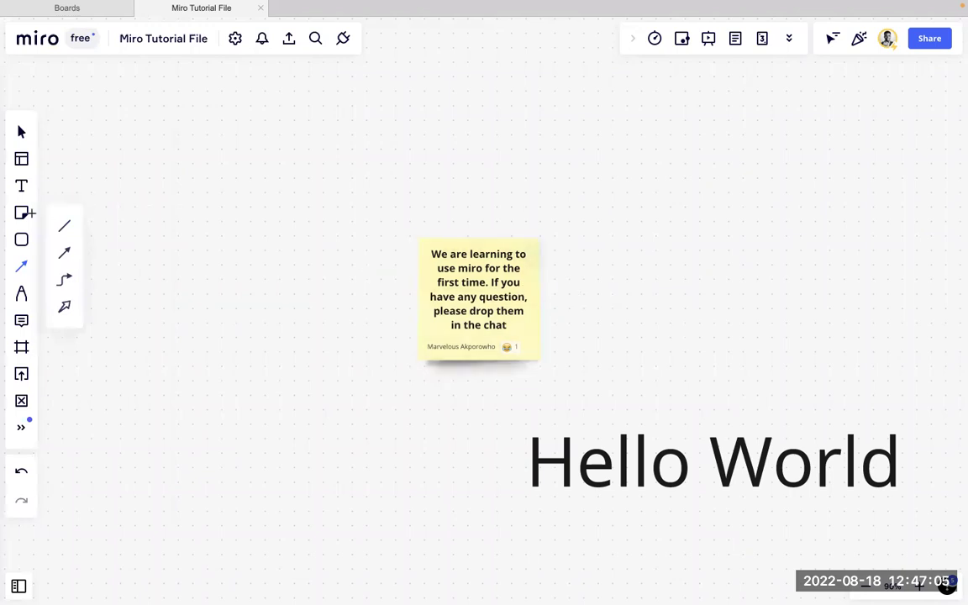
{"action": "left_click", "coordinate": [21, 213]}
{"action": "left_click", "coordinate": [655, 185]}
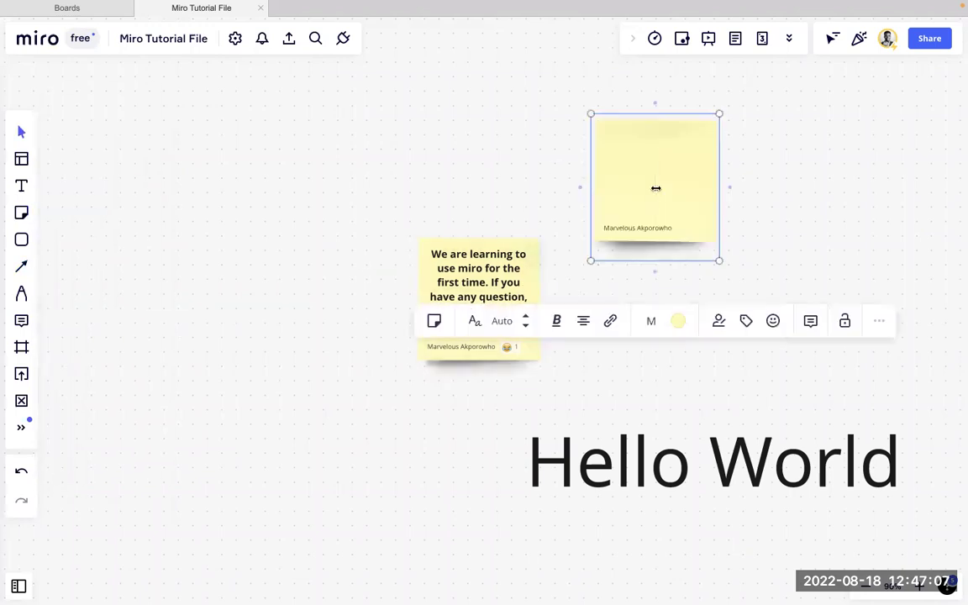
{"action": "type", "text": "This is a"}
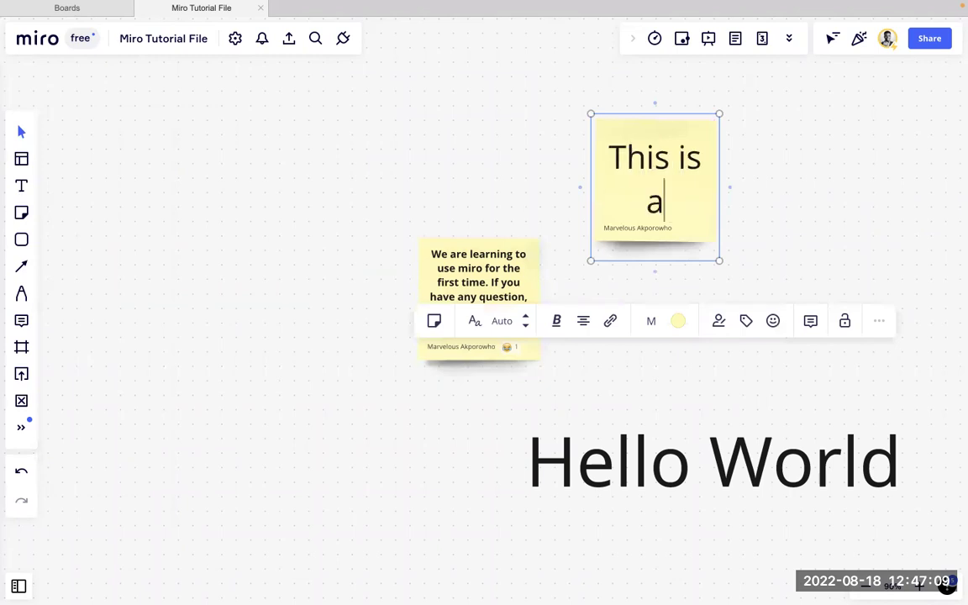
{"action": "type", "text": "n extra sticky n"}
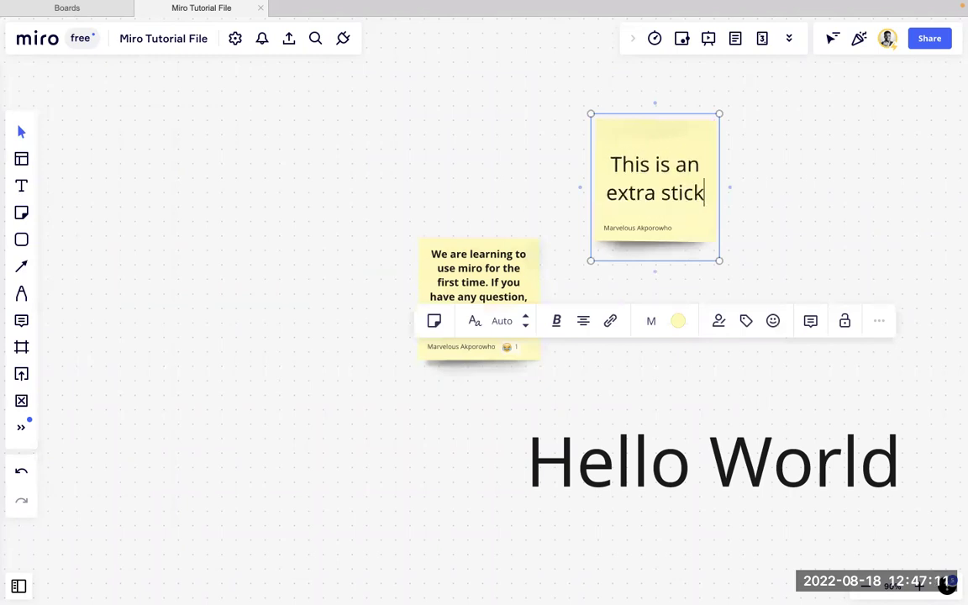
{"action": "key", "text": "Escape"}
{"action": "key", "text": "p"}
{"action": "key", "text": "Escape"}
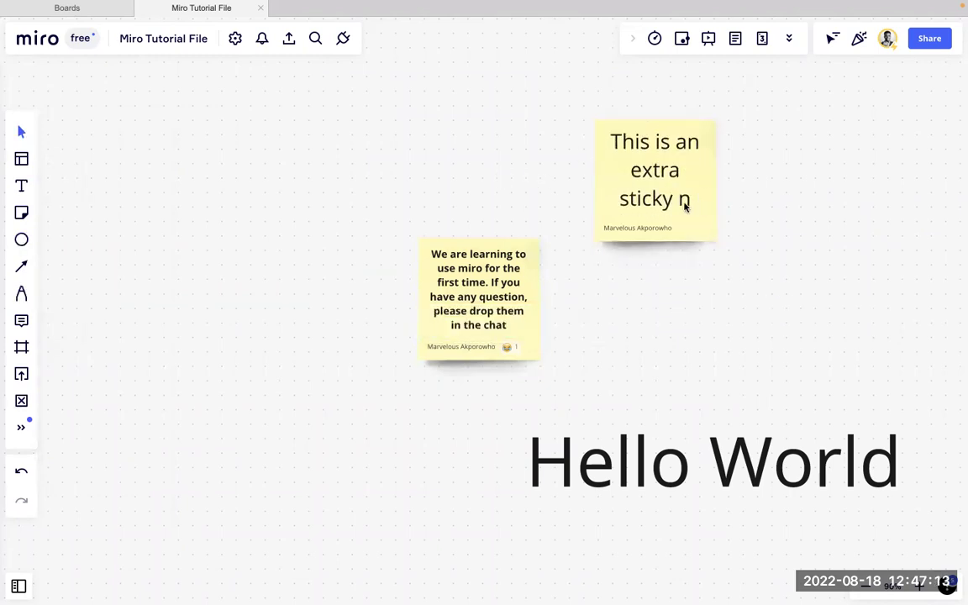
Step: Complete the second sticky note's text as "This is an extra sticky note" and move the note farther up and to the right
{"action": "left_click", "coordinate": [683, 201]}
{"action": "type", "text": "ote"}
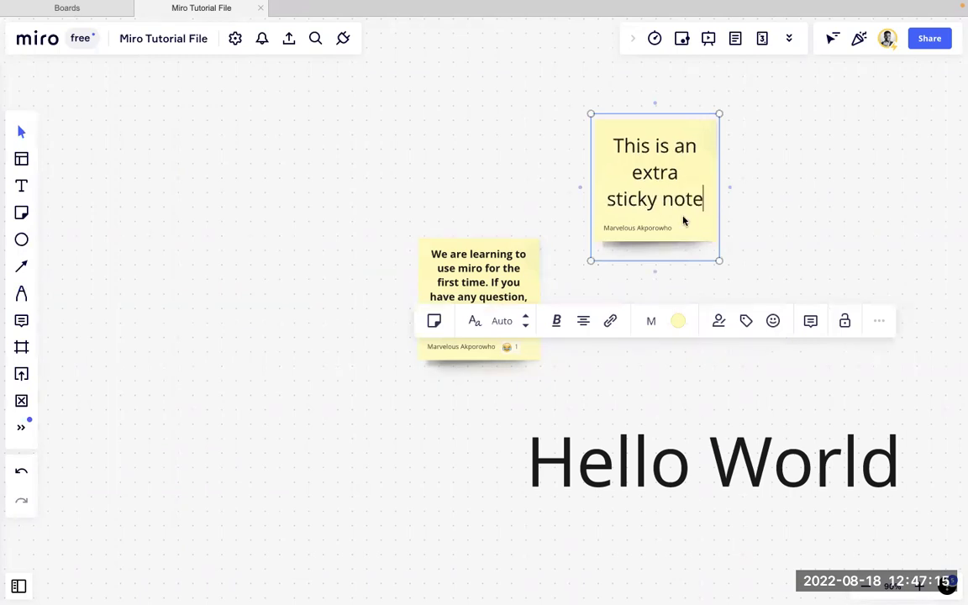
{"action": "left_click", "coordinate": [743, 190]}
Step: Connect the first sticky note's right edge to the left edge of the extra sticky note with a plain line
{"action": "left_click", "coordinate": [19, 267]}
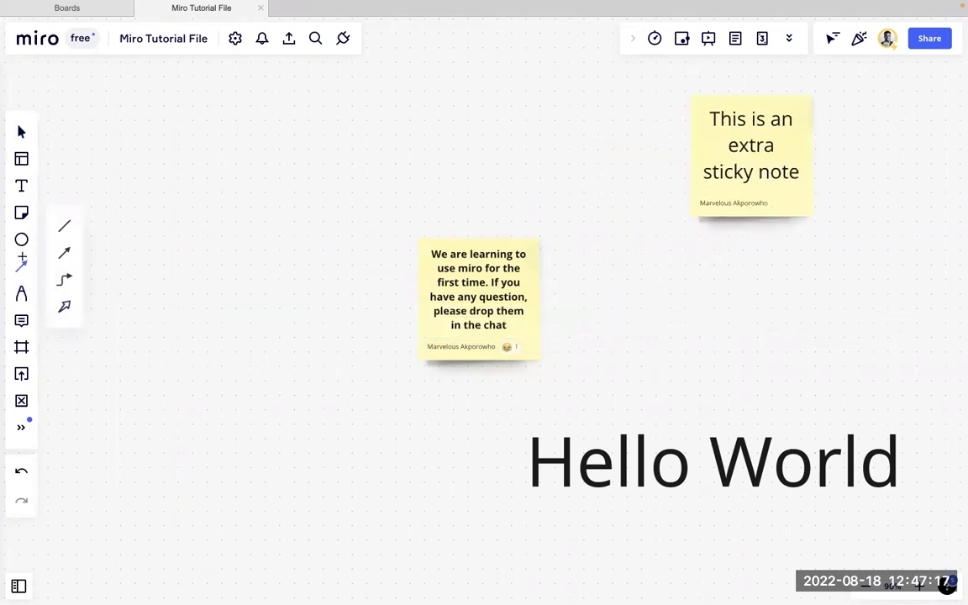
{"action": "left_click", "coordinate": [71, 227]}
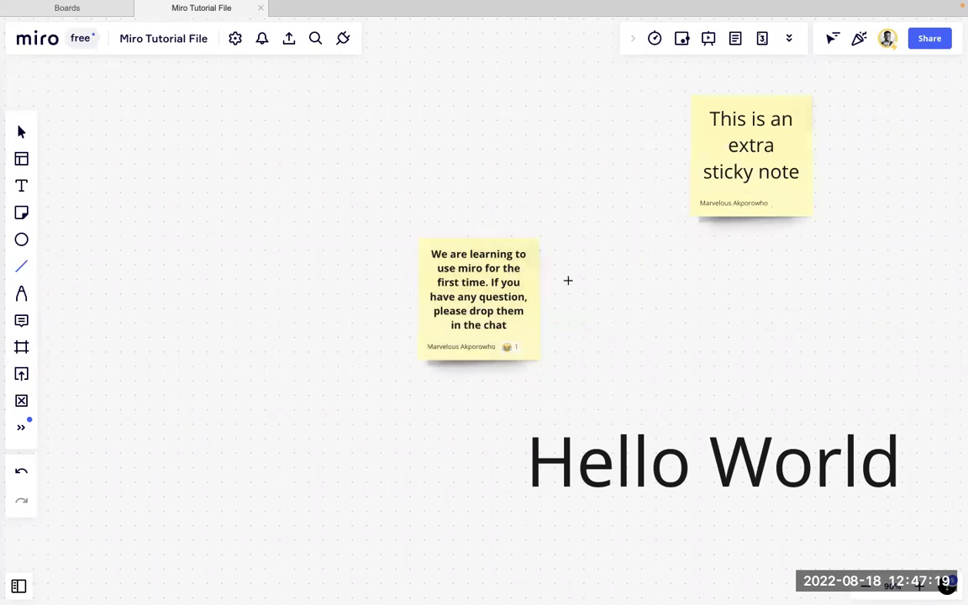
{"action": "left_click_drag", "start_coordinate": [526, 300], "coordinate": [550, 304]}
{"action": "left_click_drag", "start_coordinate": [704, 172], "coordinate": [700, 161]}
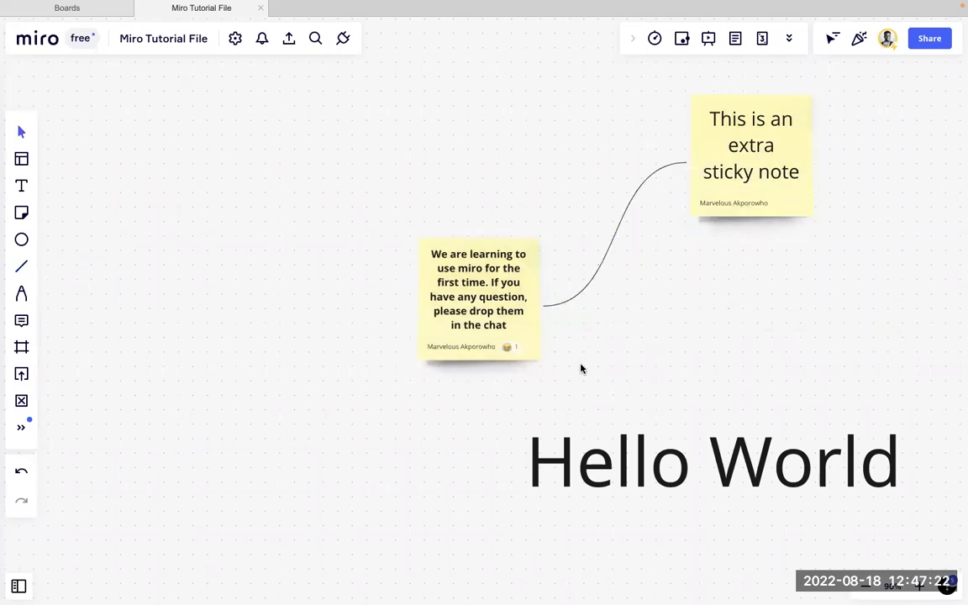
Step: Connect the first sticky note to the "Hello World" text with an elbow connector
{"action": "left_click", "coordinate": [21, 267]}
{"action": "left_click", "coordinate": [65, 279]}
{"action": "left_click_drag", "start_coordinate": [478, 379], "coordinate": [737, 414]}
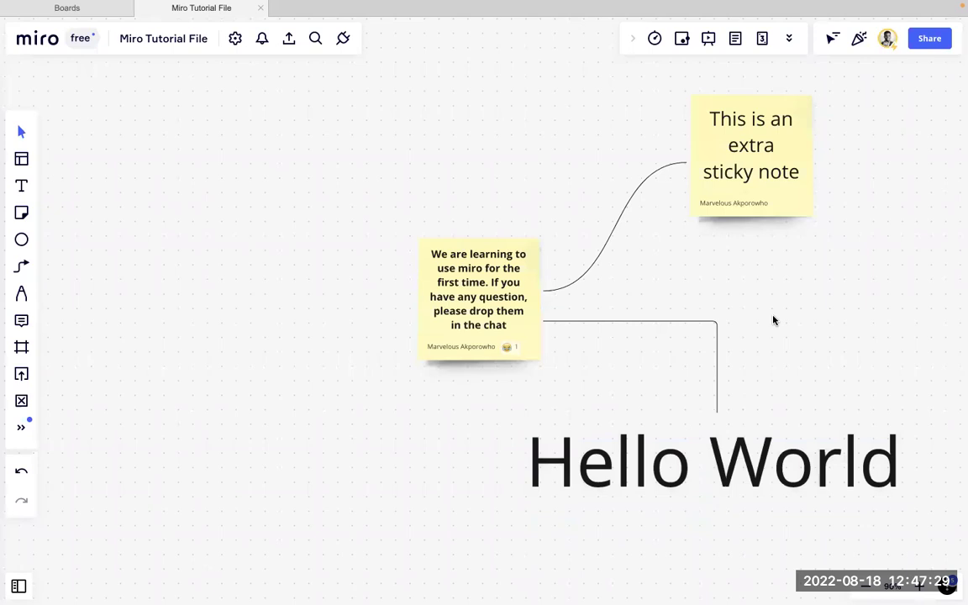
Step: Draw a block arrow from the first sticky note to the "Hello World" text
{"action": "left_click", "coordinate": [21, 265]}
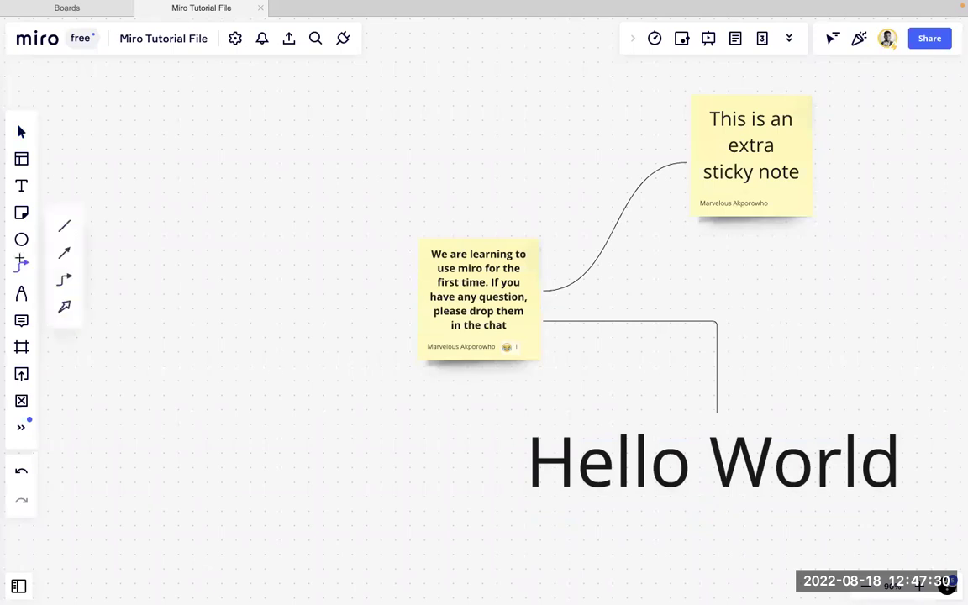
{"action": "left_click", "coordinate": [65, 307]}
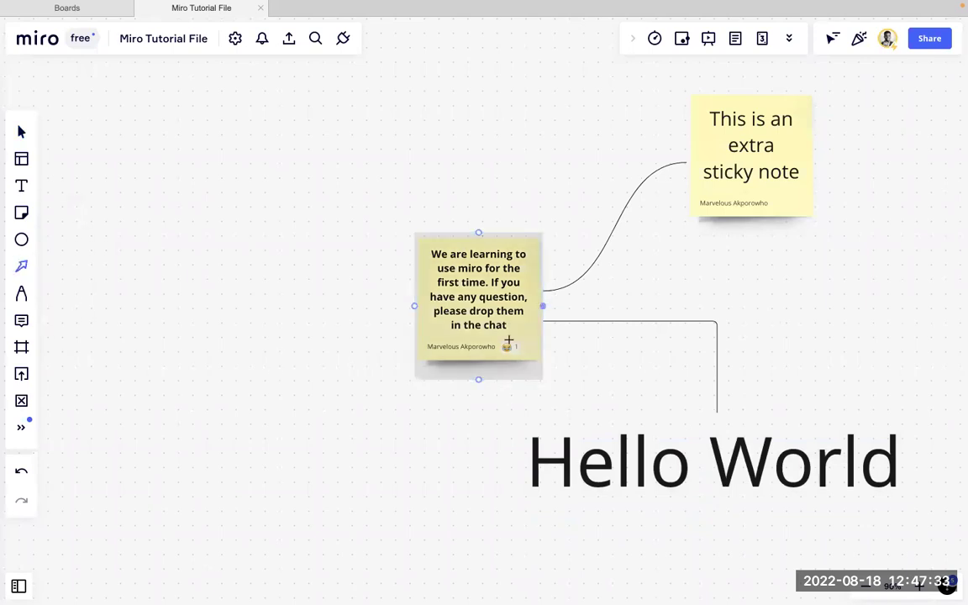
{"action": "mouse_move", "coordinate": [479, 382]}
{"action": "left_mouse_down"}
{"action": "mouse_move", "coordinate": [570, 439]}
{"action": "mouse_move", "coordinate": [664, 160]}
{"action": "mouse_move", "coordinate": [552, 134]}
{"action": "mouse_move", "coordinate": [292, 331]}
{"action": "mouse_move", "coordinate": [776, 421]}
{"action": "left_mouse_up"}
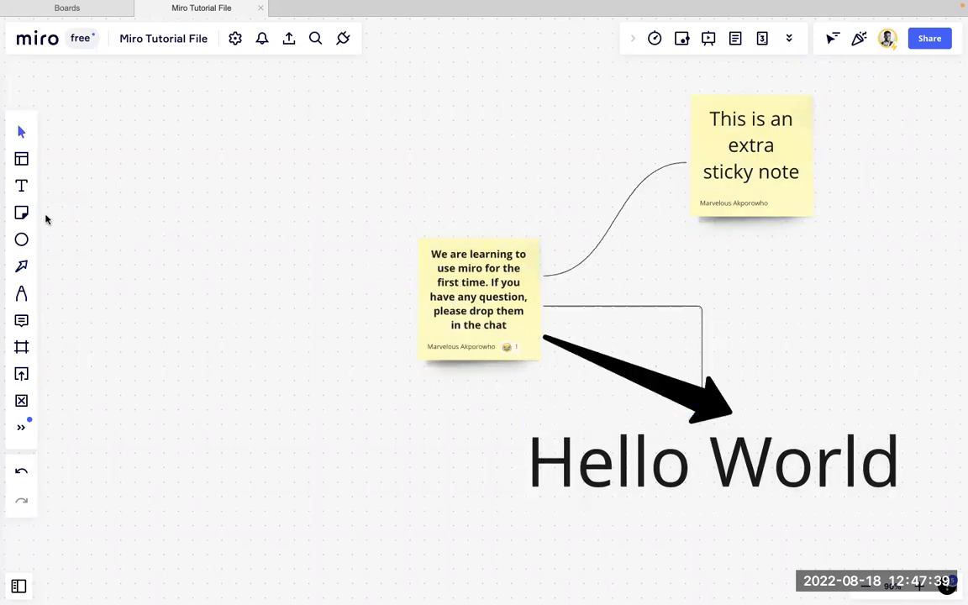
{"action": "left_click", "coordinate": [21, 266]}
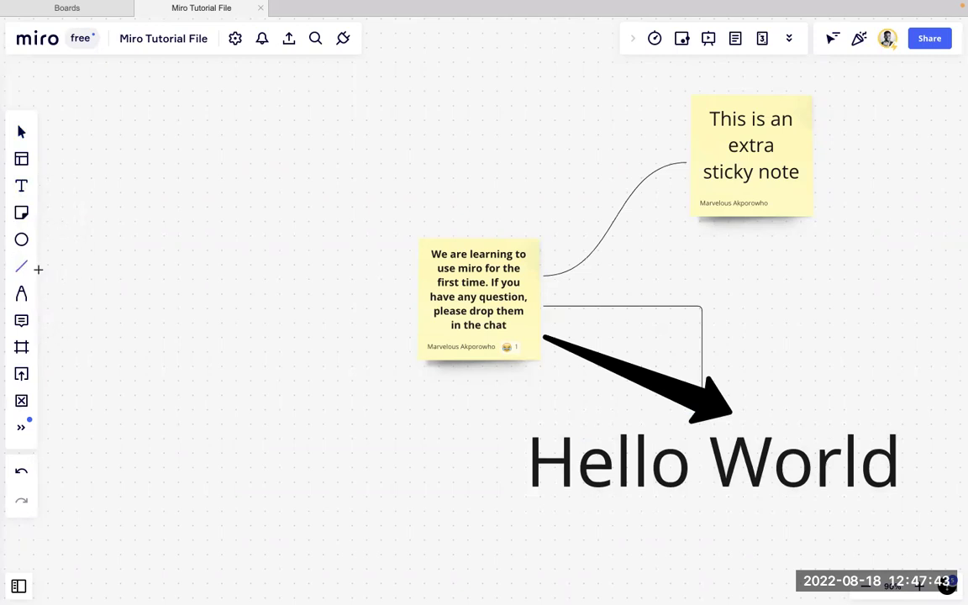
Step: Draw freehand pen scribbles in thin black, thicker red and thick green, one below another beside the first sticky note
{"action": "left_click", "coordinate": [22, 292]}
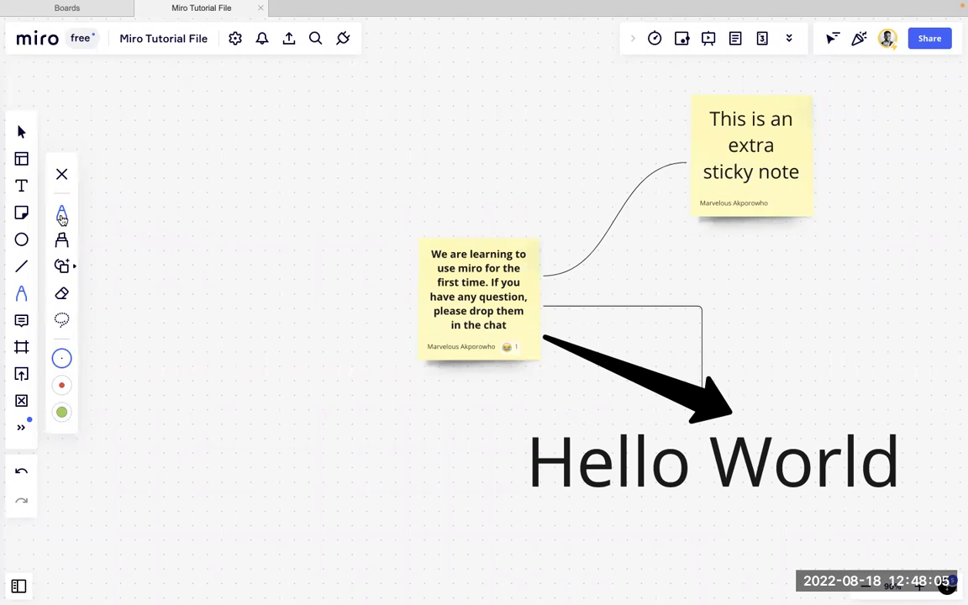
{"action": "mouse_move", "coordinate": [162, 200]}
{"action": "left_mouse_down"}
{"action": "mouse_move", "coordinate": [186, 228]}
{"action": "mouse_move", "coordinate": [285, 270]}
{"action": "mouse_move", "coordinate": [304, 255]}
{"action": "mouse_move", "coordinate": [307, 275]}
{"action": "left_mouse_up"}
{"action": "left_click", "coordinate": [61, 385]}
{"action": "left_click_drag", "start_coordinate": [157, 359], "coordinate": [232, 392]}
{"action": "left_click", "coordinate": [61, 412]}
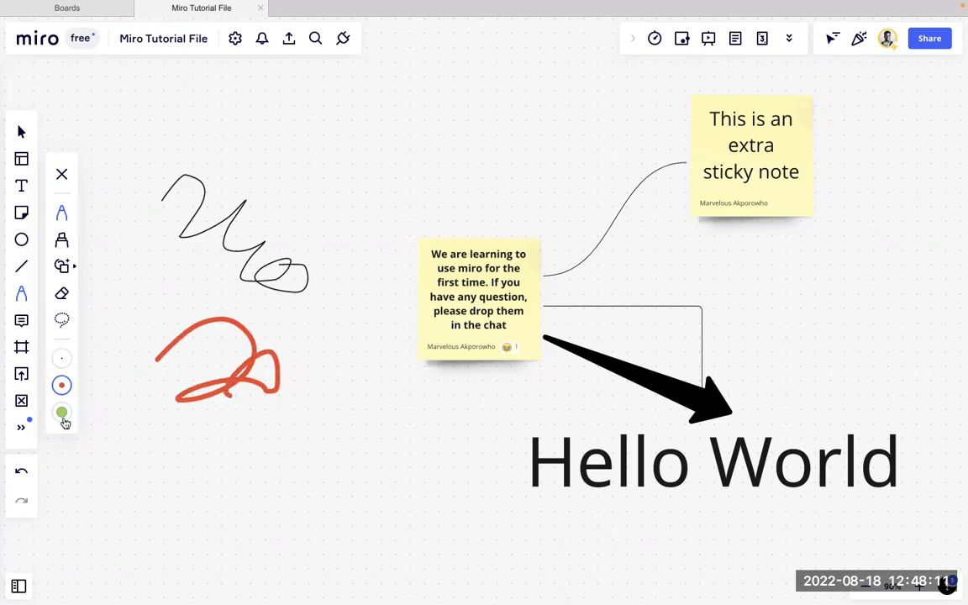
{"action": "left_click_drag", "start_coordinate": [132, 443], "coordinate": [220, 434]}
{"action": "left_click_drag", "start_coordinate": [146, 510], "coordinate": [282, 446]}
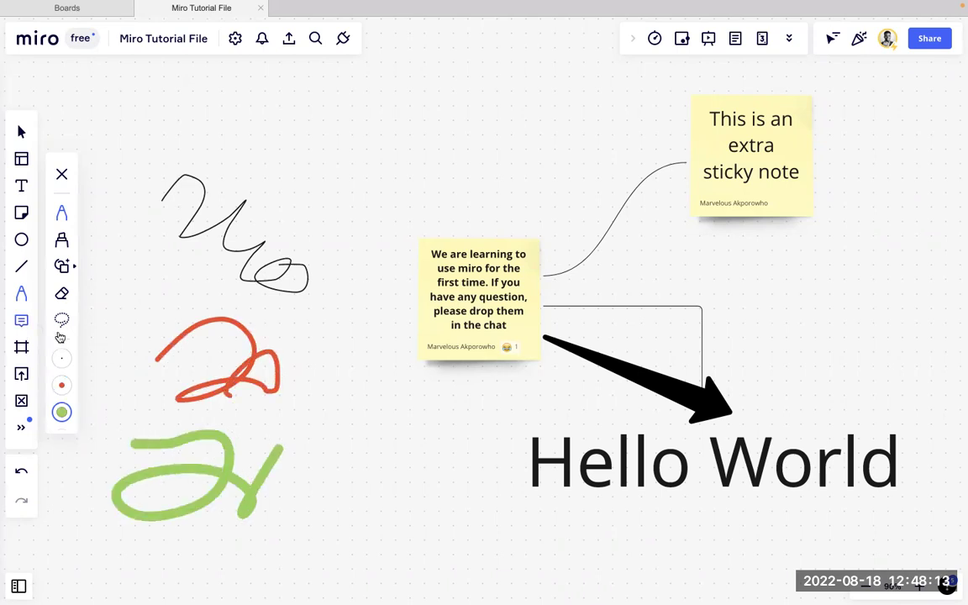
Step: Erase the black, red and green scribbles with the eraser
{"action": "left_click", "coordinate": [61, 295]}
{"action": "mouse_move", "coordinate": [205, 465]}
{"action": "left_mouse_down"}
{"action": "mouse_move", "coordinate": [216, 480]}
{"action": "mouse_move", "coordinate": [241, 275]}
{"action": "mouse_move", "coordinate": [274, 284]}
{"action": "mouse_move", "coordinate": [193, 230]}
{"action": "left_mouse_up"}
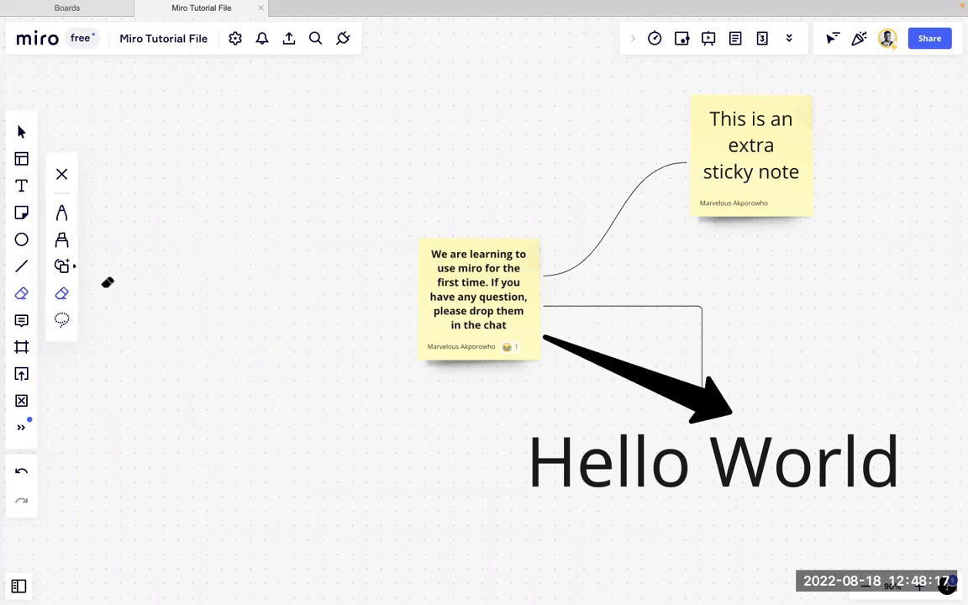
Step: Highlight the "Hello World" text in yellow and sketch black freehand curves with smart drawing beside the first sticky note
{"action": "left_click", "coordinate": [63, 240]}
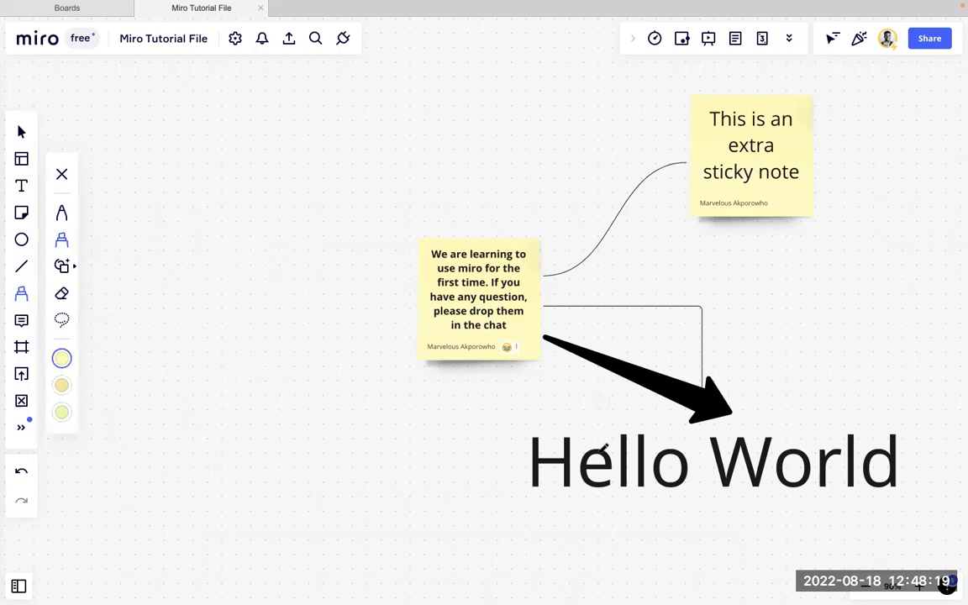
{"action": "mouse_move", "coordinate": [563, 430]}
{"action": "left_mouse_down"}
{"action": "mouse_move", "coordinate": [552, 437]}
{"action": "mouse_move", "coordinate": [558, 454]}
{"action": "mouse_move", "coordinate": [707, 432]}
{"action": "mouse_move", "coordinate": [747, 454]}
{"action": "mouse_move", "coordinate": [811, 441]}
{"action": "left_mouse_up"}
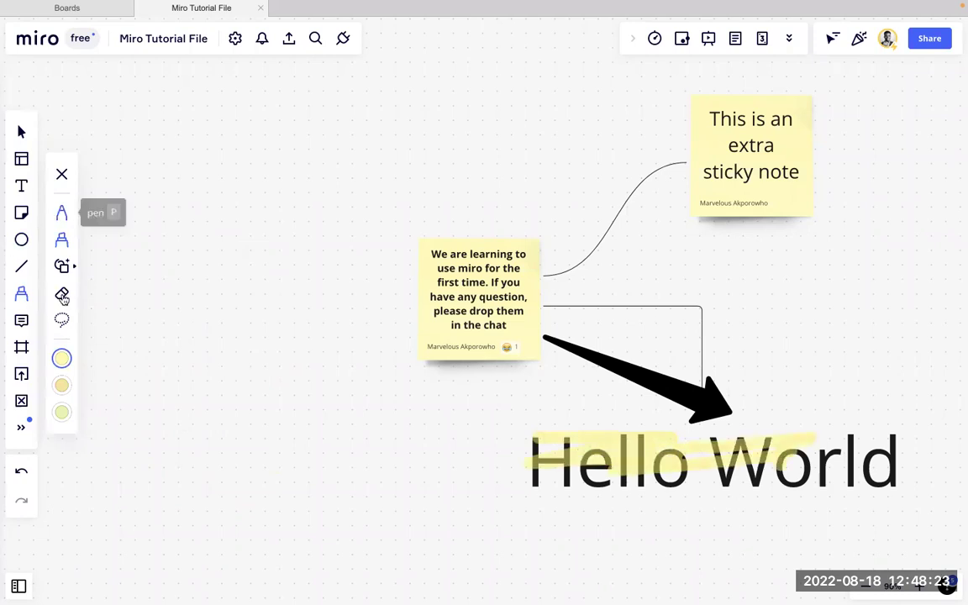
{"action": "left_click", "coordinate": [65, 266]}
{"action": "mouse_move", "coordinate": [164, 259]}
{"action": "left_mouse_down"}
{"action": "mouse_move", "coordinate": [264, 330]}
{"action": "mouse_move", "coordinate": [257, 213]}
{"action": "mouse_move", "coordinate": [190, 198]}
{"action": "left_mouse_up"}
{"action": "mouse_move", "coordinate": [197, 145]}
{"action": "left_mouse_down"}
{"action": "mouse_move", "coordinate": [320, 208]}
{"action": "mouse_move", "coordinate": [308, 228]}
{"action": "left_mouse_up"}
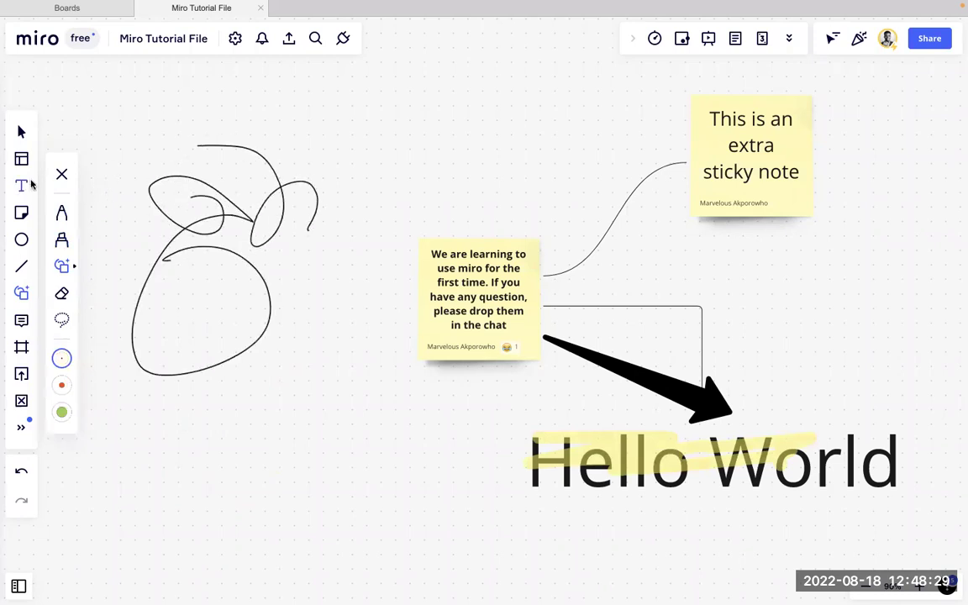
Step: Post the comment "Why do you prefer adding emojis ?" on the first sticky note and look over the emoji reactions
{"action": "left_click", "coordinate": [21, 320]}
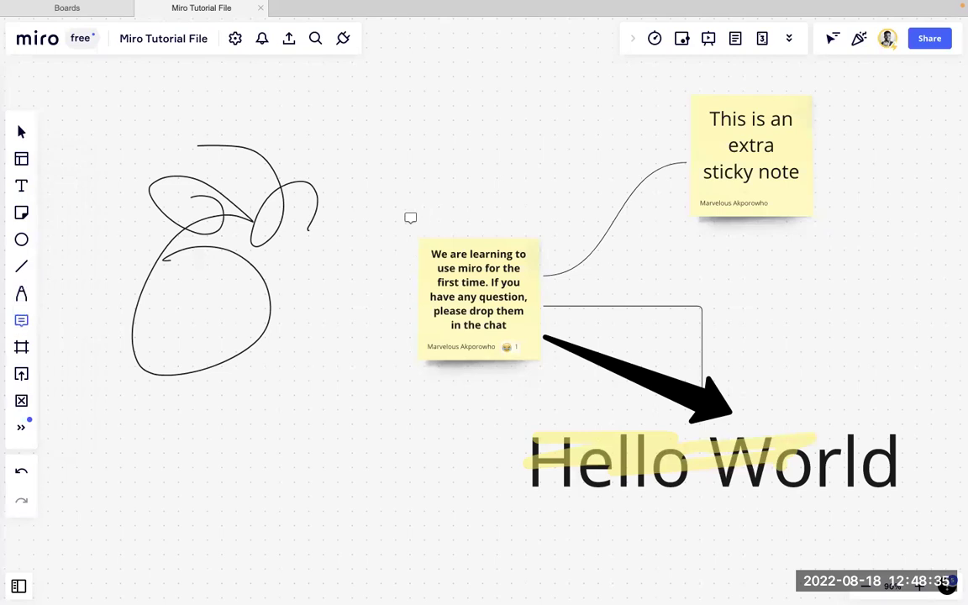
{"action": "left_click", "coordinate": [489, 298]}
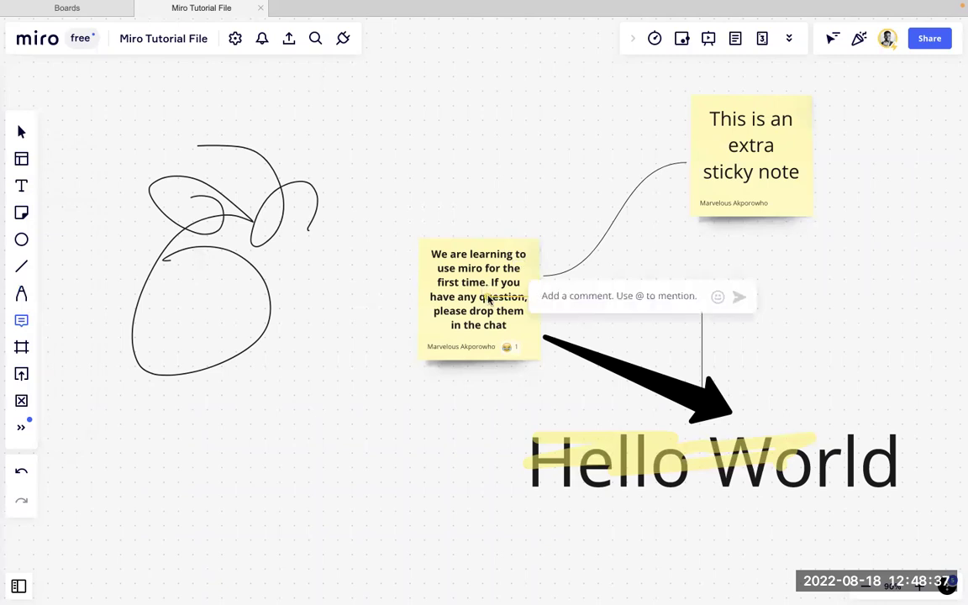
{"action": "type", "text": "Why do you pref"}
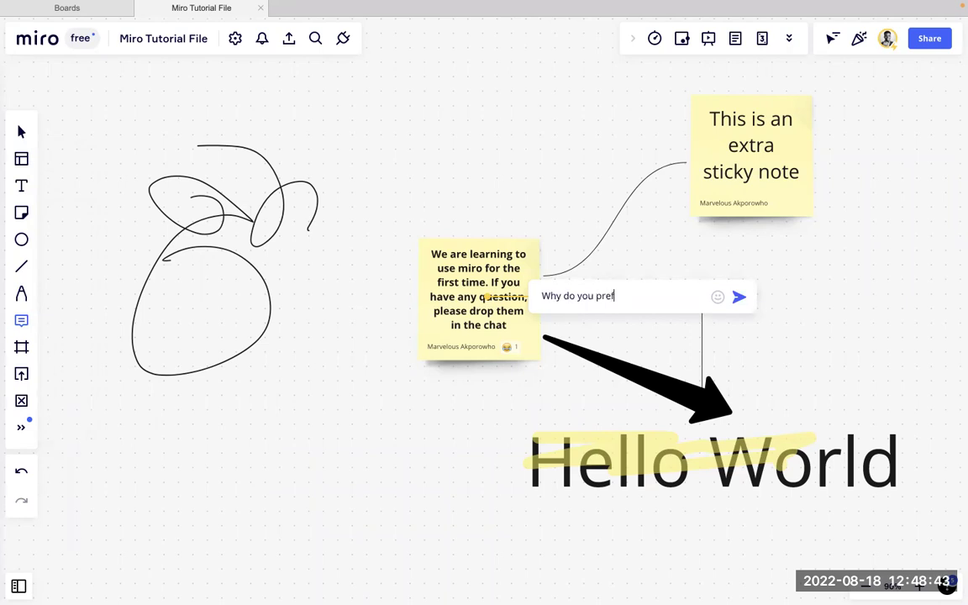
{"action": "type", "text": "g emojis ?"}
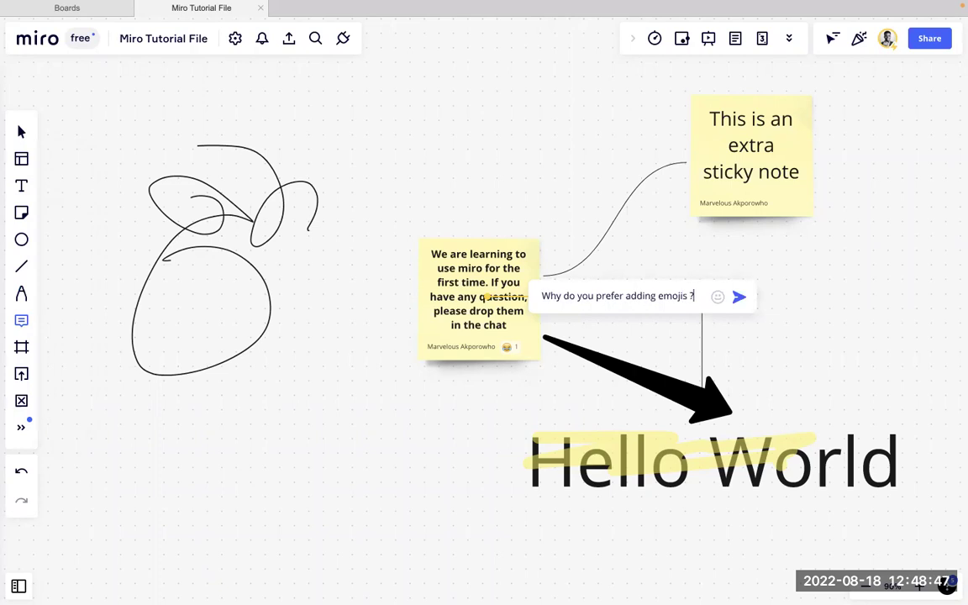
{"action": "key", "text": "Return"}
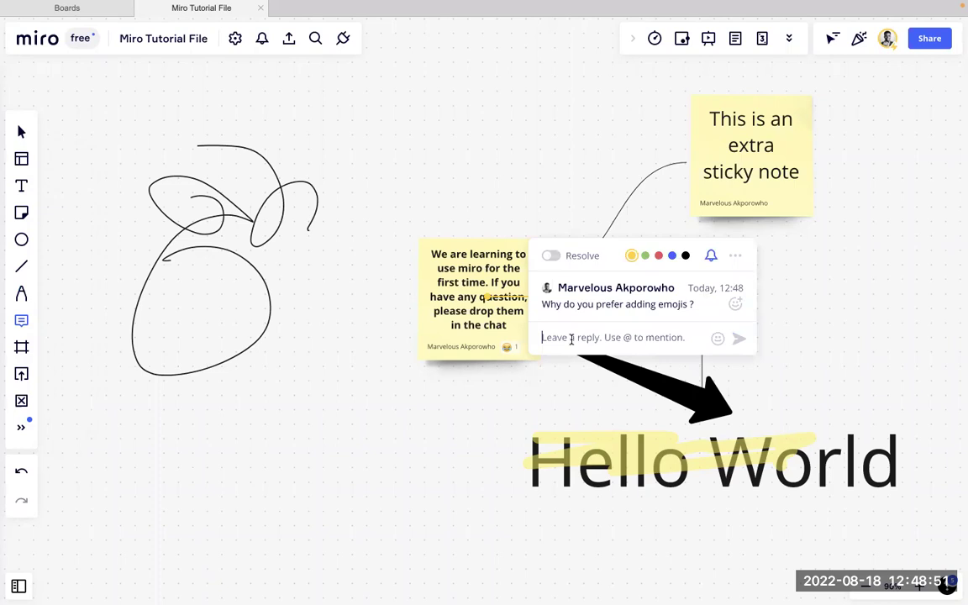
{"action": "left_click", "coordinate": [736, 304]}
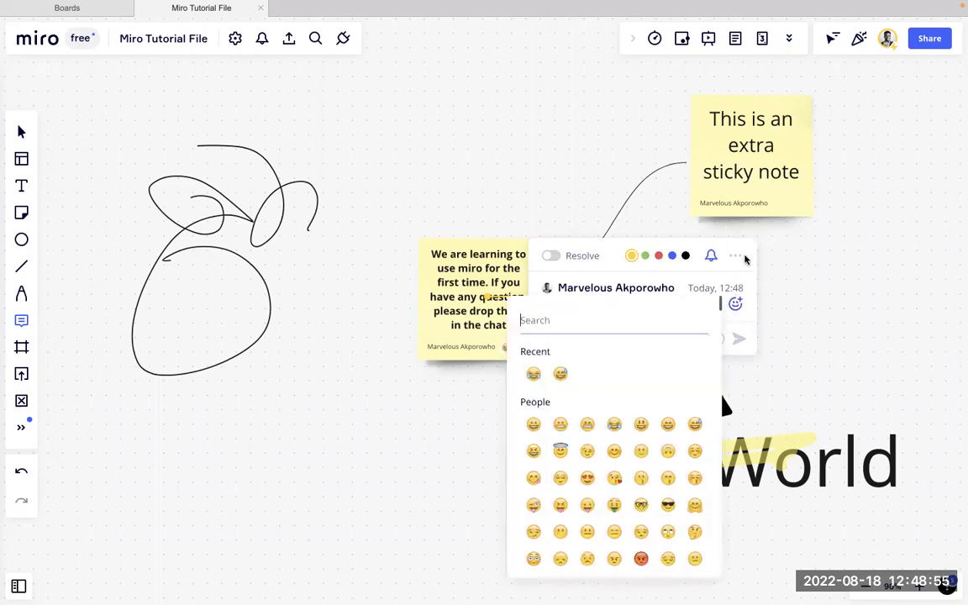
{"action": "left_click", "coordinate": [735, 304]}
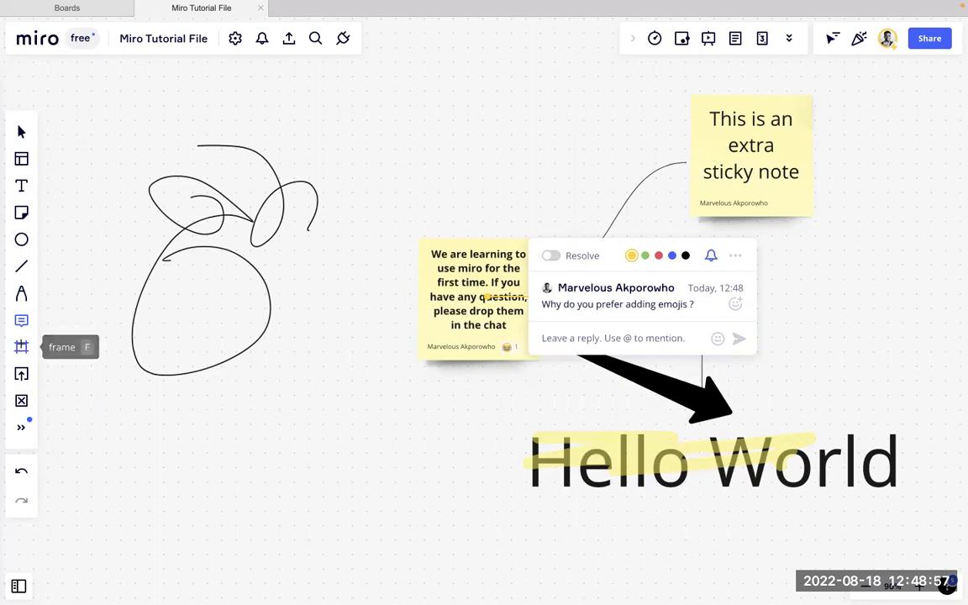
Step: Select all the content on the board and delete it
{"action": "left_click", "coordinate": [22, 348]}
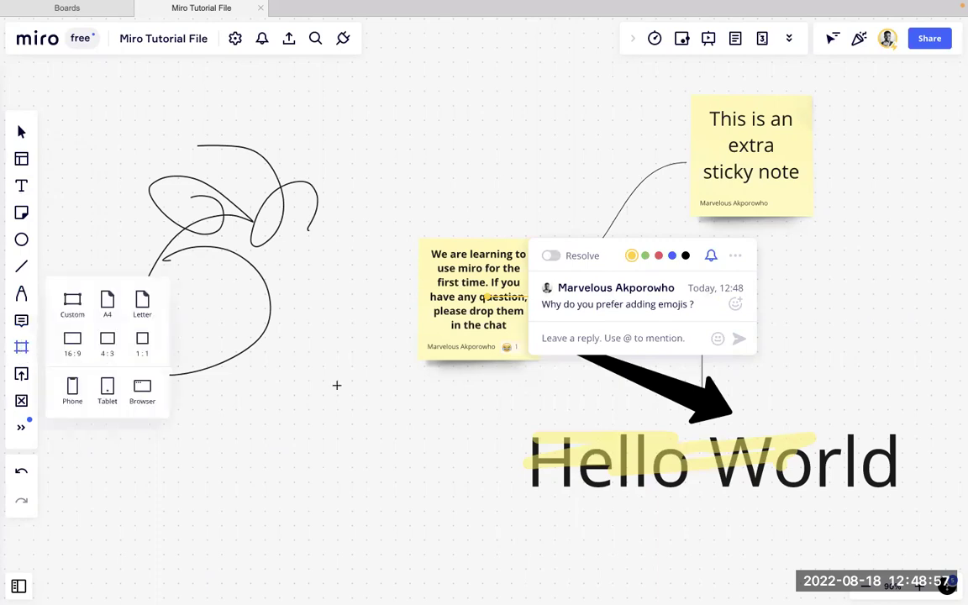
{"action": "left_click", "coordinate": [415, 249]}
{"action": "key", "text": "ctrl+a"}
{"action": "key", "text": "Delete"}
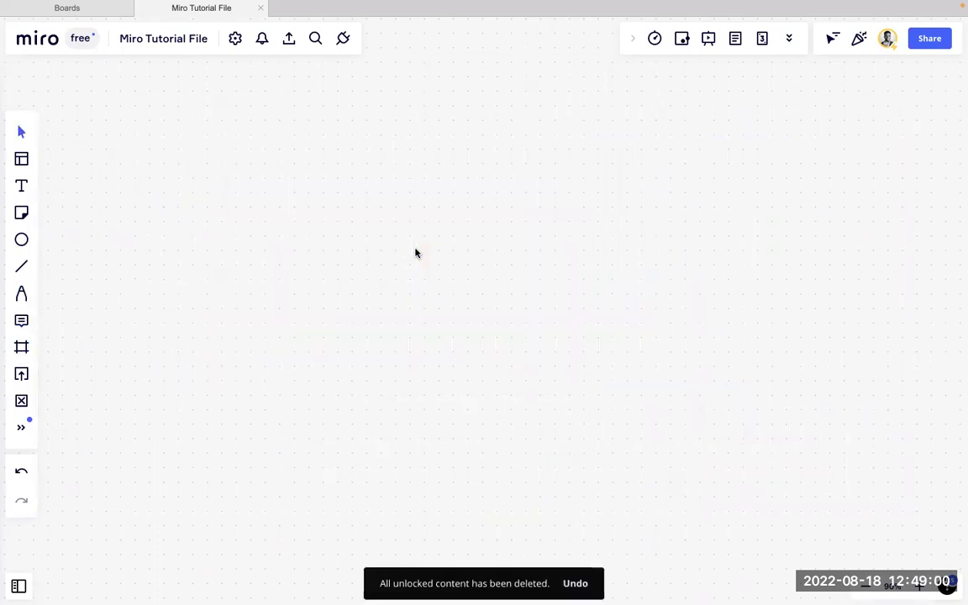
Step: Insert a Phone frame on the empty board and look over the other frame formats
{"action": "left_click", "coordinate": [22, 347]}
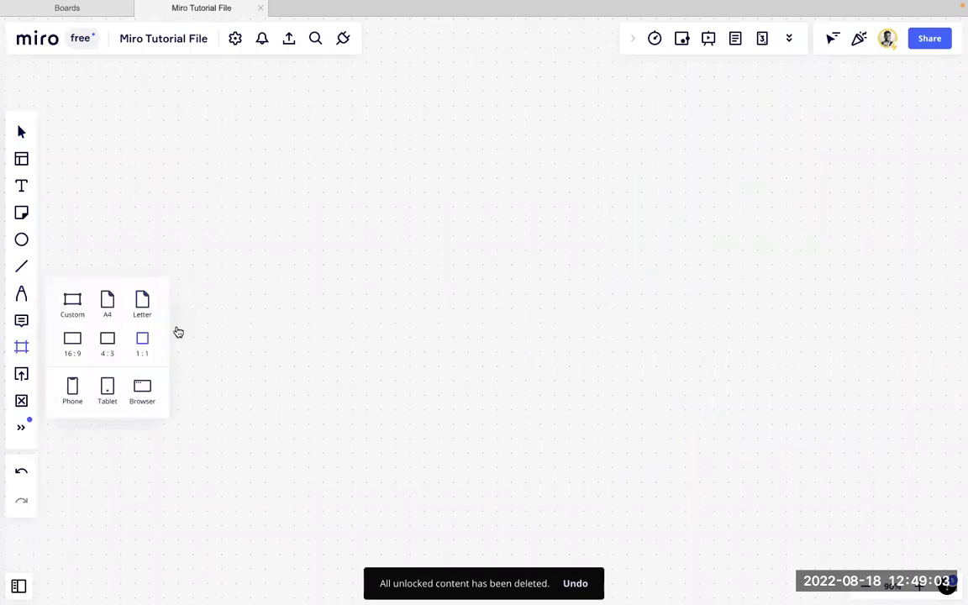
{"action": "left_click", "coordinate": [72, 389]}
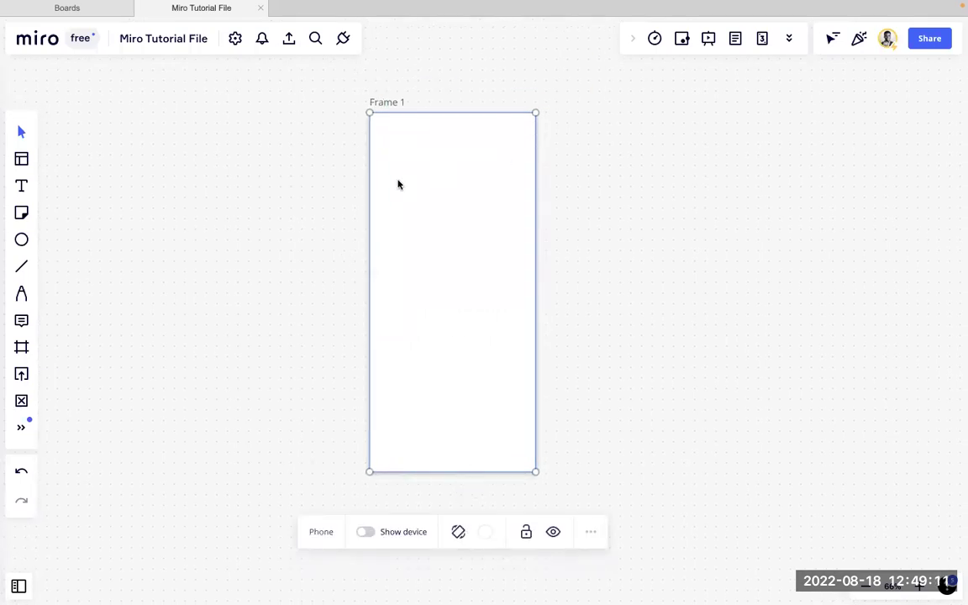
{"action": "left_click", "coordinate": [21, 185]}
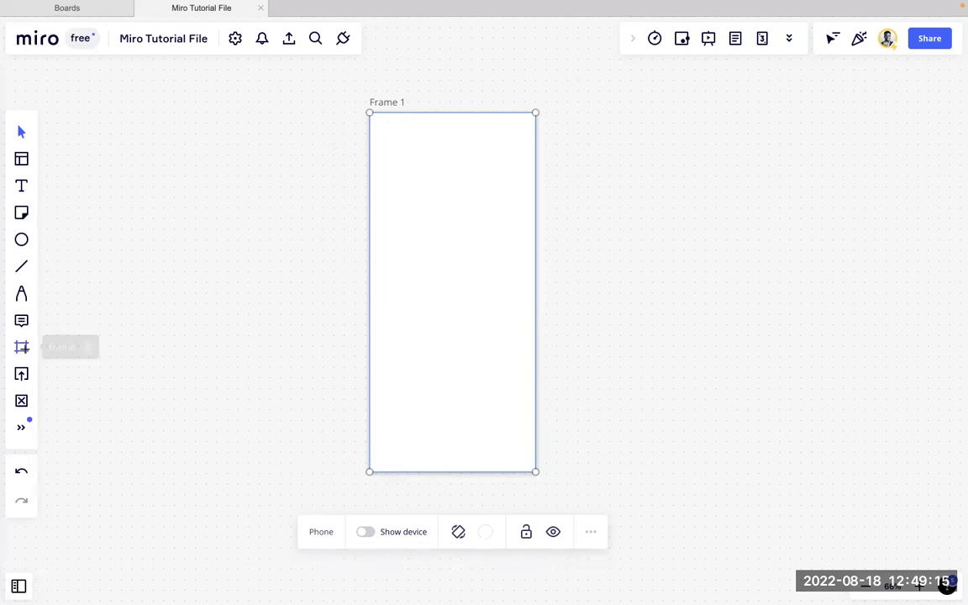
{"action": "left_click", "coordinate": [21, 347]}
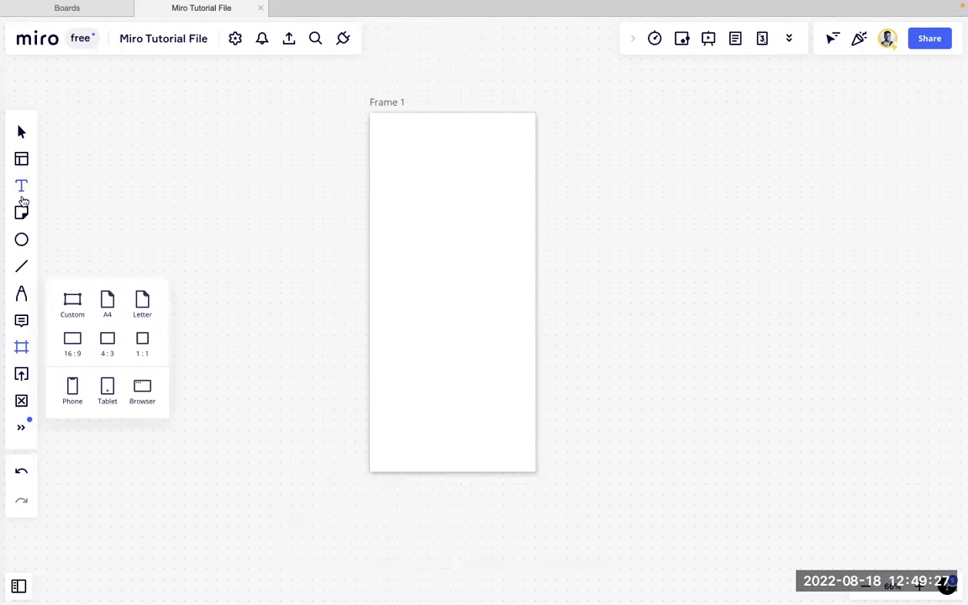
Step: Draw a yellow rectangle across the upper part of the phone frame and place a copy of it in the lower half
{"action": "left_click", "coordinate": [21, 239]}
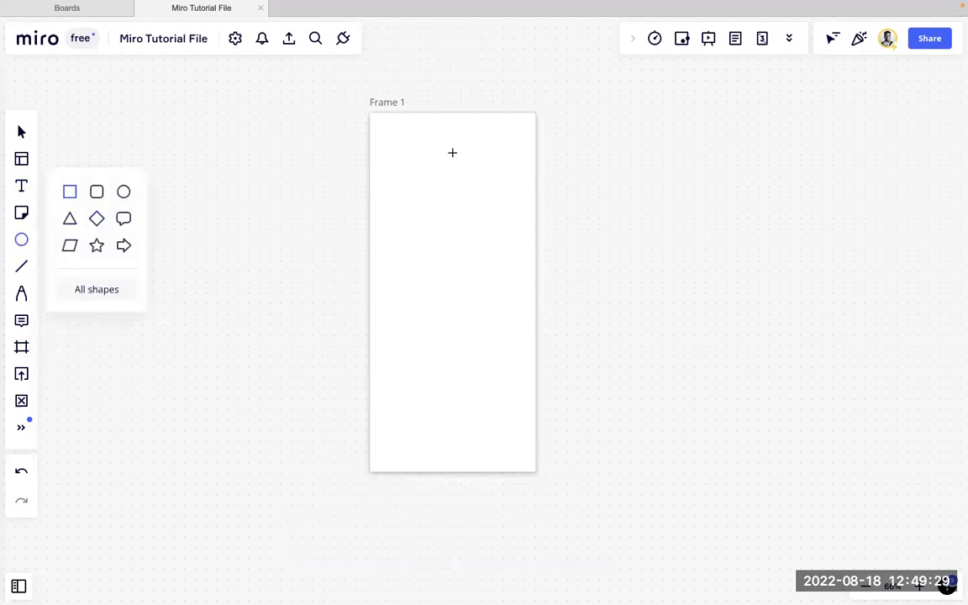
{"action": "left_click_drag", "start_coordinate": [376, 134], "coordinate": [519, 234]}
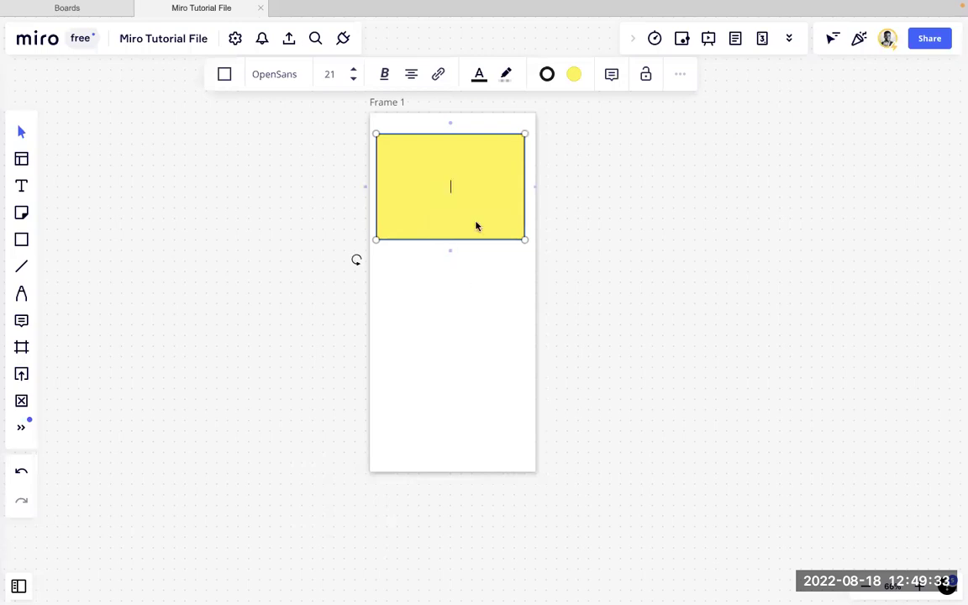
{"action": "key", "text": "Escape"}
{"action": "left_click_drag", "start_coordinate": [470, 188], "coordinate": [437, 323]}
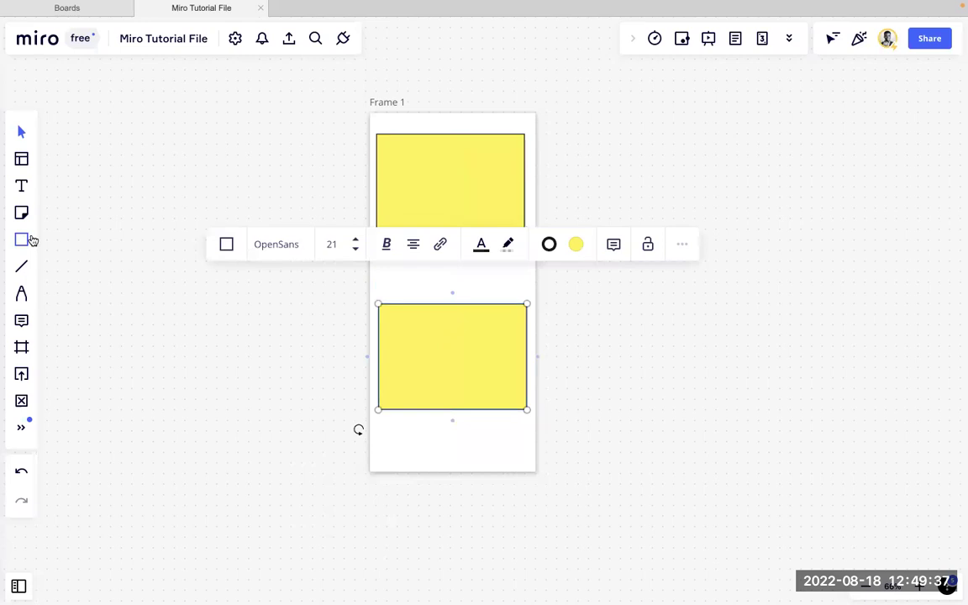
Step: Add a small yellow circle between the two rectangles at the frame's left side and place a duplicate to its right
{"action": "left_click", "coordinate": [21, 239]}
{"action": "left_click", "coordinate": [118, 195]}
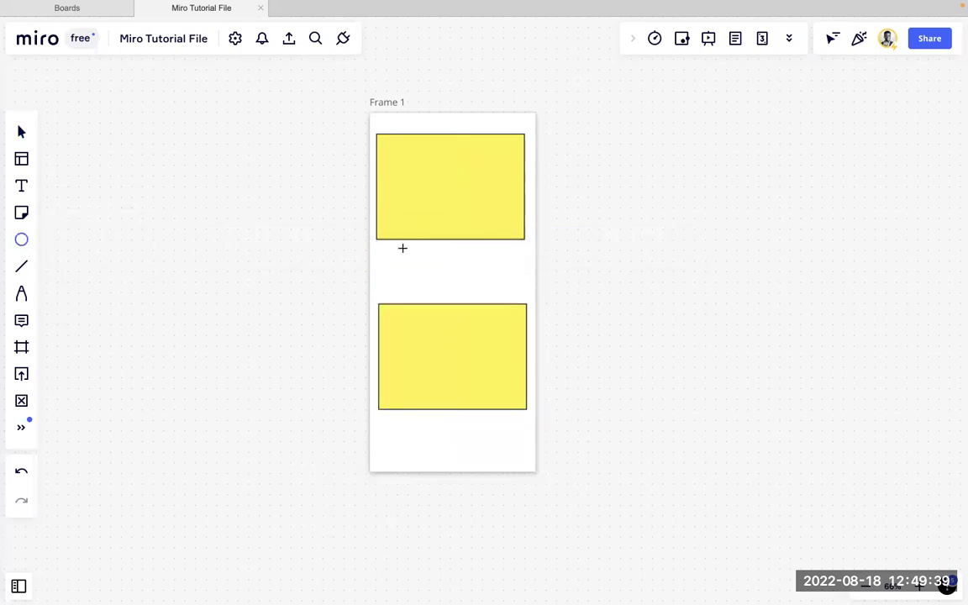
{"action": "left_click", "coordinate": [406, 256]}
{"action": "left_click_drag", "start_coordinate": [392, 200], "coordinate": [402, 275]}
{"action": "left_click", "coordinate": [384, 285]}
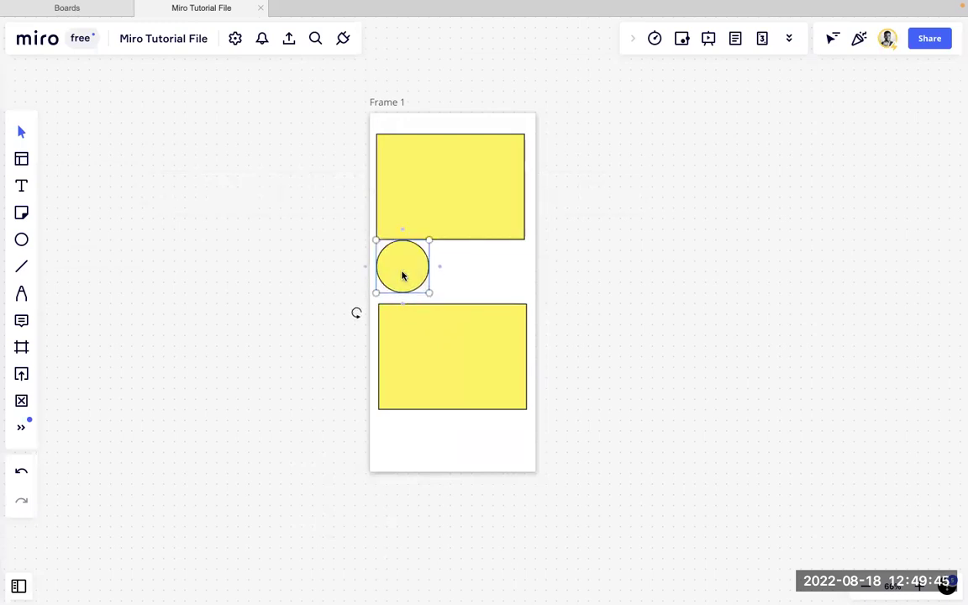
{"action": "key", "text": "ctrl+d"}
{"action": "left_click_drag", "start_coordinate": [467, 274], "coordinate": [468, 274]}
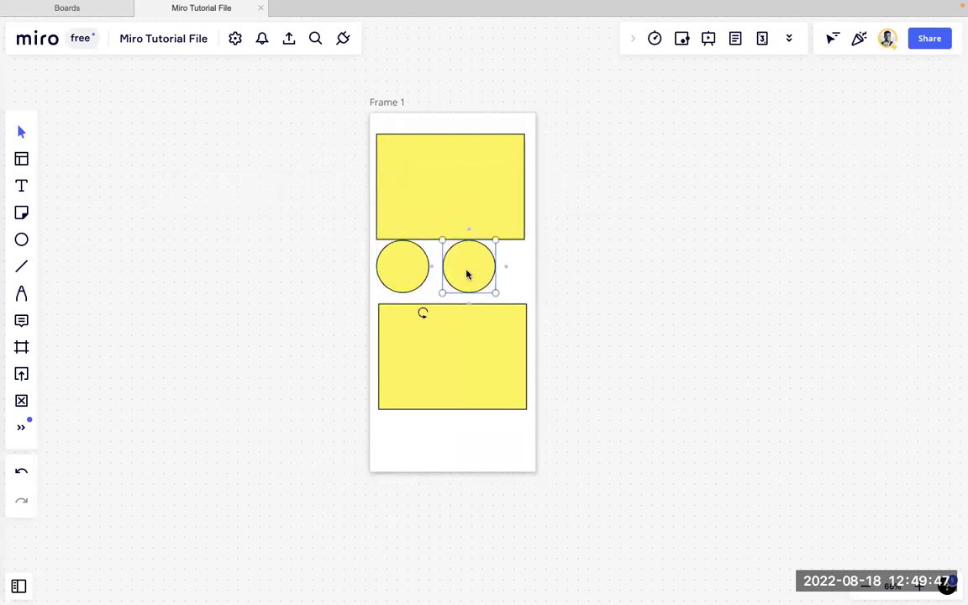
Step: Move the two yellow circles together down to just above the lower rectangle in the phone frame
{"action": "left_click_drag", "start_coordinate": [544, 359], "coordinate": [411, 92]}
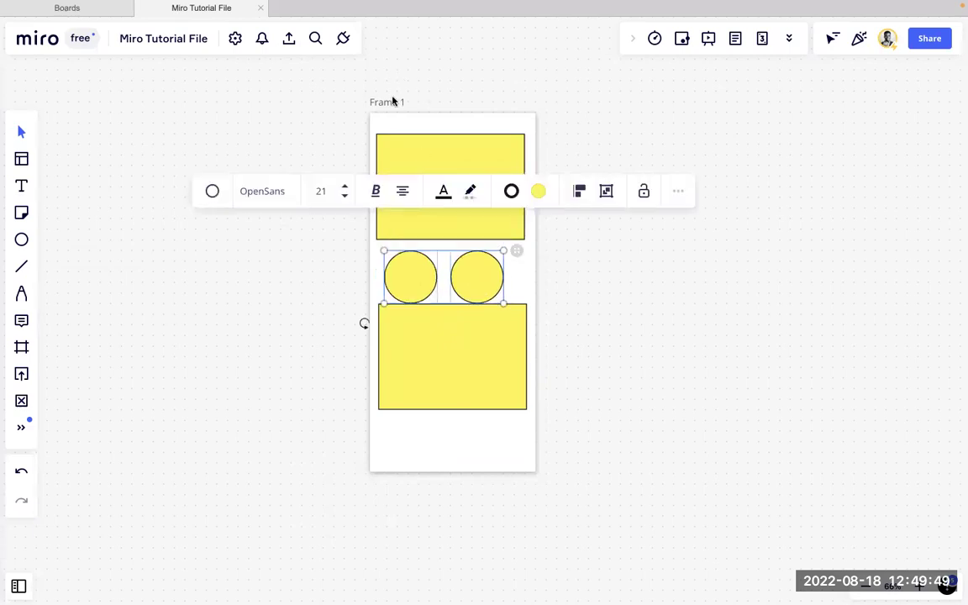
Step: Delete the phone frame and all its shapes from the board and look over the frame formats again
{"action": "left_click", "coordinate": [387, 103]}
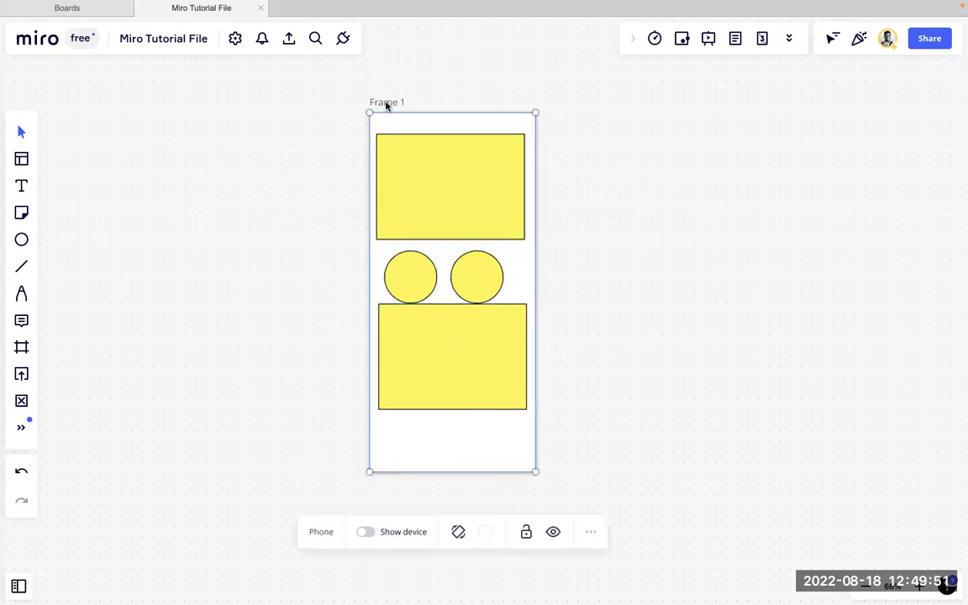
{"action": "key", "text": "Delete"}
{"action": "left_click_drag", "start_coordinate": [312, 97], "coordinate": [625, 488]}
{"action": "key", "text": "Delete"}
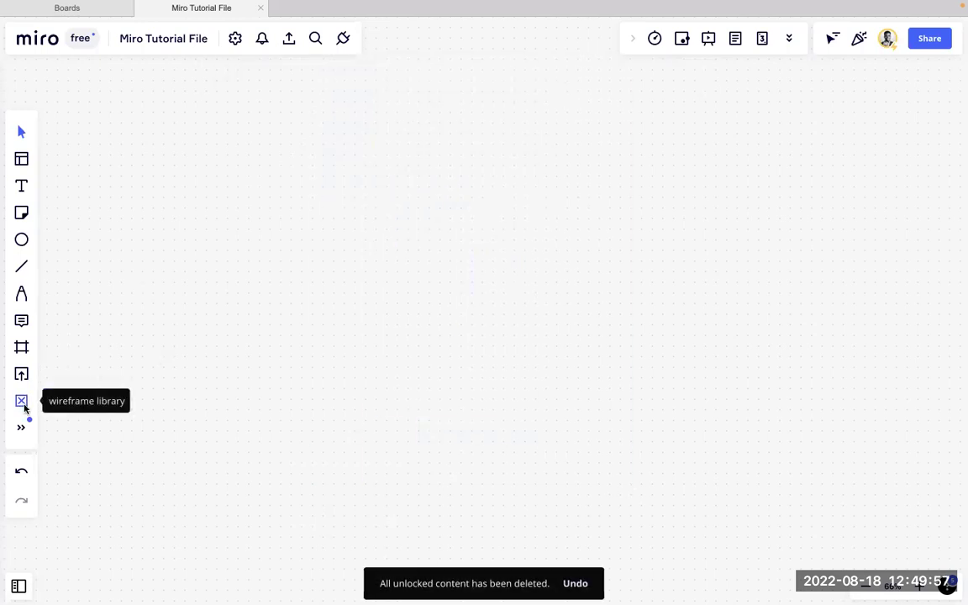
{"action": "left_click", "coordinate": [21, 347]}
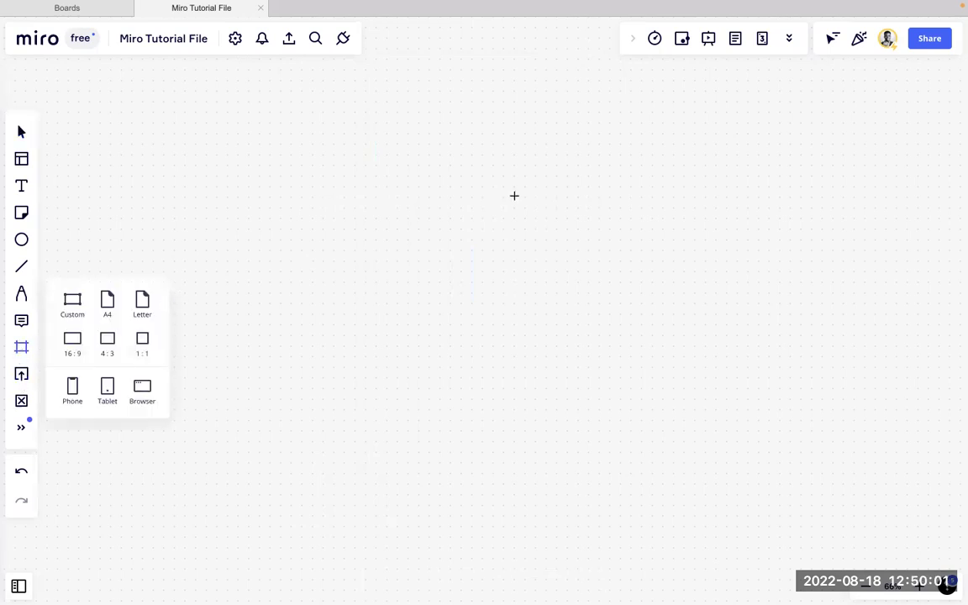
{"action": "left_click", "coordinate": [21, 347]}
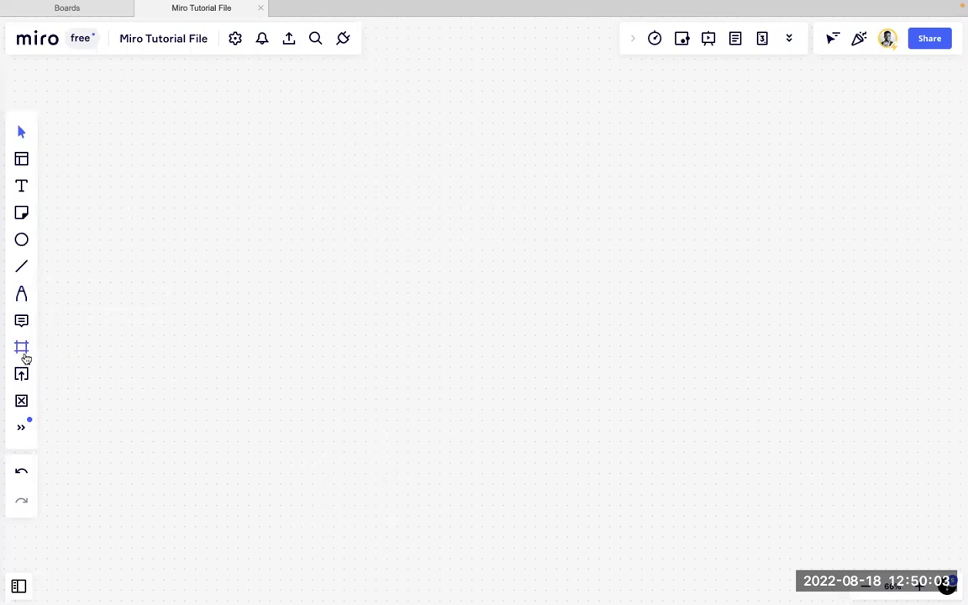
Step: Undo the deletion of the mockup and shift the phone frame with its shapes farther right on the board
{"action": "key", "text": "ctrl+z"}
{"action": "left_click_drag", "start_coordinate": [399, 103], "coordinate": [545, 102]}
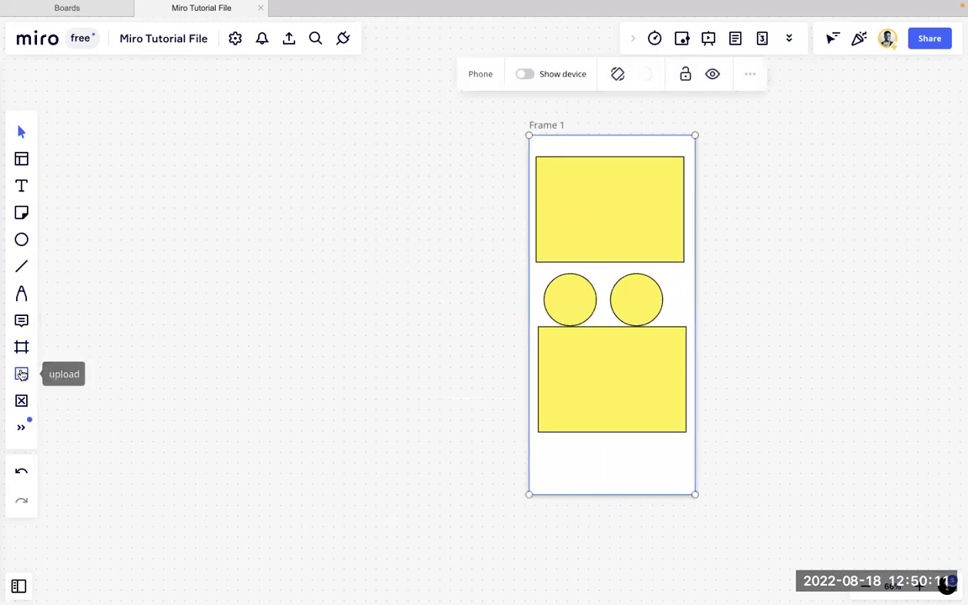
Step: Expand the list of upload sources, choose Web Clipper and open the install page of its extension in Chrome
{"action": "left_click", "coordinate": [22, 375]}
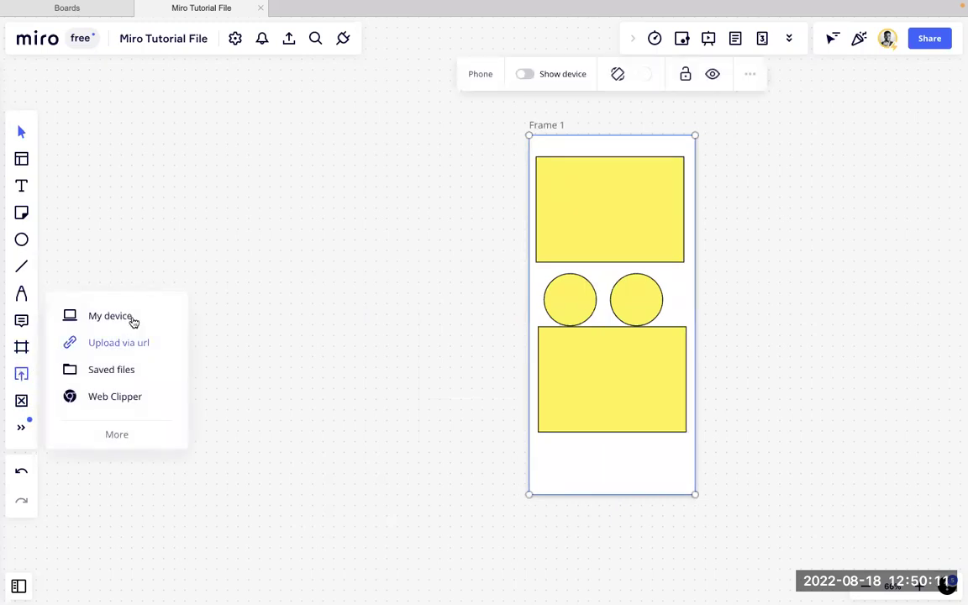
{"action": "left_click", "coordinate": [111, 433]}
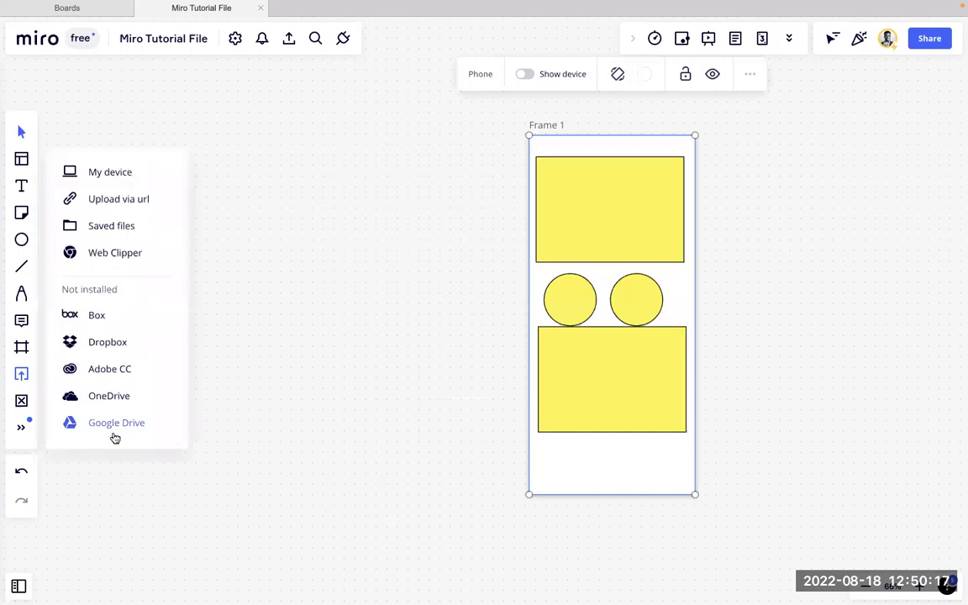
{"action": "left_click", "coordinate": [112, 257]}
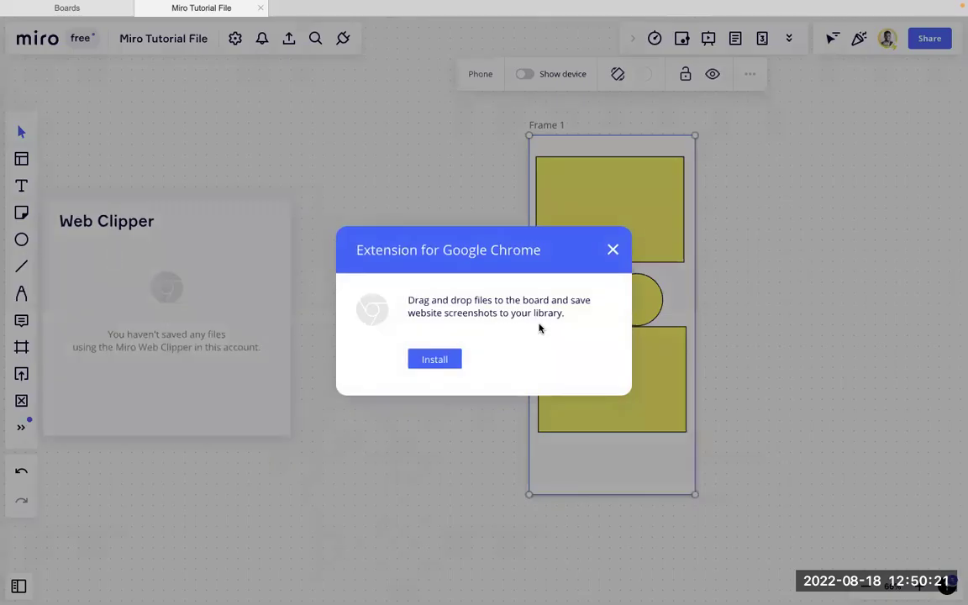
{"action": "left_click", "coordinate": [445, 361]}
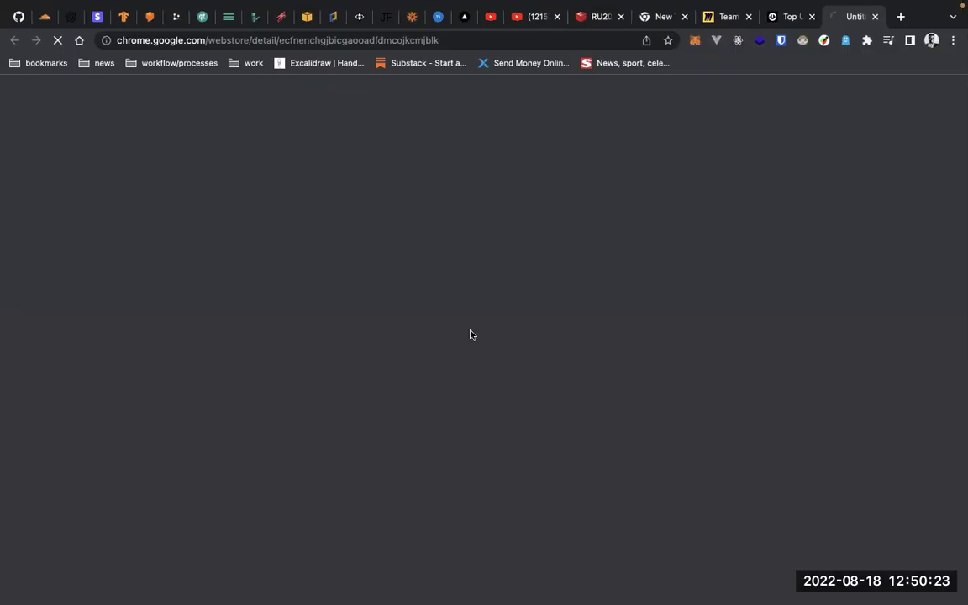
{"action": "key", "text": "ctrl+Left"}
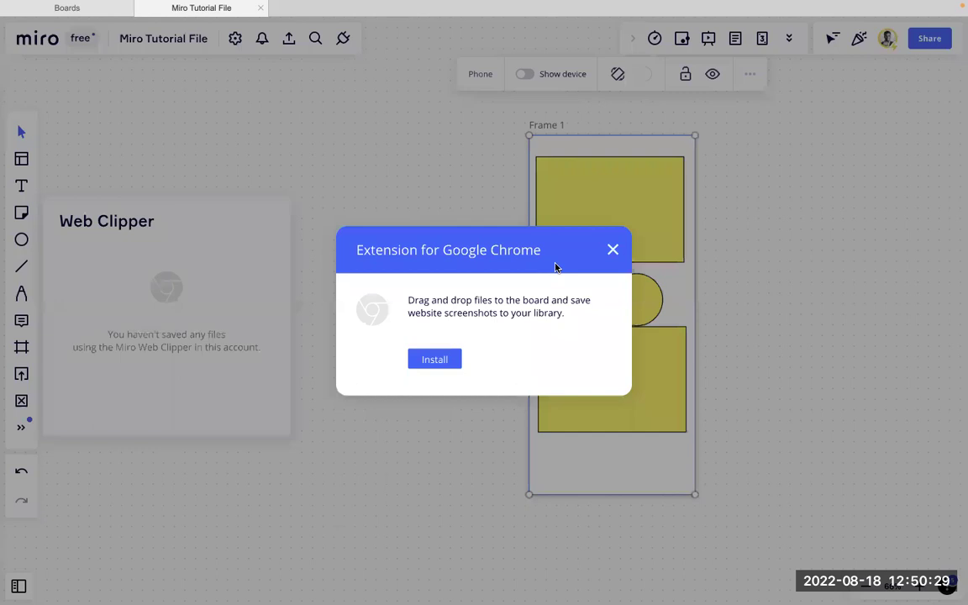
{"action": "key", "text": "ctrl+Right"}
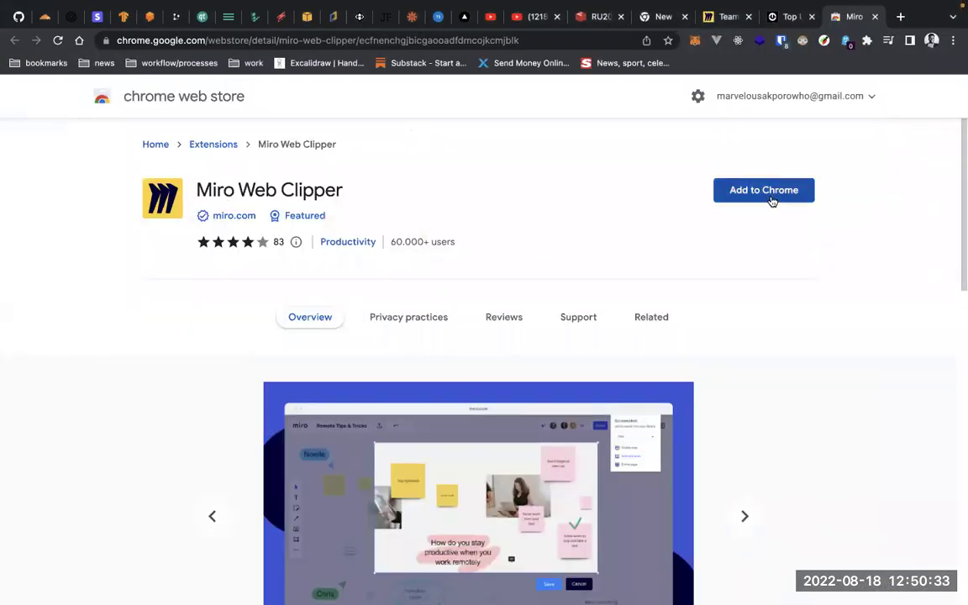
Step: Look over the Miro Web Clipper listing in the Chrome Web Store and add the extension to Chrome
{"action": "scroll", "coordinate": [325, 398], "scroll_direction": "down", "scroll_amount": 3}
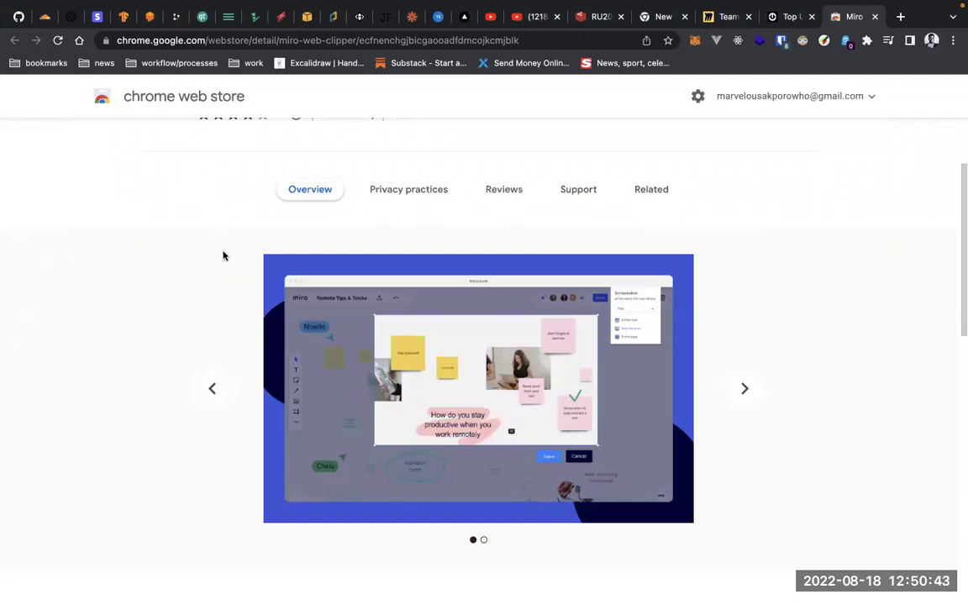
{"action": "scroll", "coordinate": [224, 276], "scroll_direction": "up", "scroll_amount": 3}
{"action": "scroll", "coordinate": [225, 278], "scroll_direction": "down", "scroll_amount": 2}
{"action": "scroll", "coordinate": [225, 277], "scroll_direction": "down", "scroll_amount": 2}
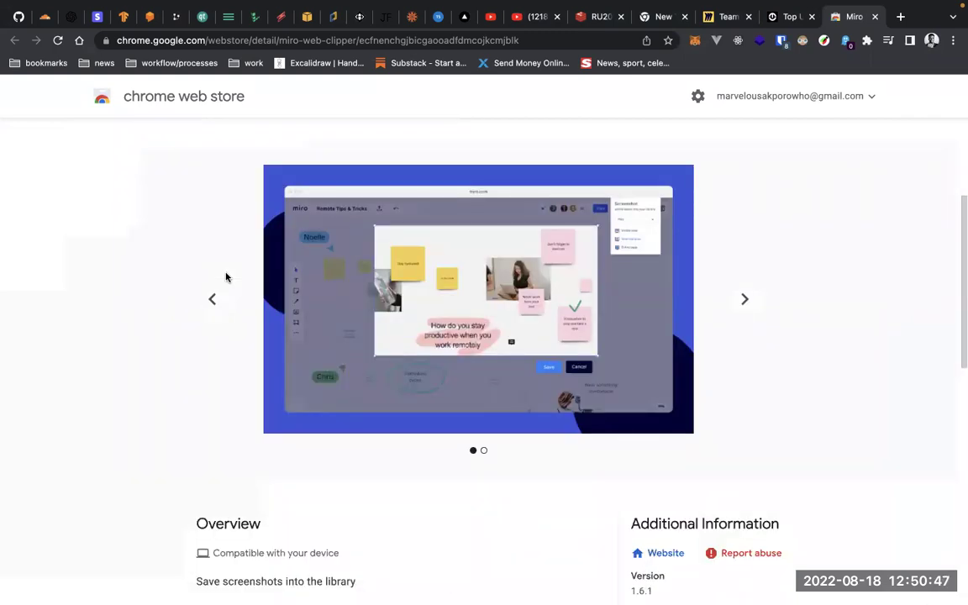
{"action": "scroll", "coordinate": [679, 406], "scroll_direction": "up", "scroll_amount": 4}
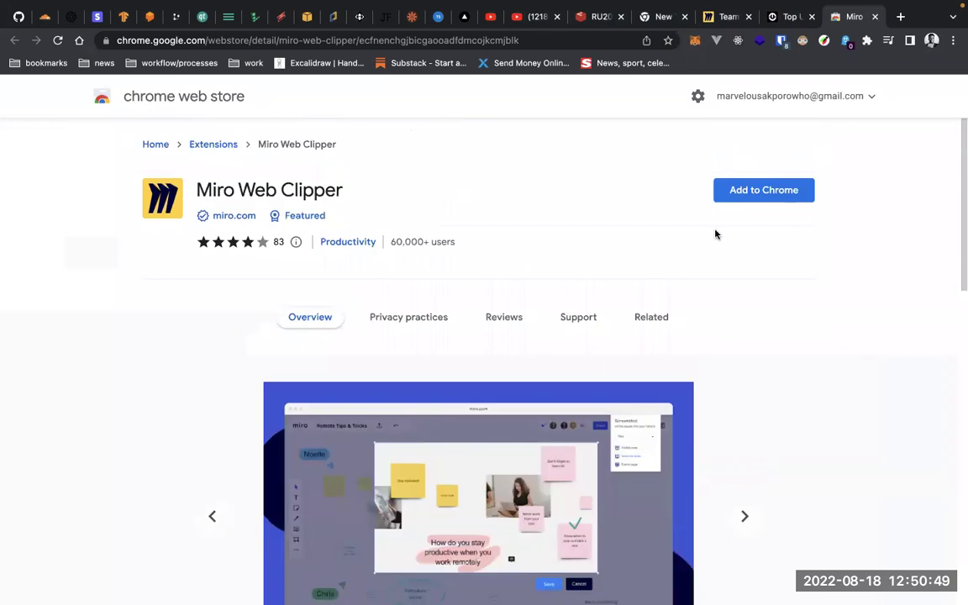
{"action": "left_click", "coordinate": [765, 196]}
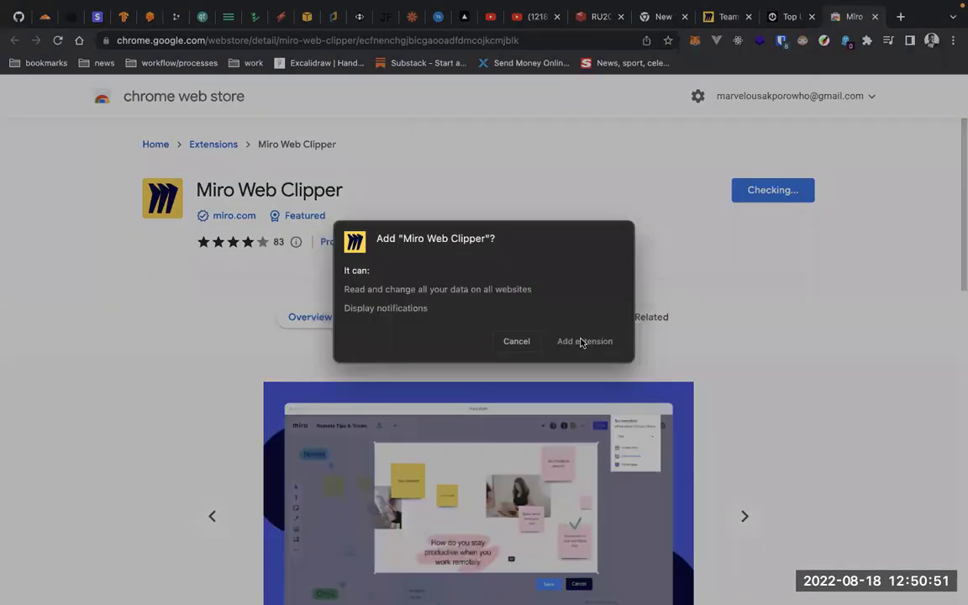
{"action": "key", "text": "Escape"}
{"action": "key", "text": "ctrl+Right"}
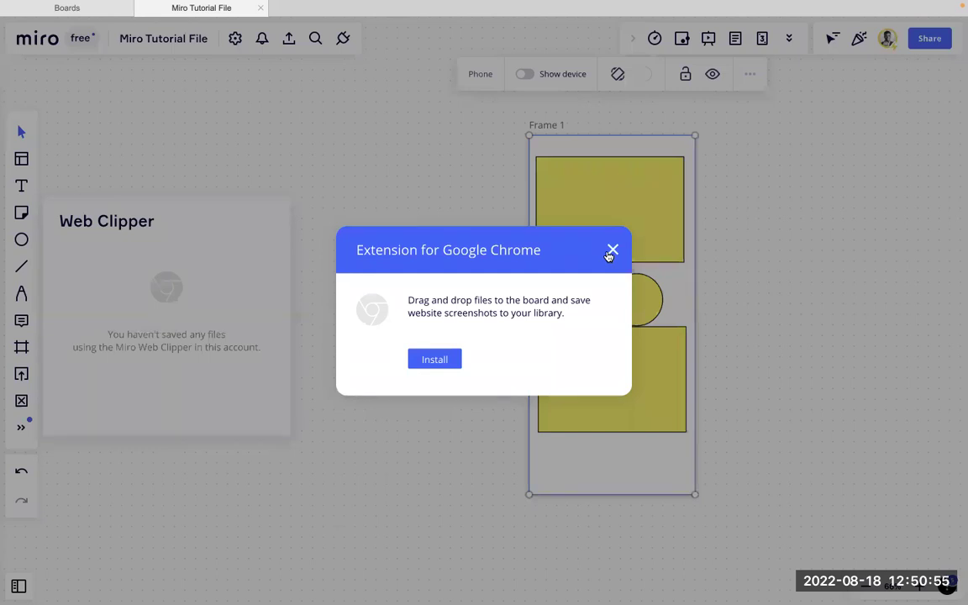
Step: Switch back to Chrome and pin the Miro Web Clipper extension so it stays directly accessible in the browser
{"action": "key", "text": "ctrl+Left"}
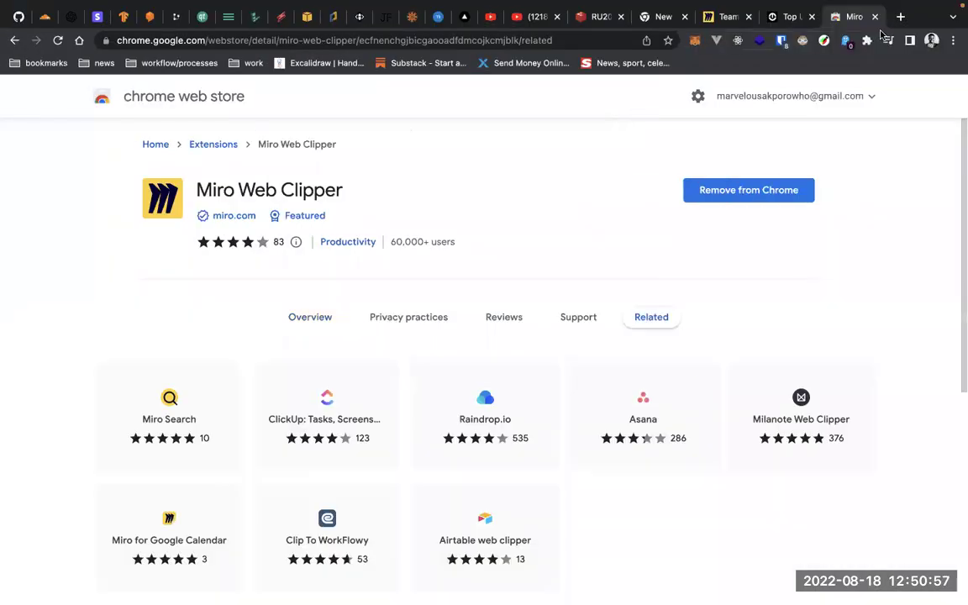
{"action": "left_click", "coordinate": [867, 44]}
{"action": "scroll", "coordinate": [806, 244], "scroll_direction": "down", "scroll_amount": 3}
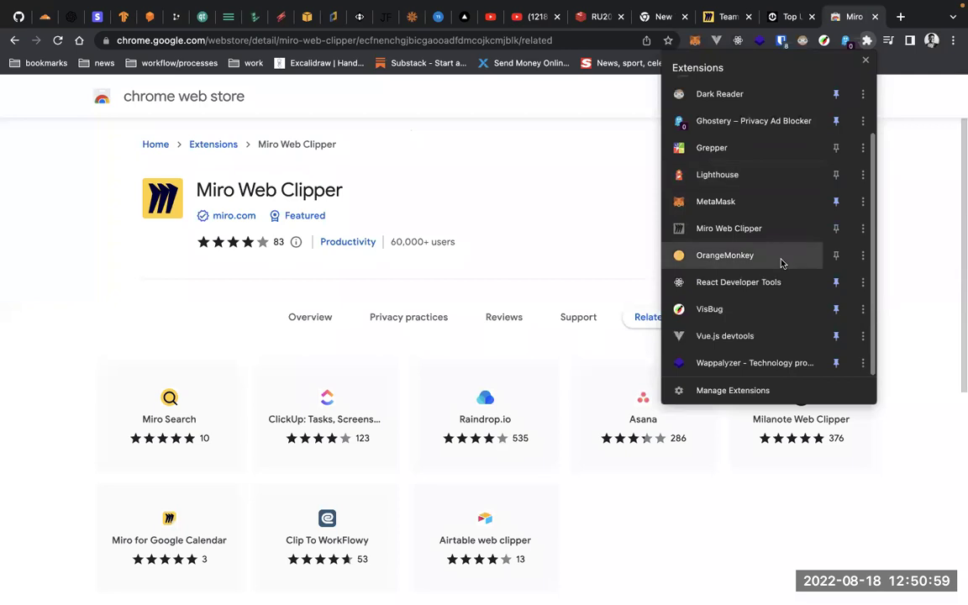
{"action": "left_click", "coordinate": [836, 228]}
{"action": "left_click", "coordinate": [566, 214]}
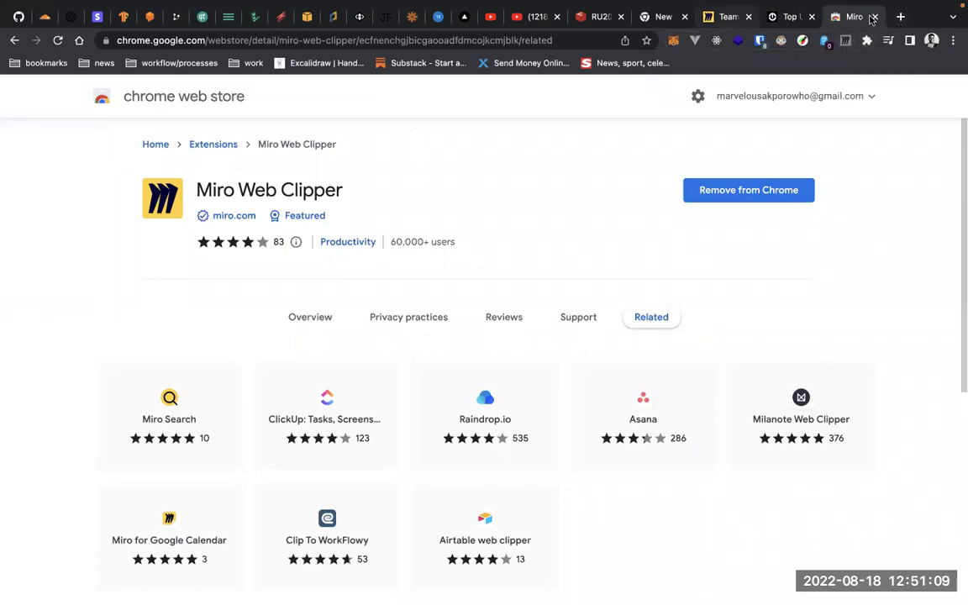
Step: Check the Miro Web Clipper among the extensions with access to the Miro Marketplace page, and return to the Miro board
{"action": "left_click", "coordinate": [728, 16]}
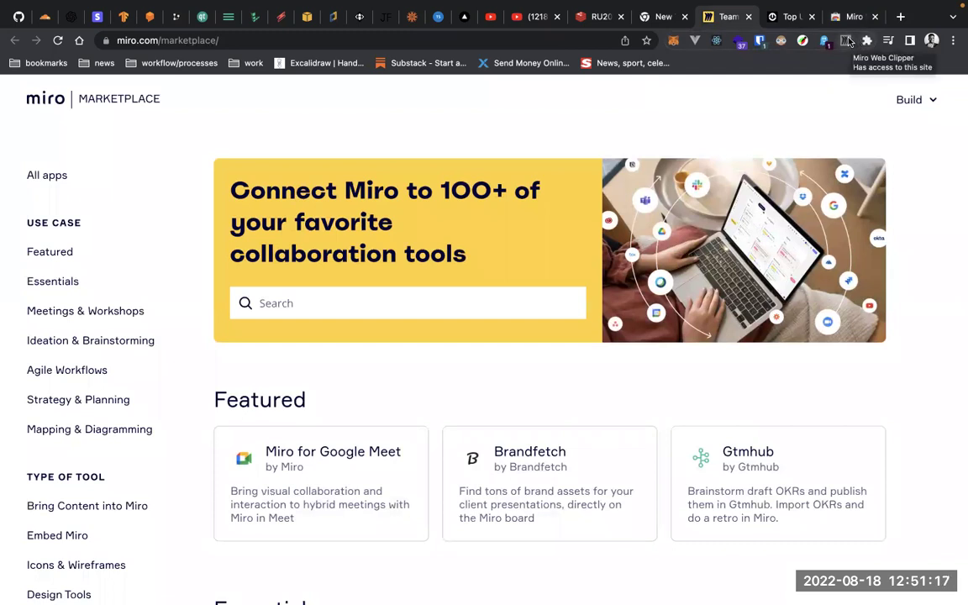
{"action": "left_click", "coordinate": [866, 41]}
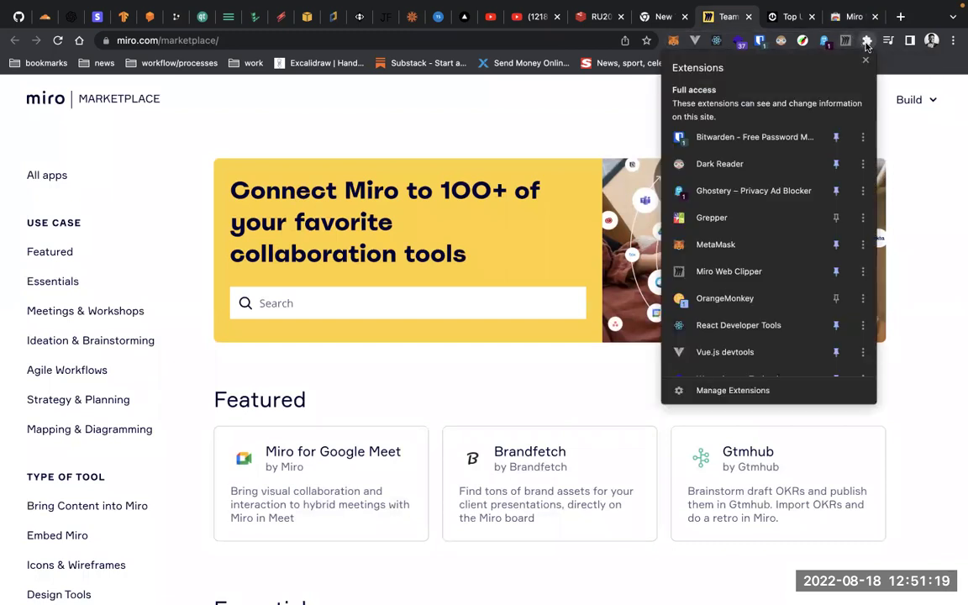
{"action": "key", "text": "ctrl+Right"}
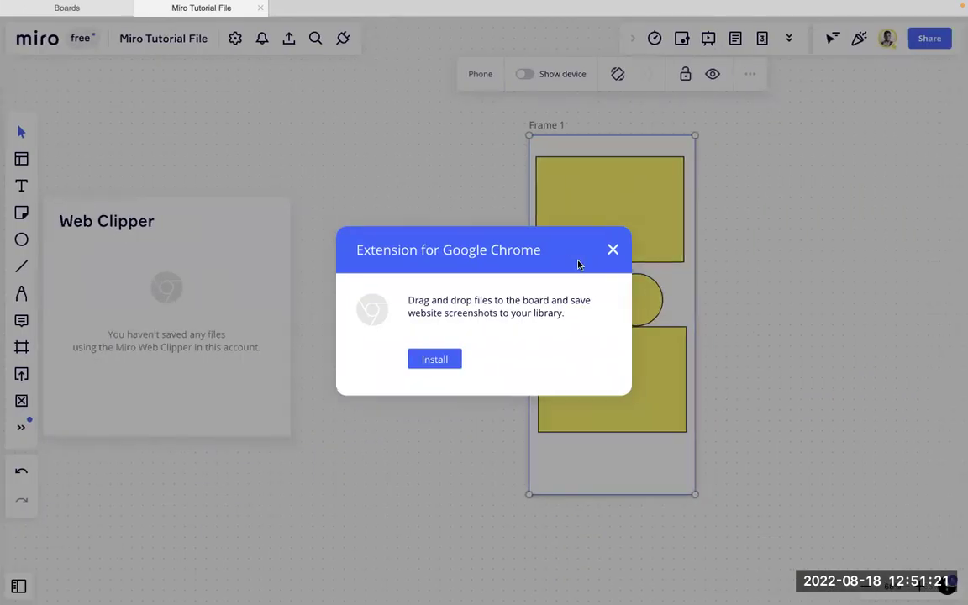
Step: Try reopening Web Clipper from the board's upload sources and installing its extension again, and close the store page
{"action": "left_click", "coordinate": [611, 252]}
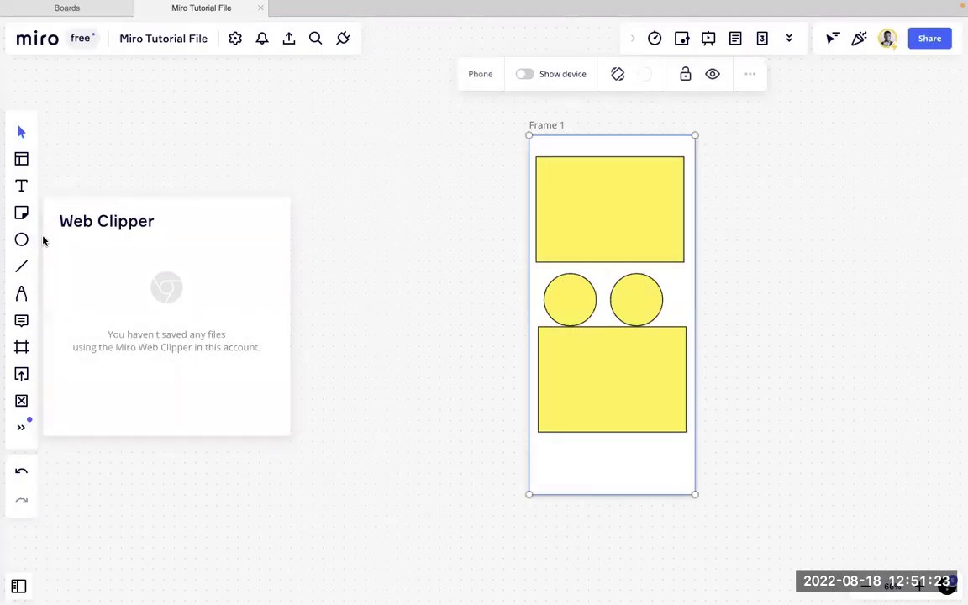
{"action": "left_click", "coordinate": [22, 375]}
{"action": "left_click", "coordinate": [71, 396]}
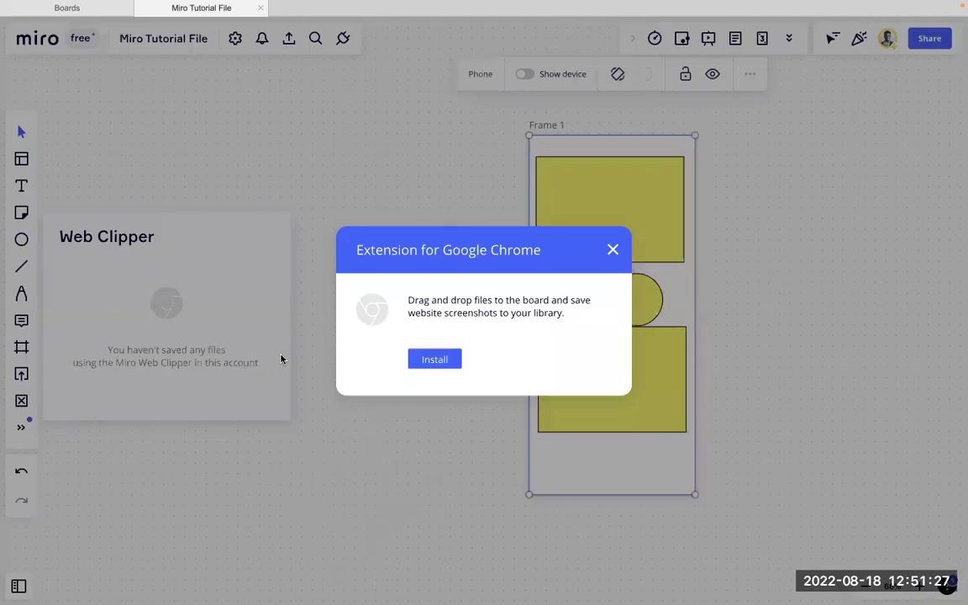
{"action": "left_click", "coordinate": [433, 359]}
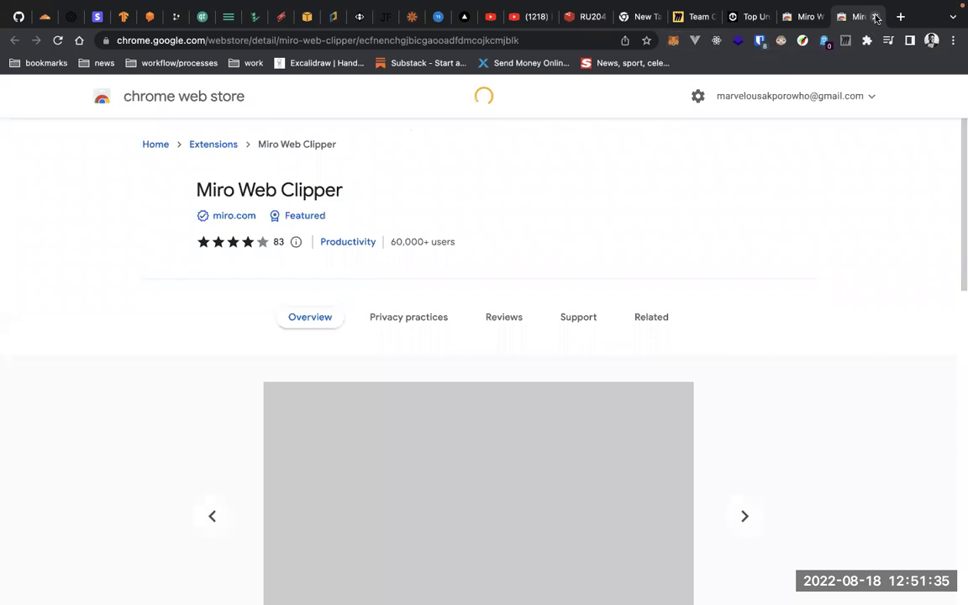
{"action": "left_click", "coordinate": [875, 16]}
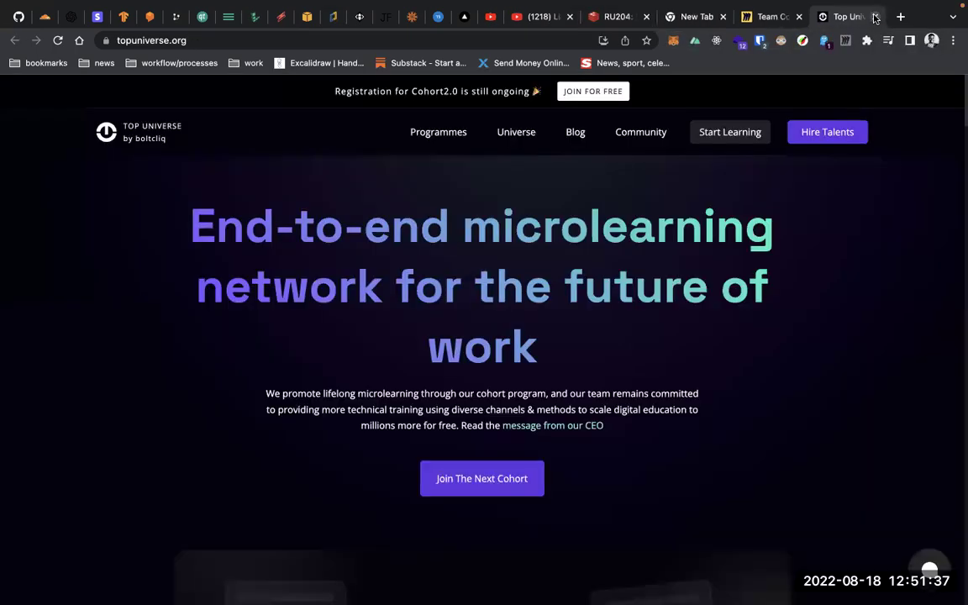
Step: Reload the topuniverse.org page in Chrome and try to take a screenshot of it with the Miro Web Clipper
{"action": "key", "text": "super+Tab"}
{"action": "key", "text": "super+Tab"}
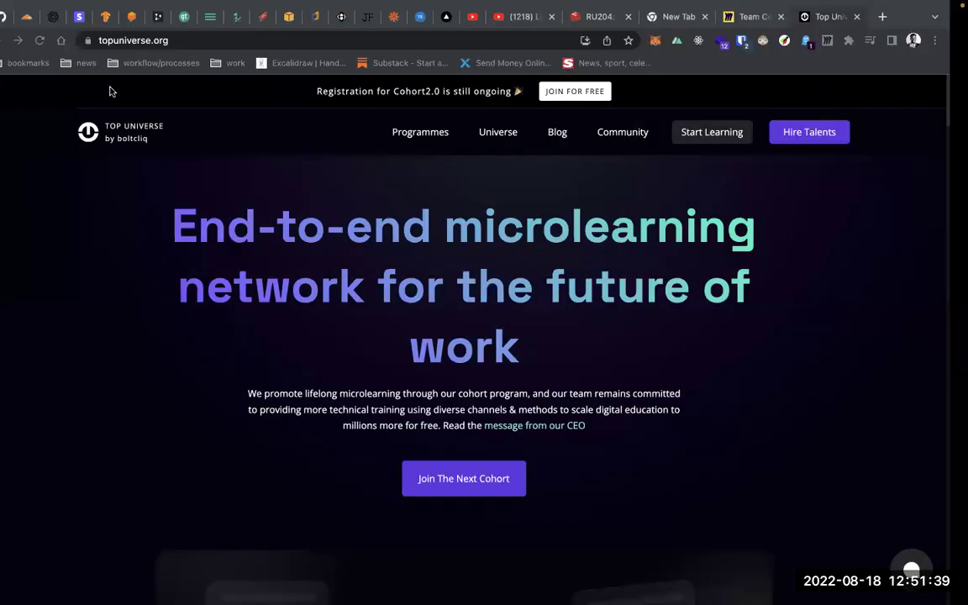
{"action": "left_click", "coordinate": [57, 41]}
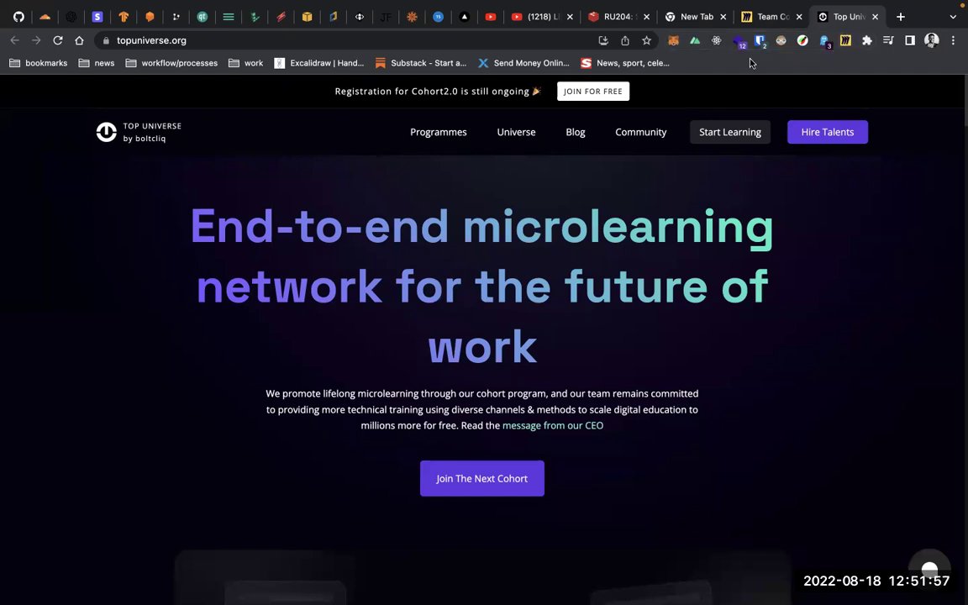
{"action": "left_click", "coordinate": [846, 42]}
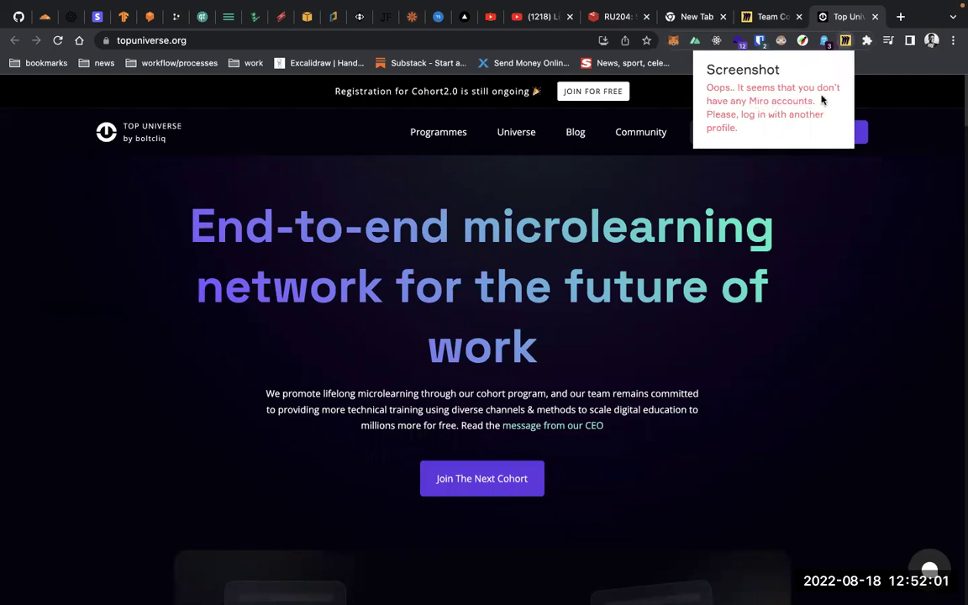
{"action": "left_click", "coordinate": [886, 64]}
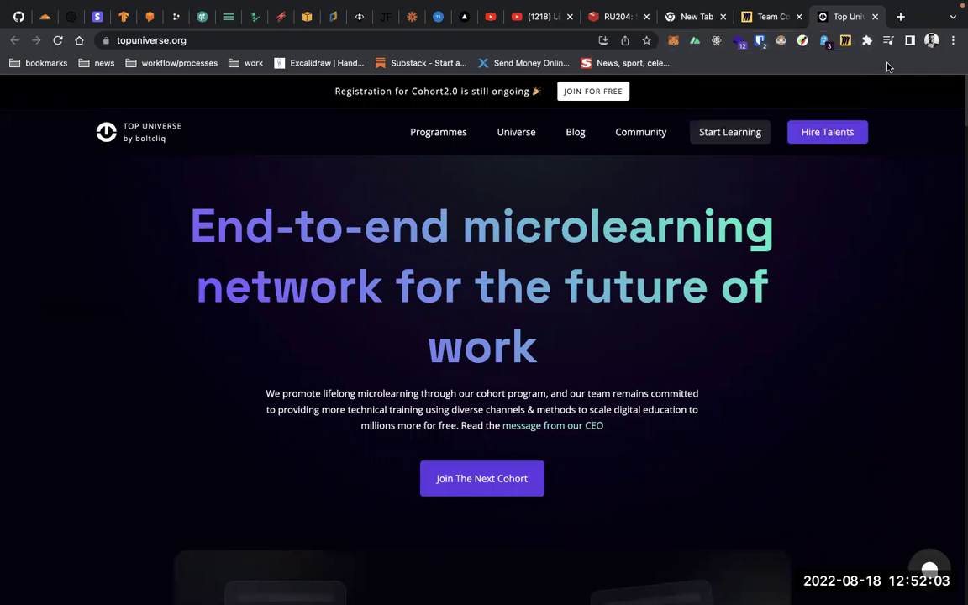
{"action": "left_click", "coordinate": [900, 17]}
{"action": "left_click", "coordinate": [720, 17]}
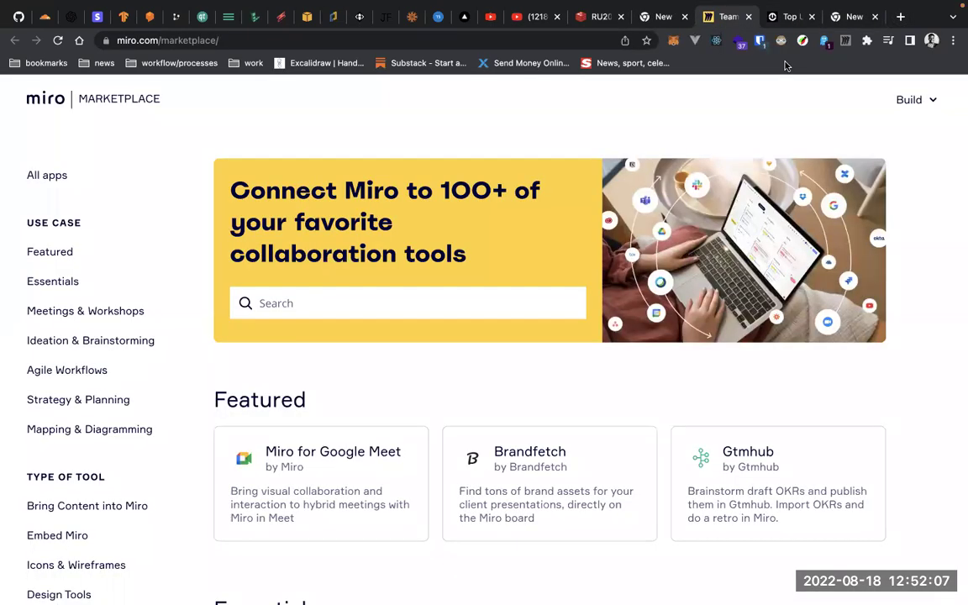
{"action": "left_click", "coordinate": [195, 40]}
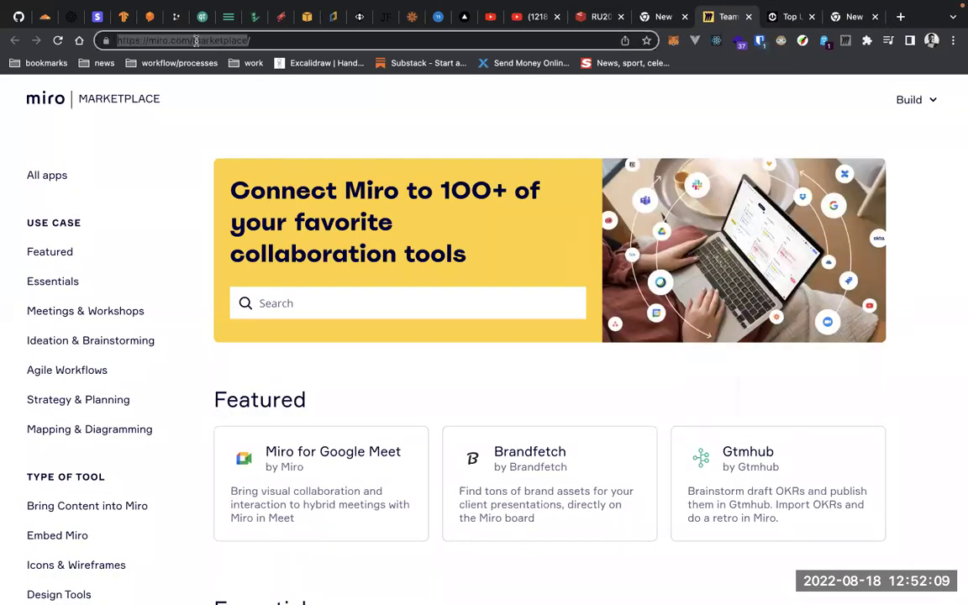
{"action": "left_click", "coordinate": [195, 40]}
{"action": "left_click_drag", "start_coordinate": [195, 40], "coordinate": [253, 40]}
{"action": "key", "text": "BackSpace"}
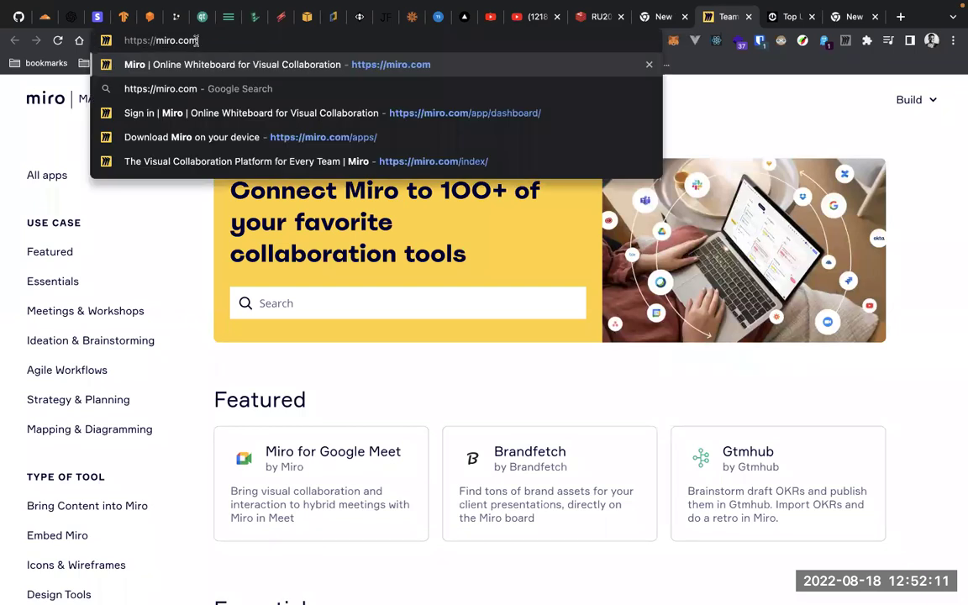
{"action": "key", "text": "Return"}
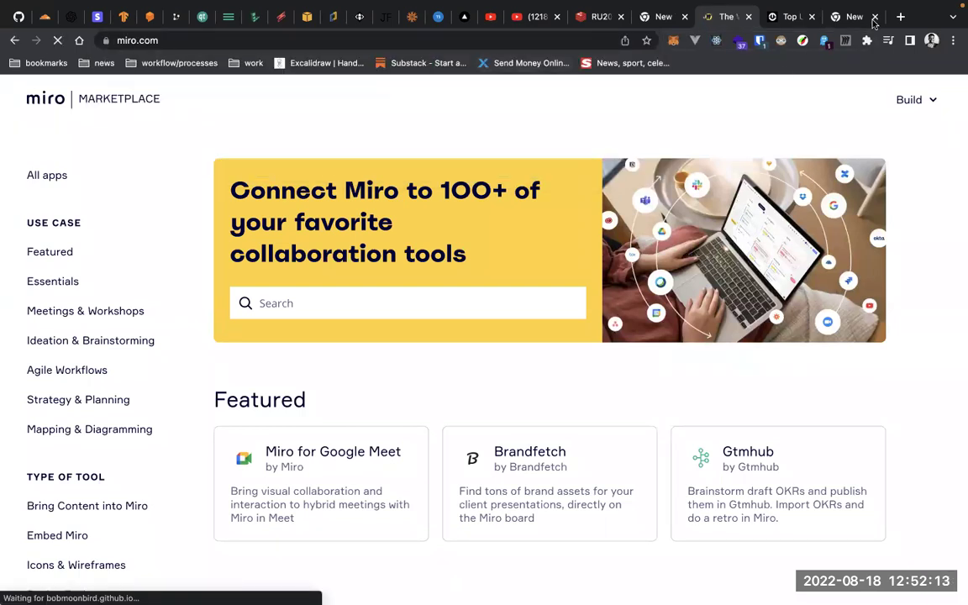
Step: Close the two empty browser tabs and open Miro's sign-in page at the work email field
{"action": "left_click", "coordinate": [875, 17]}
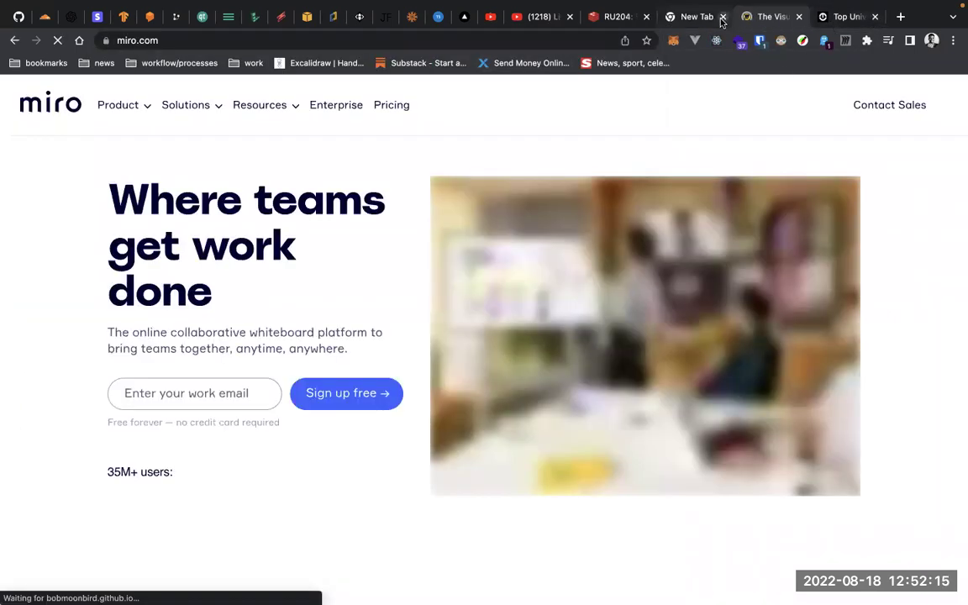
{"action": "left_click", "coordinate": [722, 17]}
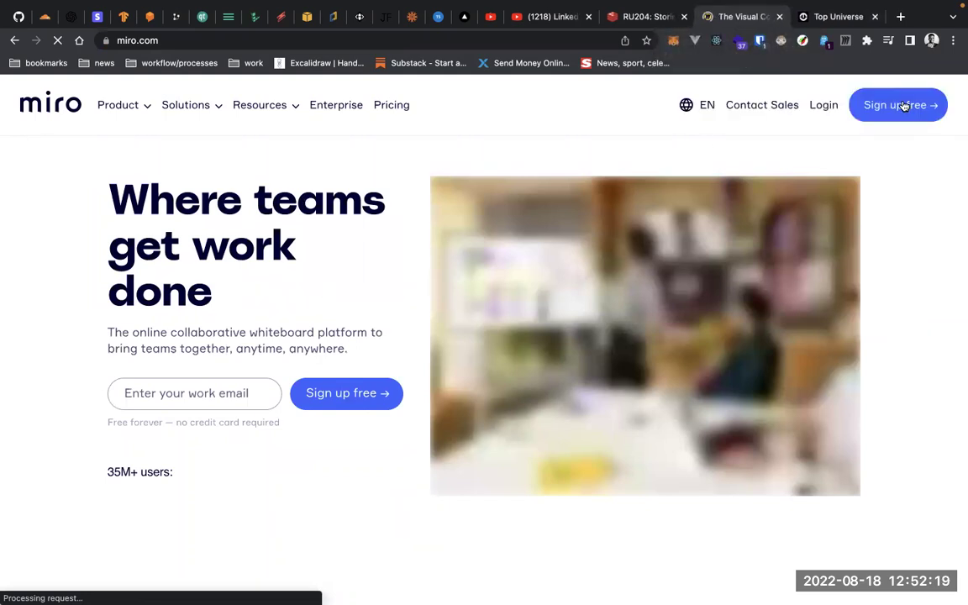
{"action": "left_click", "coordinate": [824, 105]}
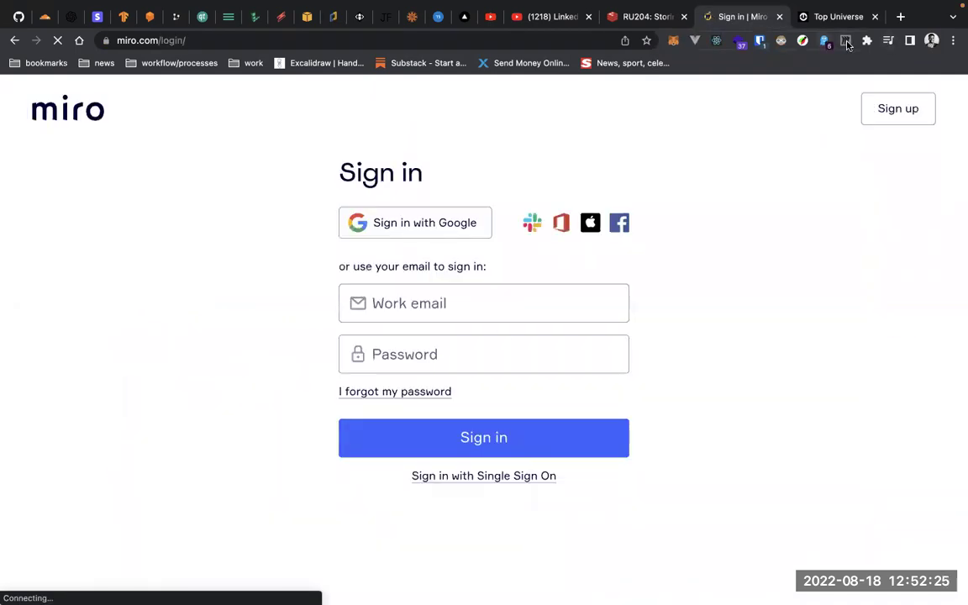
{"action": "left_click", "coordinate": [409, 315]}
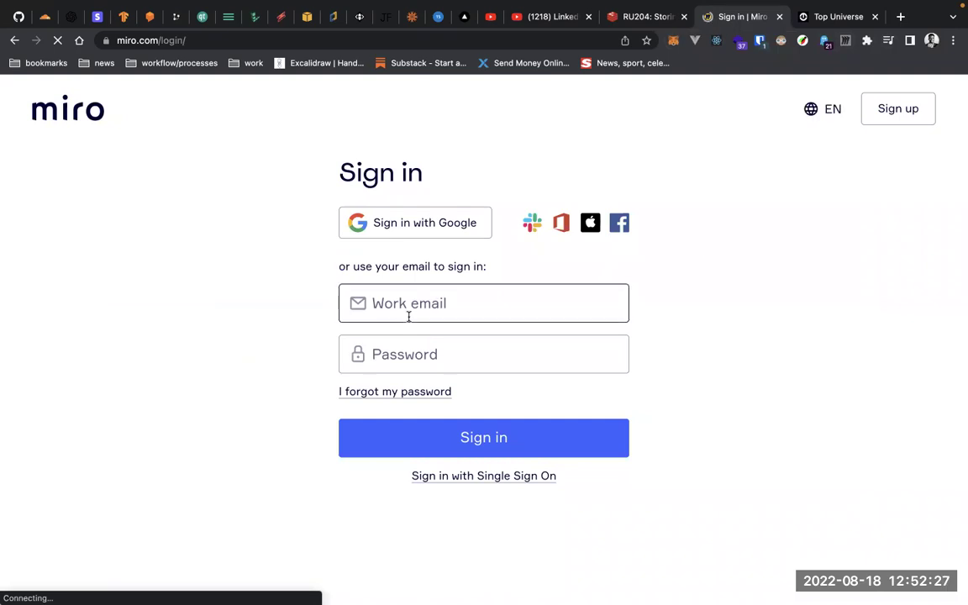
{"action": "key", "text": "ctrl+Up"}
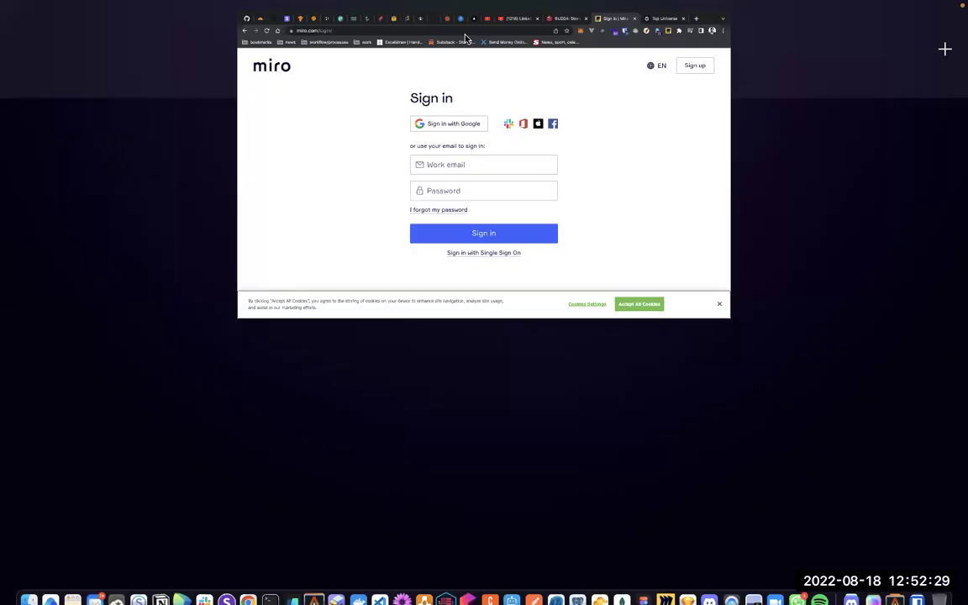
{"action": "left_click", "coordinate": [424, 25]}
{"action": "key", "text": "Escape"}
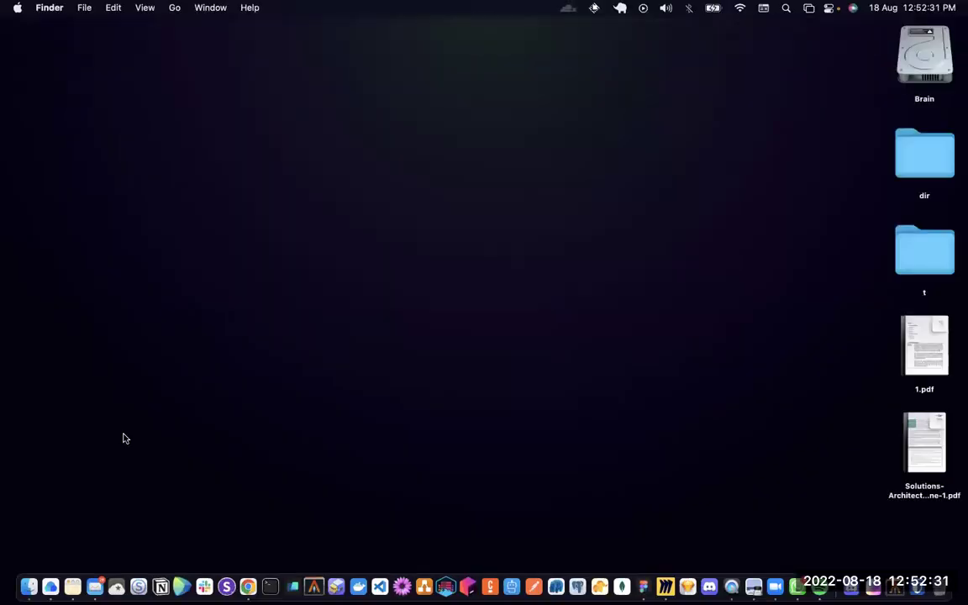
{"action": "key", "text": "ctrl+Right"}
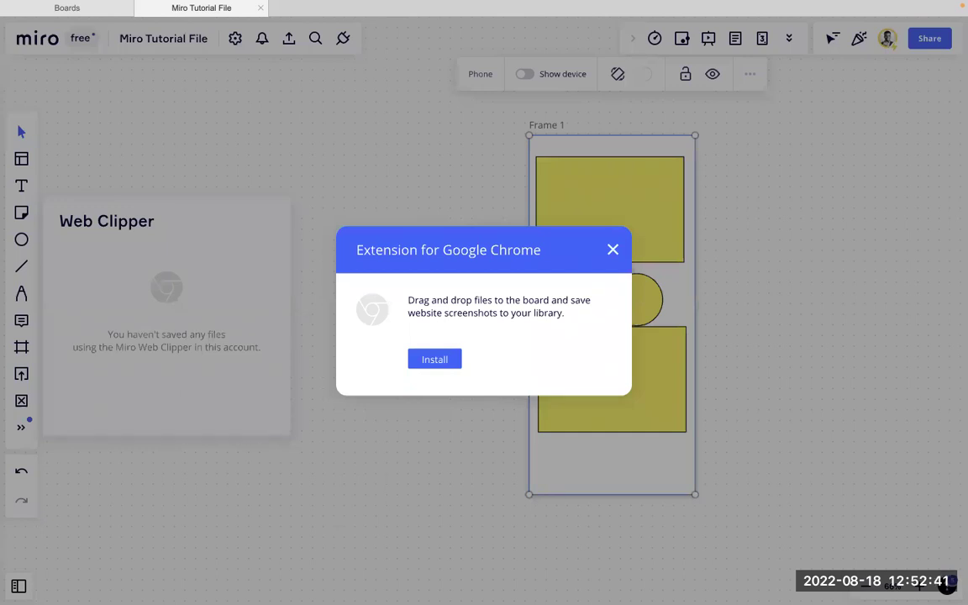
Step: Switch back to Chrome and open the Miro Web Clipper on the topuniverse.org page
{"action": "key", "text": "ctrl+Up"}
{"action": "left_click_drag", "start_coordinate": [80, 368], "coordinate": [648, 54]}
{"action": "left_click", "coordinate": [588, 52]}
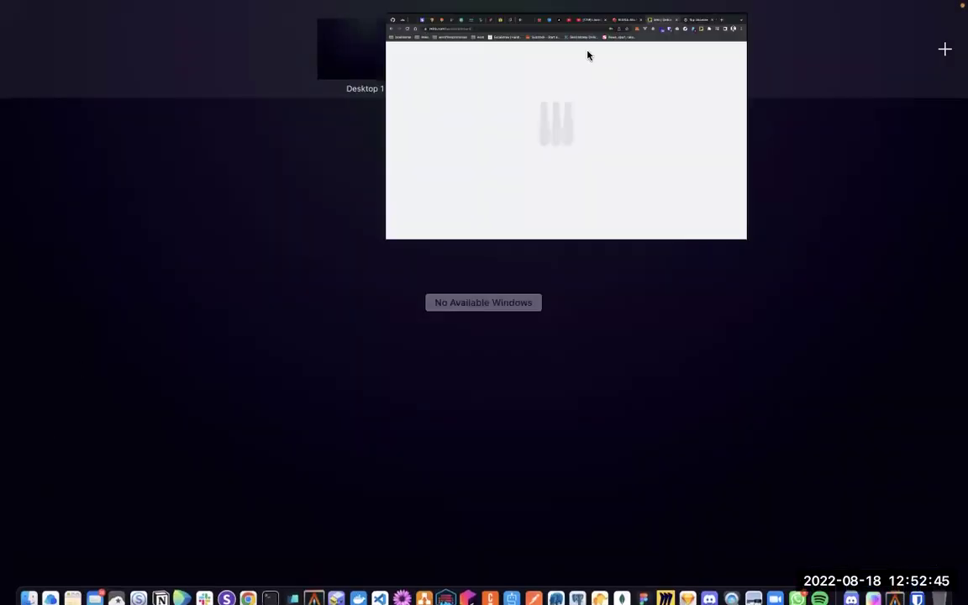
{"action": "left_click", "coordinate": [820, 18]}
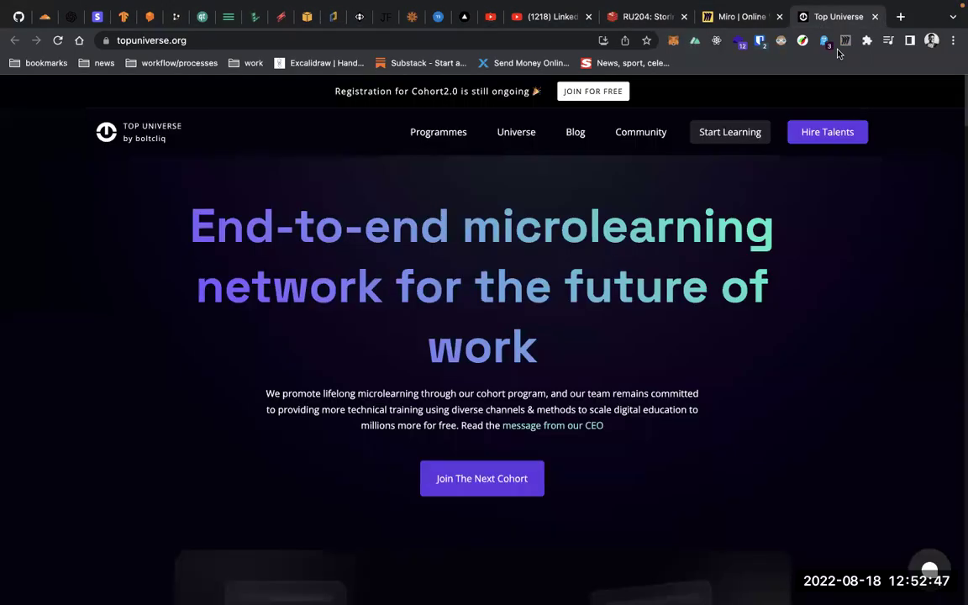
{"action": "left_click", "coordinate": [846, 41]}
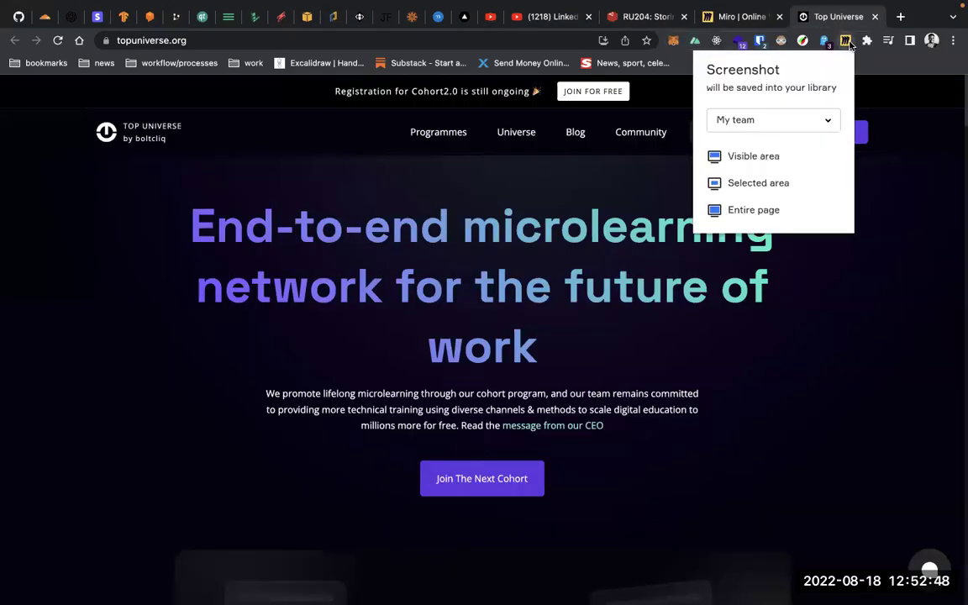
Step: Choose My team as the clipper's library and capture a screenshot of the entire page
{"action": "left_click", "coordinate": [784, 122]}
{"action": "left_click", "coordinate": [783, 121]}
{"action": "left_click", "coordinate": [754, 122]}
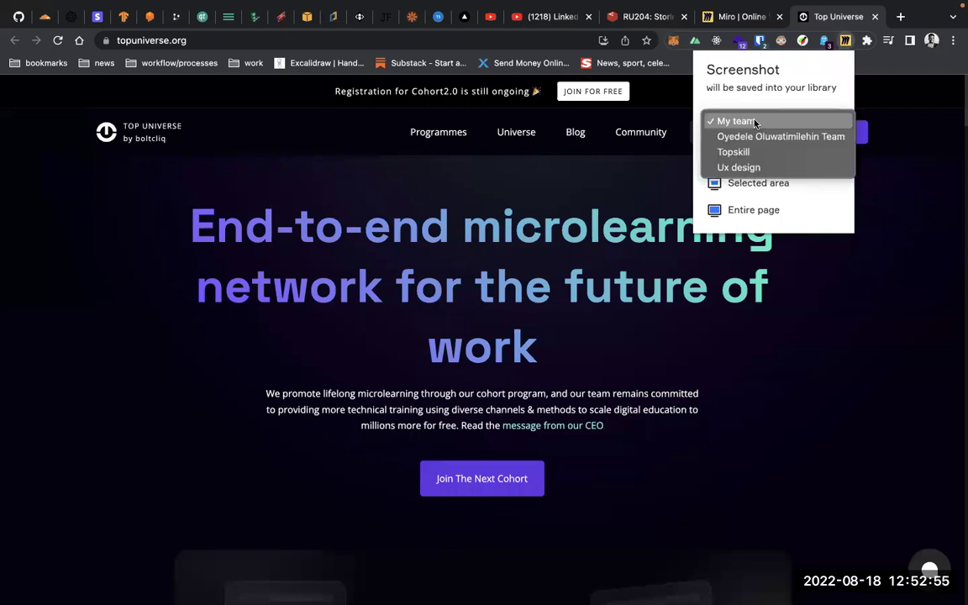
{"action": "left_click", "coordinate": [754, 122]}
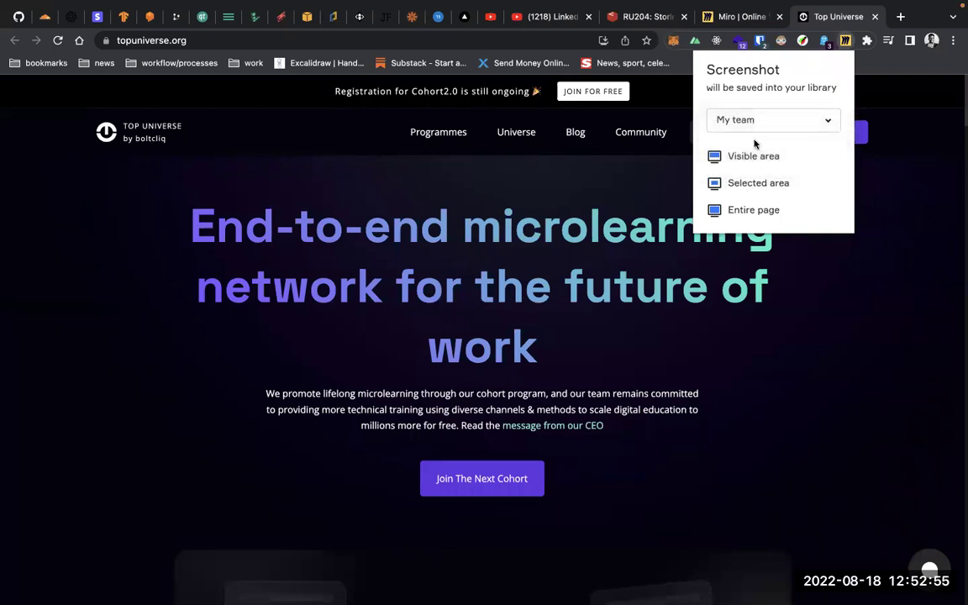
{"action": "left_click", "coordinate": [751, 210]}
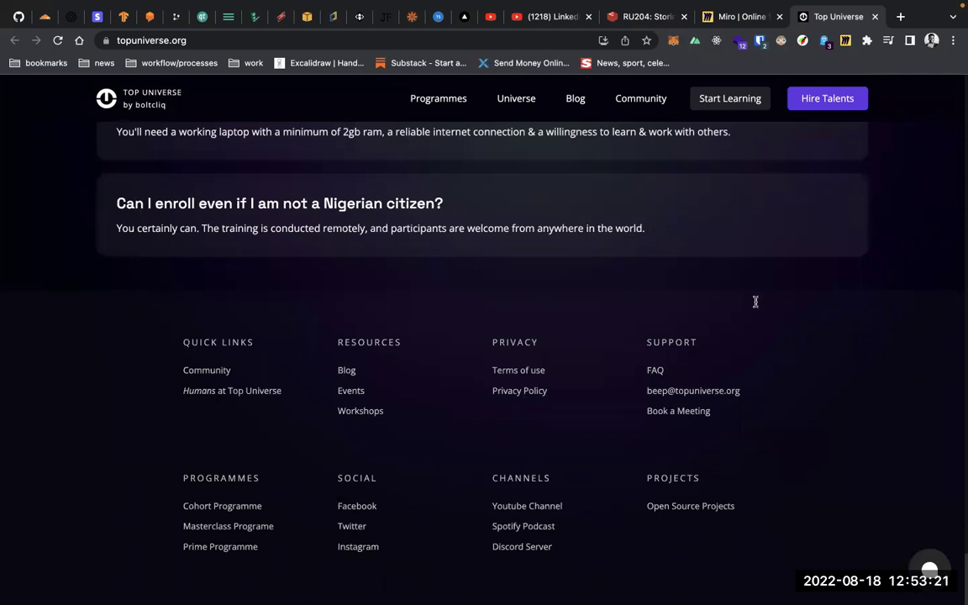
Step: Return to the Miro Tutorial File board and close the Chrome extension dialog and the Web Clipper panel
{"action": "key", "text": "ctrl+Left"}
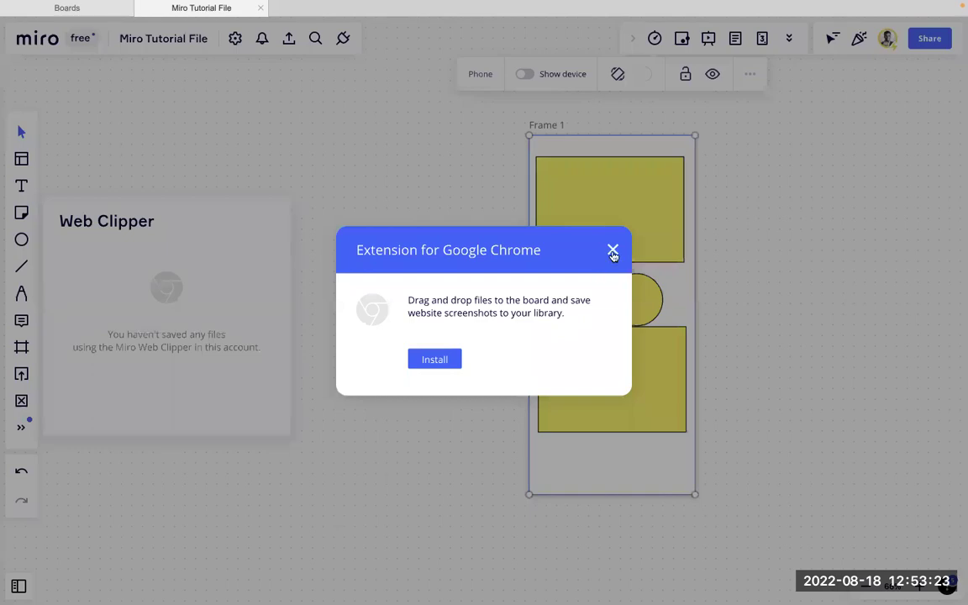
{"action": "left_click", "coordinate": [612, 252]}
{"action": "left_click", "coordinate": [191, 187]}
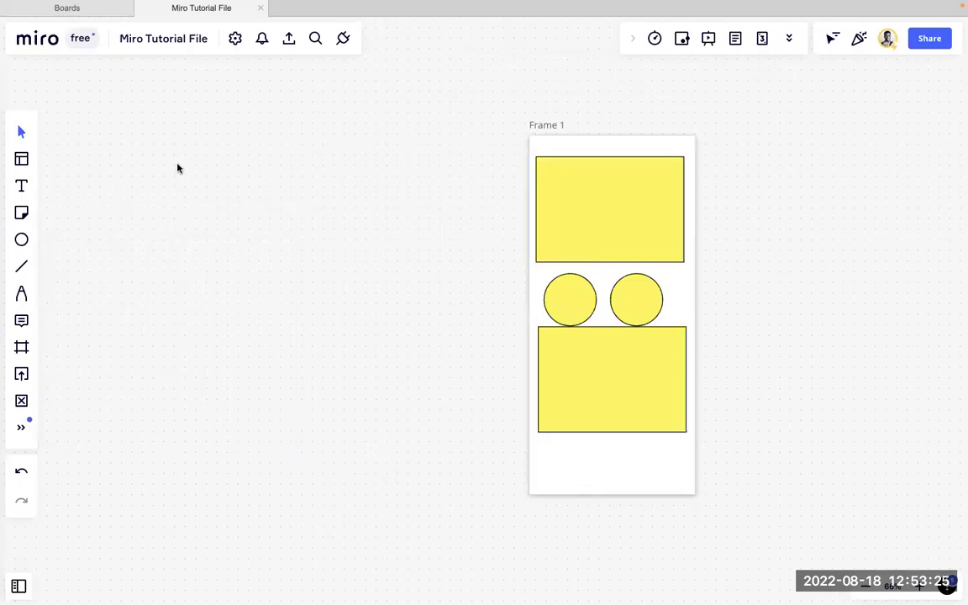
Step: Open the boards dashboard, switch to My team and look through its boards
{"action": "left_click", "coordinate": [88, 12]}
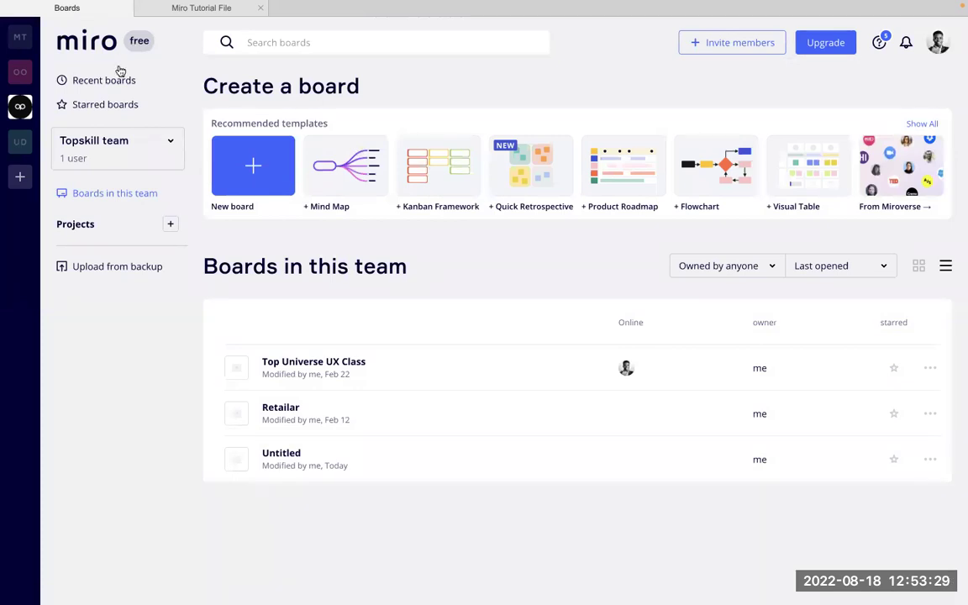
{"action": "left_click", "coordinate": [21, 39]}
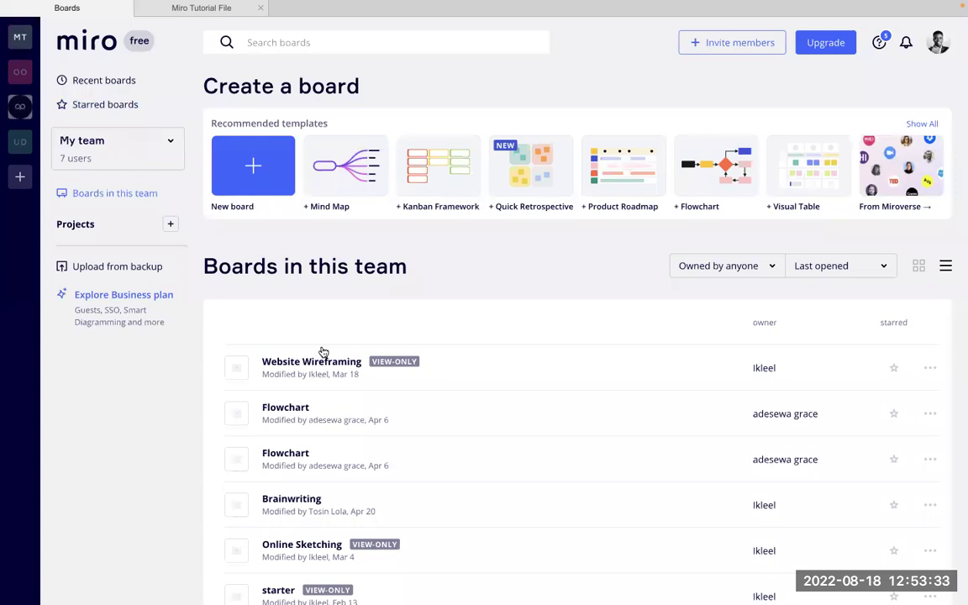
{"action": "scroll", "coordinate": [304, 445], "scroll_direction": "down", "scroll_amount": 1}
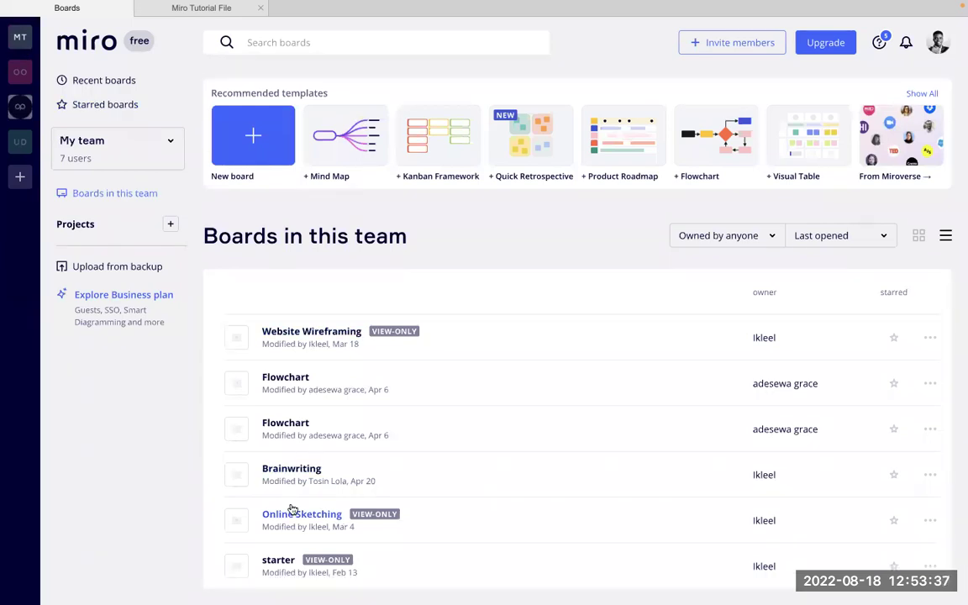
{"action": "scroll", "coordinate": [334, 369], "scroll_direction": "up", "scroll_amount": 1}
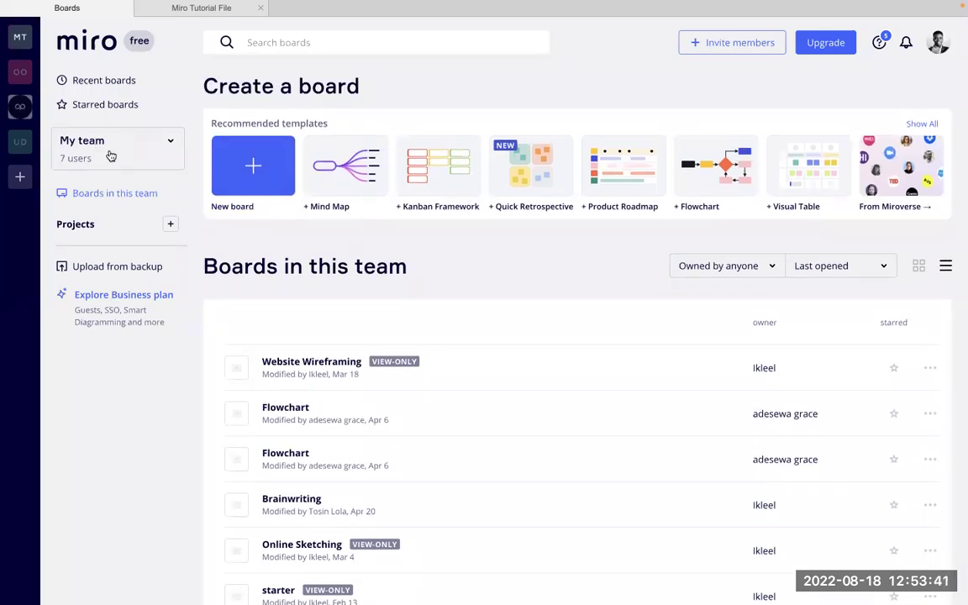
Step: Switch to Chrome, open the Miro dashboard page and dismiss its What's new announcement
{"action": "key", "text": "super+Tab"}
{"action": "scroll", "coordinate": [532, 210], "scroll_direction": "up", "scroll_amount": 10}
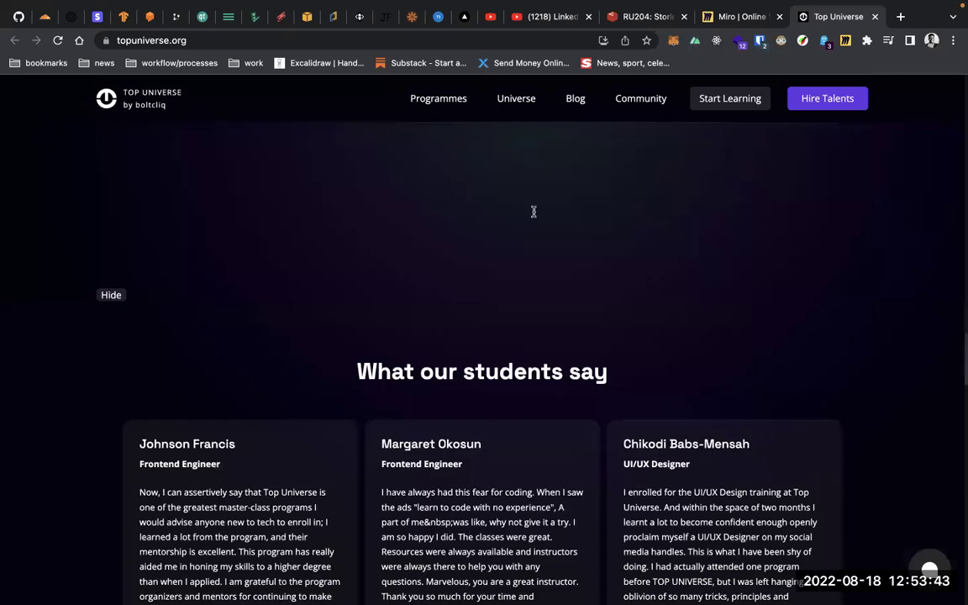
{"action": "scroll", "coordinate": [533, 212], "scroll_direction": "up", "scroll_amount": 15}
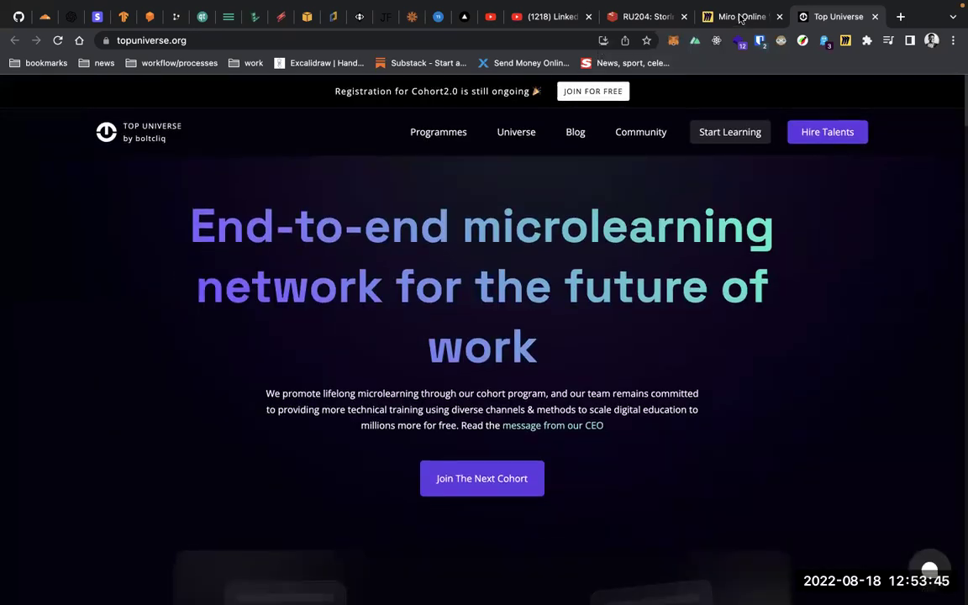
{"action": "left_click", "coordinate": [740, 17]}
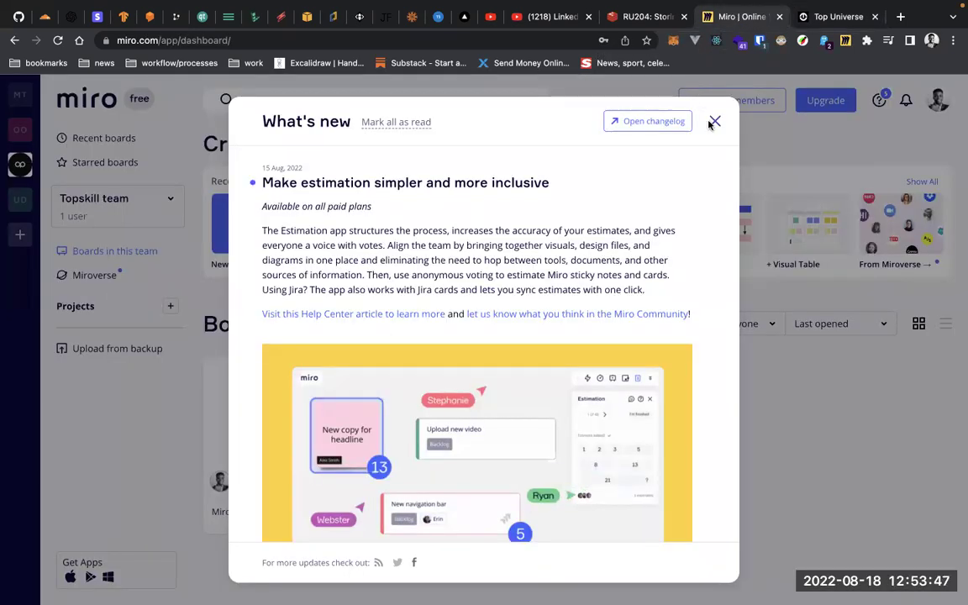
{"action": "left_click", "coordinate": [713, 122]}
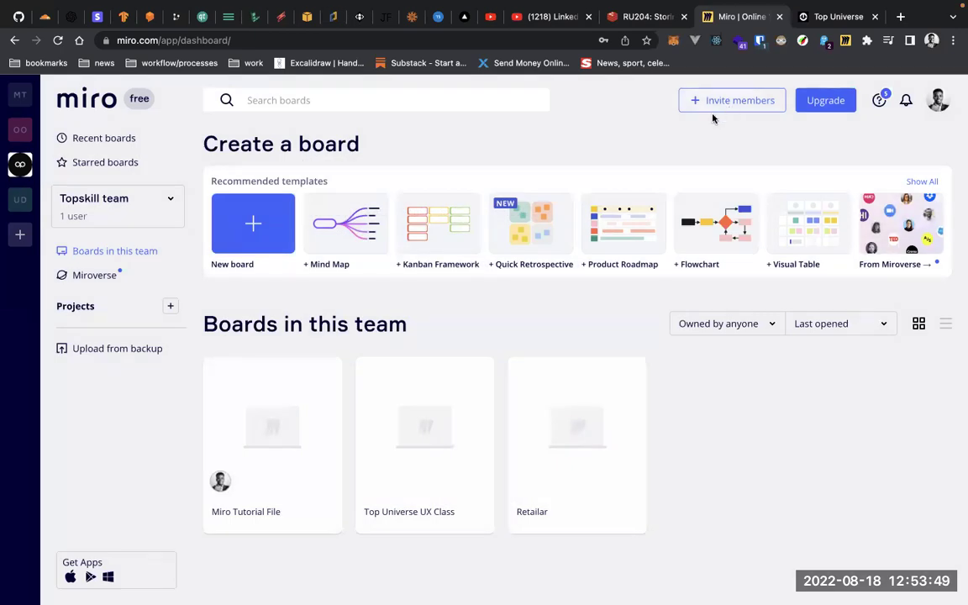
Step: Capture the visible area of the topuniverse.org page into My team's library with the Miro Web Clipper
{"action": "left_click", "coordinate": [828, 16]}
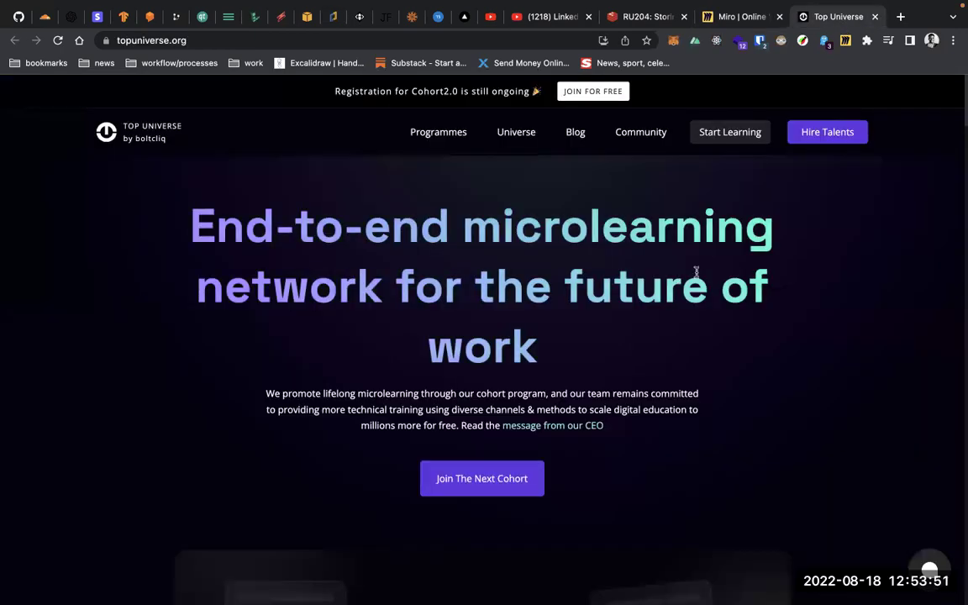
{"action": "left_click", "coordinate": [844, 42]}
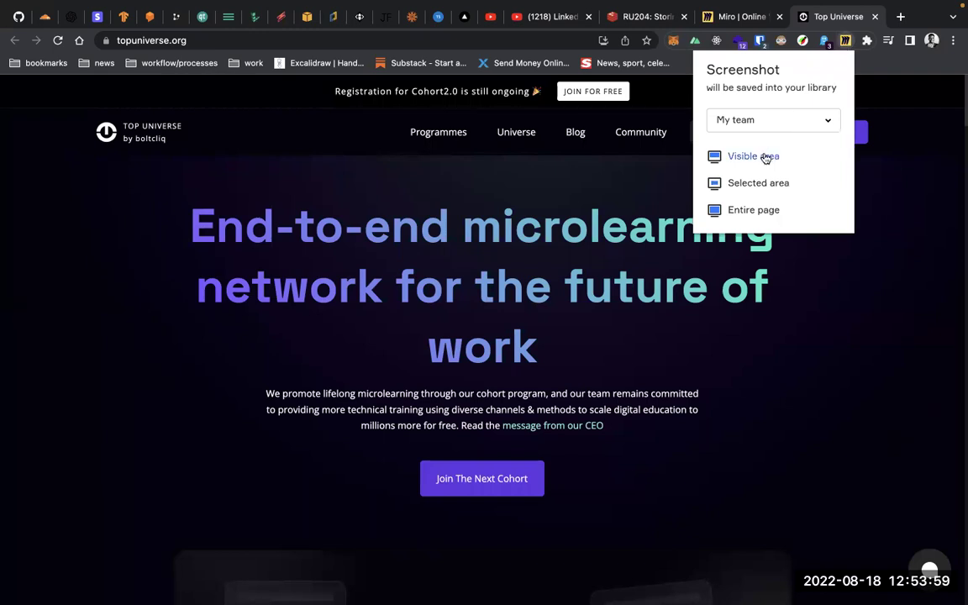
{"action": "left_click", "coordinate": [764, 157]}
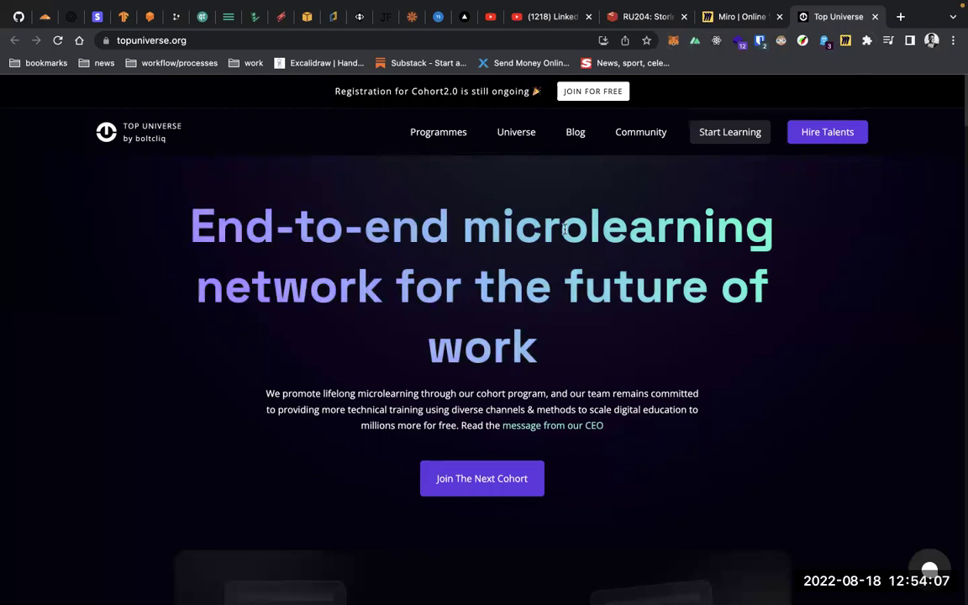
Step: Check the Web Clipper upload source on the Miro Tutorial File board in the Miro app, dismissing the extension dialog
{"action": "key", "text": "ctrl+Left"}
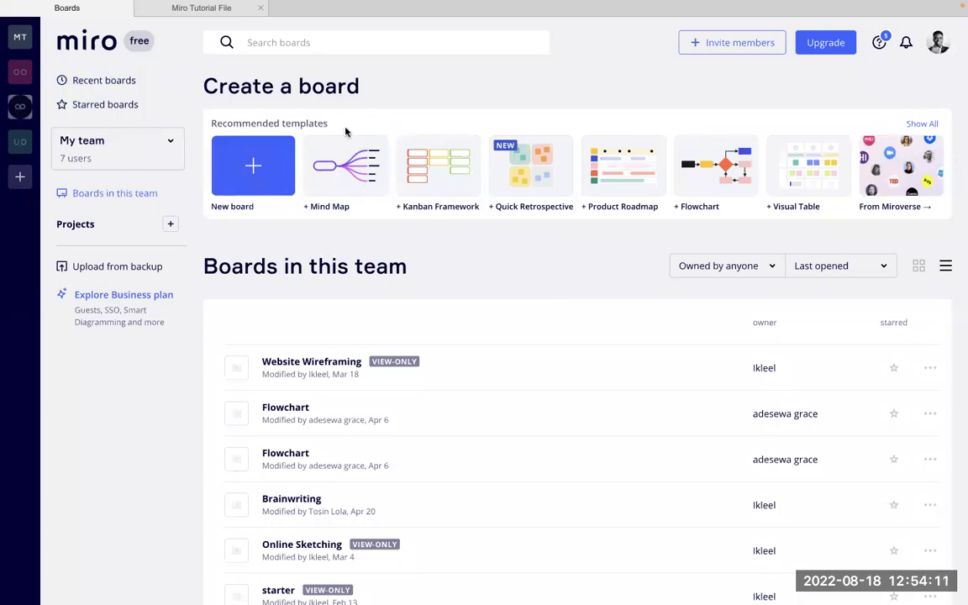
{"action": "key", "text": "ctrl+Left"}
{"action": "left_click", "coordinate": [193, 14]}
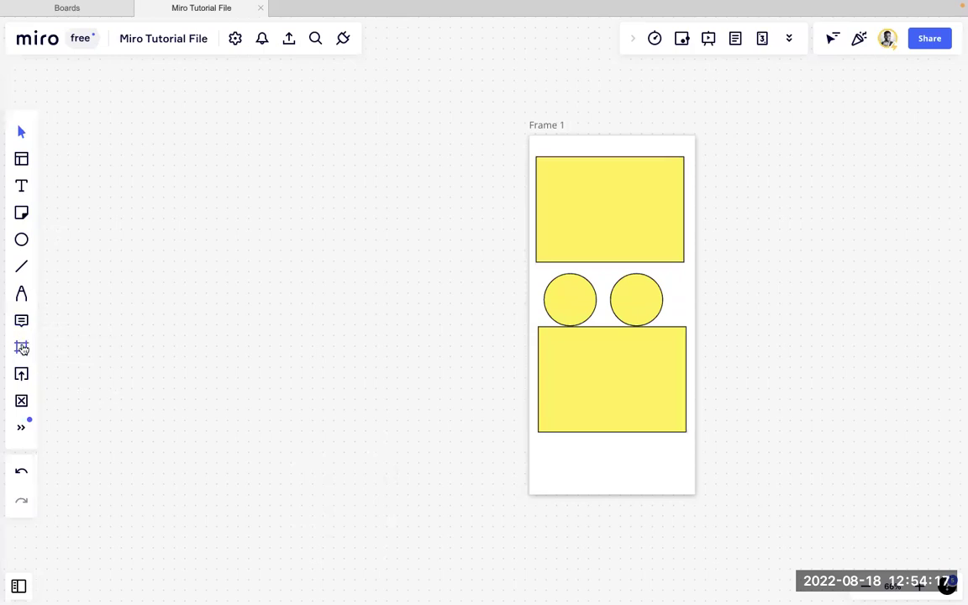
{"action": "left_click", "coordinate": [21, 373]}
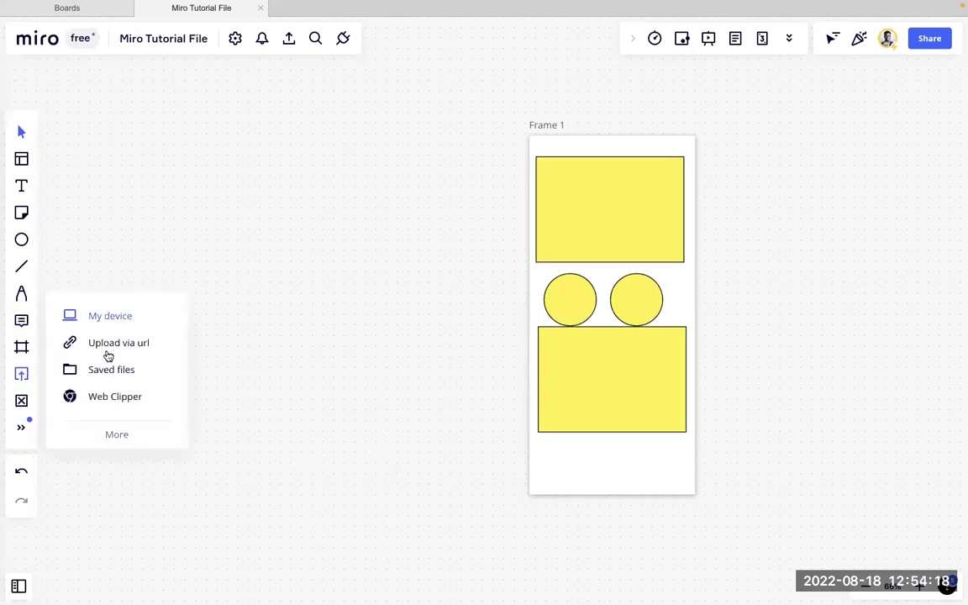
{"action": "left_click", "coordinate": [109, 397]}
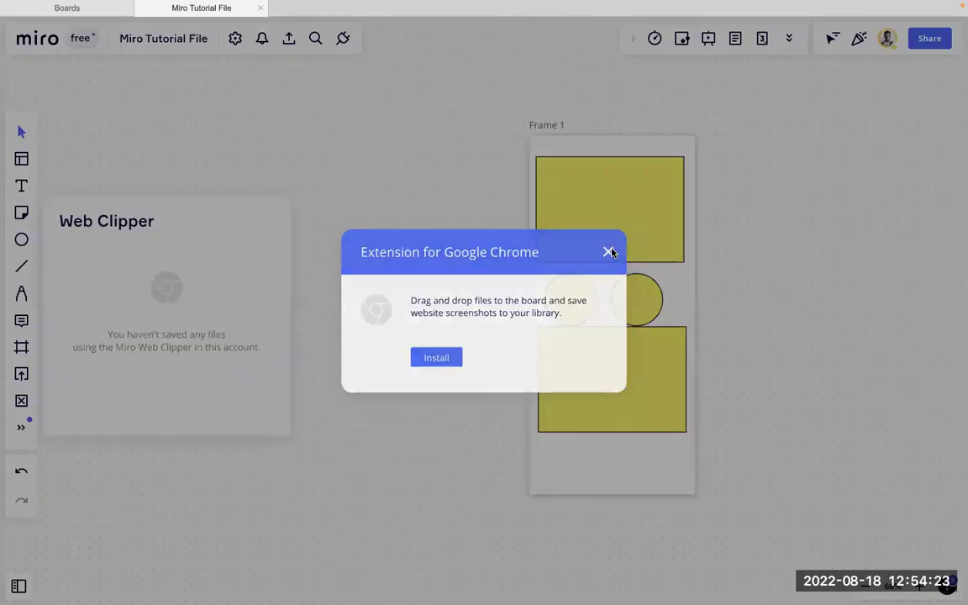
{"action": "left_click", "coordinate": [613, 250]}
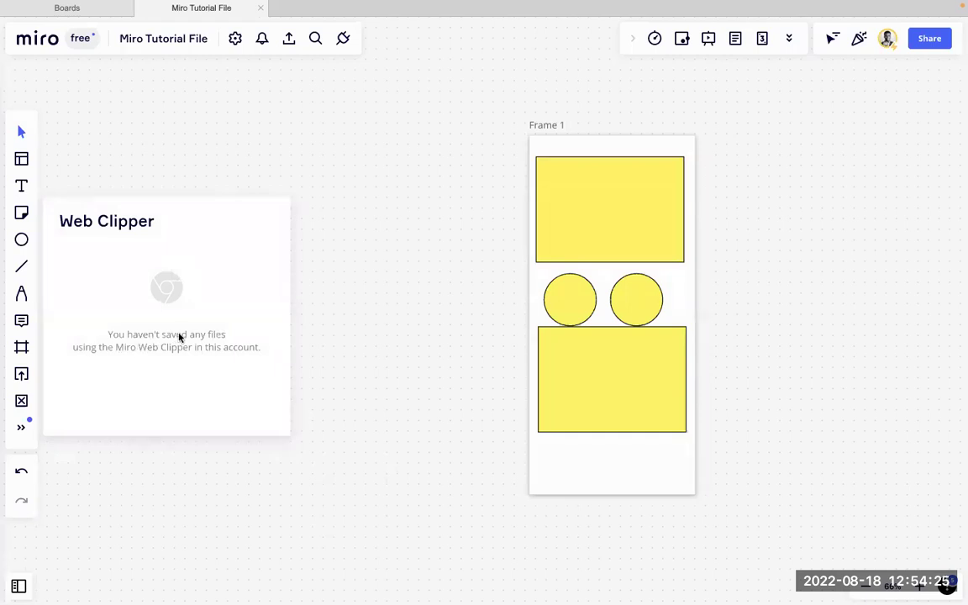
Step: Open the Miro Tutorial File board from the dashboard in Chrome and return to the topuniverse.org page
{"action": "key", "text": "ctrl+Left"}
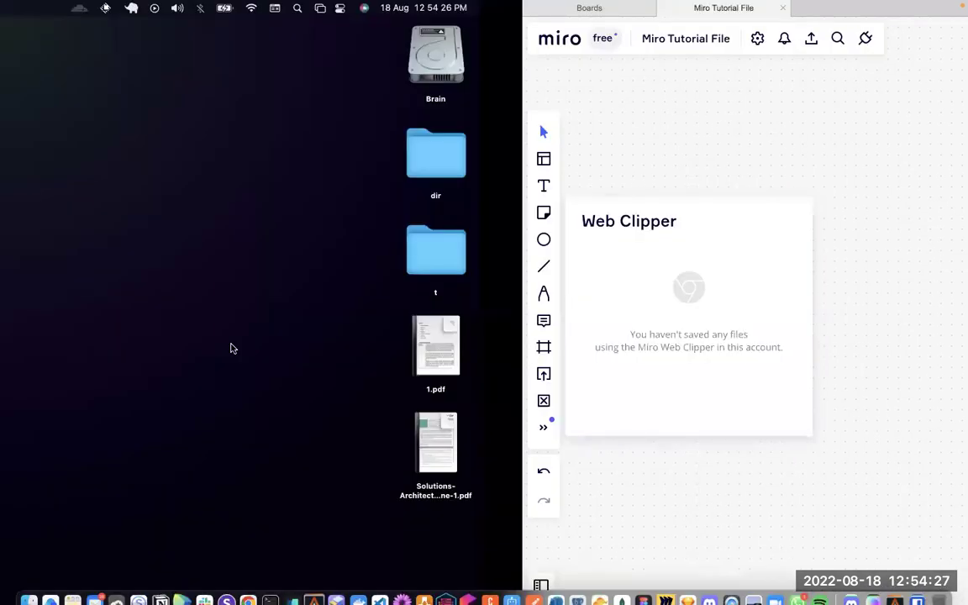
{"action": "key", "text": "ctrl+Right"}
{"action": "key", "text": "ctrl+Right"}
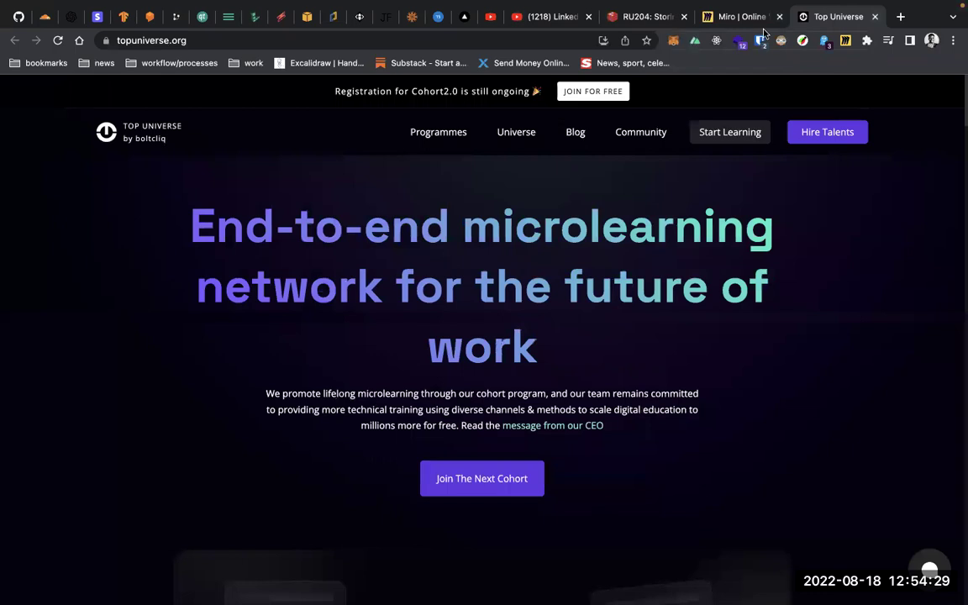
{"action": "left_click", "coordinate": [736, 17]}
{"action": "left_click", "coordinate": [246, 438]}
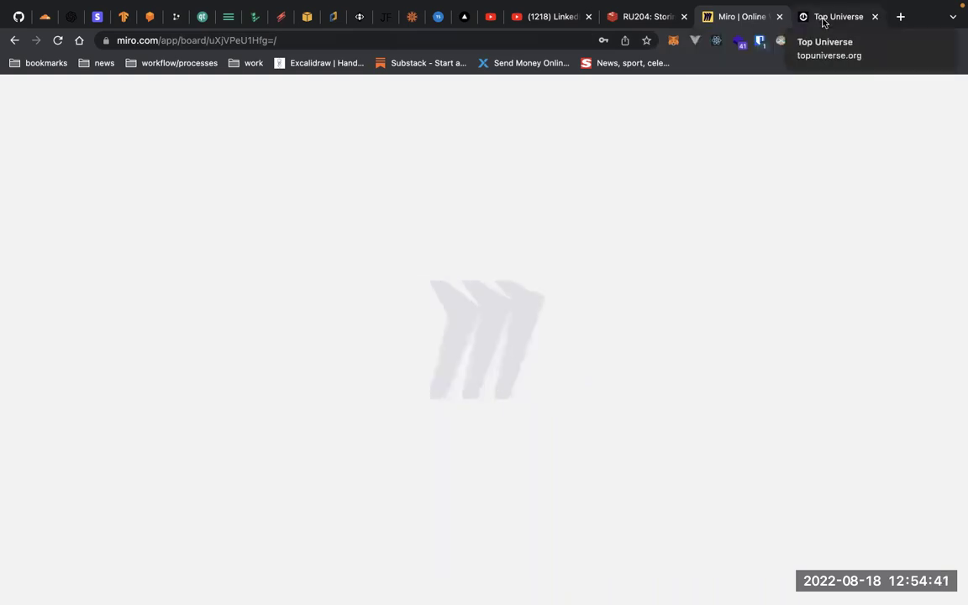
{"action": "left_click", "coordinate": [824, 16]}
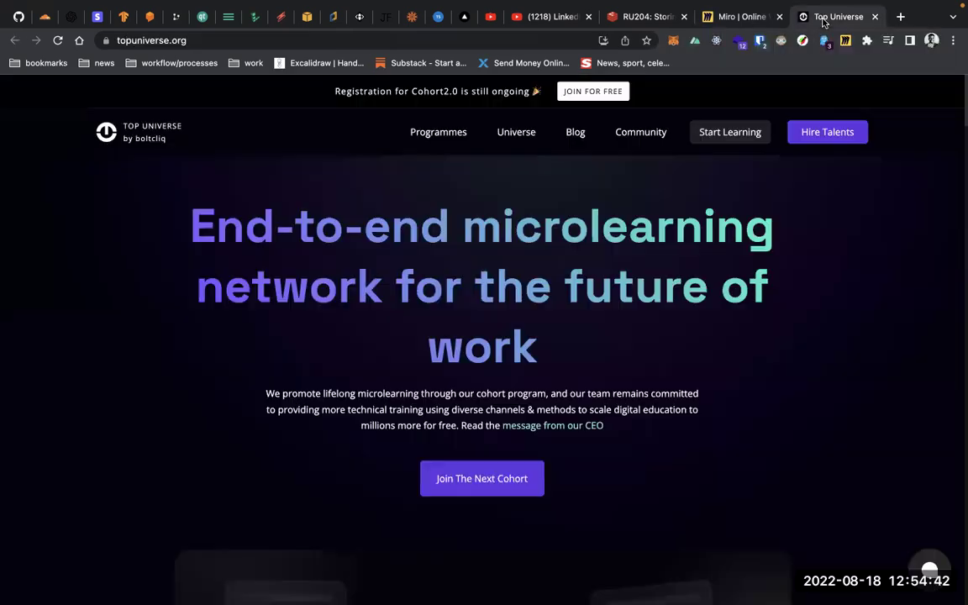
Step: Check the Saved files and Web Clipper upload sources on the Miro Tutorial File board in Chrome
{"action": "left_click", "coordinate": [736, 18]}
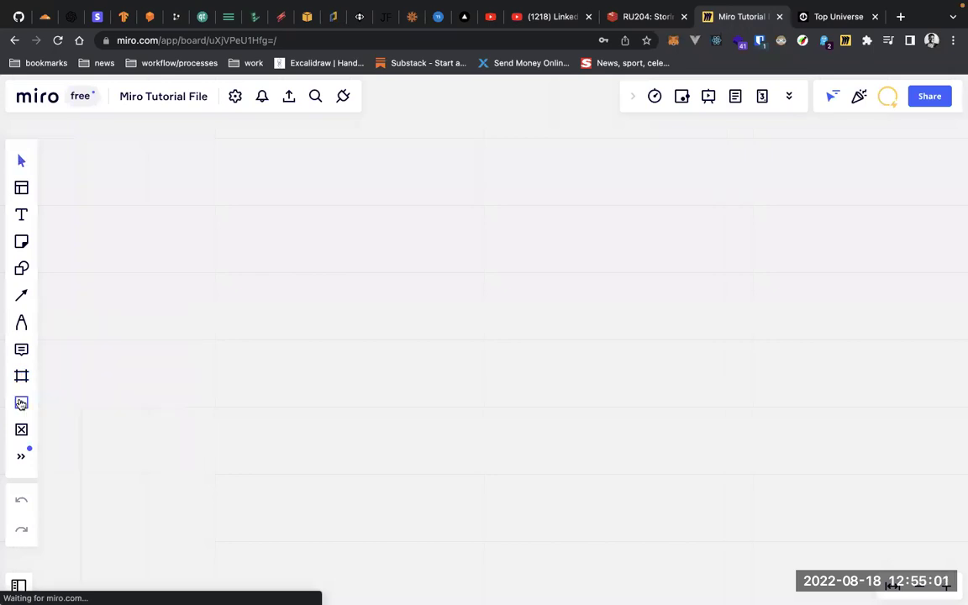
{"action": "left_click", "coordinate": [21, 403]}
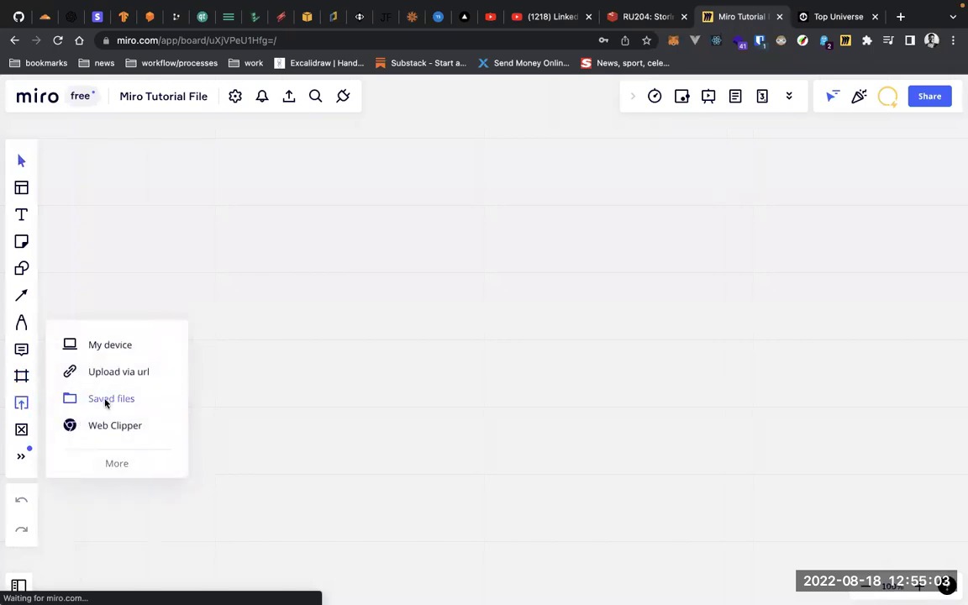
{"action": "left_click", "coordinate": [105, 402]}
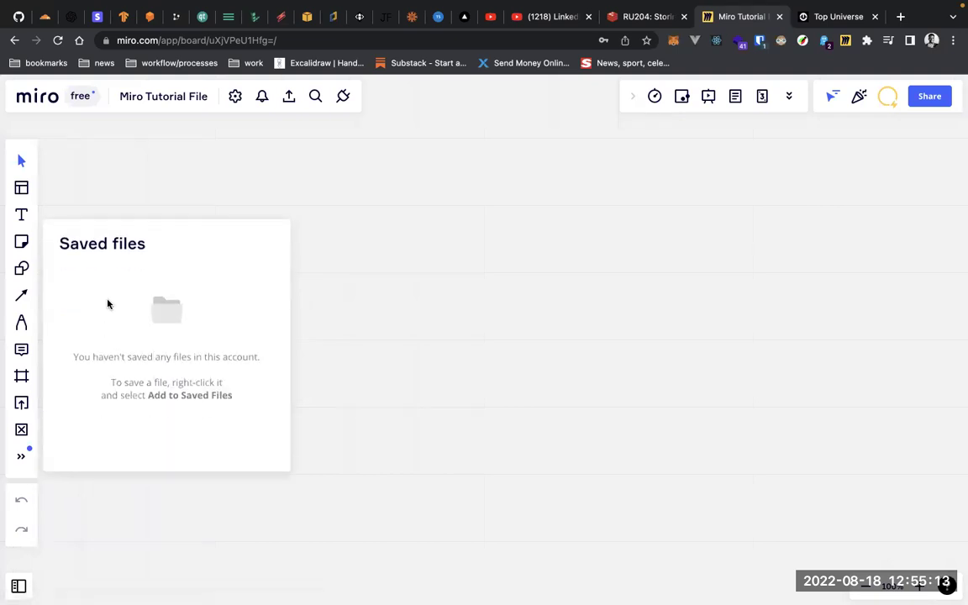
{"action": "left_click", "coordinate": [32, 402]}
{"action": "left_click", "coordinate": [97, 425]}
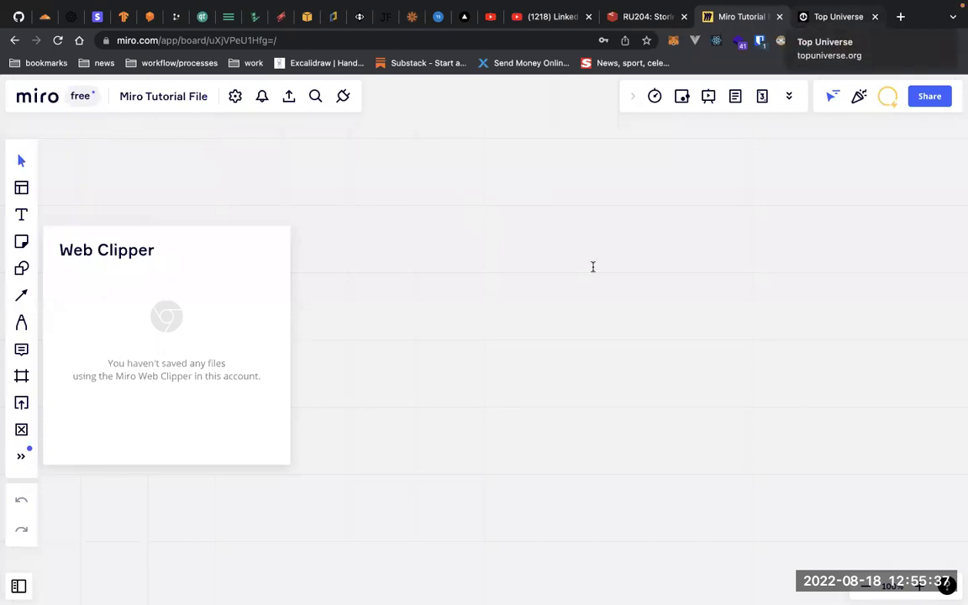
Step: Open the Miro Web Clipper on the topuniverse.org page, and check the board's team location in its details in the Miro app
{"action": "left_click", "coordinate": [836, 16]}
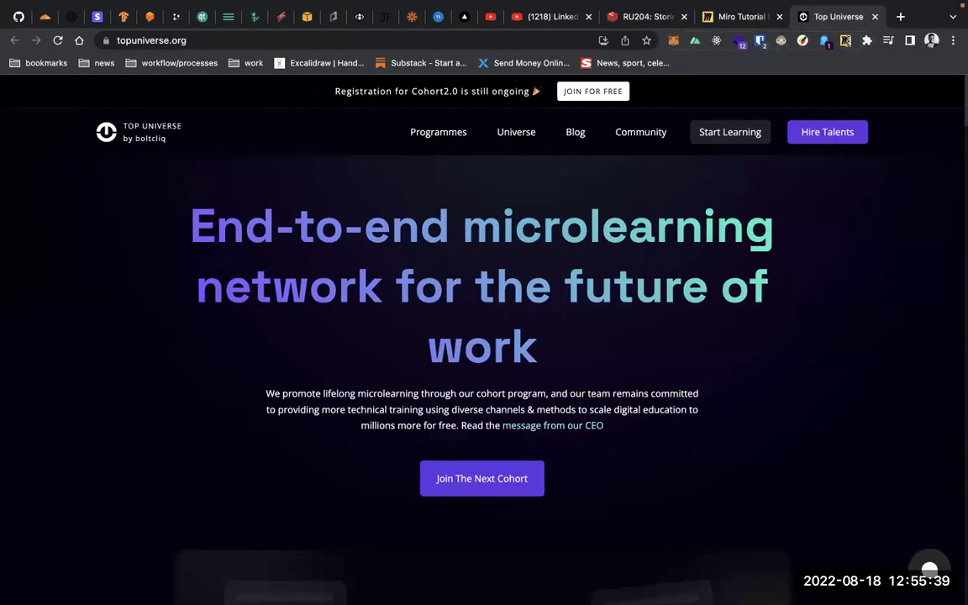
{"action": "left_click", "coordinate": [845, 40]}
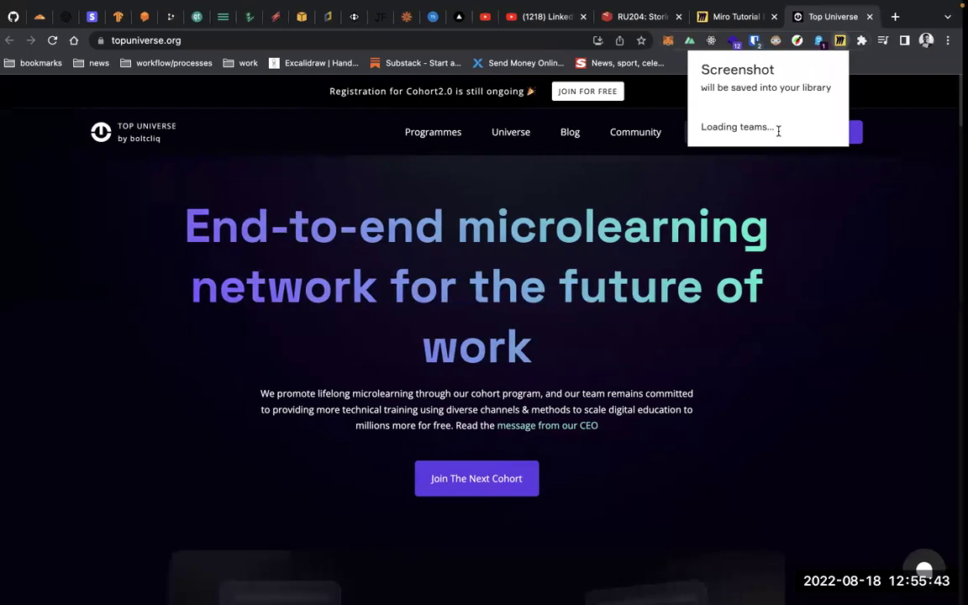
{"action": "key", "text": "ctrl+Left"}
{"action": "left_click", "coordinate": [148, 38]}
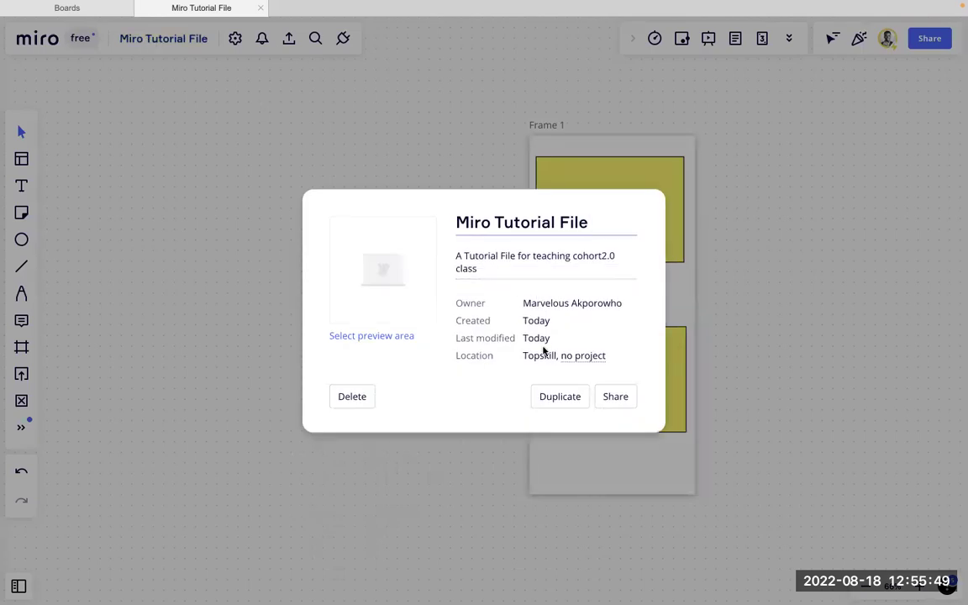
{"action": "key", "text": "Escape"}
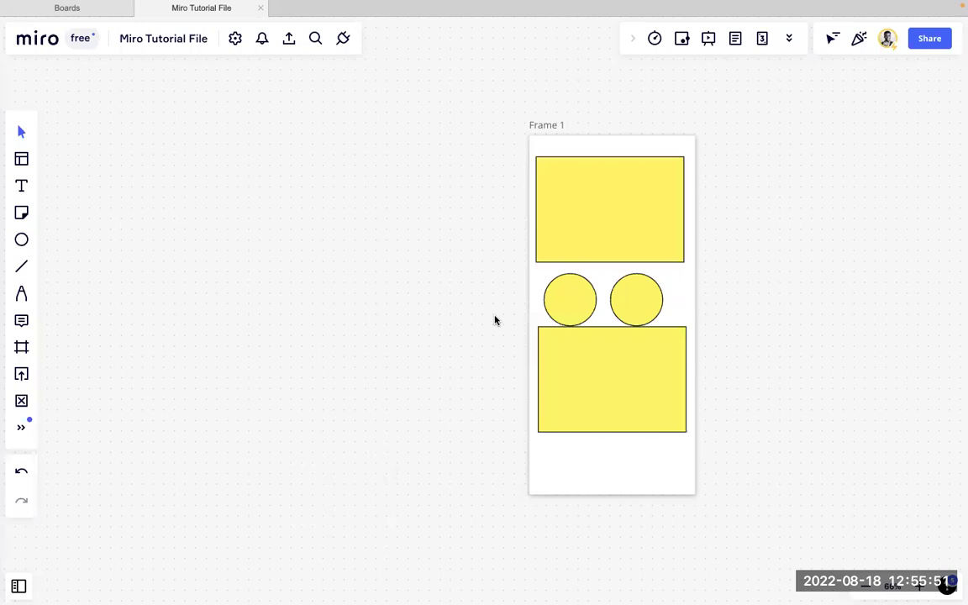
Step: Back in Chrome, capture the entire topuniverse.org page into the Topskill team's library with the Miro Web Clipper
{"action": "key", "text": "ctrl+Right"}
{"action": "left_click", "coordinate": [795, 119]}
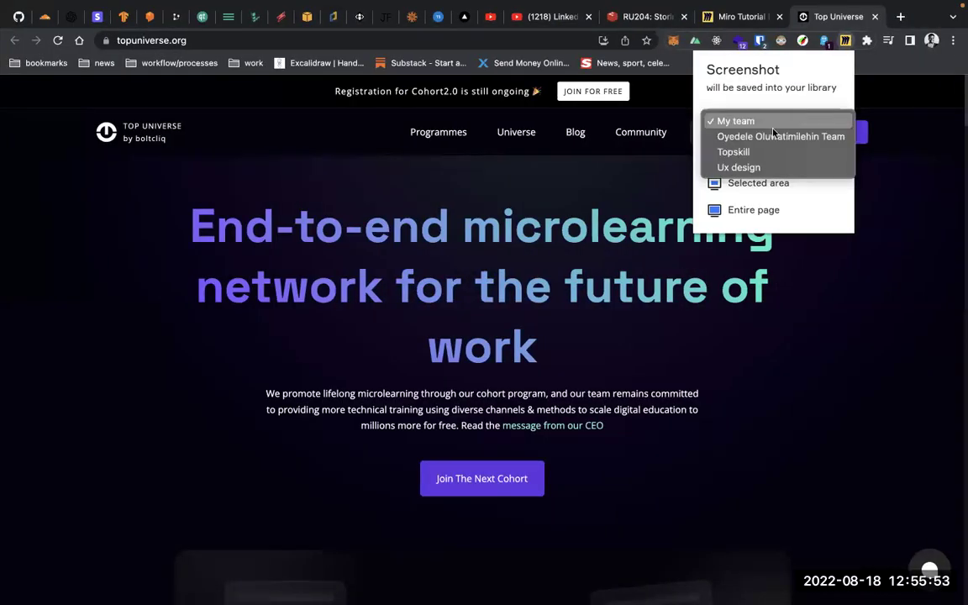
{"action": "left_click", "coordinate": [746, 152]}
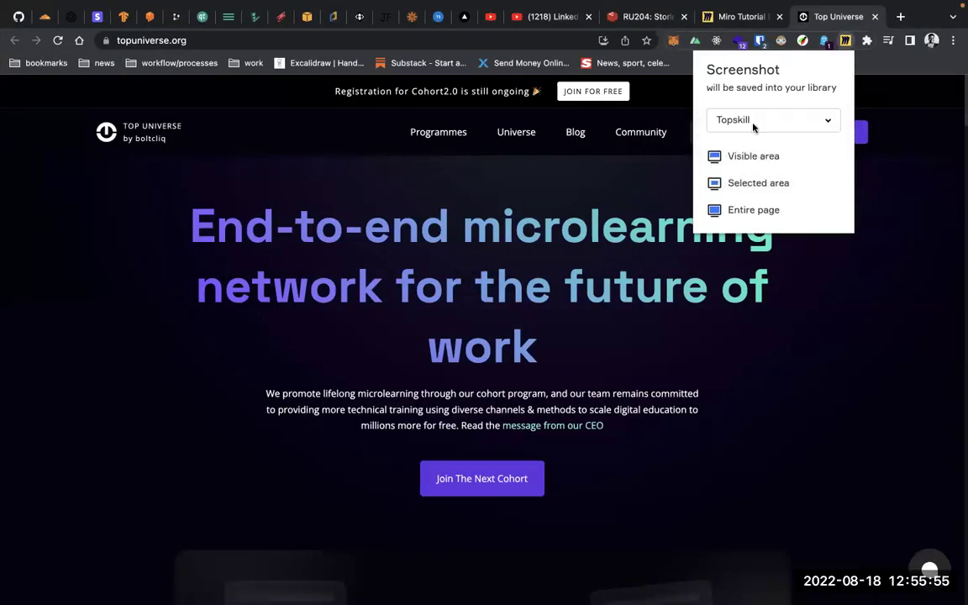
{"action": "left_click", "coordinate": [738, 211]}
{"action": "scroll", "coordinate": [743, 217], "scroll_direction": "down", "scroll_amount": 12}
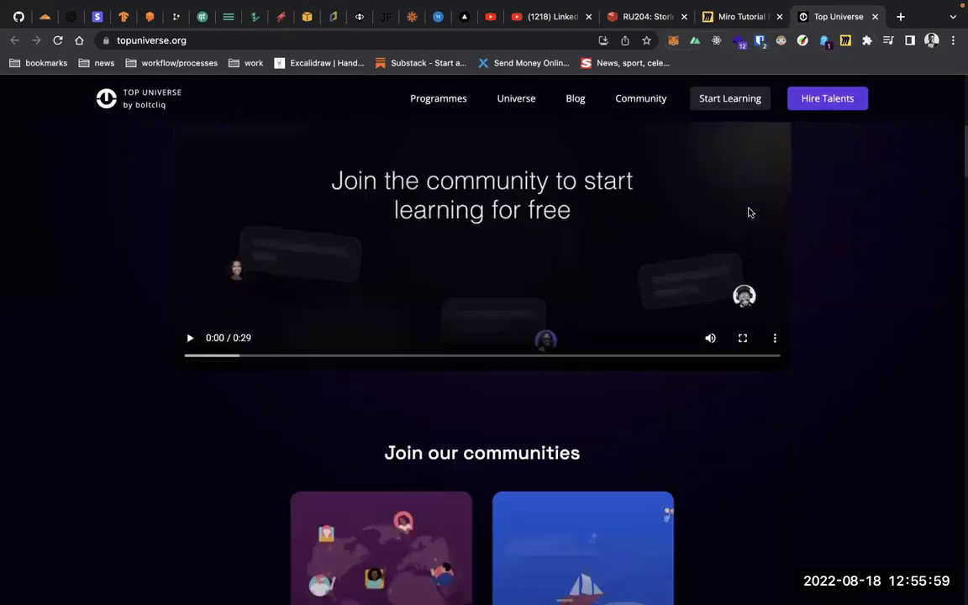
{"action": "scroll", "coordinate": [751, 212], "scroll_direction": "down", "scroll_amount": 12}
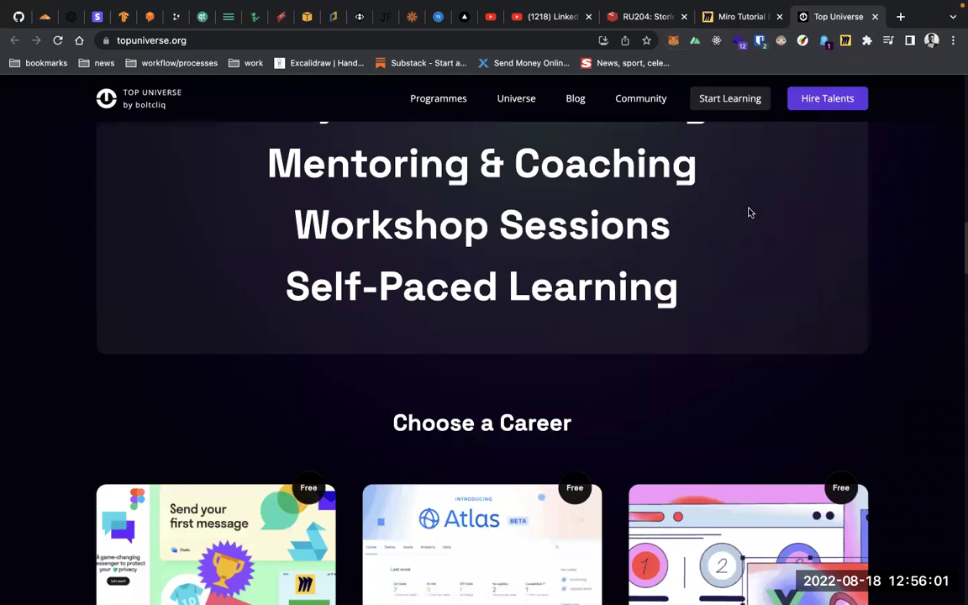
{"action": "scroll", "coordinate": [750, 213], "scroll_direction": "down", "scroll_amount": 10}
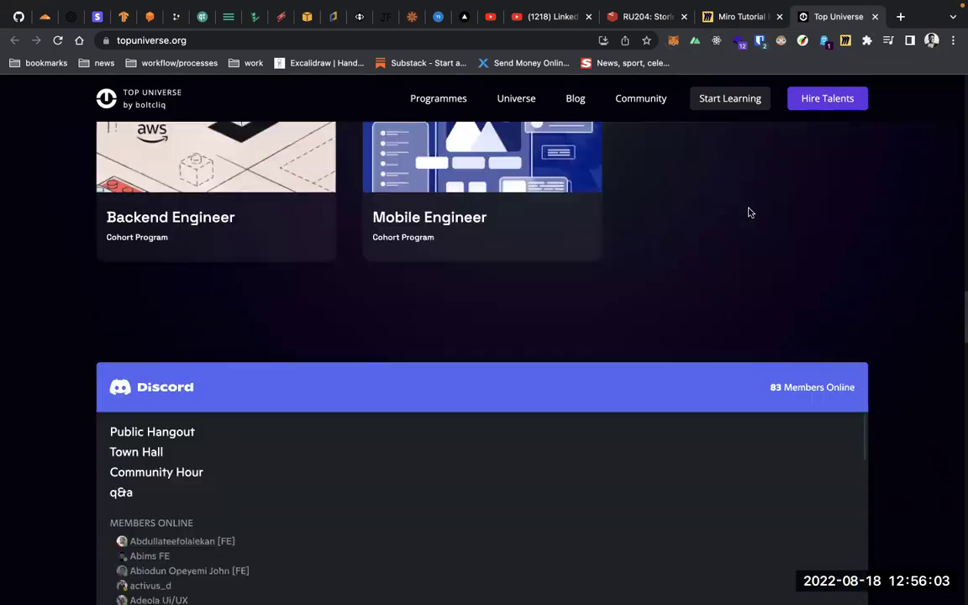
{"action": "scroll", "coordinate": [750, 213], "scroll_direction": "down", "scroll_amount": 12}
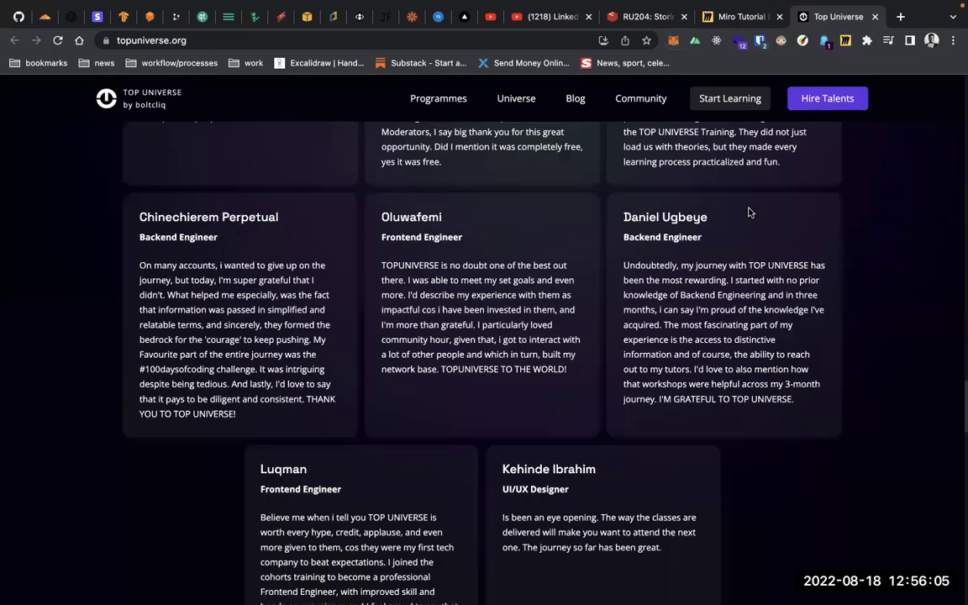
{"action": "scroll", "coordinate": [751, 213], "scroll_direction": "down", "scroll_amount": 10}
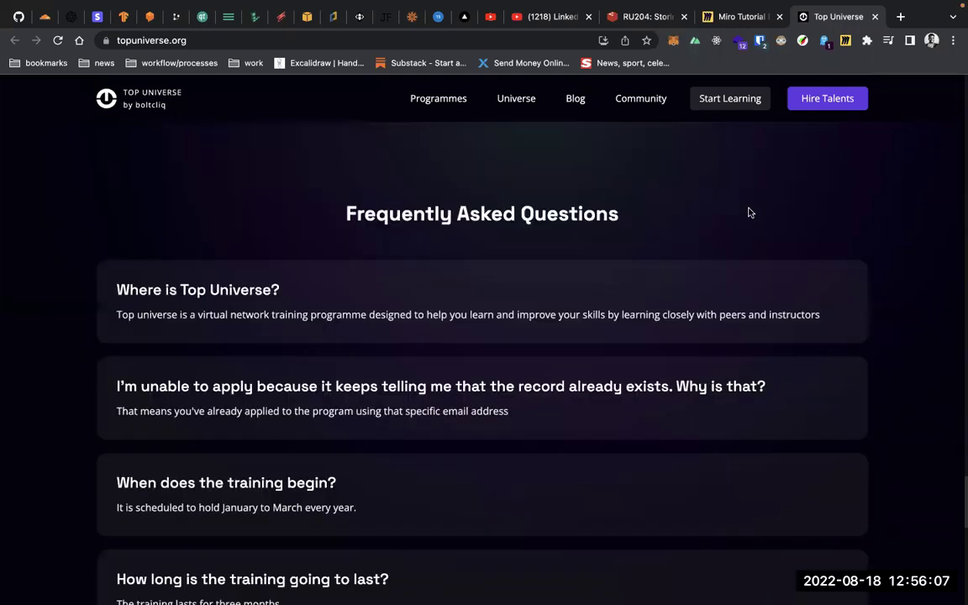
{"action": "scroll", "coordinate": [751, 213], "scroll_direction": "down", "scroll_amount": 5}
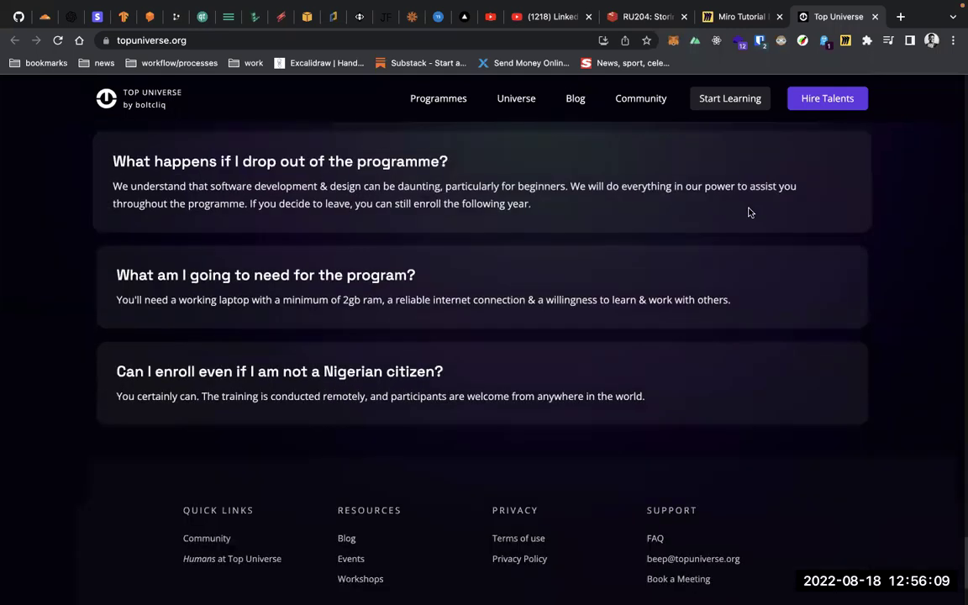
{"action": "scroll", "coordinate": [750, 213], "scroll_direction": "down", "scroll_amount": 3}
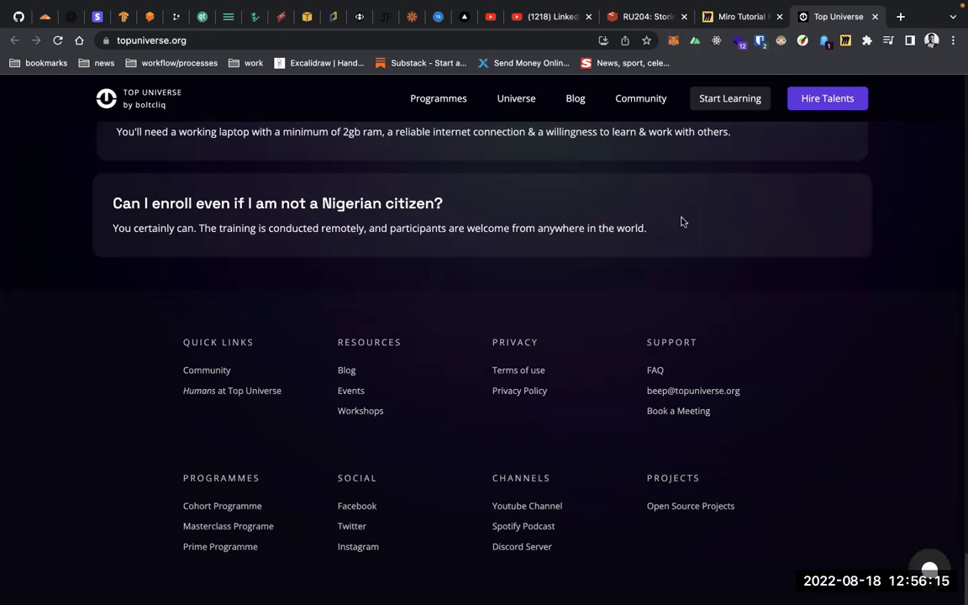
Step: Switch to the Miro app and check the board's Web Clipper and Saved files upload sources, dismissing the Chrome extension dialog
{"action": "key", "text": "super+Tab"}
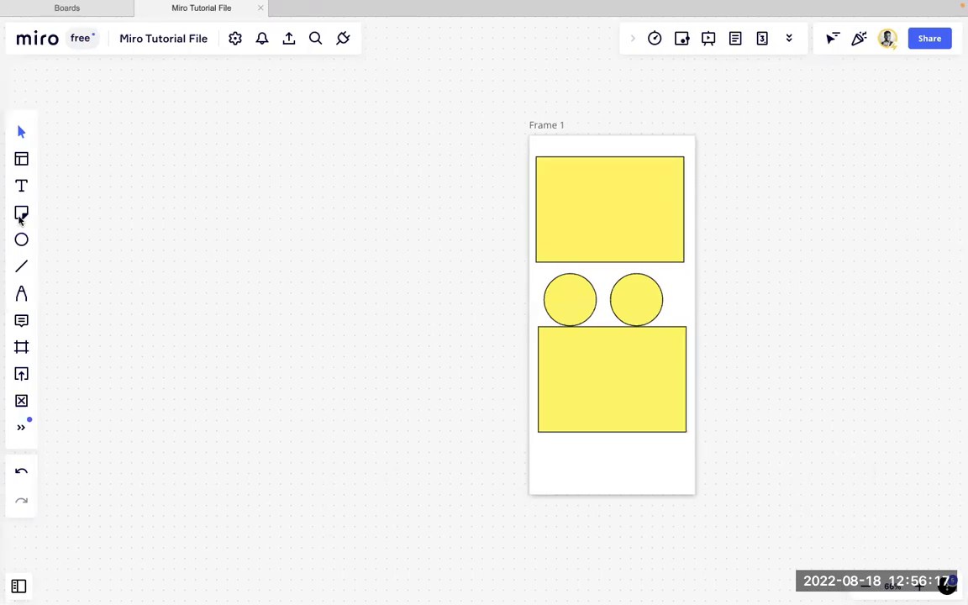
{"action": "left_click", "coordinate": [16, 374]}
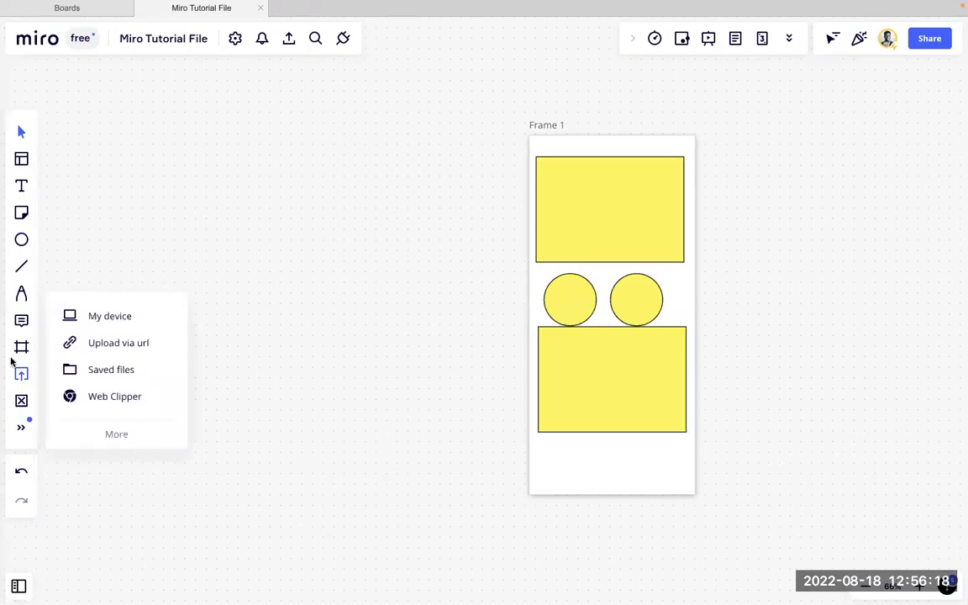
{"action": "left_click", "coordinate": [99, 398]}
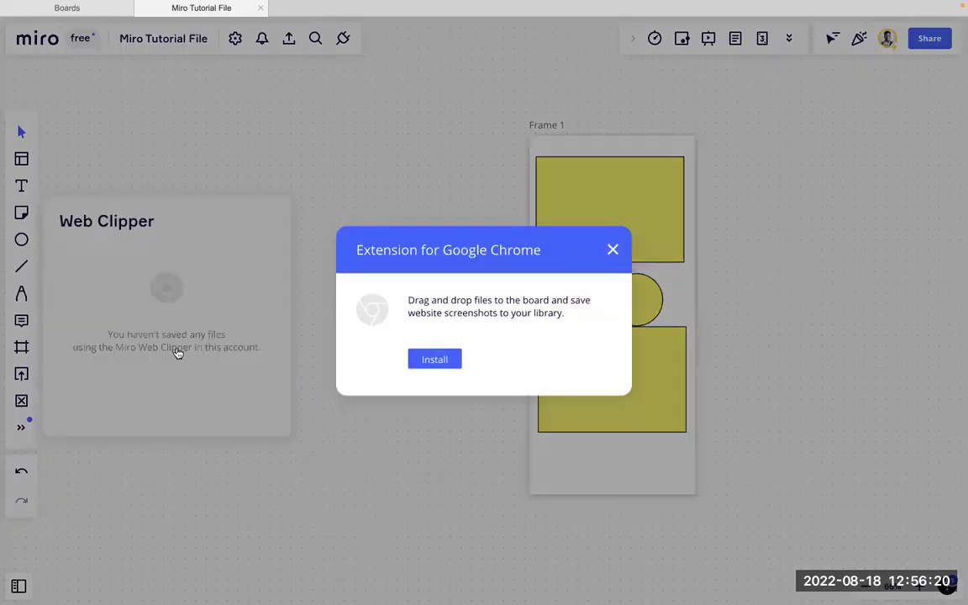
{"action": "left_click", "coordinate": [614, 249]}
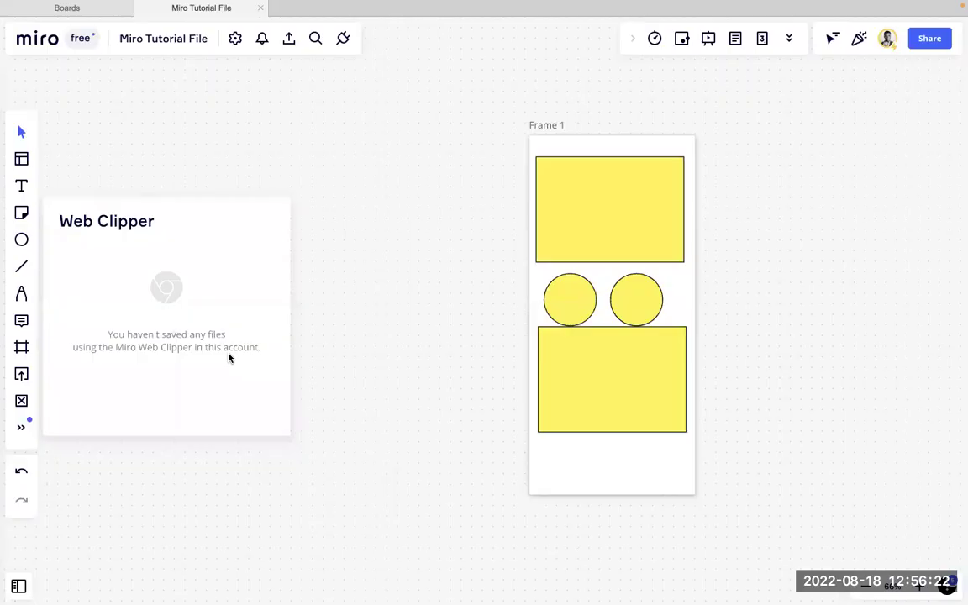
{"action": "left_click", "coordinate": [22, 374]}
{"action": "left_click", "coordinate": [83, 372]}
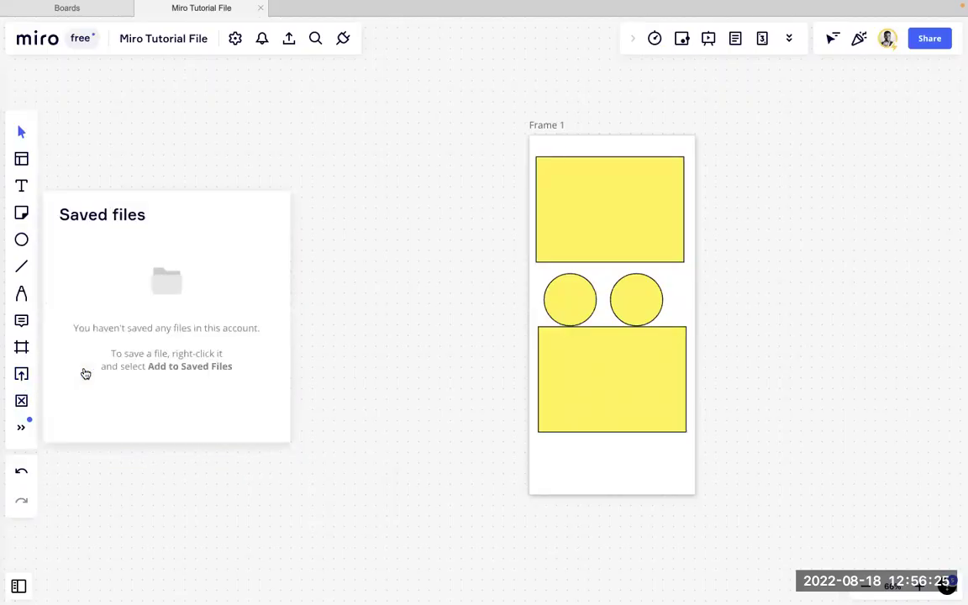
Step: Switch to the Miro Tutorial File board in Chrome, check its Saved files upload source and reload the page
{"action": "key", "text": "super+Tab"}
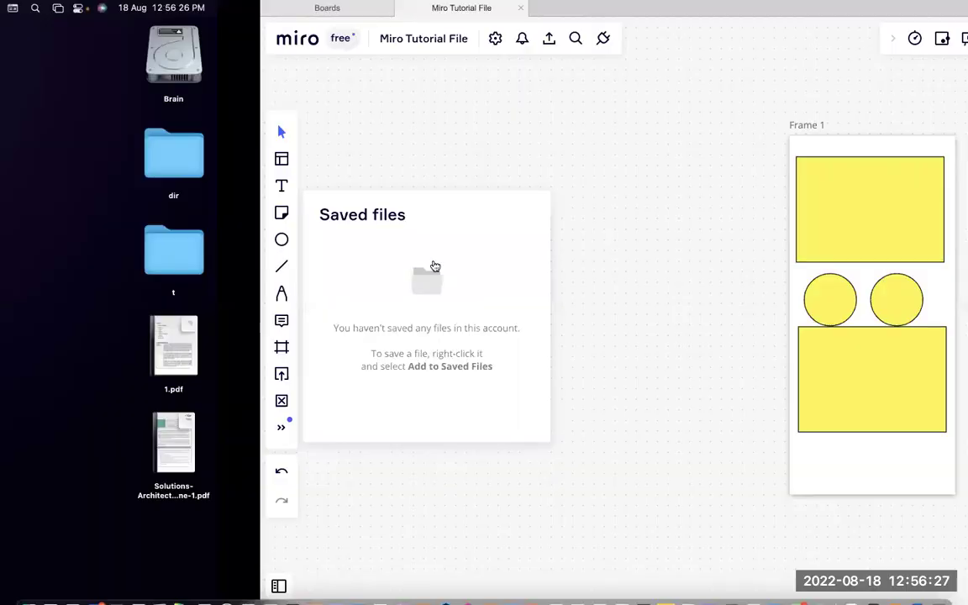
{"action": "left_click", "coordinate": [737, 18]}
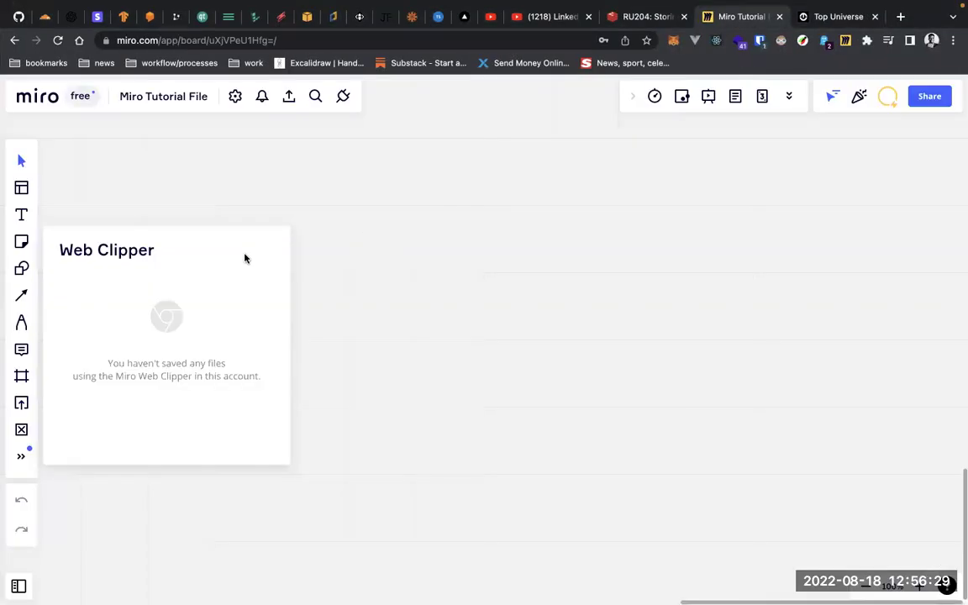
{"action": "left_click", "coordinate": [22, 404]}
{"action": "left_click", "coordinate": [77, 399]}
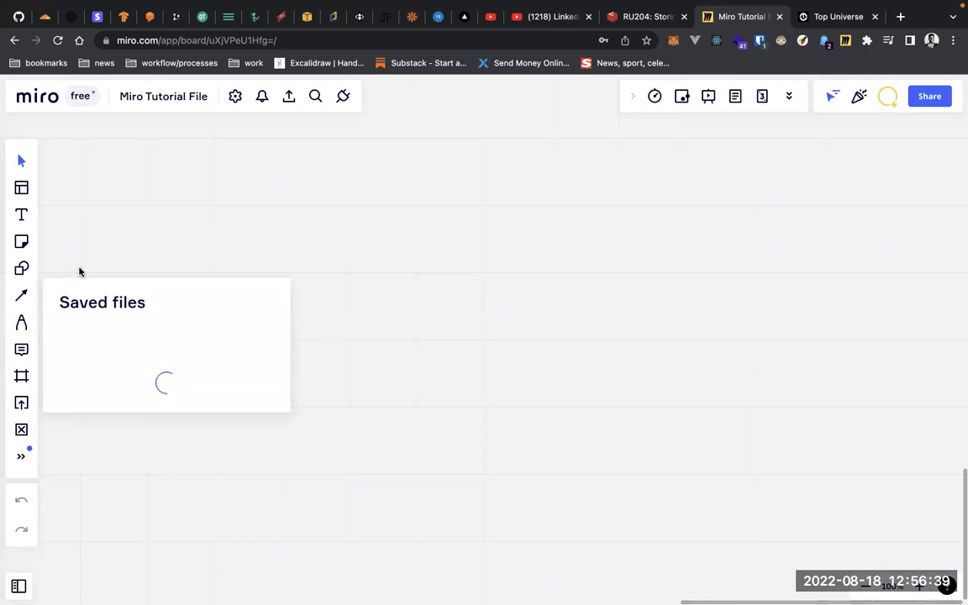
{"action": "left_click", "coordinate": [59, 42]}
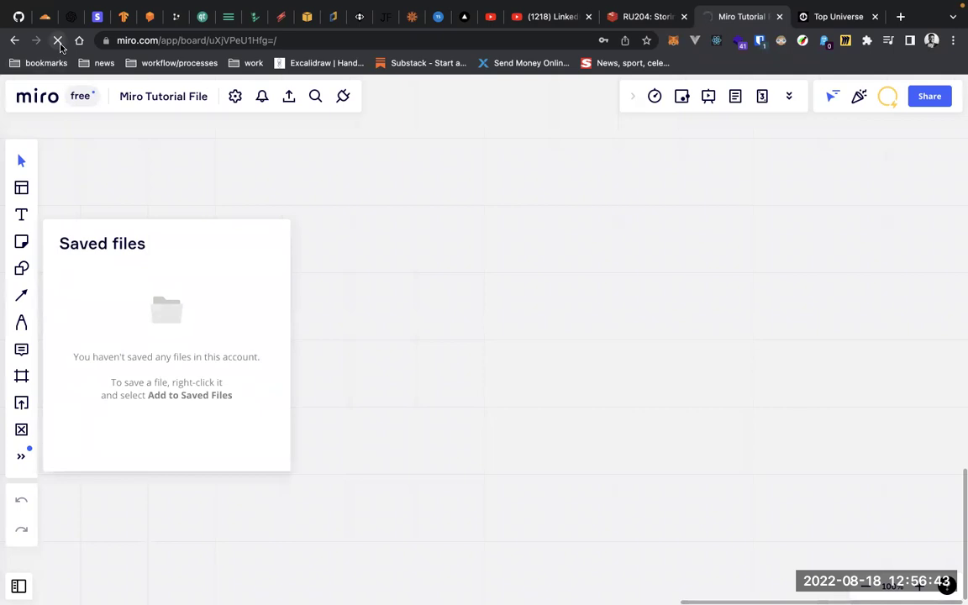